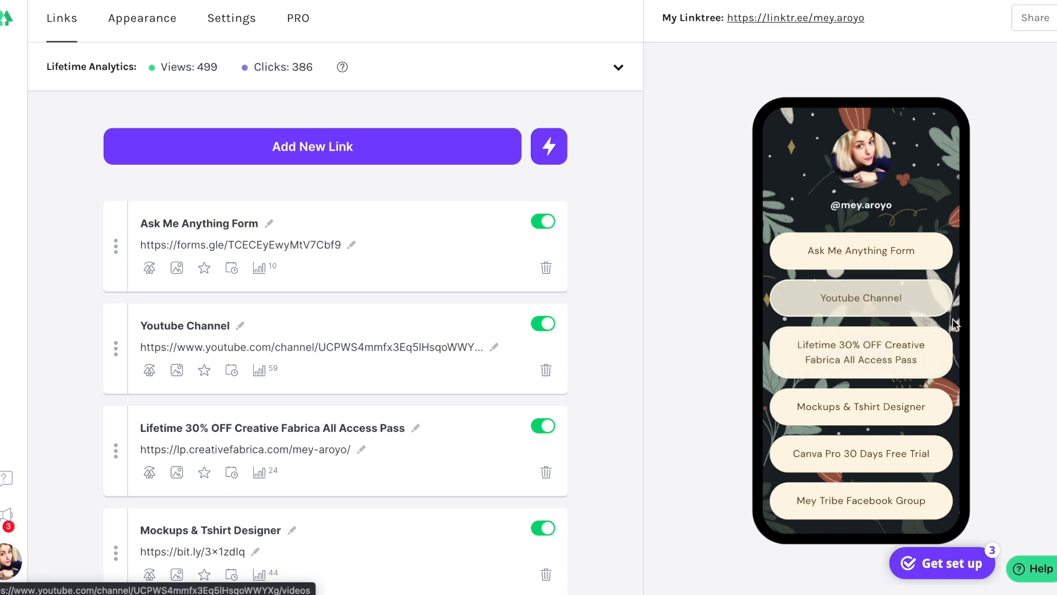
- Look over the Linktree page preview and review the appearance settings' themes and custom background options
{"action": "scroll", "coordinate": [956, 327], "scroll_direction": "down", "scroll_amount": 1}
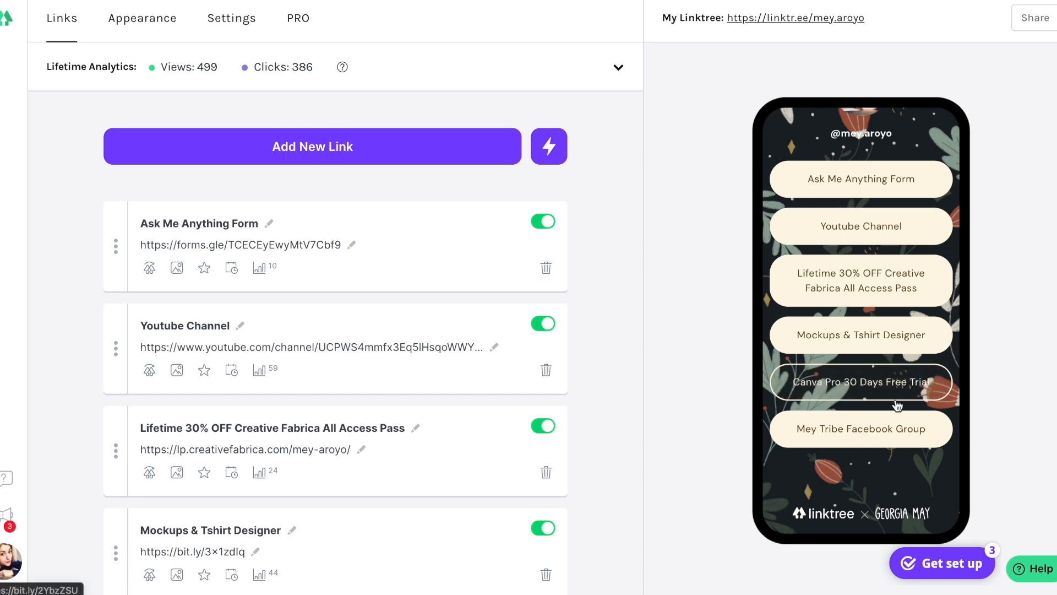
{"action": "scroll", "coordinate": [949, 480], "scroll_direction": "up", "scroll_amount": 1}
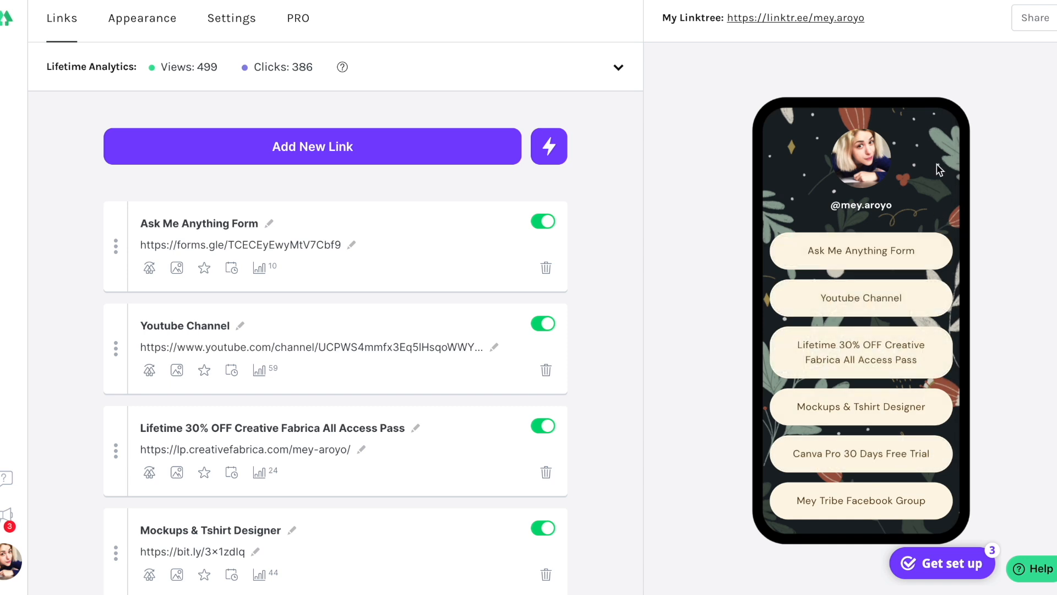
{"action": "left_click", "coordinate": [132, 20]}
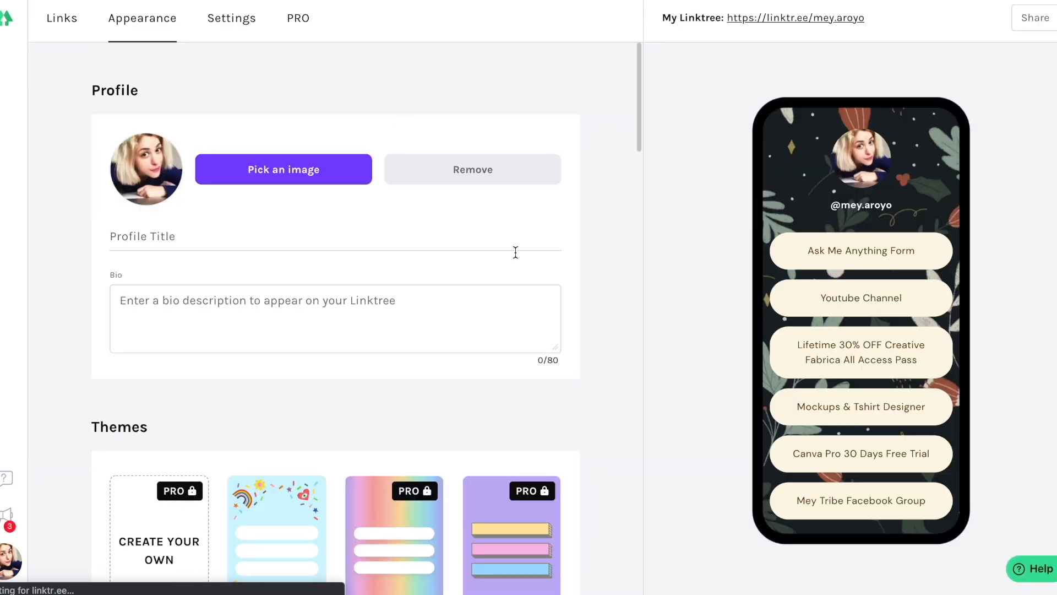
{"action": "scroll", "coordinate": [536, 287], "scroll_direction": "down", "scroll_amount": 5}
{"action": "scroll", "coordinate": [536, 293], "scroll_direction": "down", "scroll_amount": 8}
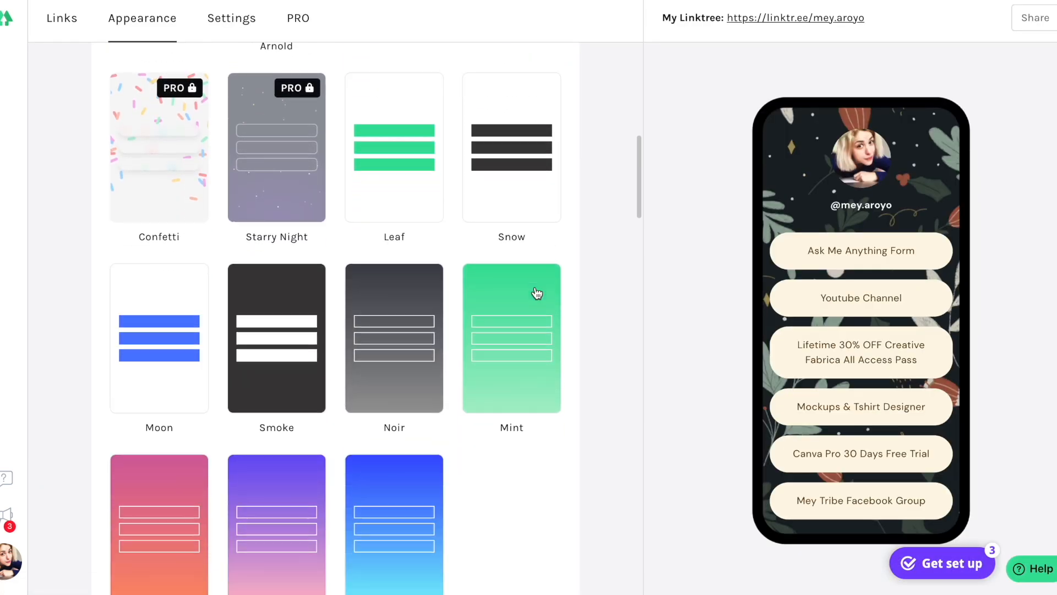
{"action": "scroll", "coordinate": [534, 285], "scroll_direction": "down", "scroll_amount": 5}
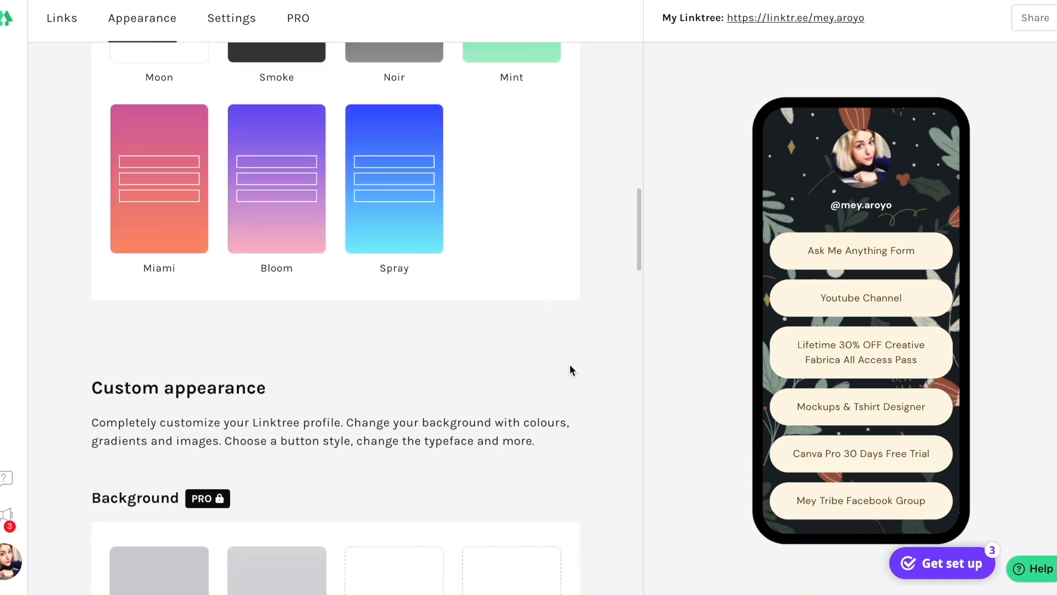
{"action": "scroll", "coordinate": [569, 364], "scroll_direction": "down", "scroll_amount": 7}
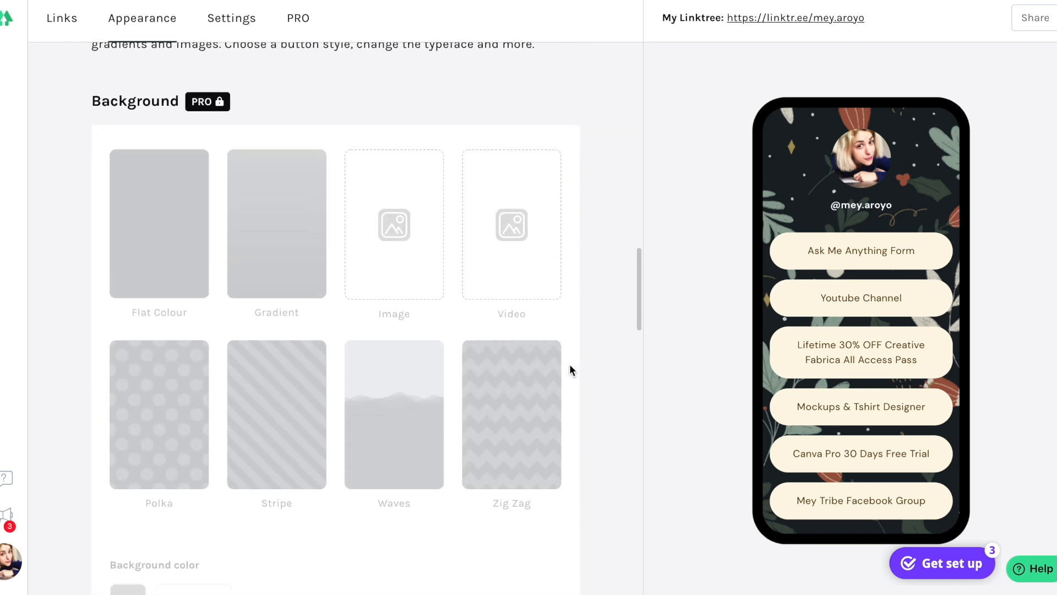
{"action": "scroll", "coordinate": [569, 363], "scroll_direction": "up", "scroll_amount": 10}
{"action": "scroll", "coordinate": [571, 367], "scroll_direction": "up", "scroll_amount": 11}
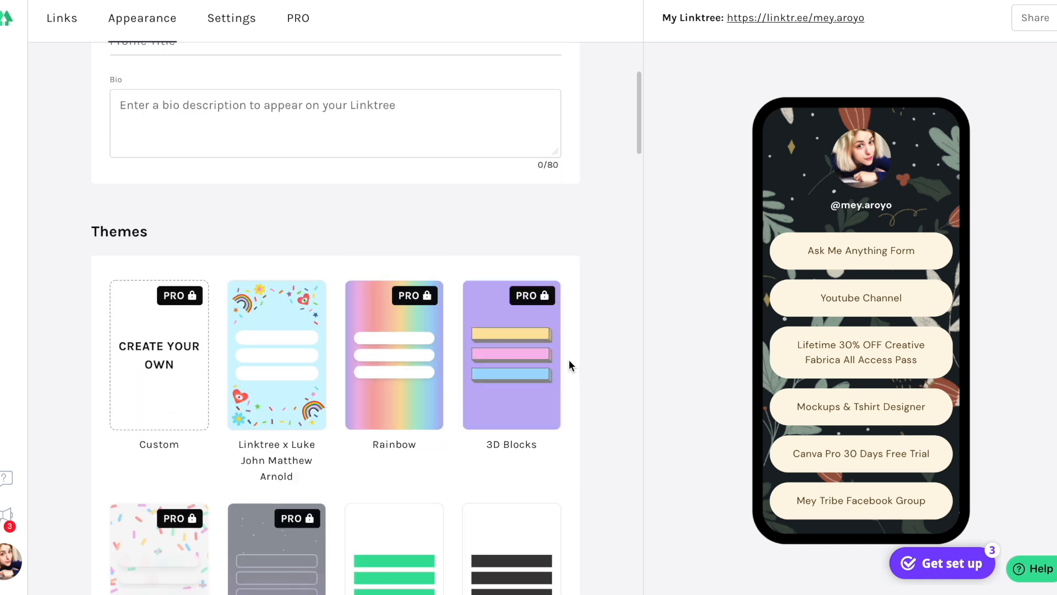
- Compare the theme gallery with the phone preview of the Linktree page, including its footer
{"action": "scroll", "coordinate": [569, 365], "scroll_direction": "down", "scroll_amount": 6}
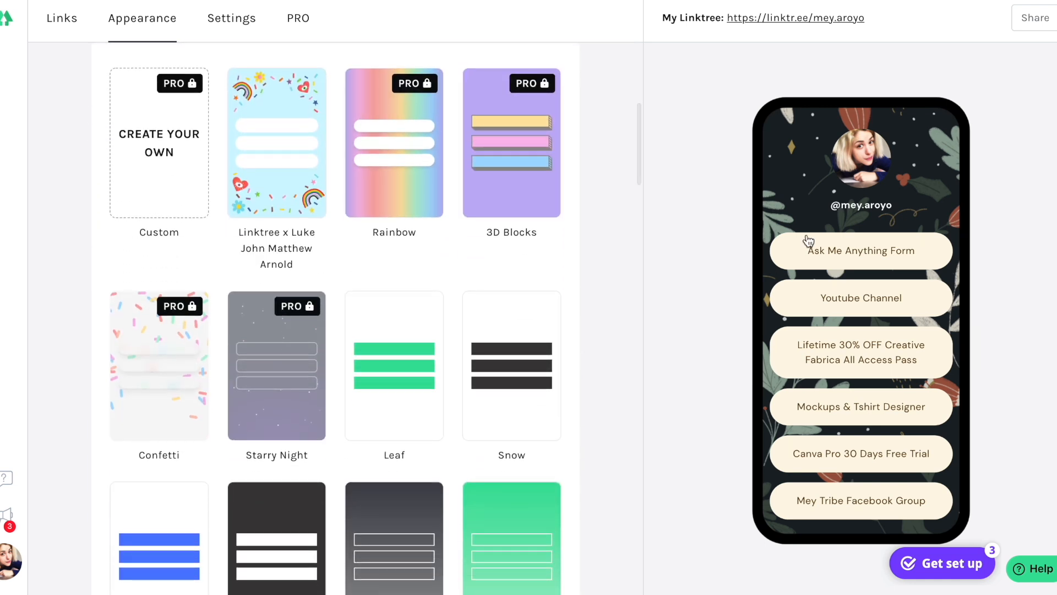
{"action": "scroll", "coordinate": [866, 324], "scroll_direction": "down", "scroll_amount": 1}
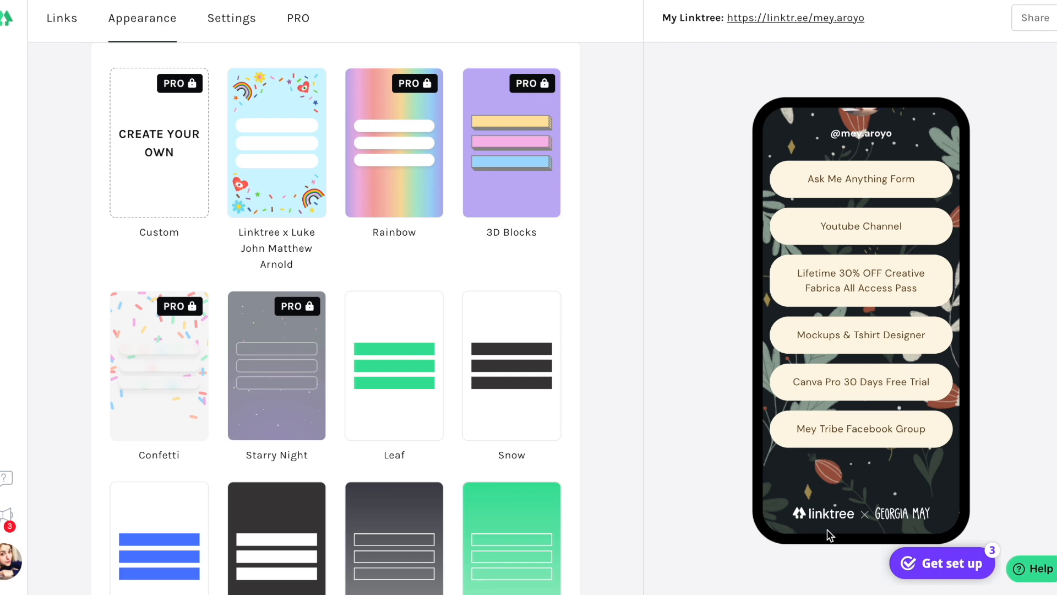
{"action": "scroll", "coordinate": [882, 515], "scroll_direction": "up", "scroll_amount": 1}
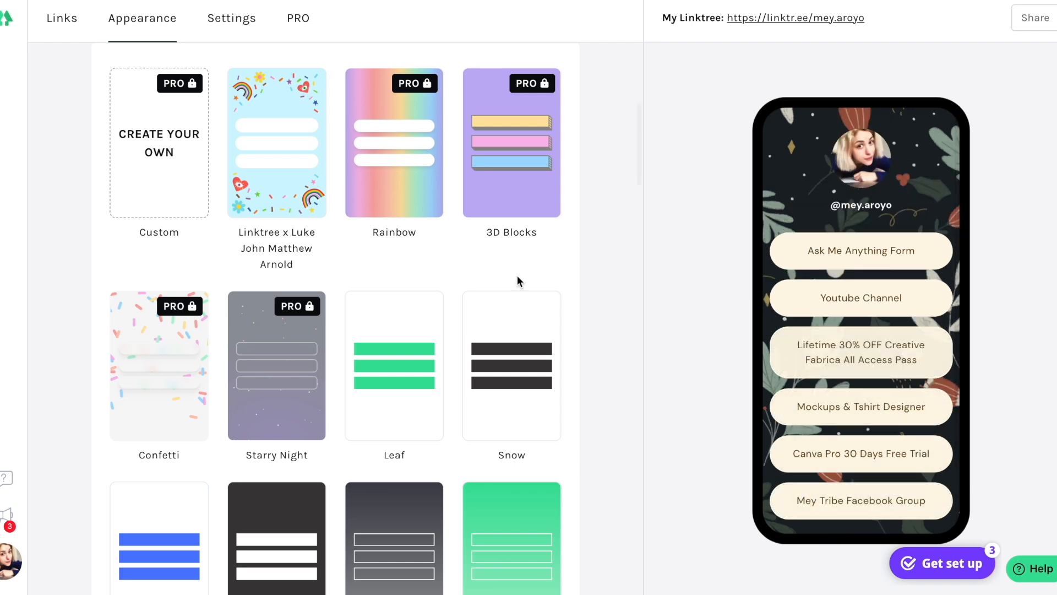
{"action": "scroll", "coordinate": [515, 278], "scroll_direction": "up", "scroll_amount": 6}
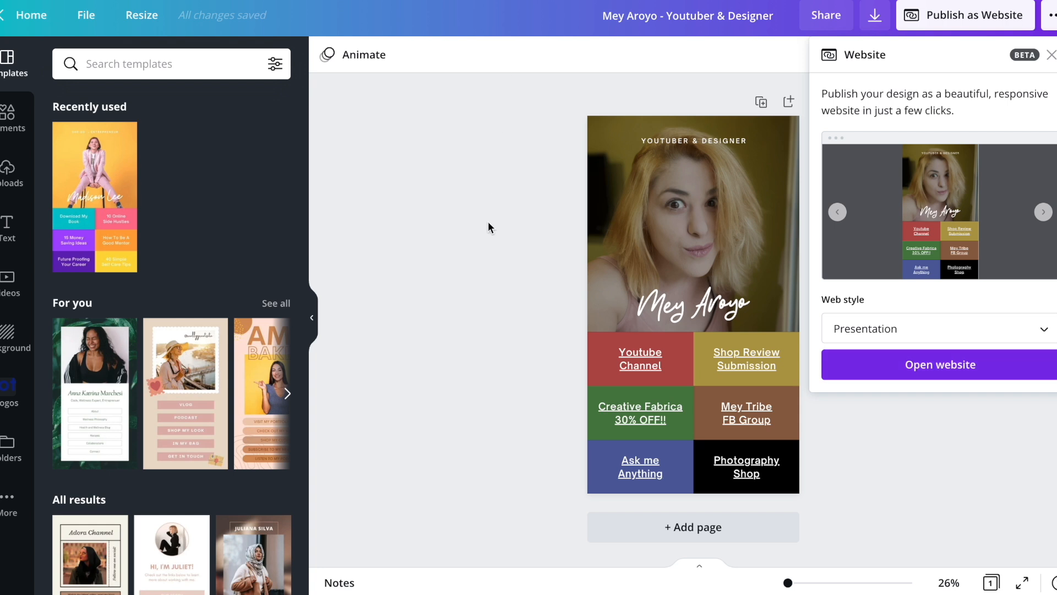
- Switch to the Canva design, dismiss the website publishing options and browse all "For you" templates
{"action": "left_click", "coordinate": [488, 222]}
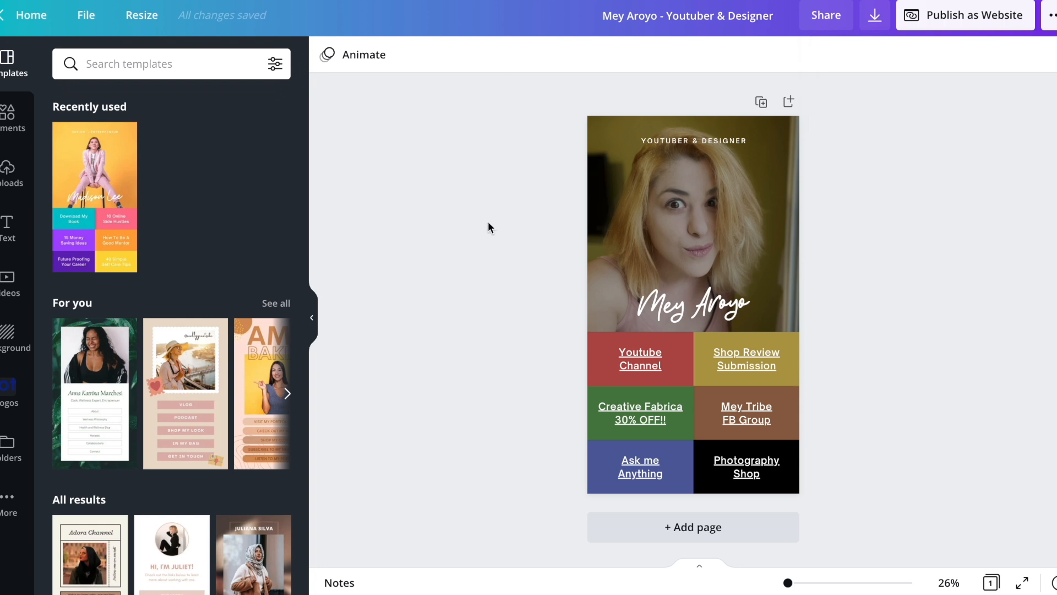
{"action": "left_click", "coordinate": [269, 303]}
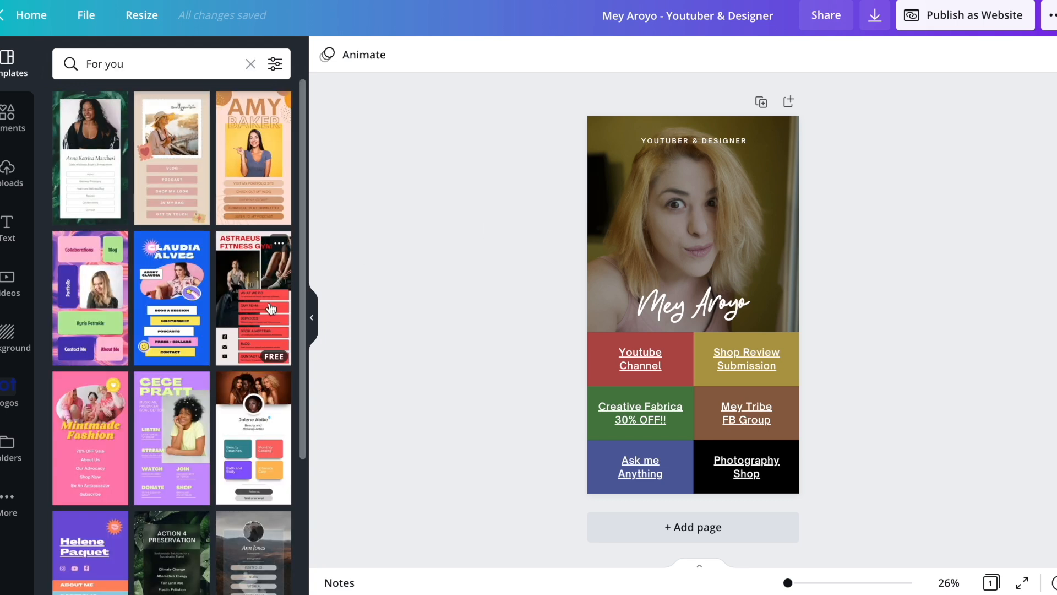
{"action": "scroll", "coordinate": [272, 309], "scroll_direction": "down", "scroll_amount": 6}
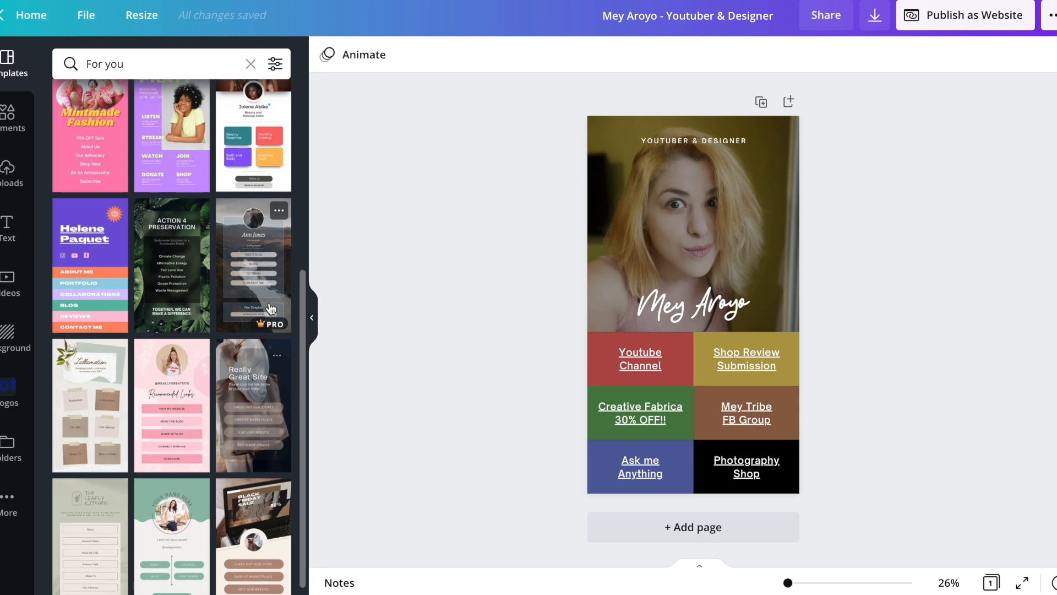
{"action": "scroll", "coordinate": [270, 307], "scroll_direction": "down", "scroll_amount": 1}
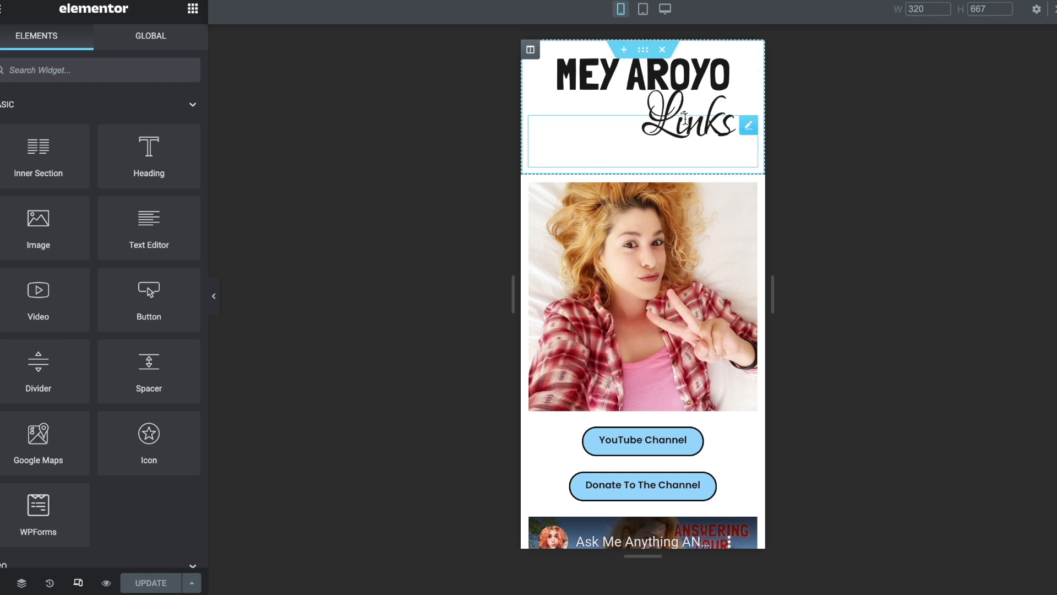
- Switch to the links page in Elementor and examine its header, photo and first link buttons in mobile view
{"action": "scroll", "coordinate": [682, 121], "scroll_direction": "down", "scroll_amount": 1}
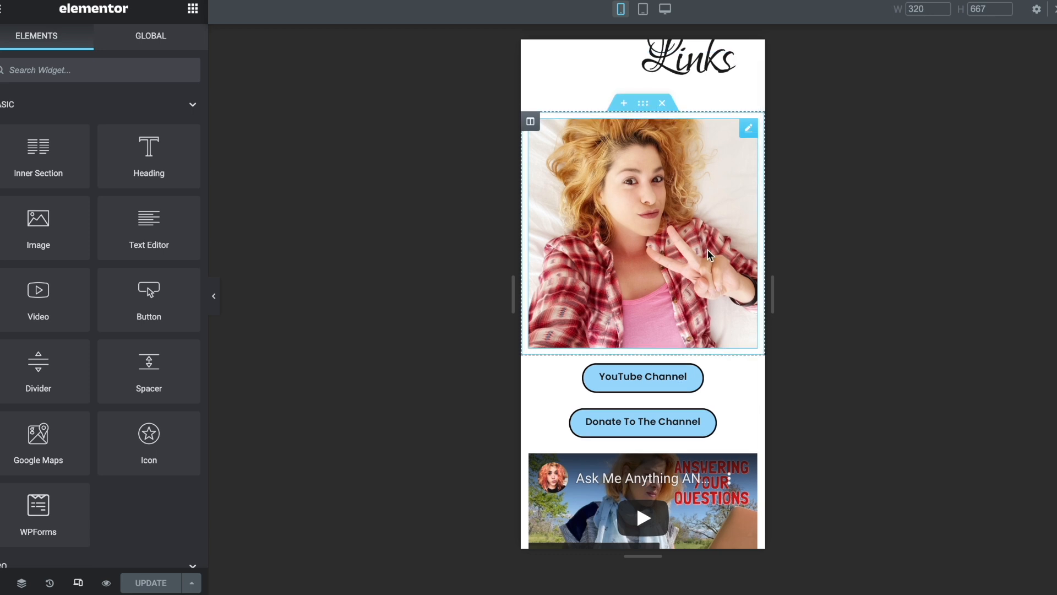
{"action": "scroll", "coordinate": [707, 249], "scroll_direction": "down", "scroll_amount": 3}
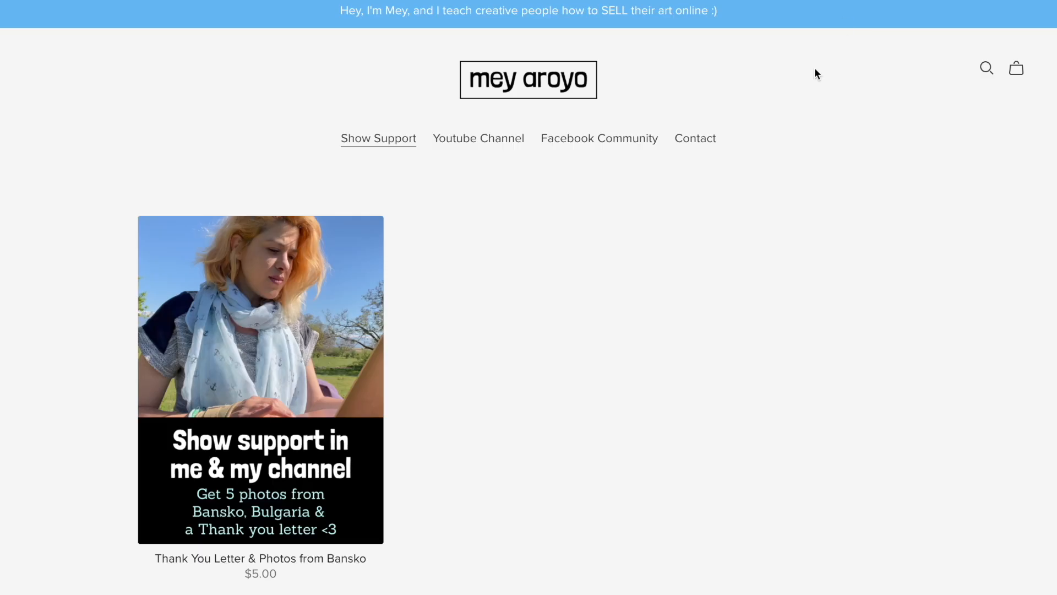
- Switch to the Payhip storefront and look through its product listing and about section
{"action": "scroll", "coordinate": [820, 100], "scroll_direction": "down", "scroll_amount": 9}
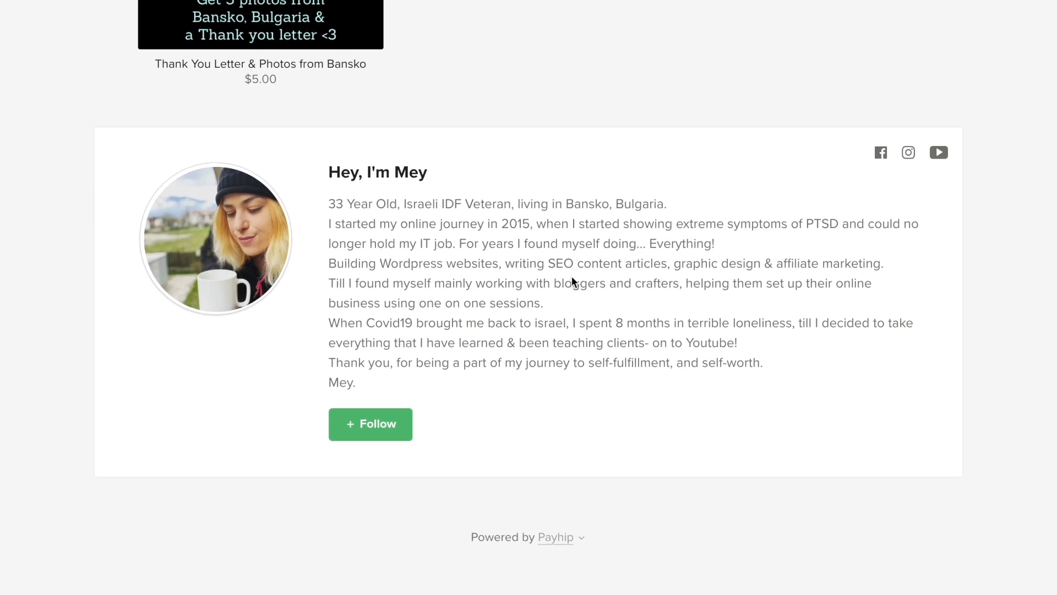
{"action": "scroll", "coordinate": [572, 280], "scroll_direction": "up", "scroll_amount": 9}
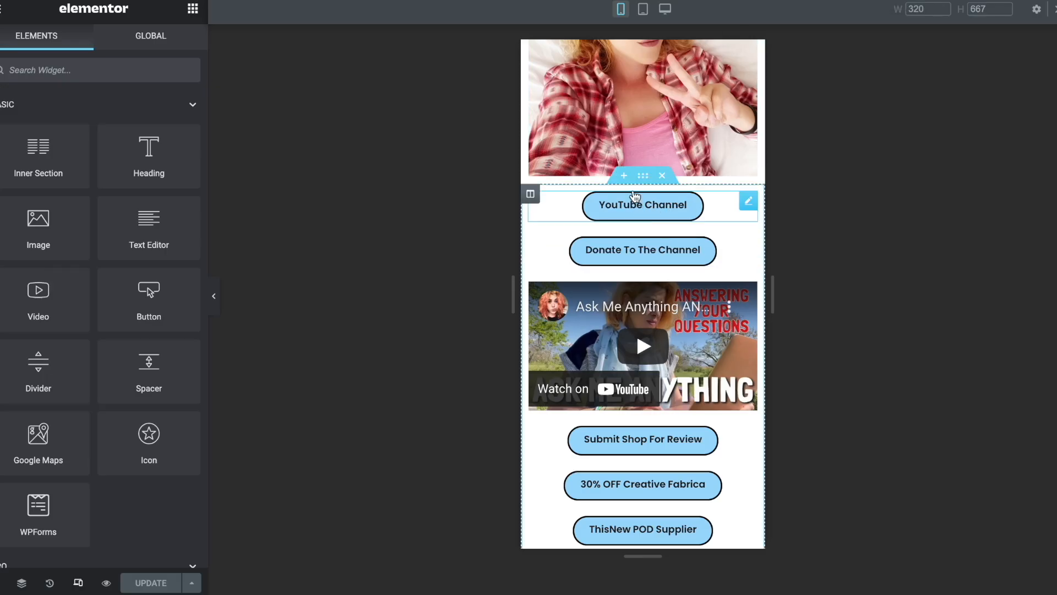
- Return to the Elementor links page and examine its link buttons and embedded videos down to the Facebook group button
{"action": "scroll", "coordinate": [683, 254], "scroll_direction": "down", "scroll_amount": 1}
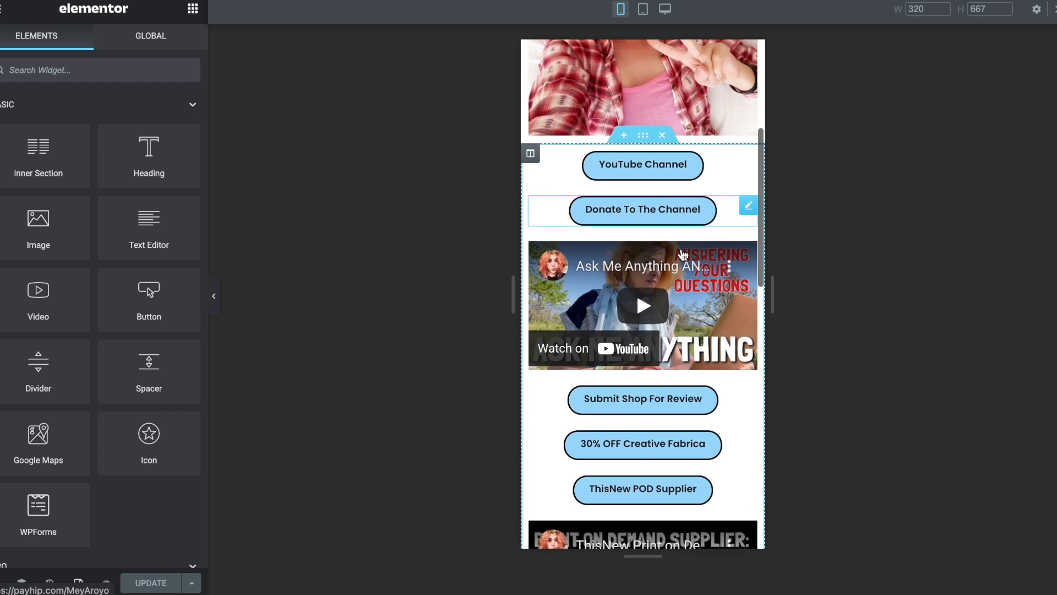
{"action": "scroll", "coordinate": [682, 254], "scroll_direction": "down", "scroll_amount": 2}
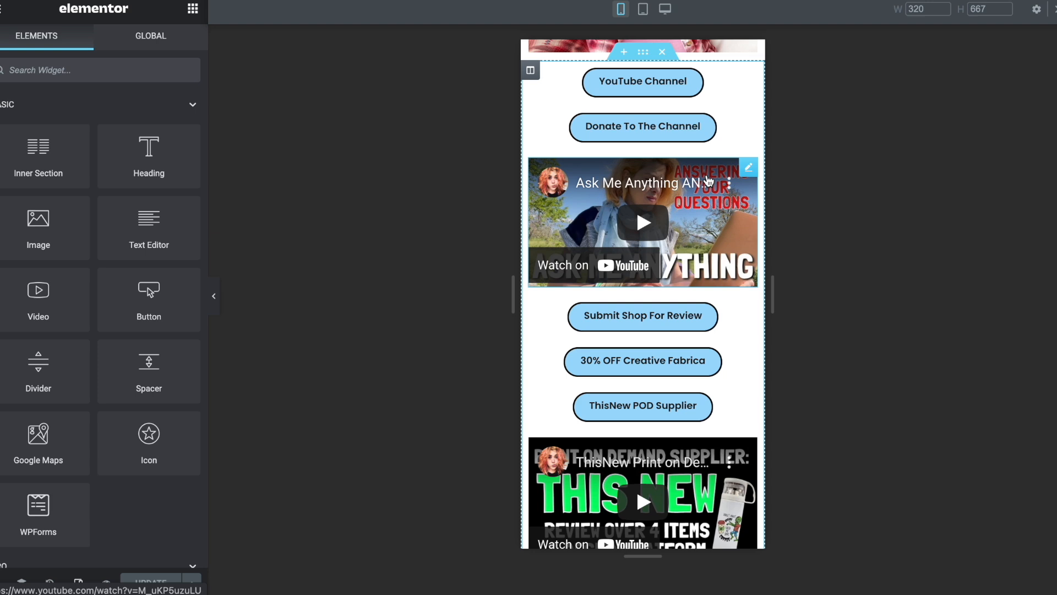
{"action": "scroll", "coordinate": [741, 325], "scroll_direction": "down", "scroll_amount": 1}
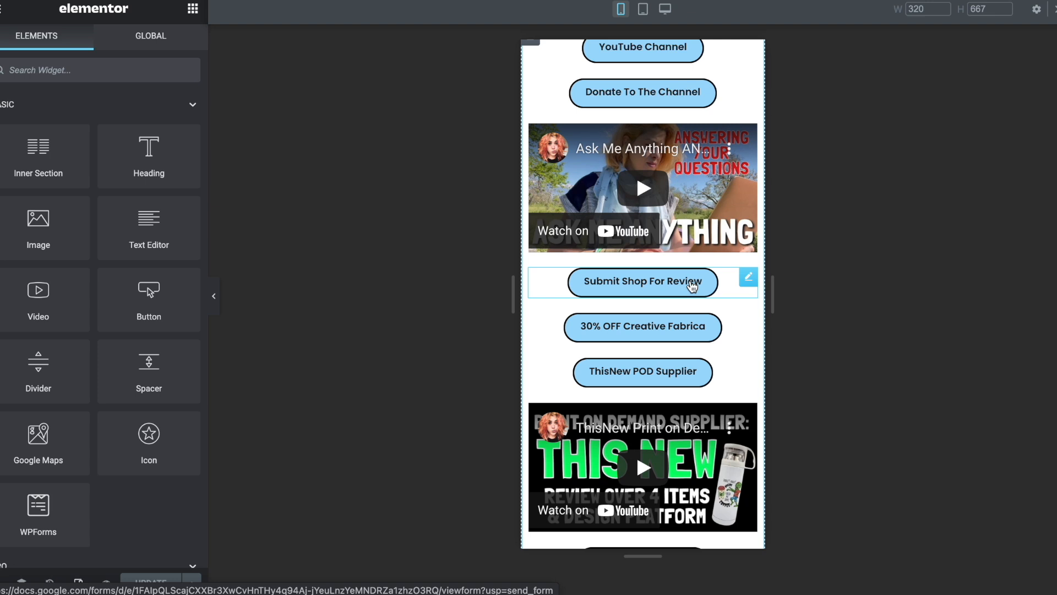
{"action": "scroll", "coordinate": [692, 285], "scroll_direction": "down", "scroll_amount": 2}
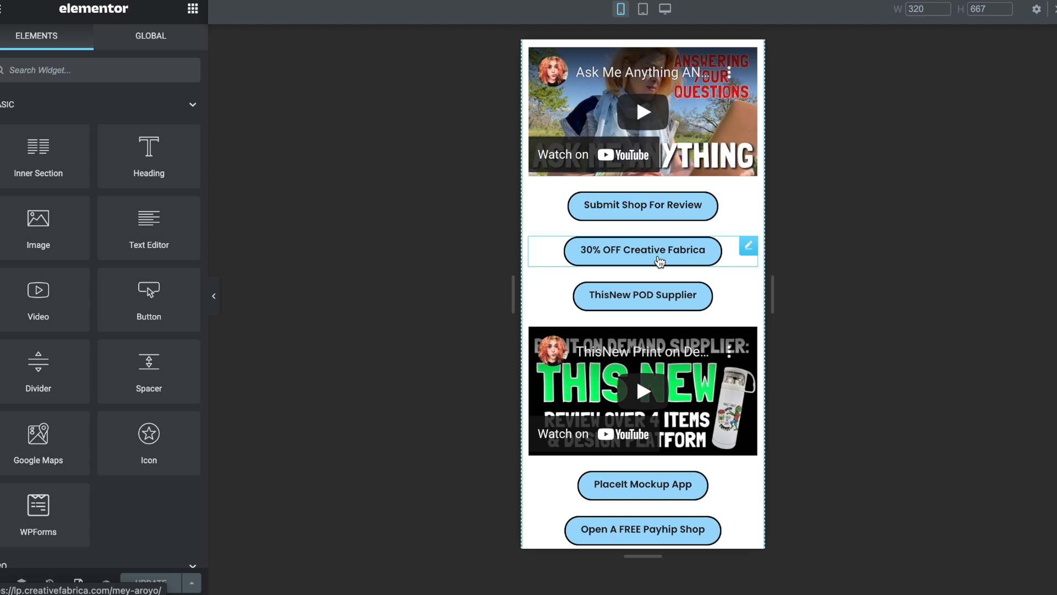
{"action": "scroll", "coordinate": [660, 261], "scroll_direction": "down", "scroll_amount": 1}
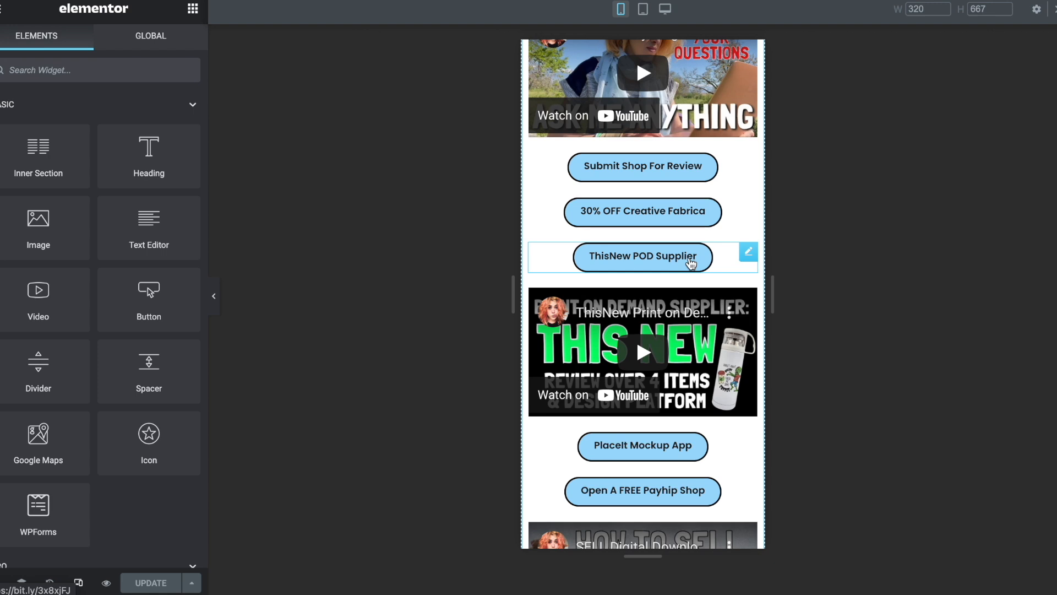
{"action": "scroll", "coordinate": [691, 263], "scroll_direction": "down", "scroll_amount": 2}
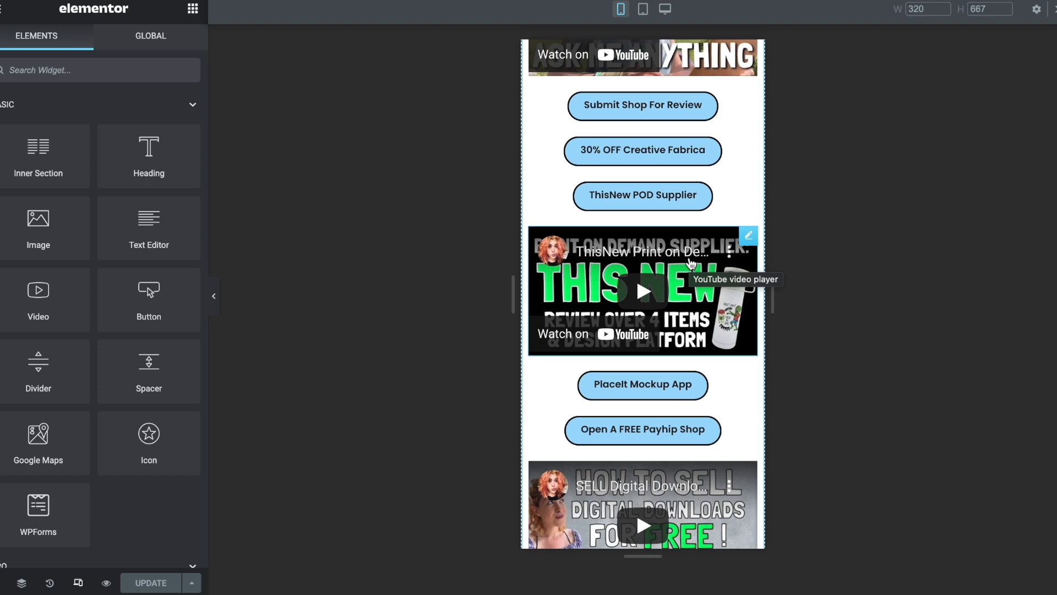
{"action": "scroll", "coordinate": [690, 263], "scroll_direction": "down", "scroll_amount": 5}
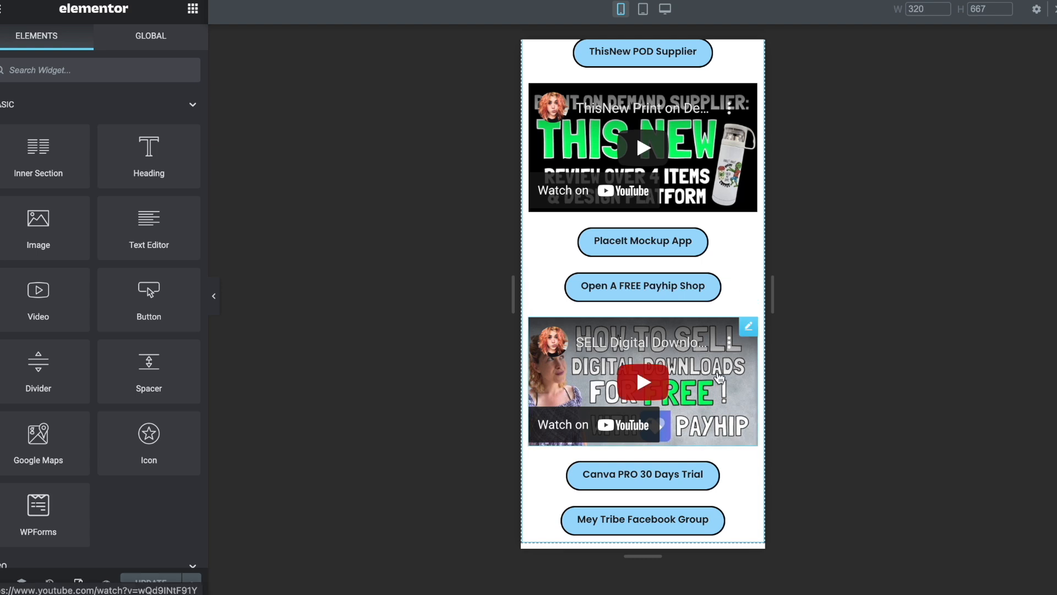
{"action": "scroll", "coordinate": [718, 377], "scroll_direction": "down", "scroll_amount": 2}
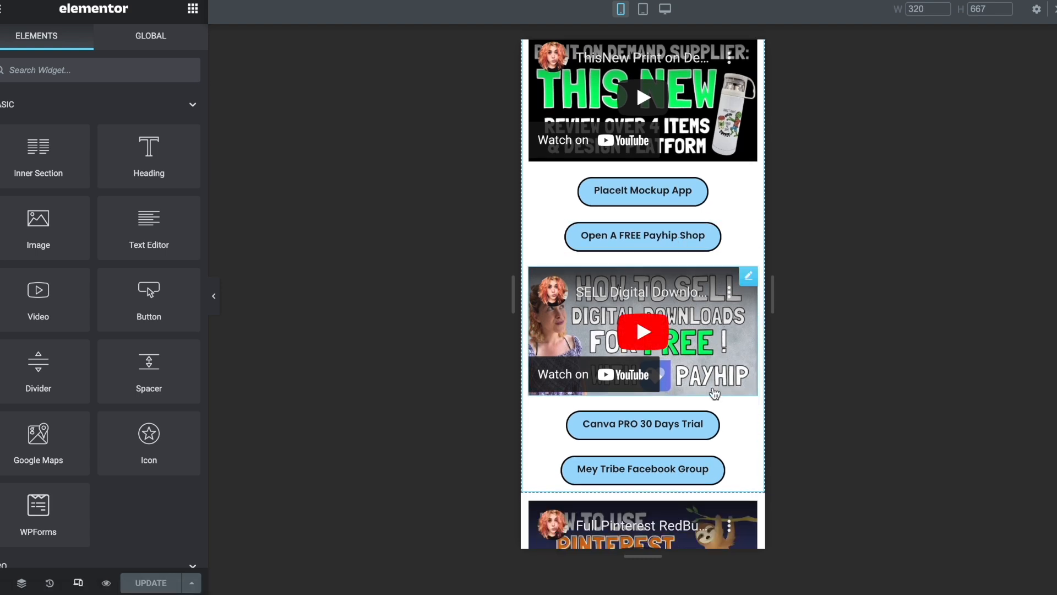
- Review the lower half of the links page, from the ThisNew video to the Pinterest video and empty widget area
{"action": "scroll", "coordinate": [713, 387], "scroll_direction": "up", "scroll_amount": 8}
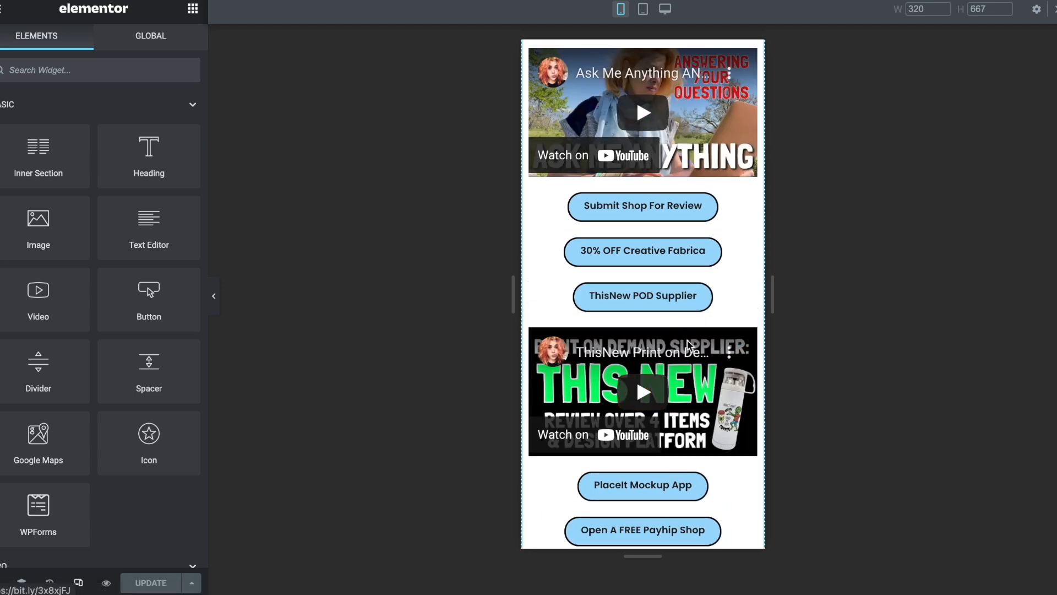
{"action": "scroll", "coordinate": [704, 381], "scroll_direction": "down", "scroll_amount": 6}
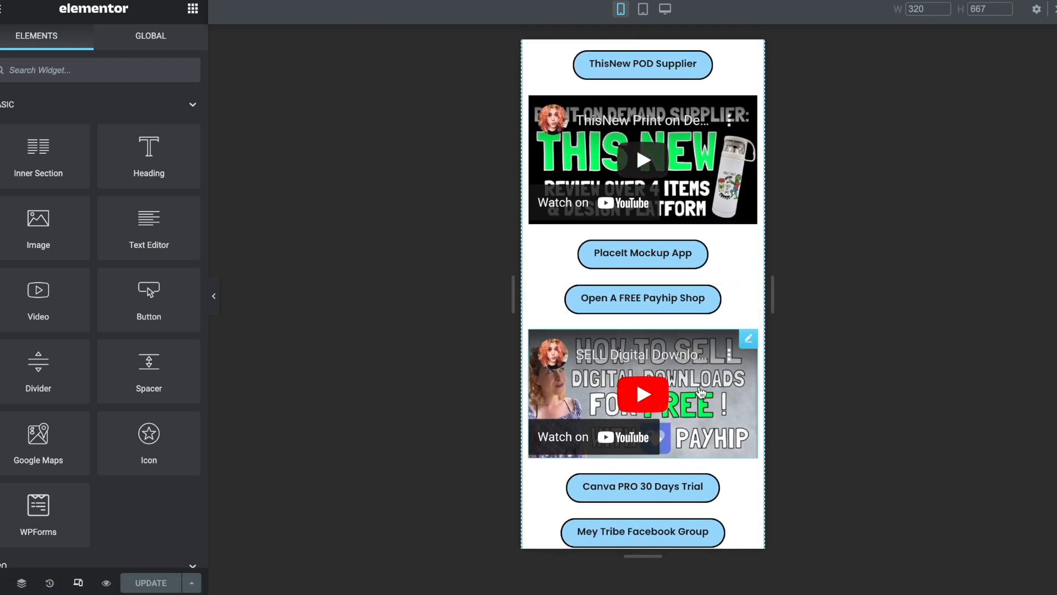
{"action": "scroll", "coordinate": [700, 392], "scroll_direction": "down", "scroll_amount": 3}
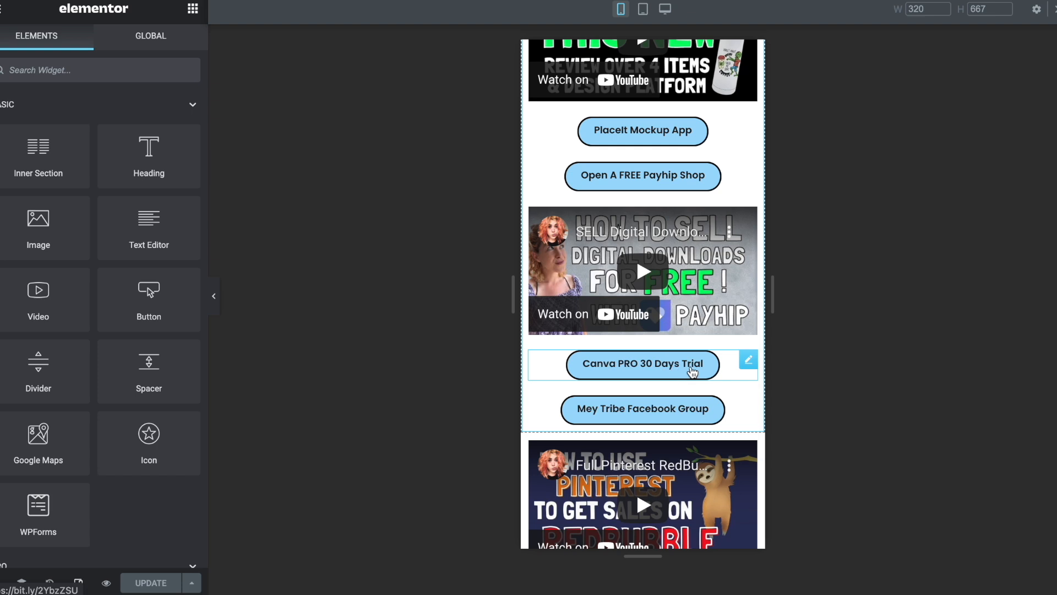
{"action": "scroll", "coordinate": [710, 358], "scroll_direction": "down", "scroll_amount": 2}
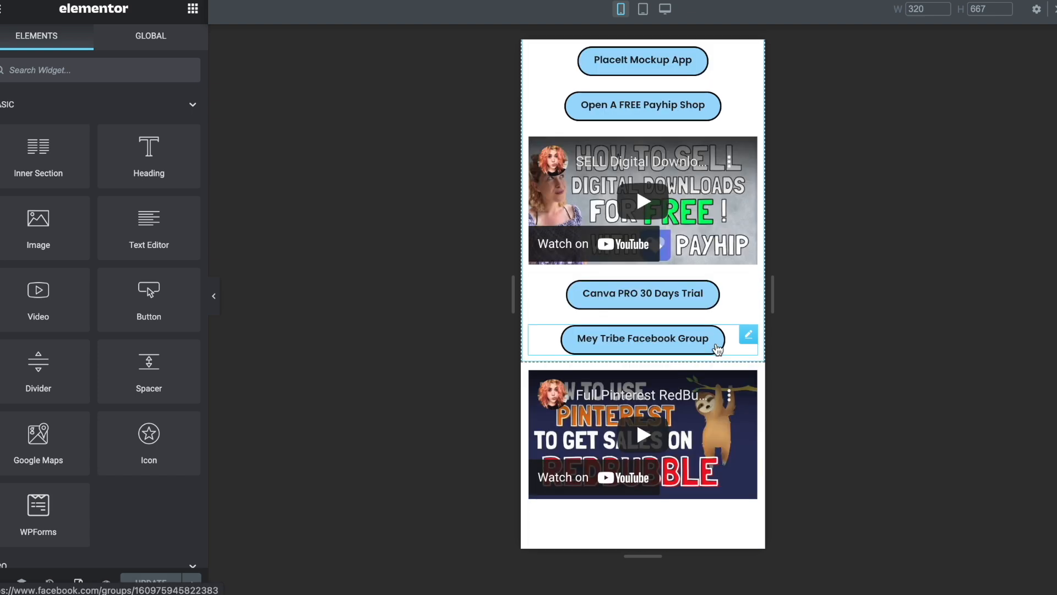
{"action": "scroll", "coordinate": [716, 353], "scroll_direction": "down", "scroll_amount": 3}
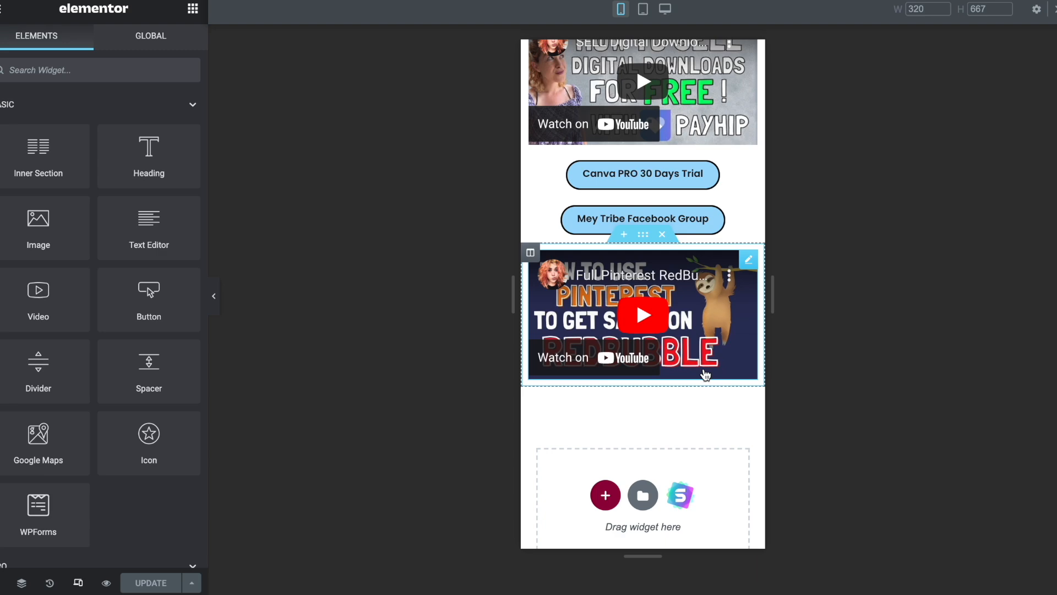
{"action": "scroll", "coordinate": [705, 375], "scroll_direction": "up", "scroll_amount": 15}
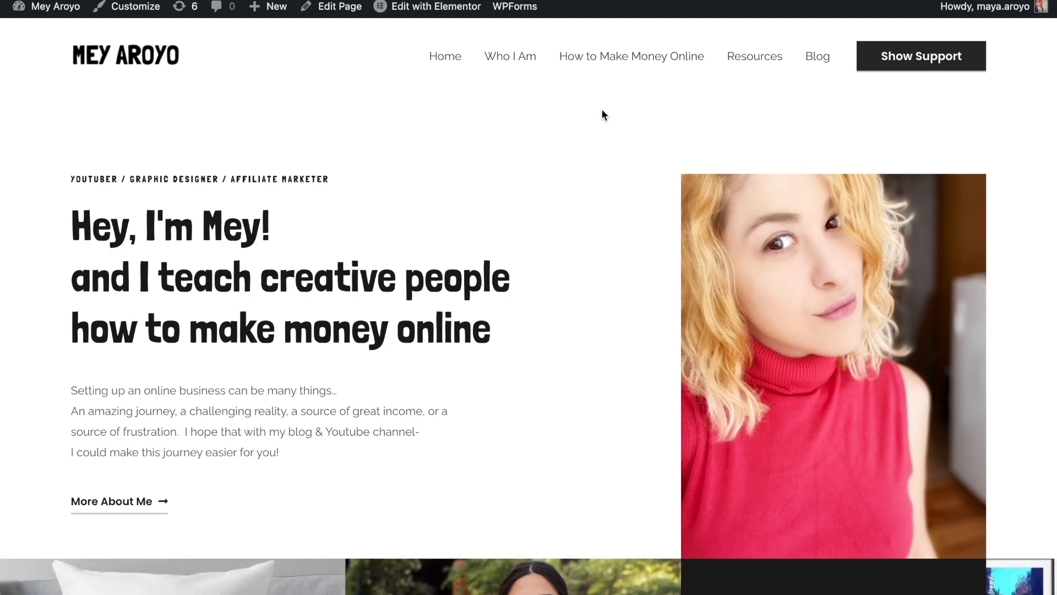
- Examine the website home page's introduction, profile card and changing product images behind it
{"action": "scroll", "coordinate": [601, 113], "scroll_direction": "down", "scroll_amount": 10}
{"action": "scroll", "coordinate": [602, 110], "scroll_direction": "up", "scroll_amount": 9}
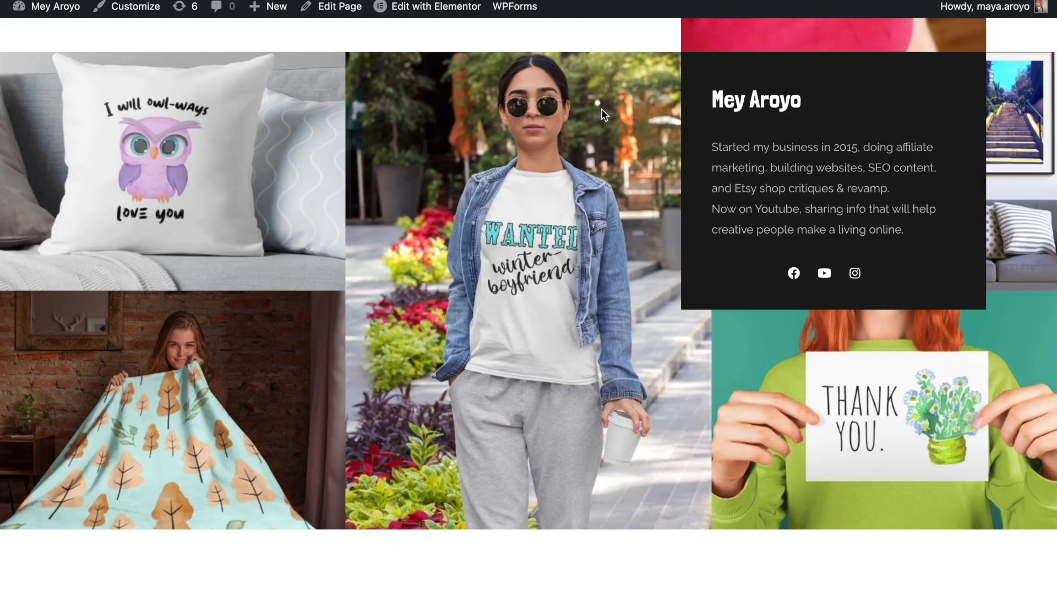
{"action": "scroll", "coordinate": [602, 110], "scroll_direction": "down", "scroll_amount": 6}
{"action": "scroll", "coordinate": [602, 113], "scroll_direction": "down", "scroll_amount": 1}
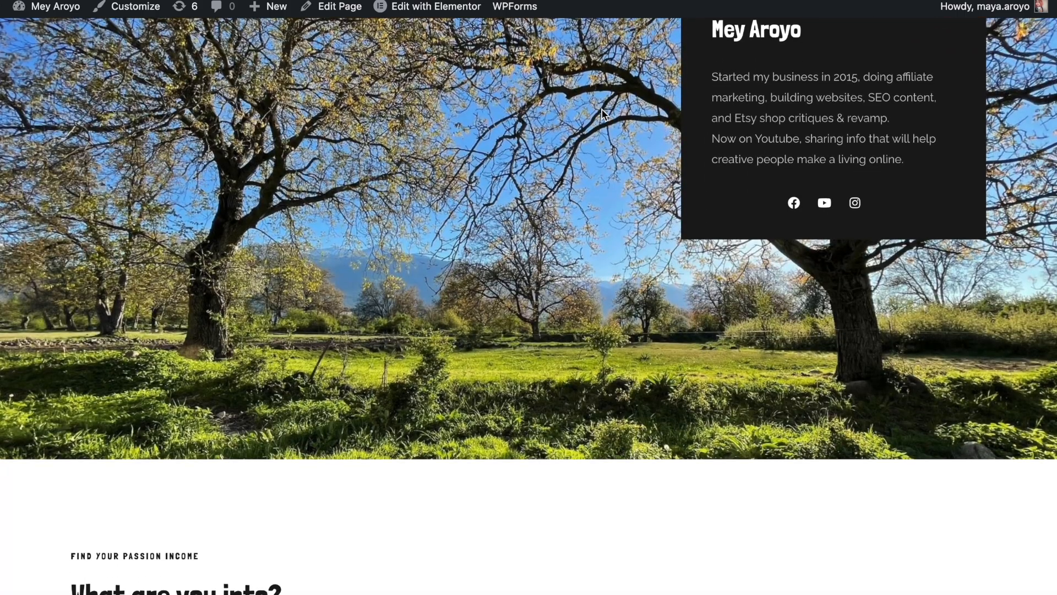
{"action": "scroll", "coordinate": [611, 276], "scroll_direction": "up", "scroll_amount": 4}
{"action": "scroll", "coordinate": [611, 276], "scroll_direction": "down", "scroll_amount": 3}
{"action": "scroll", "coordinate": [612, 276], "scroll_direction": "up", "scroll_amount": 7}
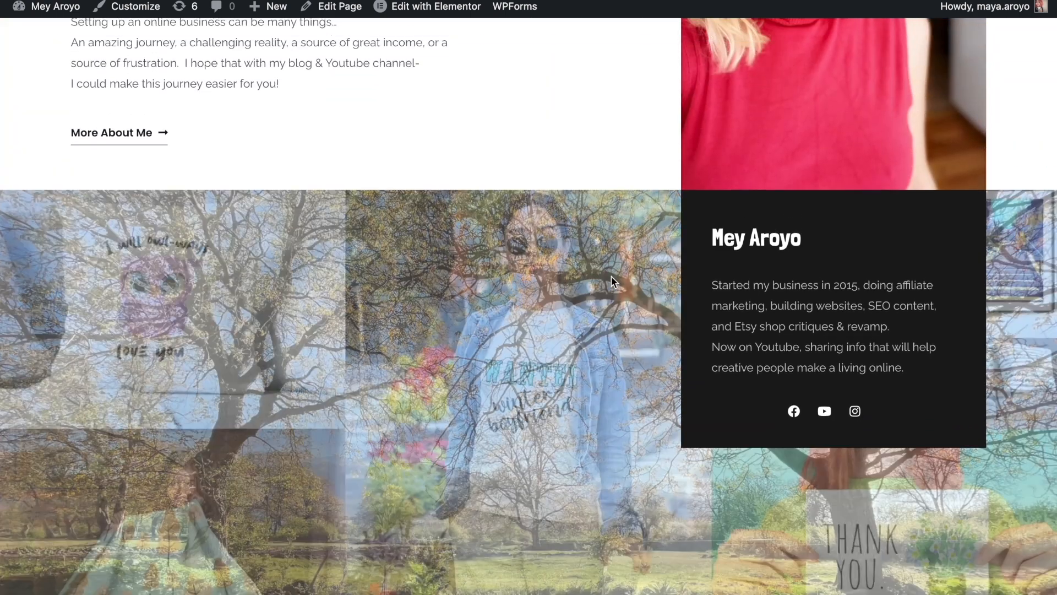
{"action": "scroll", "coordinate": [611, 275], "scroll_direction": "down", "scroll_amount": 4}
{"action": "scroll", "coordinate": [611, 281], "scroll_direction": "down", "scroll_amount": 10}
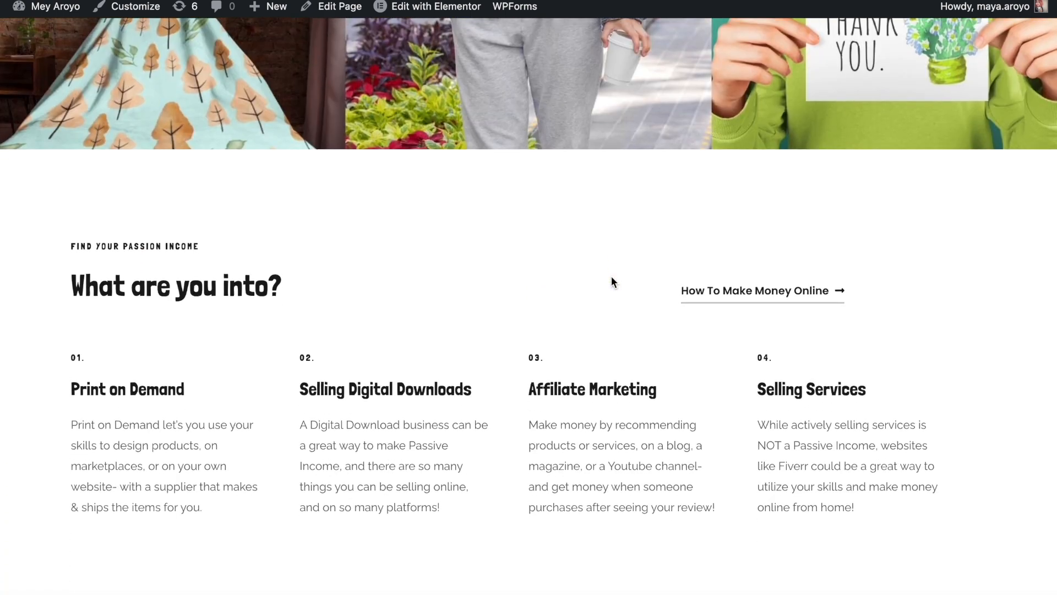
- Review the home page's money-making categories, My Resources section and footer links
{"action": "scroll", "coordinate": [611, 277], "scroll_direction": "down", "scroll_amount": 1}
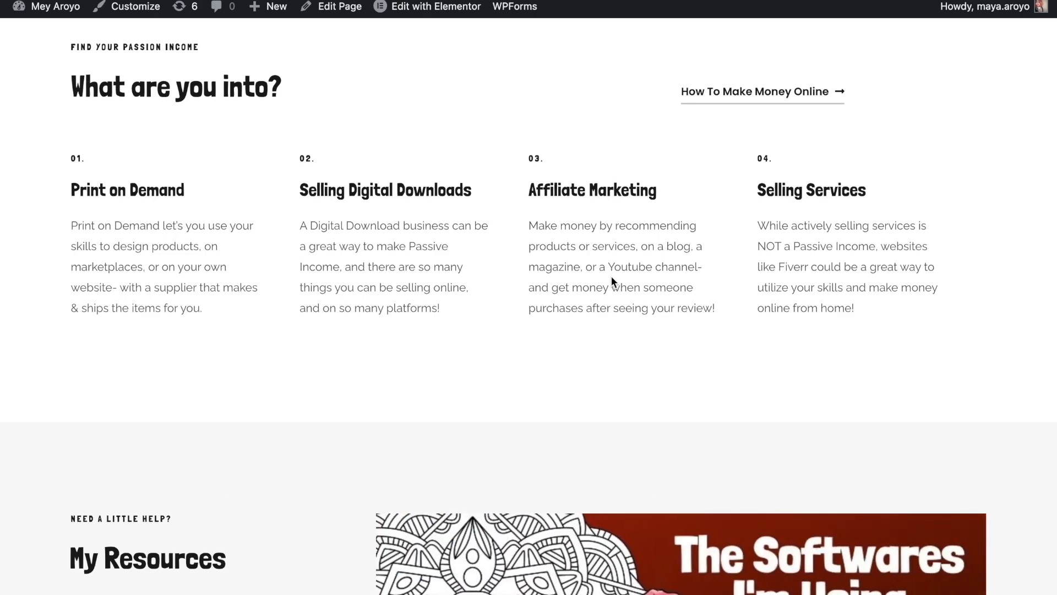
{"action": "scroll", "coordinate": [611, 278], "scroll_direction": "down", "scroll_amount": 3}
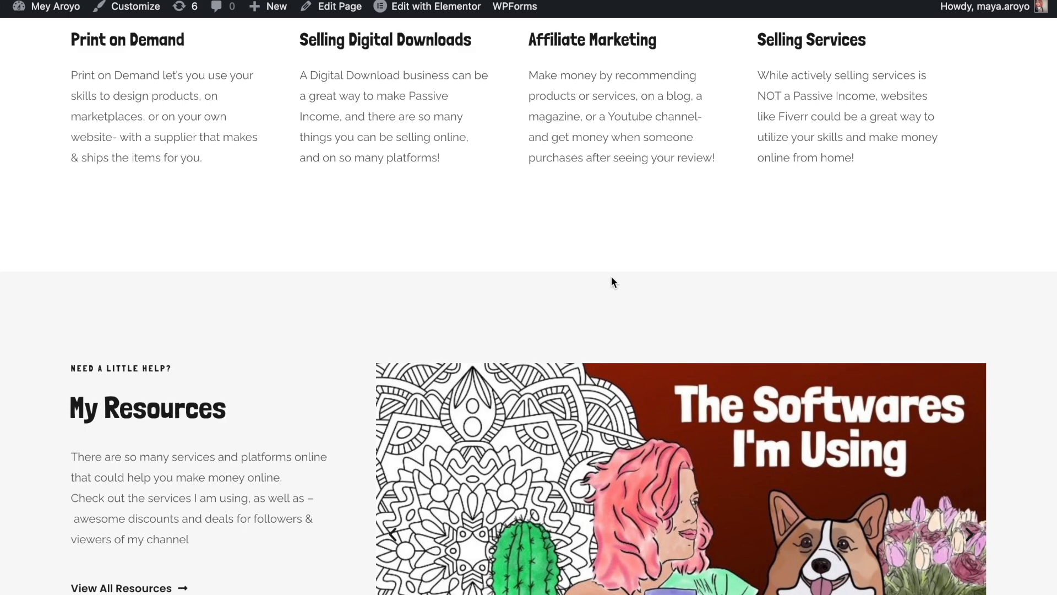
{"action": "scroll", "coordinate": [611, 281], "scroll_direction": "down", "scroll_amount": 4}
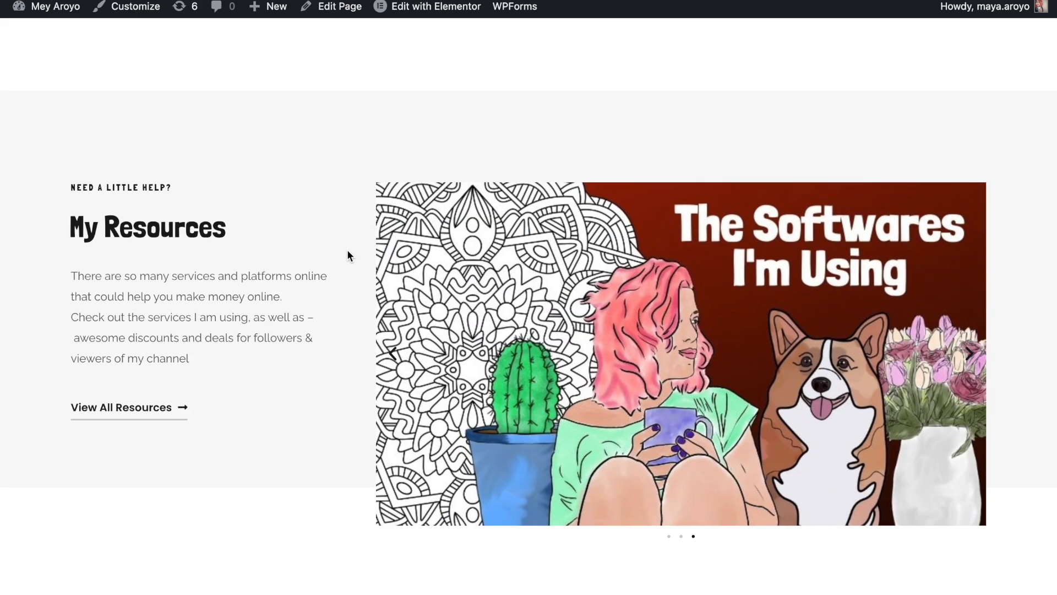
{"action": "scroll", "coordinate": [348, 251], "scroll_direction": "down", "scroll_amount": 7}
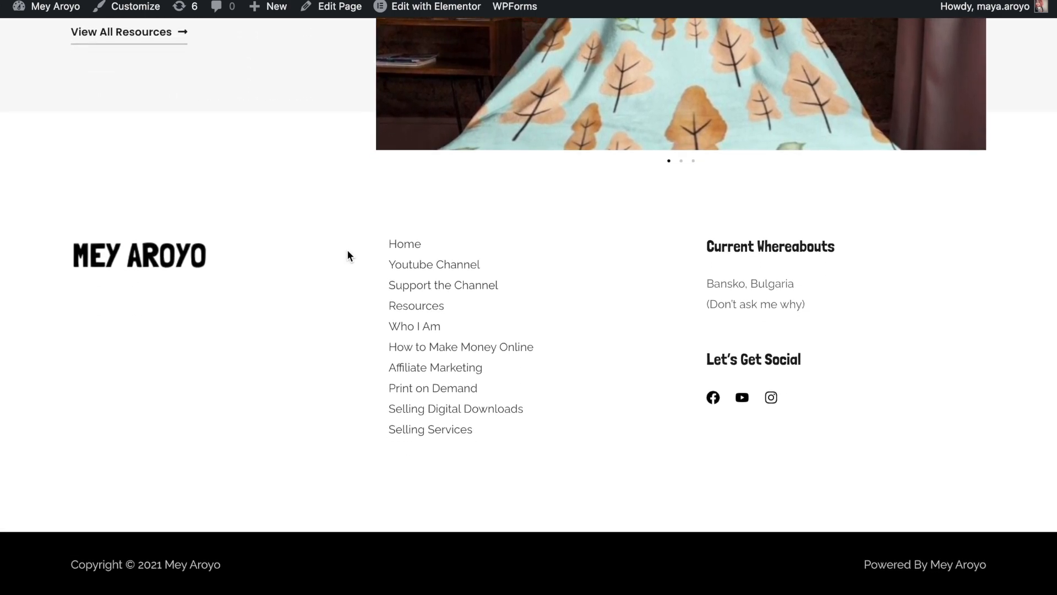
{"action": "scroll", "coordinate": [352, 396], "scroll_direction": "up", "scroll_amount": 15}
{"action": "scroll", "coordinate": [351, 395], "scroll_direction": "up", "scroll_amount": 2}
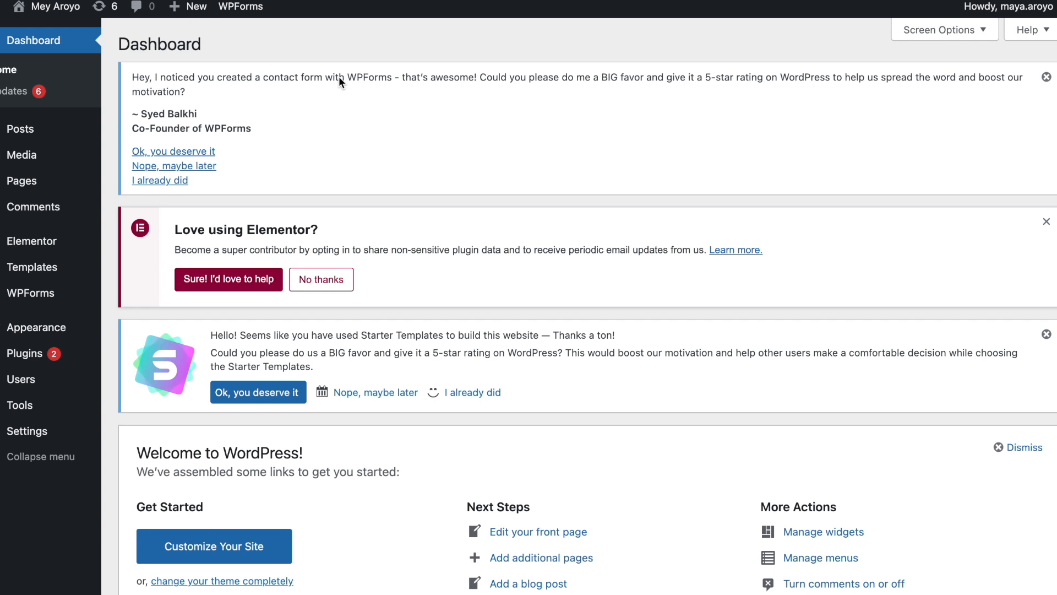
- Create a new WordPress page titled "Links 2" without a starter pattern and publish it
{"action": "left_click", "coordinate": [35, 188]}
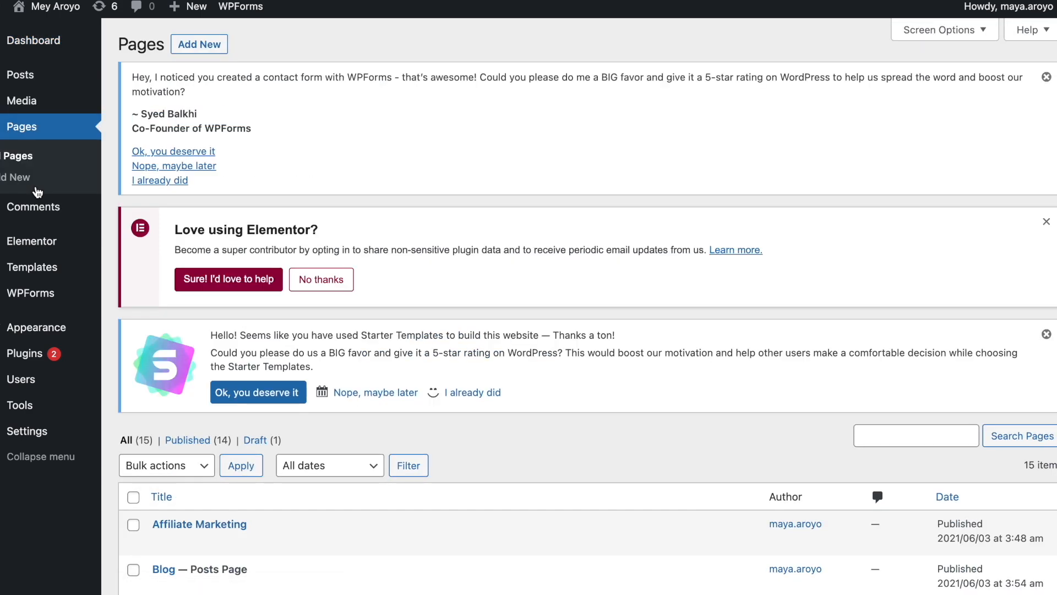
{"action": "left_click", "coordinate": [212, 51]}
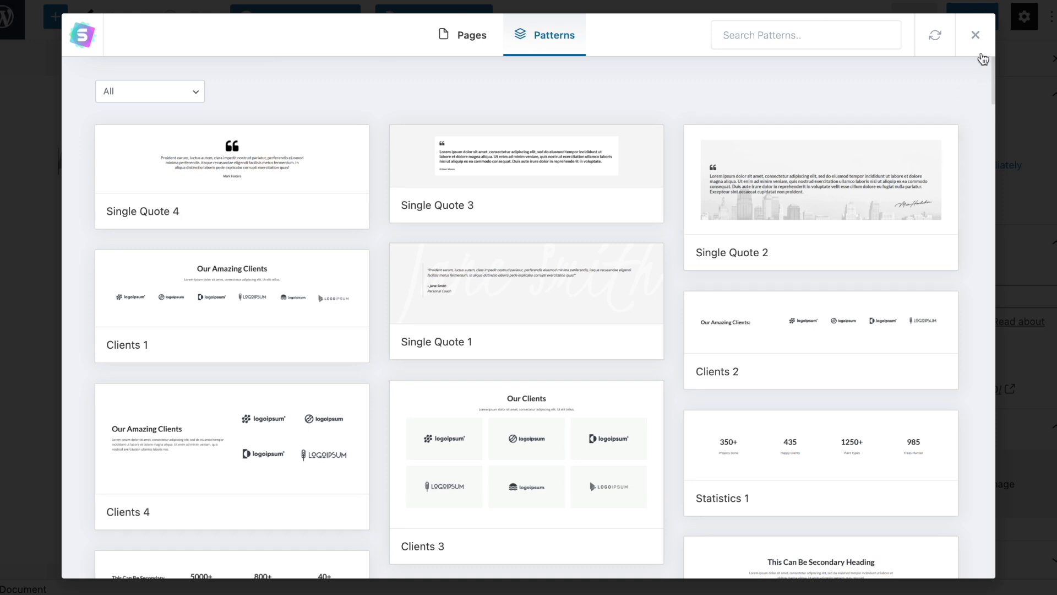
{"action": "left_click", "coordinate": [975, 36]}
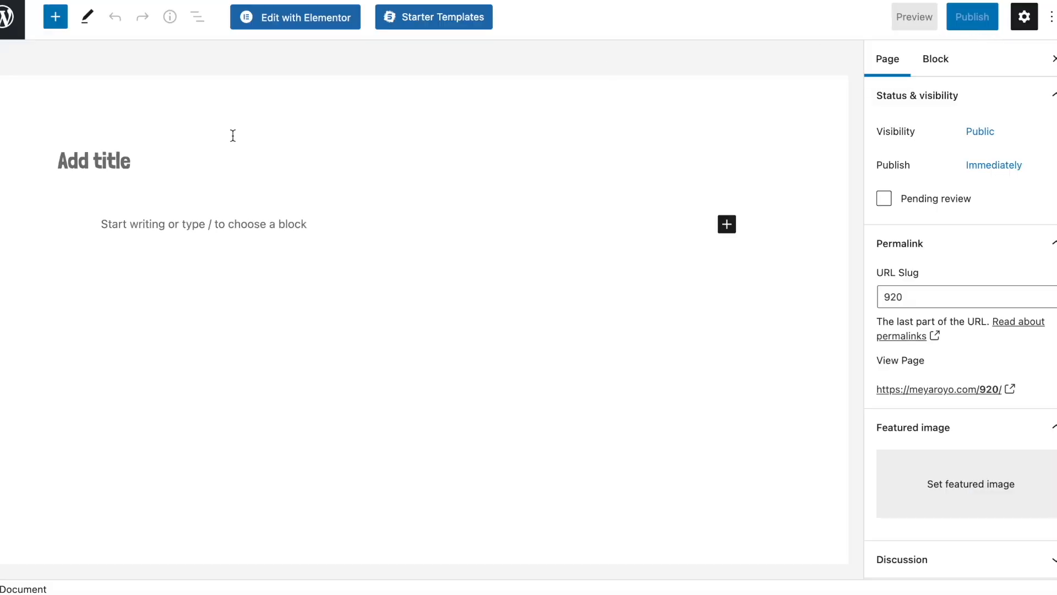
{"action": "left_click", "coordinate": [92, 151]}
{"action": "type", "text": "Links 2"}
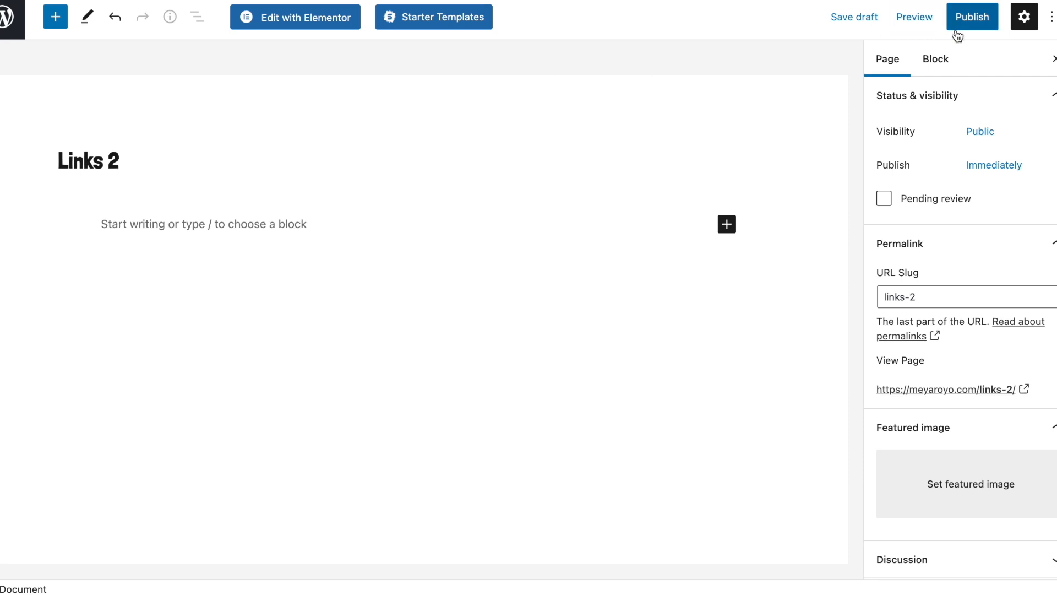
{"action": "left_click", "coordinate": [981, 28]}
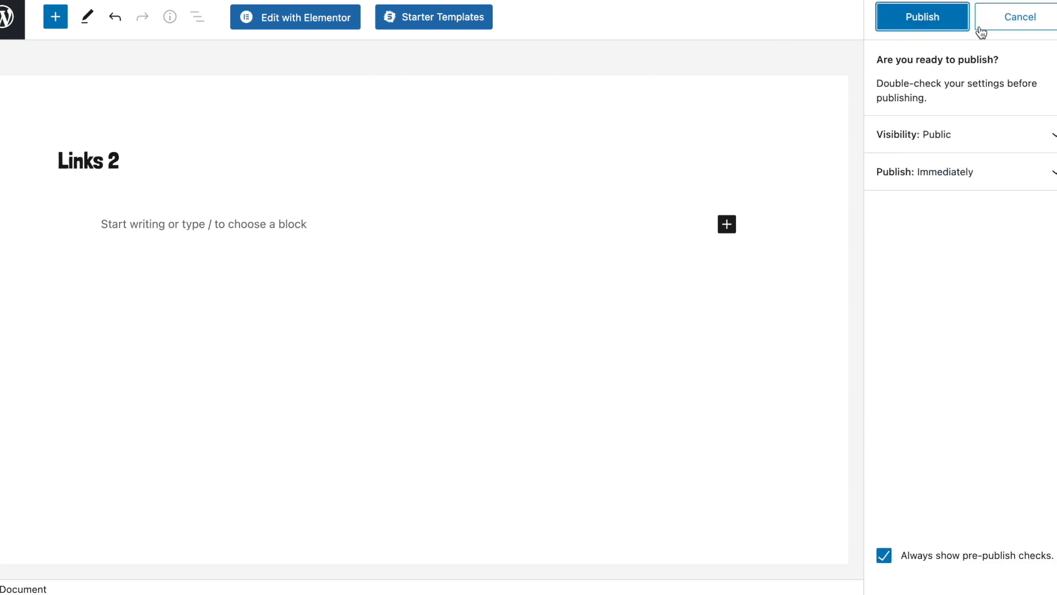
{"action": "left_click", "coordinate": [918, 29]}
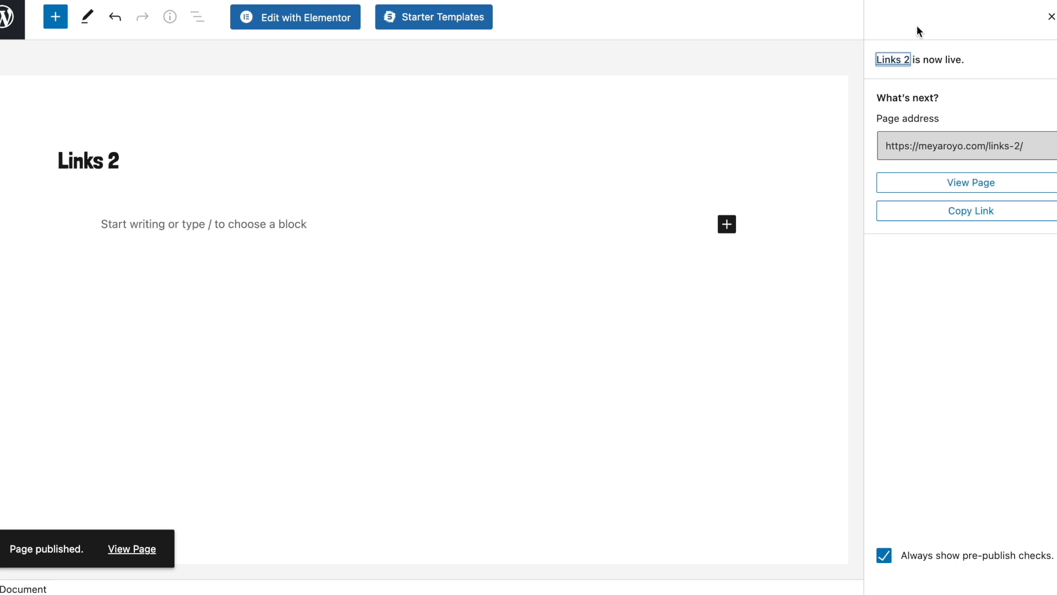
- Open the Links 2 page in Elementor's mobile view and compare its header and footer with the finished links page
{"action": "left_click", "coordinate": [306, 17]}
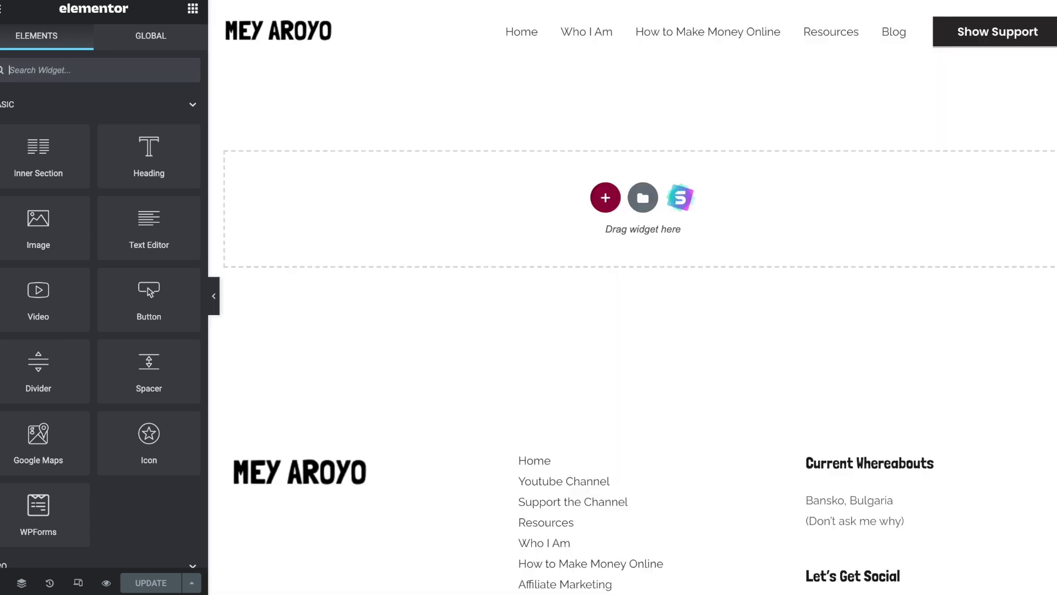
{"action": "left_click", "coordinate": [91, 583]}
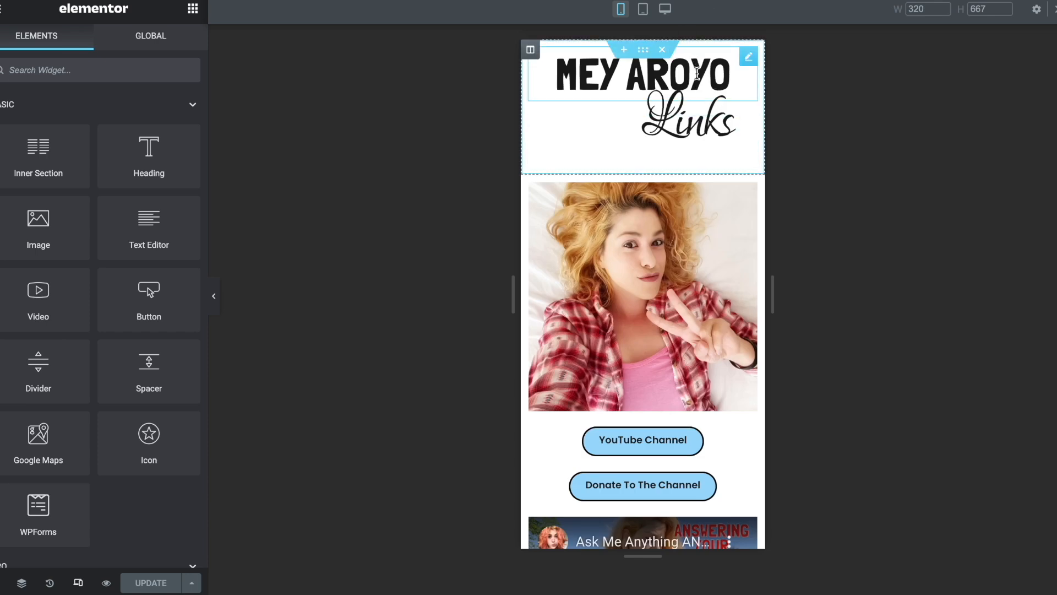
{"action": "scroll", "coordinate": [717, 151], "scroll_direction": "down", "scroll_amount": 15}
{"action": "scroll", "coordinate": [717, 151], "scroll_direction": "up", "scroll_amount": 15}
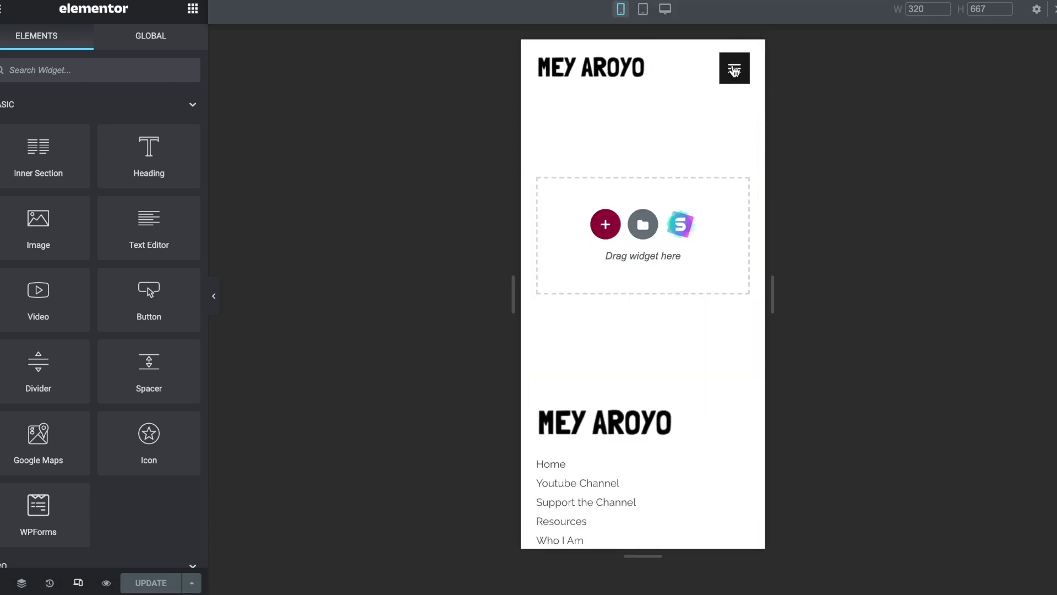
{"action": "scroll", "coordinate": [603, 362], "scroll_direction": "down", "scroll_amount": 4}
{"action": "scroll", "coordinate": [603, 362], "scroll_direction": "up", "scroll_amount": 4}
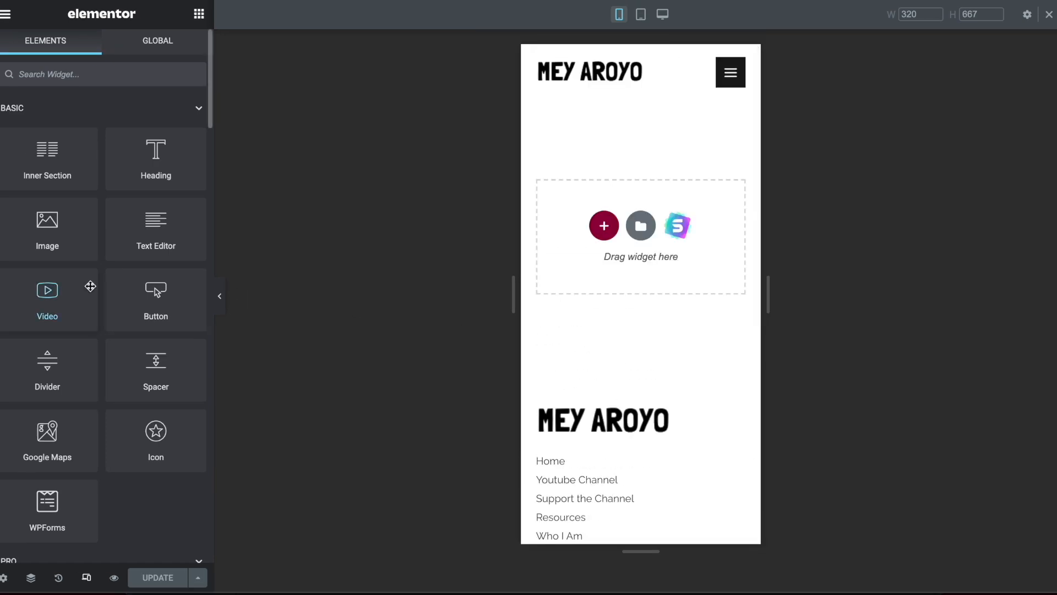
- Set the page layout of Links 2 to Elementor Canvas
{"action": "scroll", "coordinate": [90, 286], "scroll_direction": "down", "scroll_amount": 3}
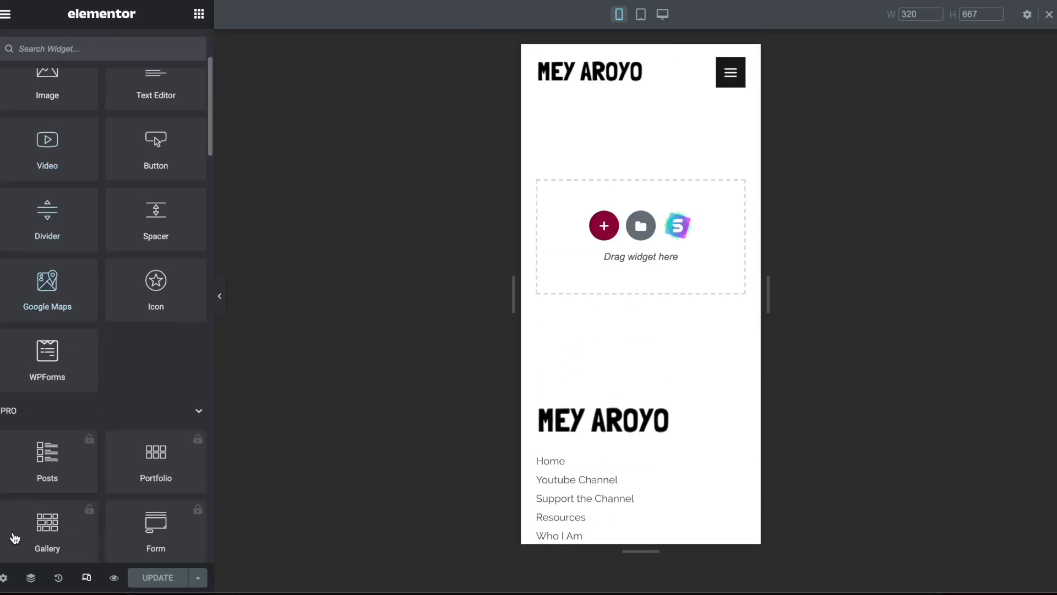
{"action": "left_click", "coordinate": [3, 577]}
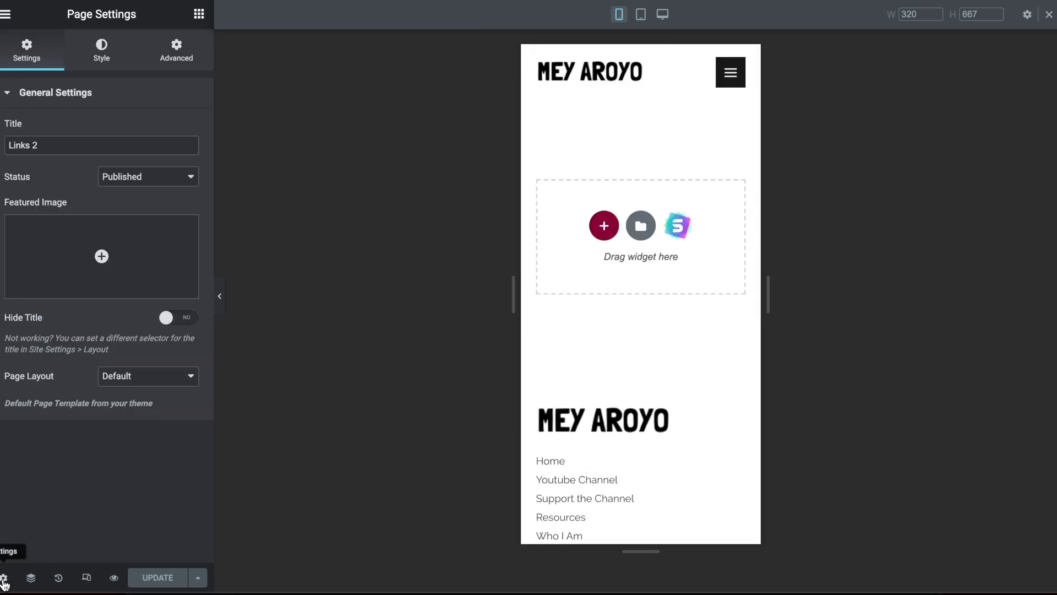
{"action": "left_click", "coordinate": [155, 390]}
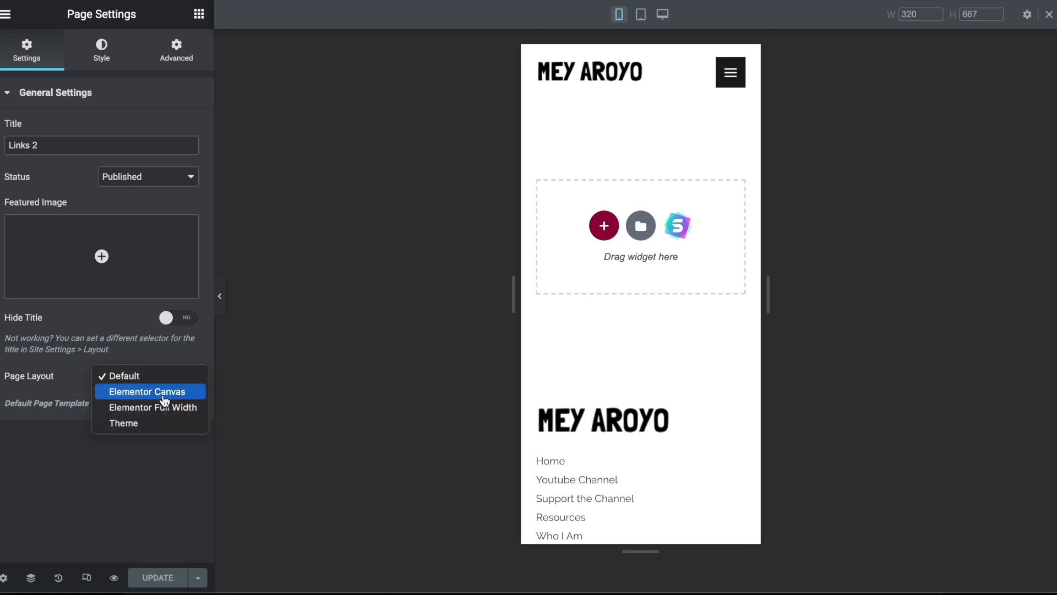
{"action": "left_click", "coordinate": [163, 394]}
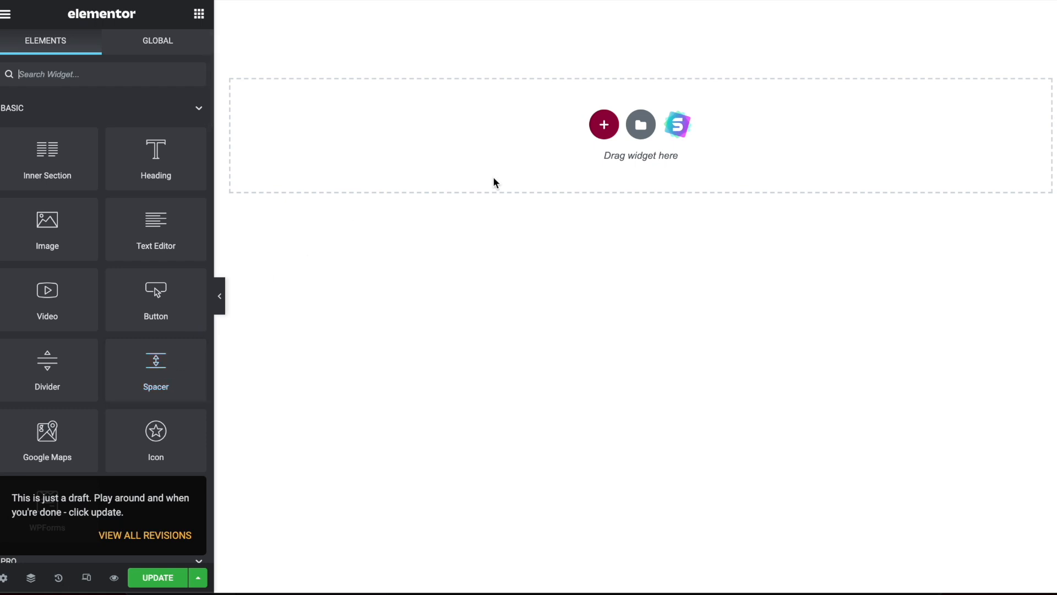
- Add a single-column section to the blank page and show it in mobile view
{"action": "left_click", "coordinate": [606, 127]}
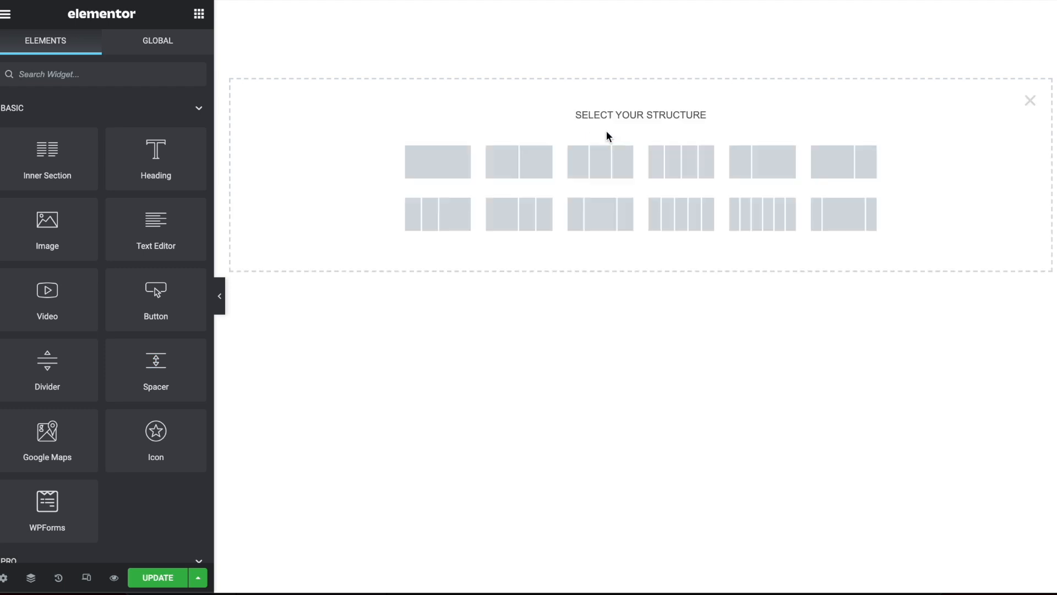
{"action": "left_click", "coordinate": [437, 161]}
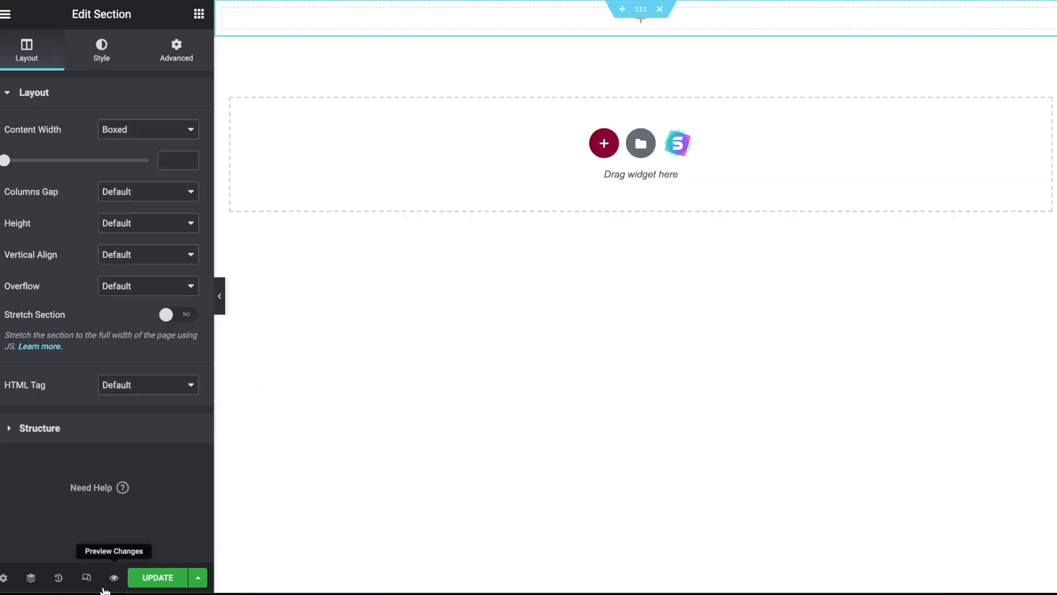
{"action": "left_click", "coordinate": [86, 577]}
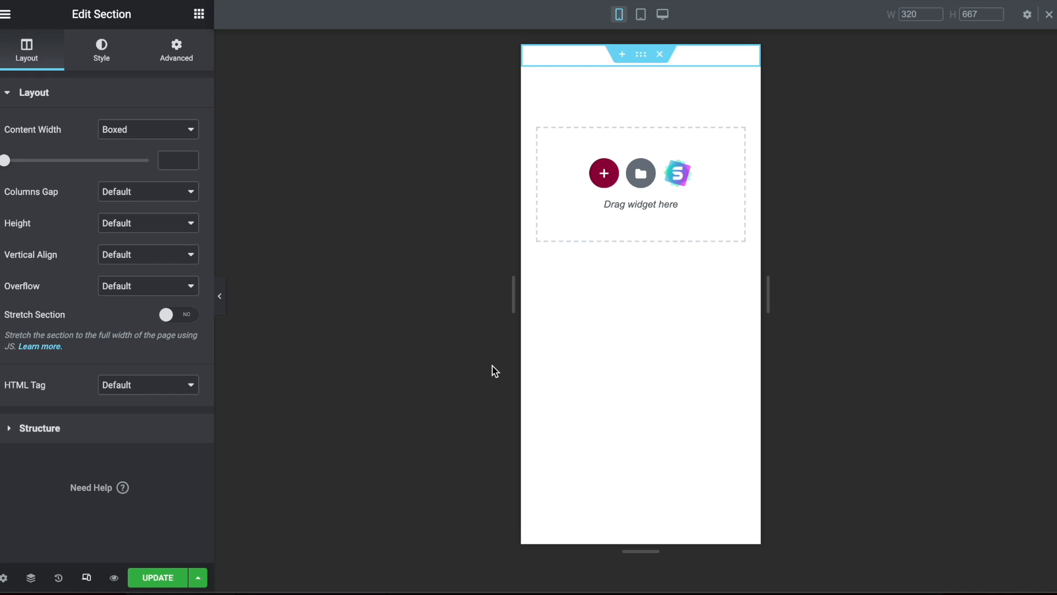
- Place an Image widget in the new section and insert the site's logo from the media library
{"action": "left_click", "coordinate": [200, 14]}
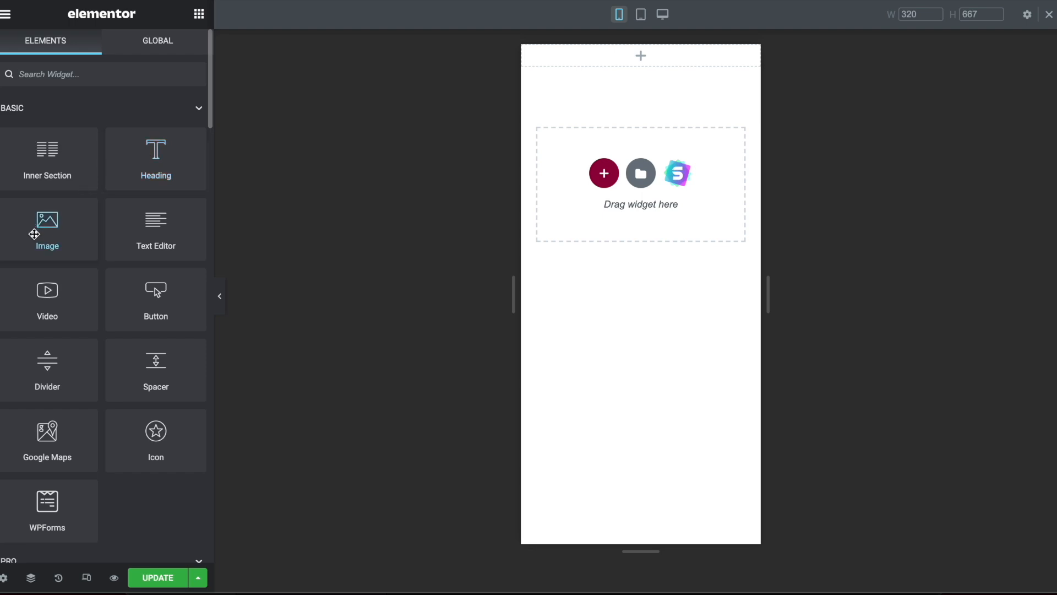
{"action": "left_click_drag", "start_coordinate": [32, 228], "coordinate": [629, 50]}
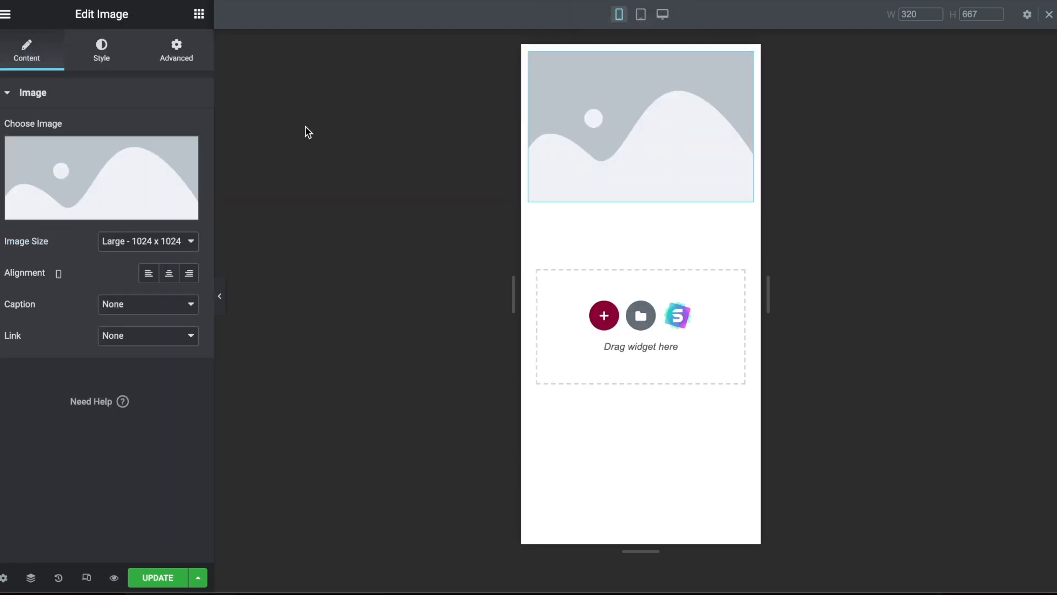
{"action": "left_click", "coordinate": [141, 170]}
{"action": "left_click", "coordinate": [547, 413]}
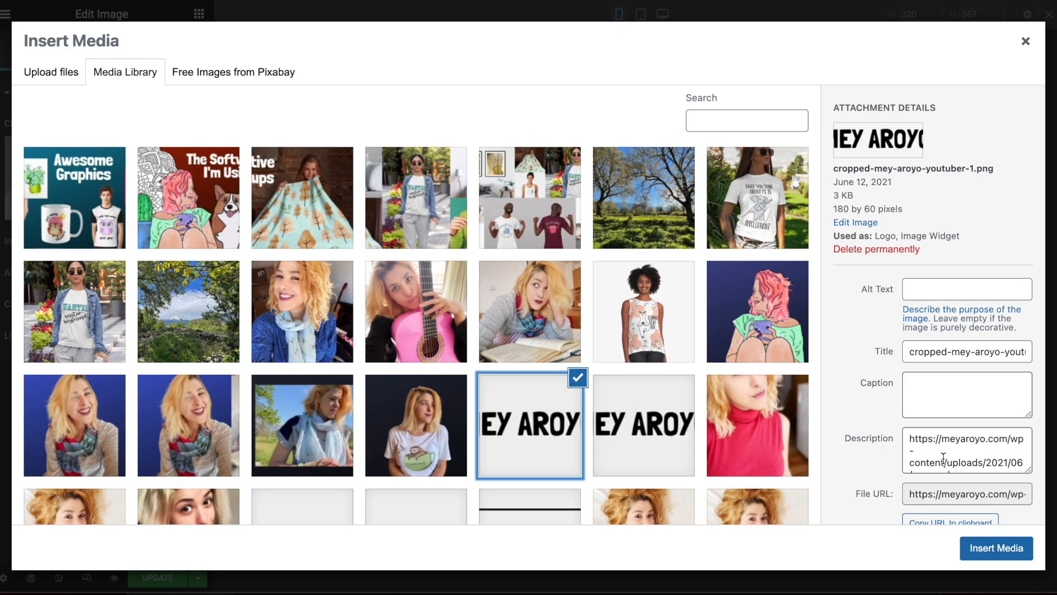
{"action": "left_click", "coordinate": [991, 548]}
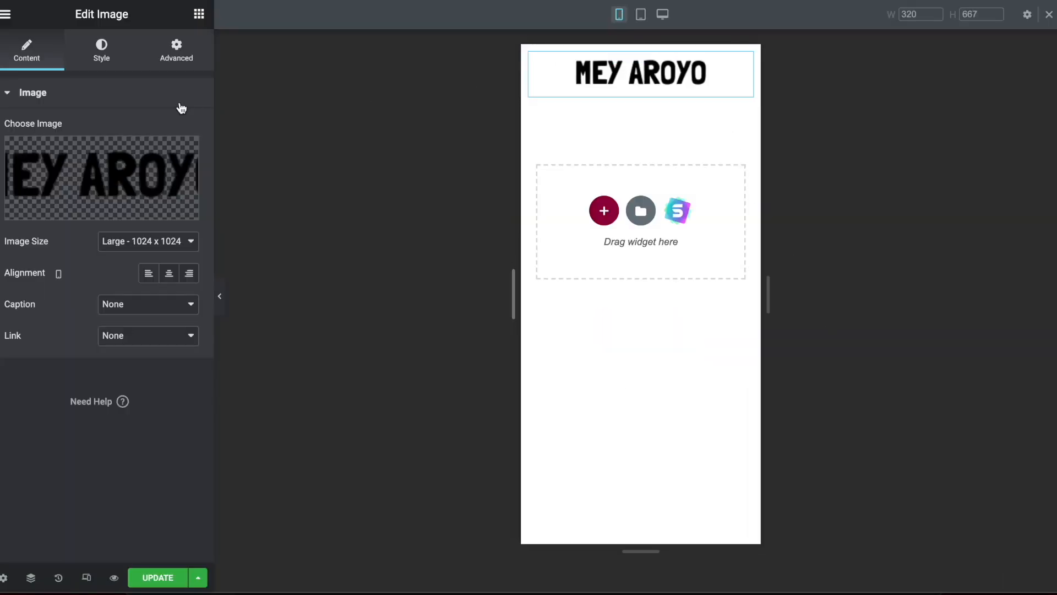
- Add a Heading widget directly below the logo image and select its placeholder title text
{"action": "left_click", "coordinate": [199, 14]}
{"action": "left_click_drag", "start_coordinate": [156, 159], "coordinate": [582, 91]}
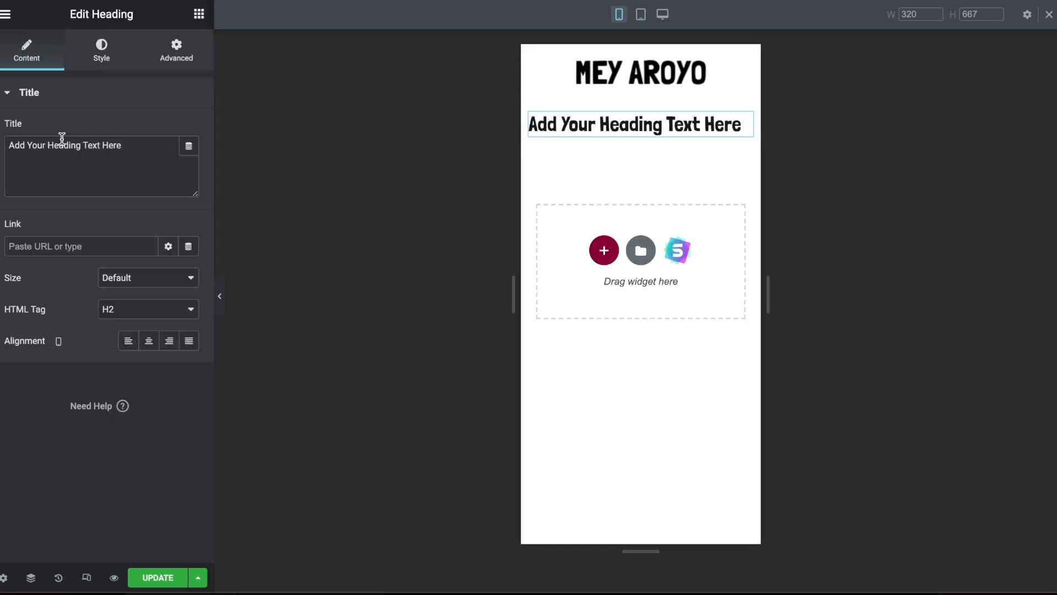
{"action": "triple_click", "coordinate": [110, 146]}
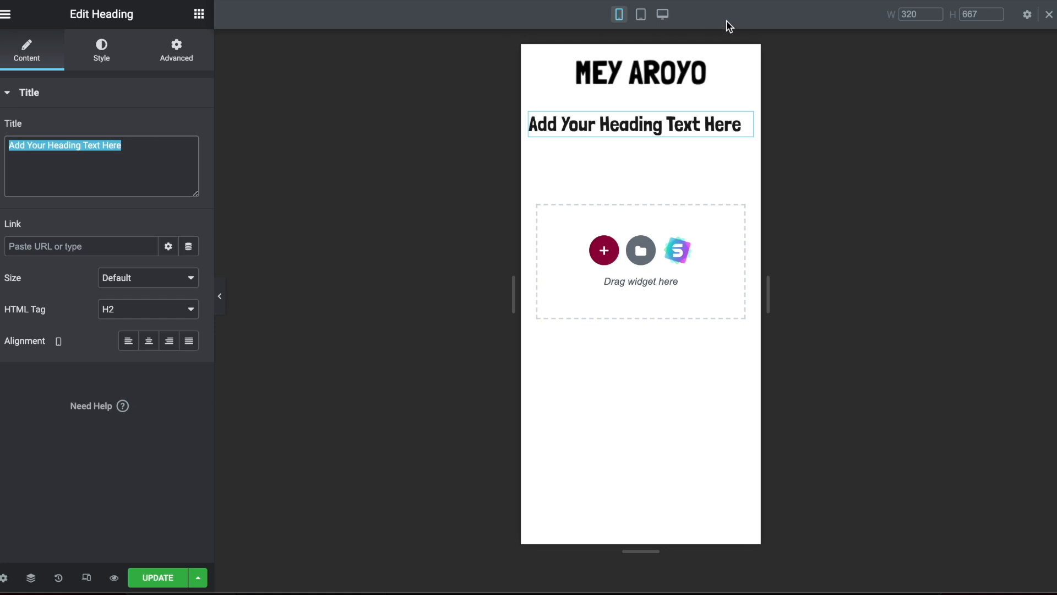
- Delete the logo image above the heading
{"action": "right_click", "coordinate": [744, 66]}
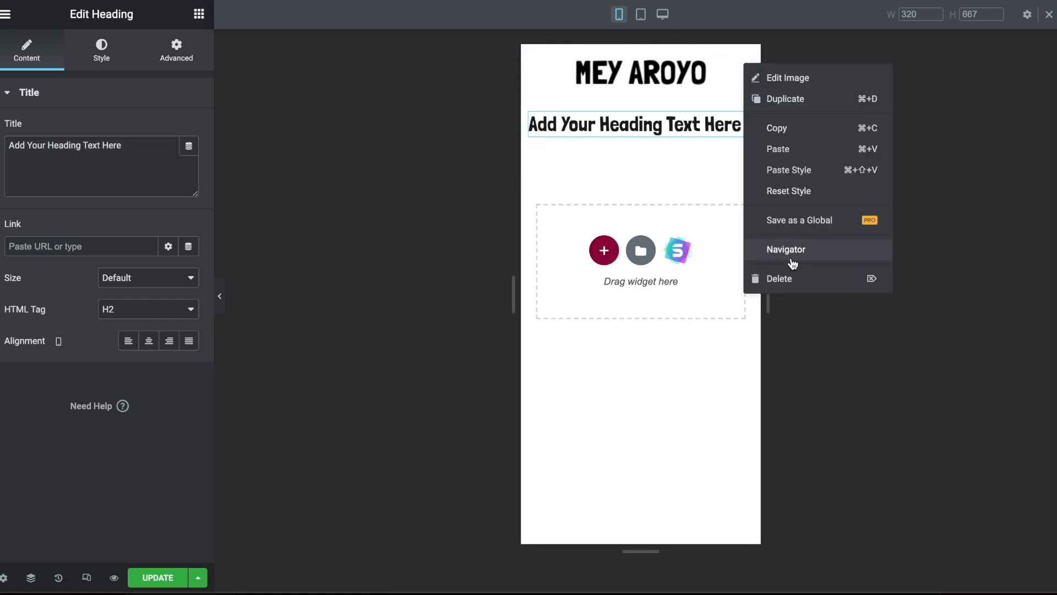
{"action": "left_click", "coordinate": [779, 278]}
- Set the heading's title to "Fun Tshirts" and center it
{"action": "left_click_drag", "start_coordinate": [9, 144], "coordinate": [132, 142]}
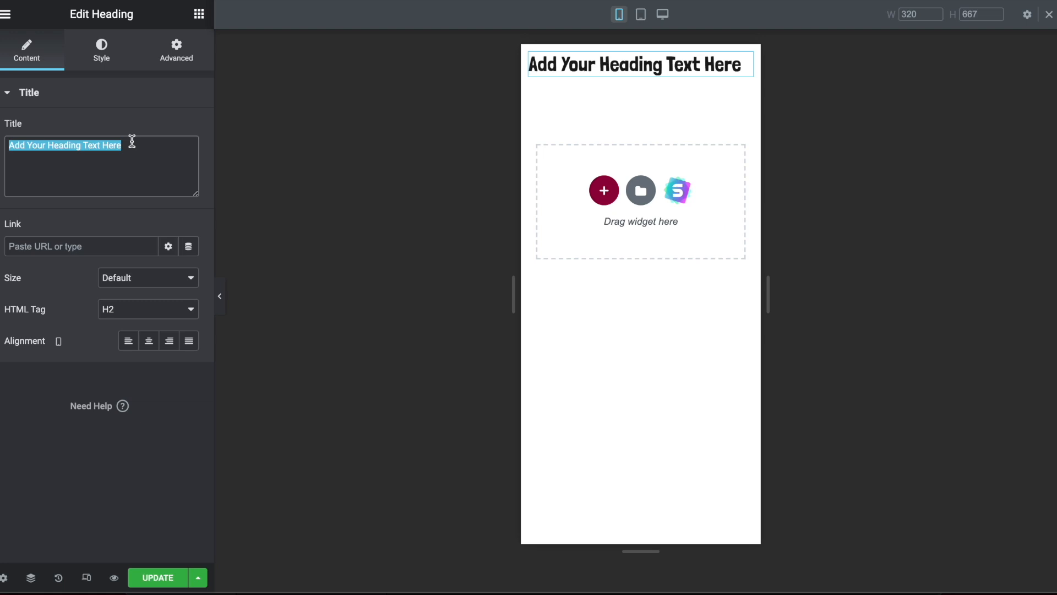
{"action": "type", "text": "Fun Tshirts"}
{"action": "left_click", "coordinate": [148, 341]}
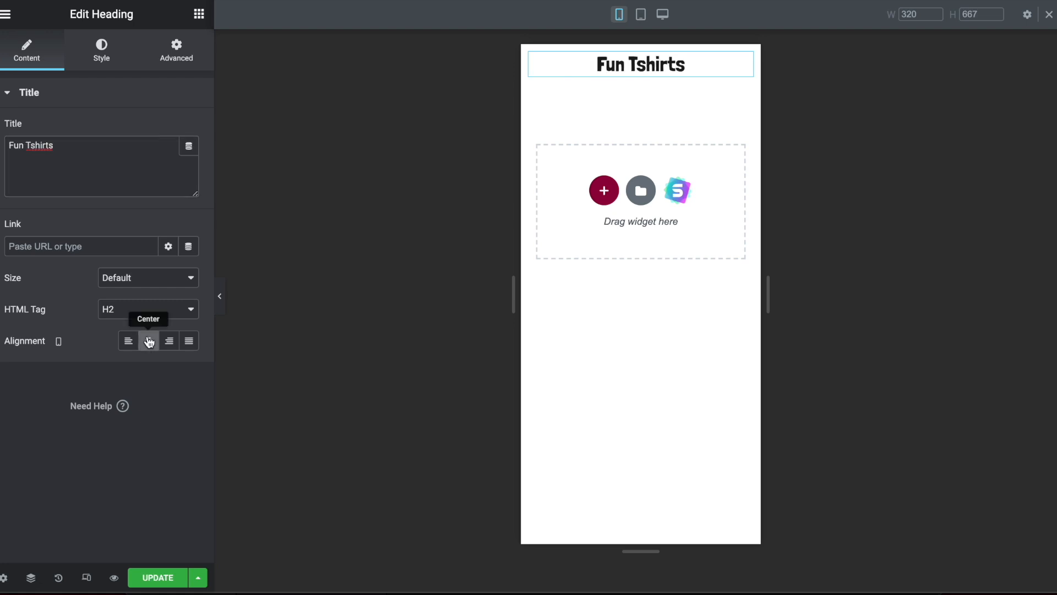
- Set the "Fun Tshirts" heading's HTML tag to H1 and its size to XXL
{"action": "left_click", "coordinate": [141, 310]}
{"action": "left_click", "coordinate": [142, 295]}
{"action": "left_click", "coordinate": [137, 278]}
{"action": "left_click", "coordinate": [140, 357]}
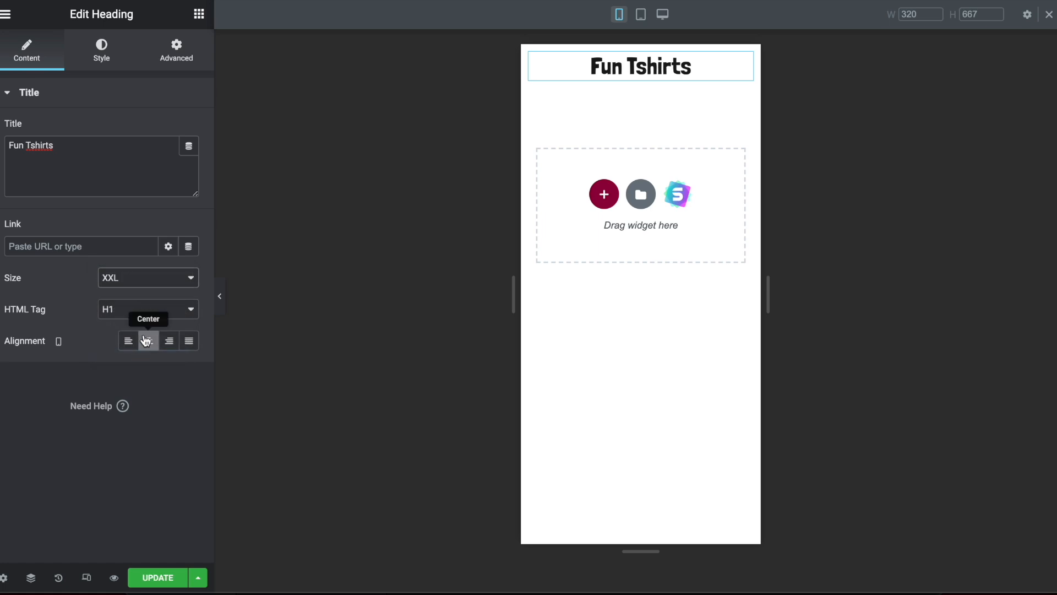
- Add a second Heading widget below "Fun Tshirts", title it "Links" and align it right
{"action": "left_click", "coordinate": [199, 14]}
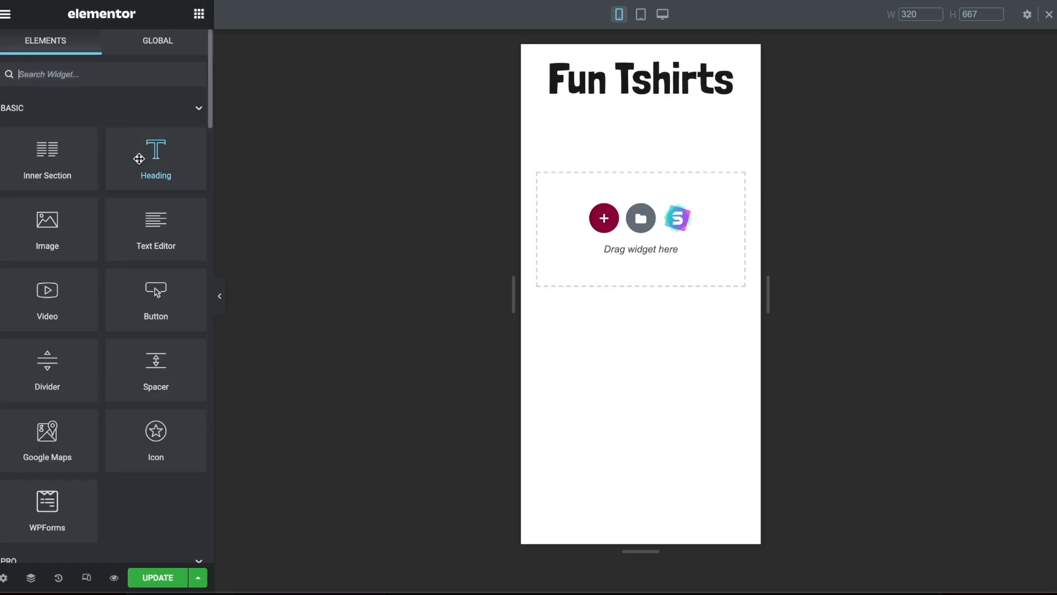
{"action": "left_click_drag", "start_coordinate": [139, 159], "coordinate": [638, 110]}
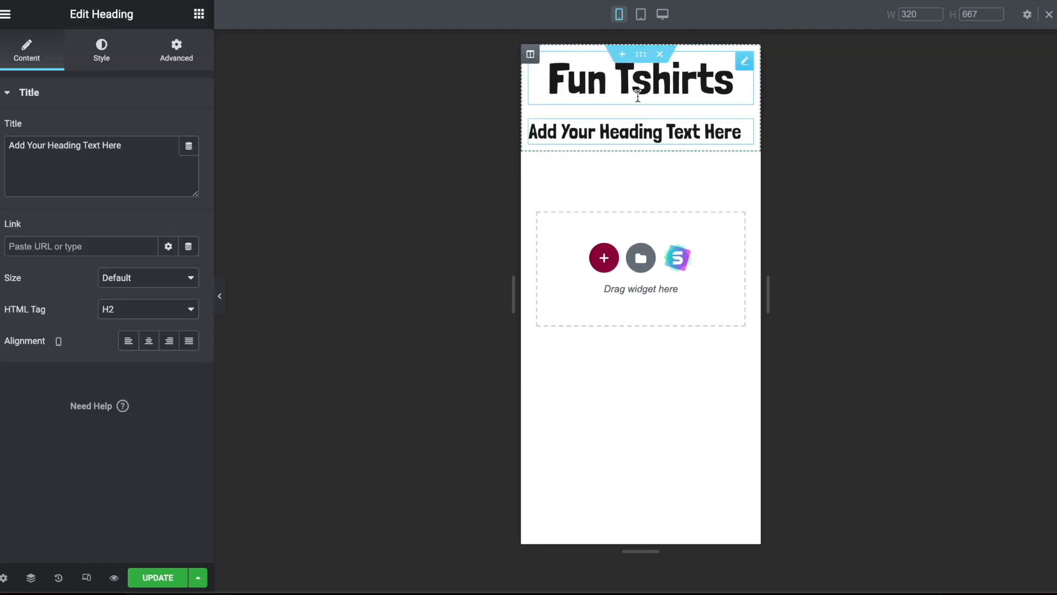
{"action": "triple_click", "coordinate": [69, 146]}
{"action": "type", "text": "Links"}
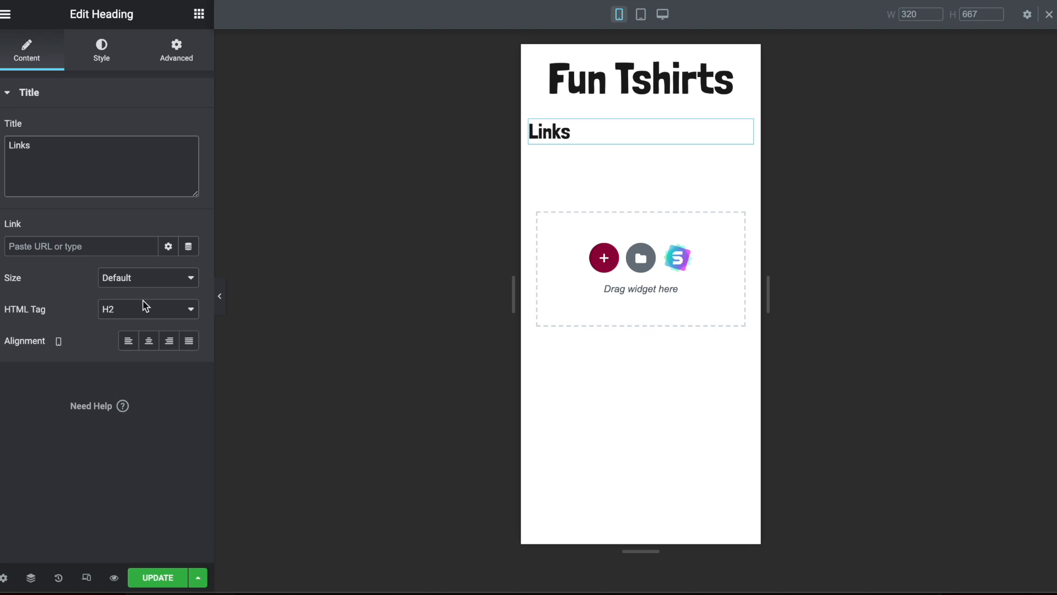
{"action": "left_click", "coordinate": [169, 340]}
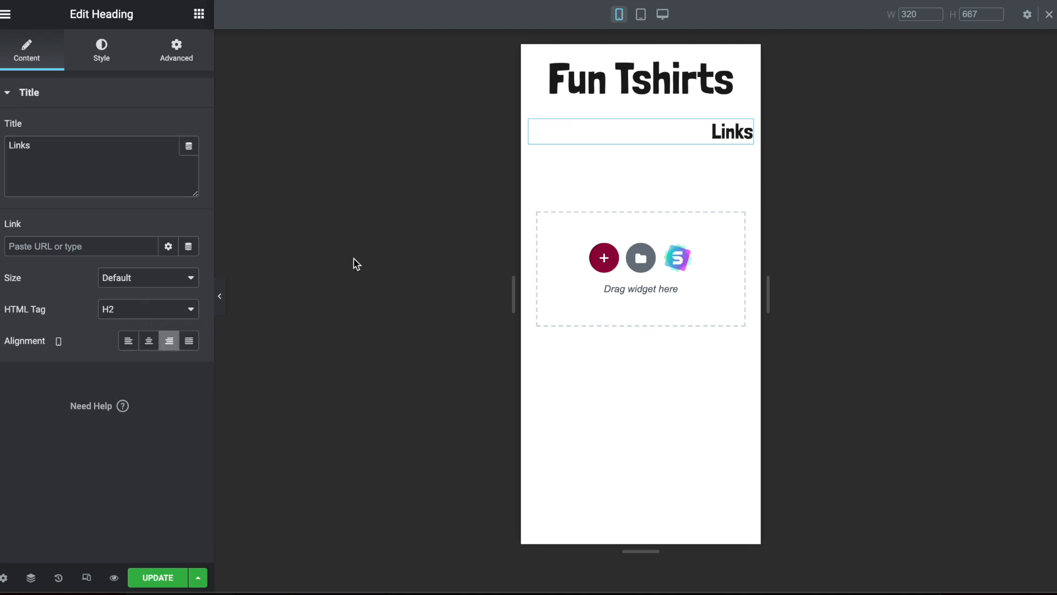
- Try the Bungee font on the "Links" heading, and settle on Bungee Shade as its font family
{"action": "left_click", "coordinate": [101, 63]}
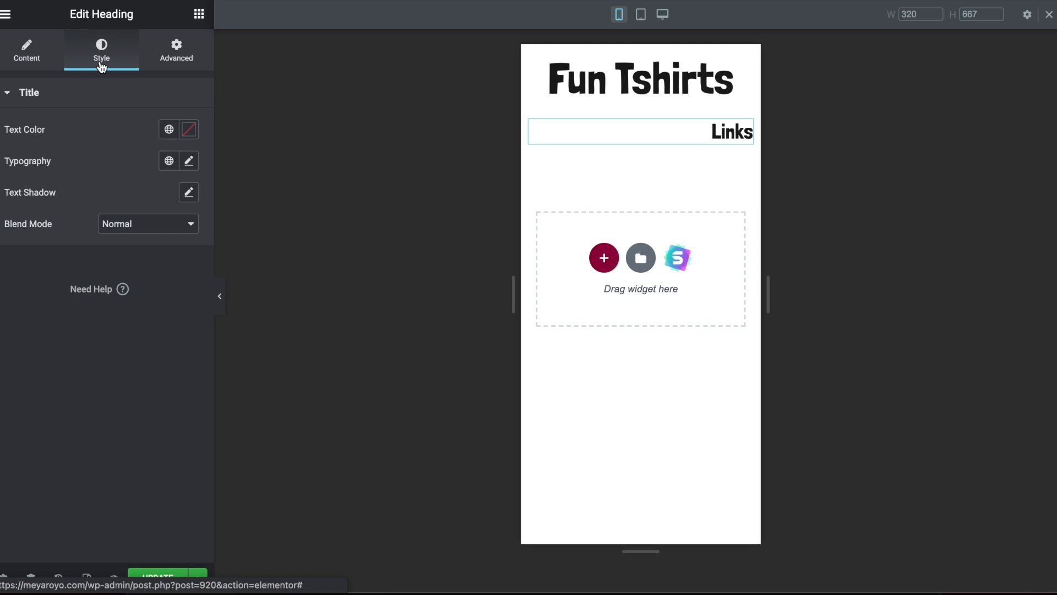
{"action": "left_click", "coordinate": [189, 160]}
{"action": "left_click", "coordinate": [137, 237]}
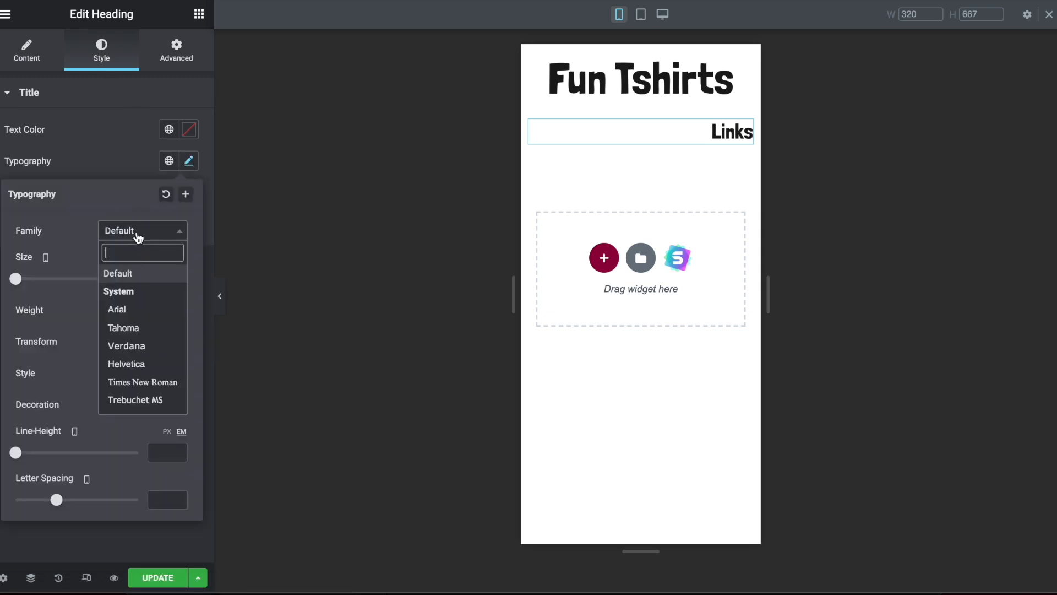
{"action": "scroll", "coordinate": [138, 320], "scroll_direction": "down", "scroll_amount": 5}
{"action": "scroll", "coordinate": [138, 321], "scroll_direction": "down", "scroll_amount": 15}
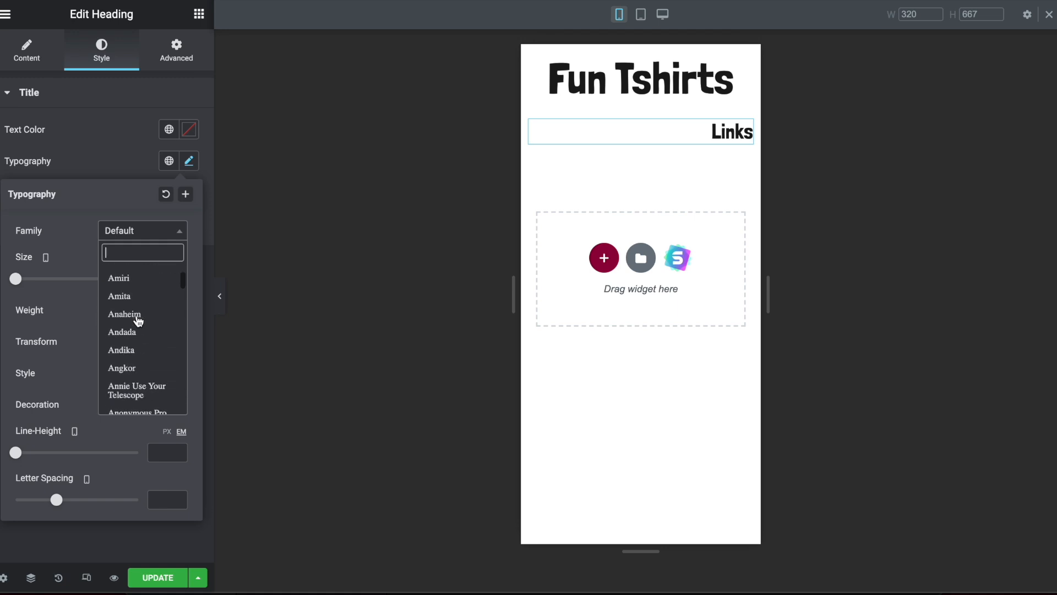
{"action": "scroll", "coordinate": [138, 322], "scroll_direction": "down", "scroll_amount": 13}
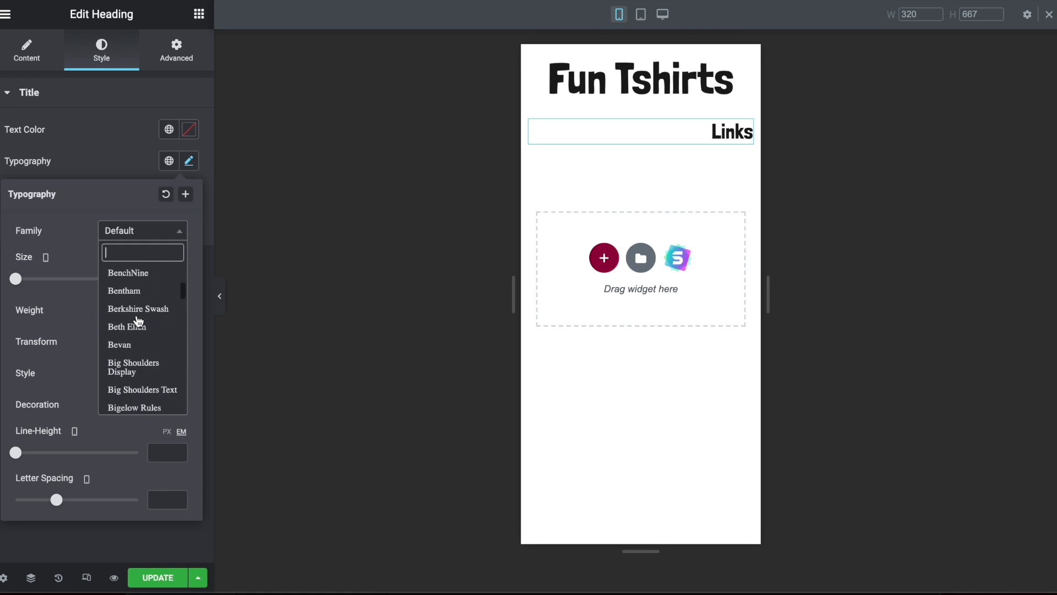
{"action": "scroll", "coordinate": [138, 374], "scroll_direction": "down", "scroll_amount": 2}
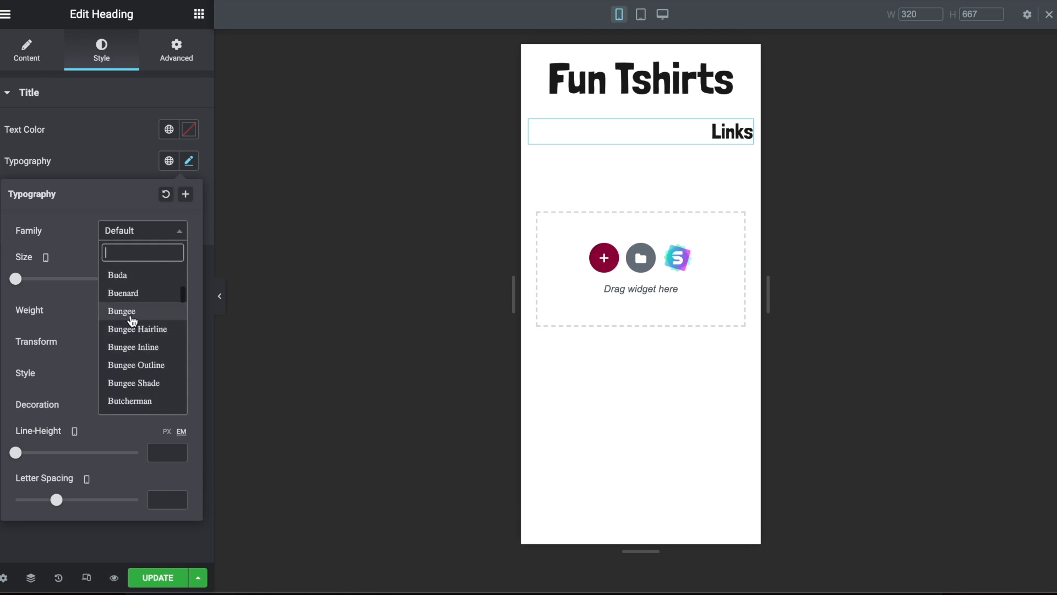
{"action": "left_click", "coordinate": [132, 311]}
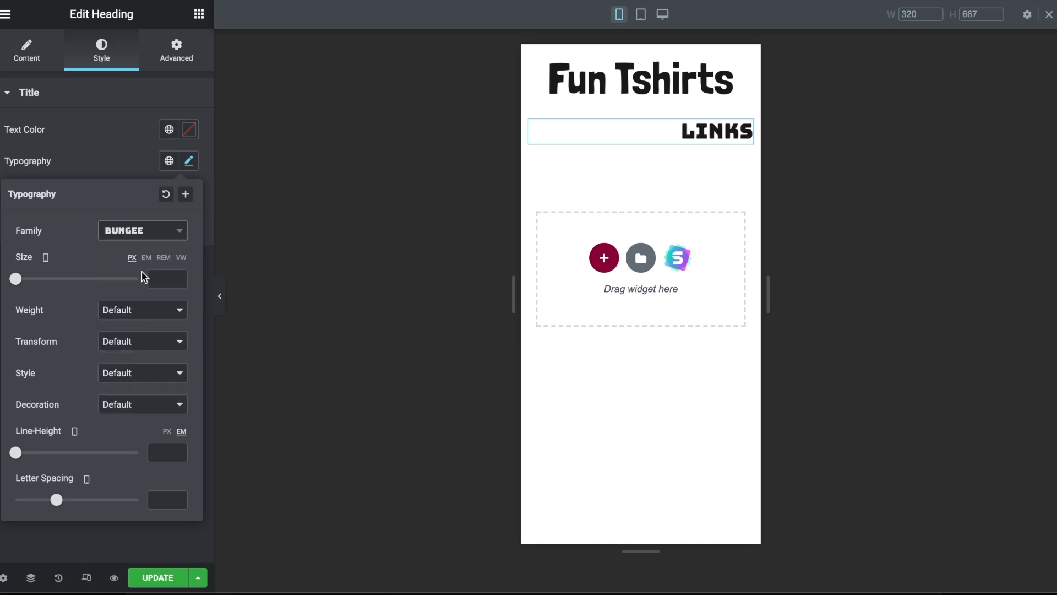
{"action": "left_click", "coordinate": [135, 232]}
{"action": "scroll", "coordinate": [137, 335], "scroll_direction": "down", "scroll_amount": 2}
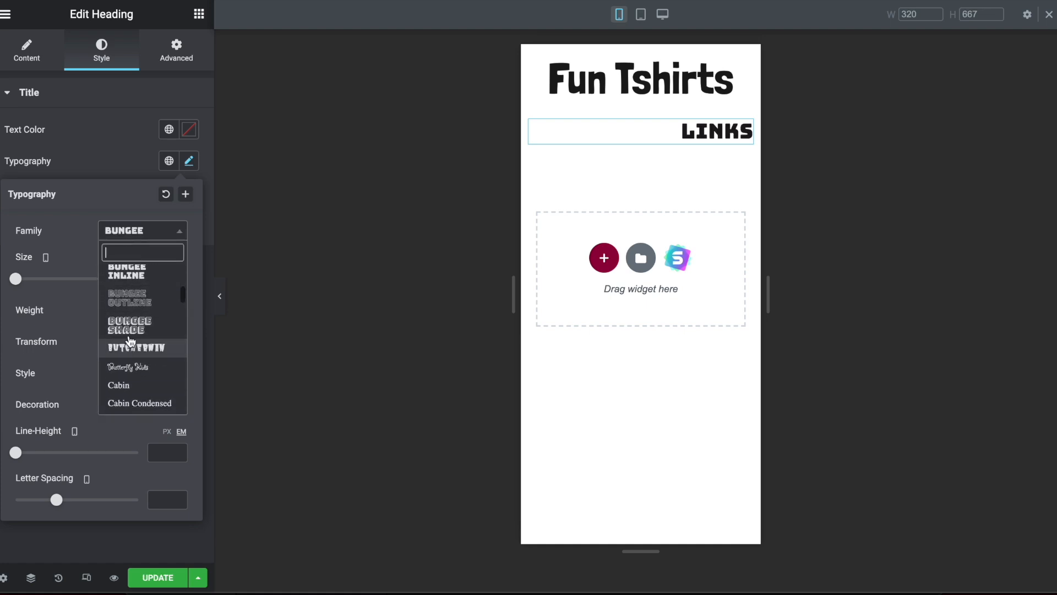
{"action": "left_click", "coordinate": [133, 329]}
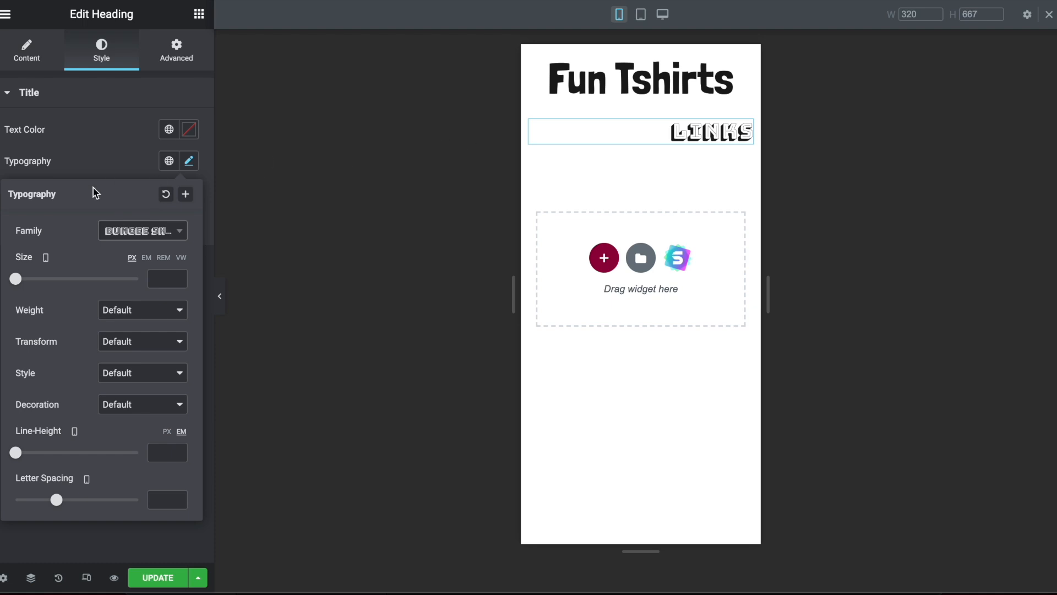
{"action": "left_click", "coordinate": [104, 156]}
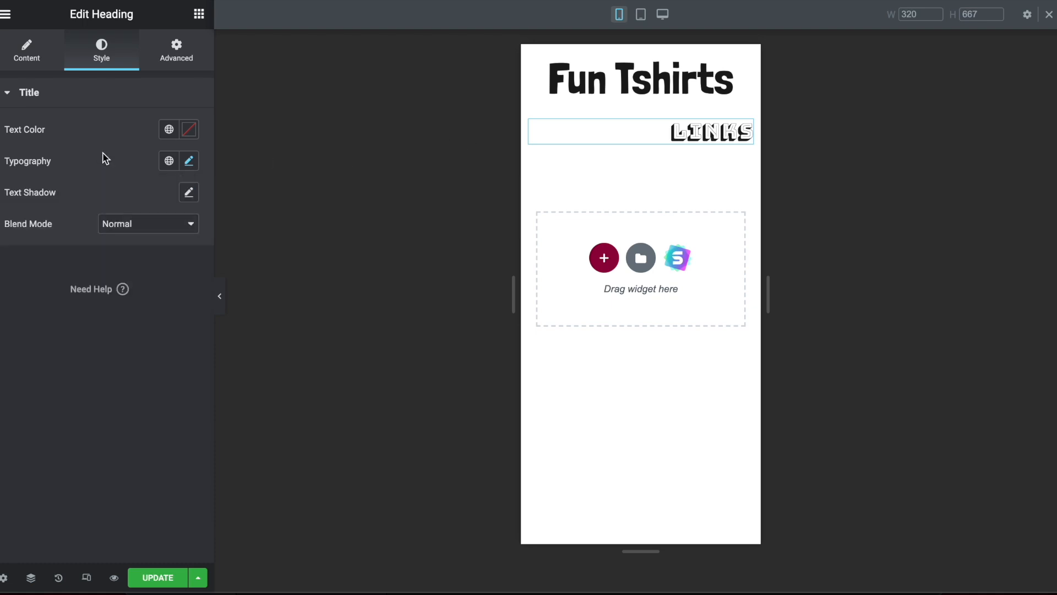
- Set the "Links" heading's size to XL
{"action": "left_click", "coordinate": [32, 50]}
{"action": "left_click", "coordinate": [131, 279]}
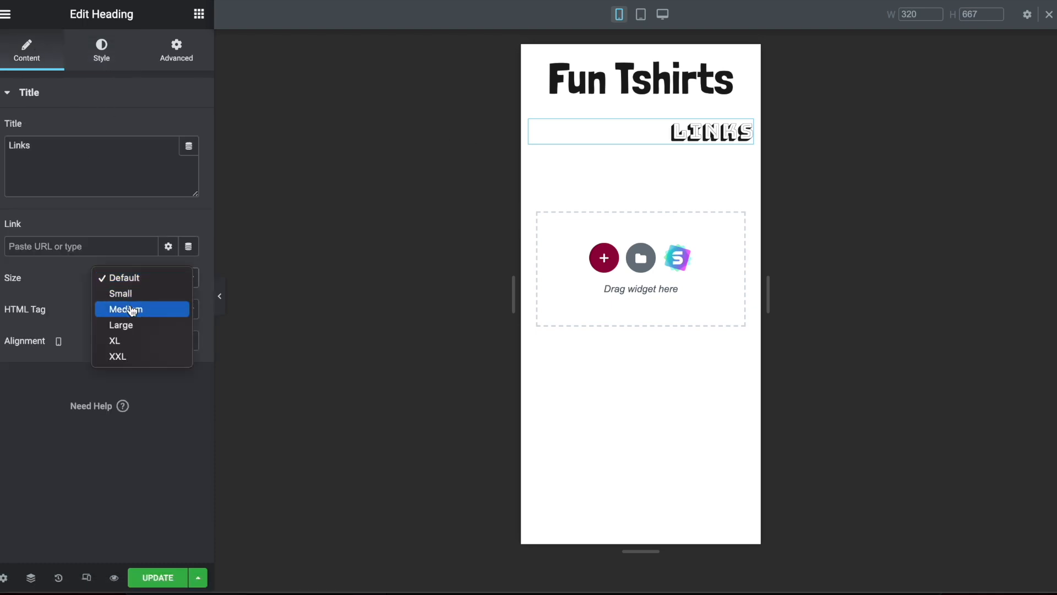
{"action": "left_click", "coordinate": [128, 325]}
{"action": "left_click", "coordinate": [126, 281]}
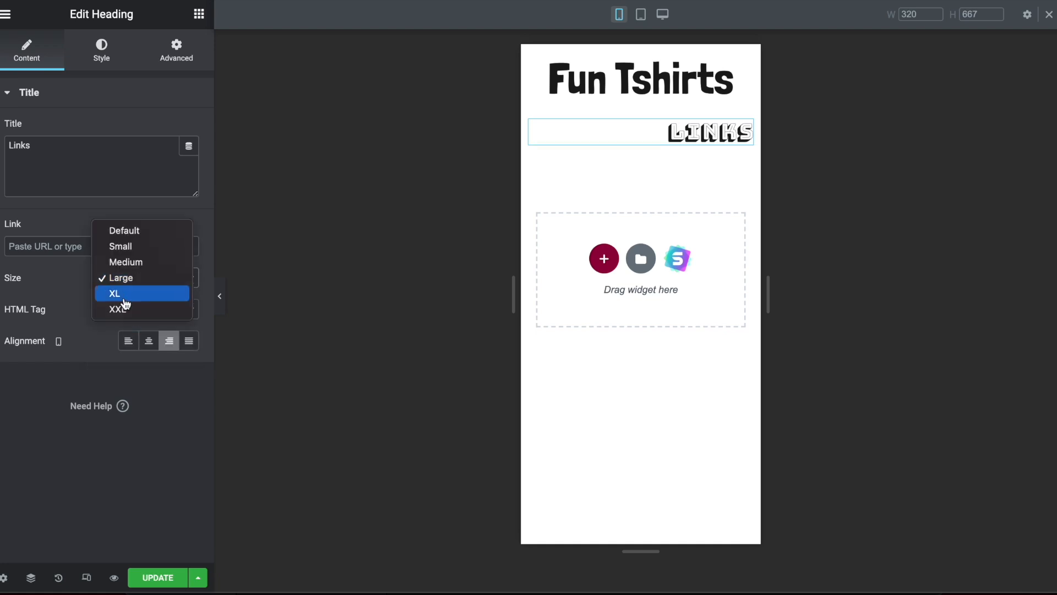
{"action": "left_click", "coordinate": [119, 294]}
- Unlink the "Links" heading's margin and padding values and set its top margin to -30 px
{"action": "left_click", "coordinate": [174, 66]}
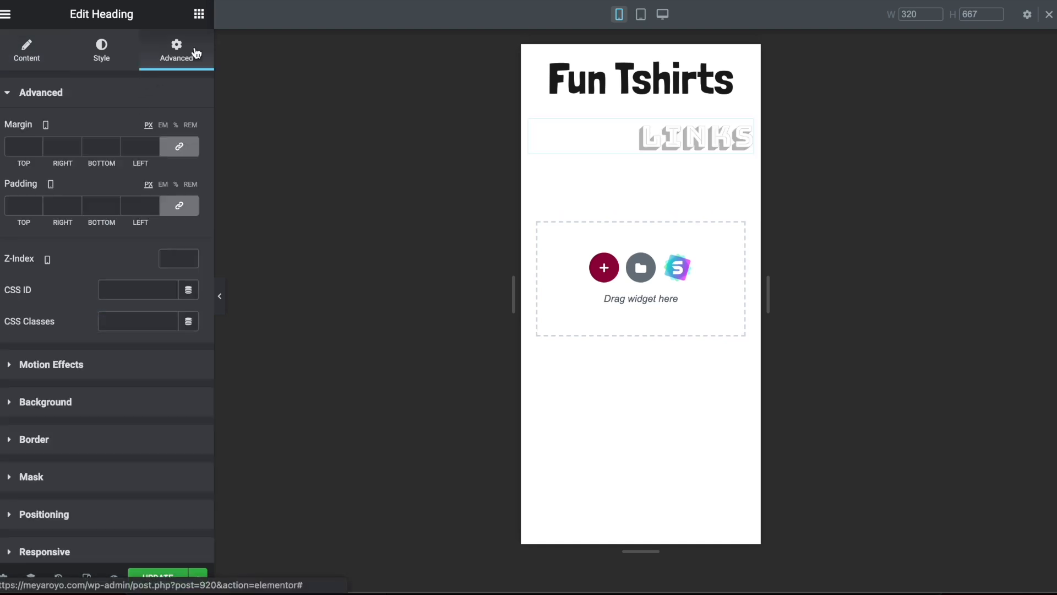
{"action": "left_click", "coordinate": [179, 205]}
{"action": "left_click", "coordinate": [178, 146]}
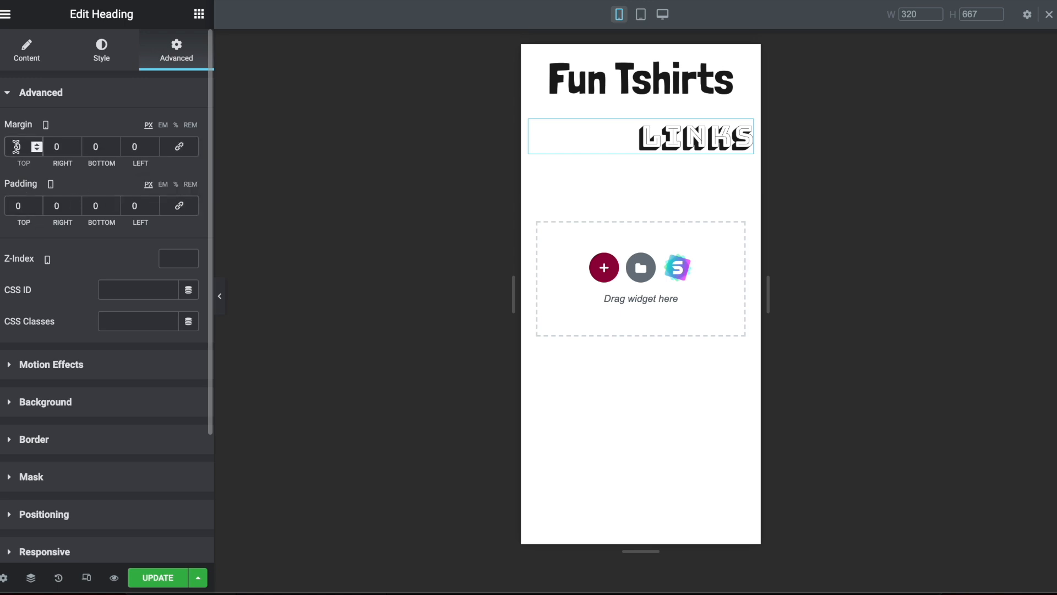
{"action": "left_click", "coordinate": [17, 146]}
{"action": "type", "text": "-1"}
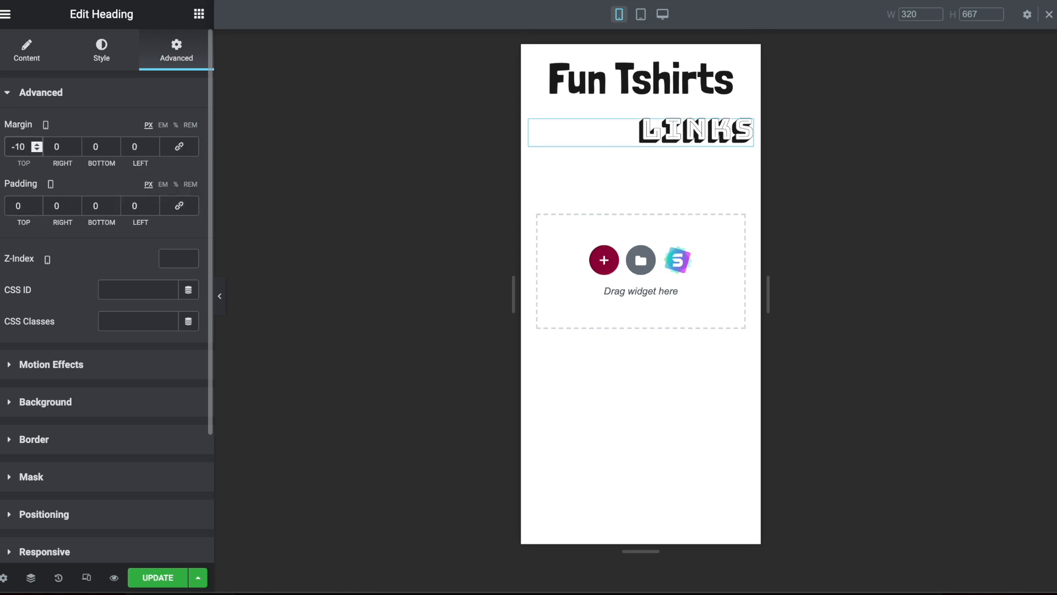
{"action": "type", "text": "0"}
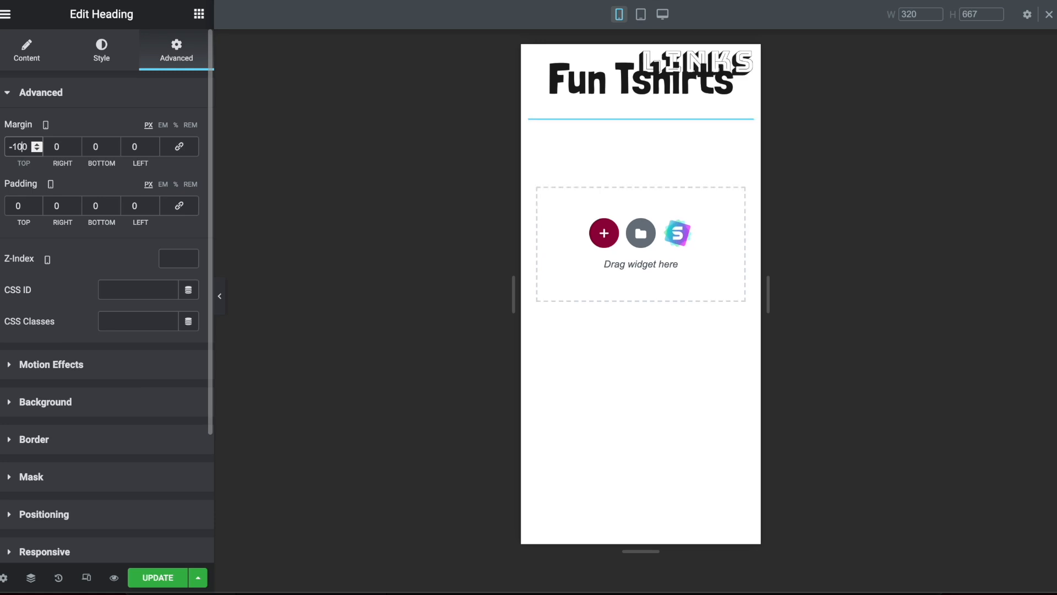
{"action": "key", "text": "BackSpace"}
{"action": "key", "text": "BackSpace"}
{"action": "type", "text": "3"}
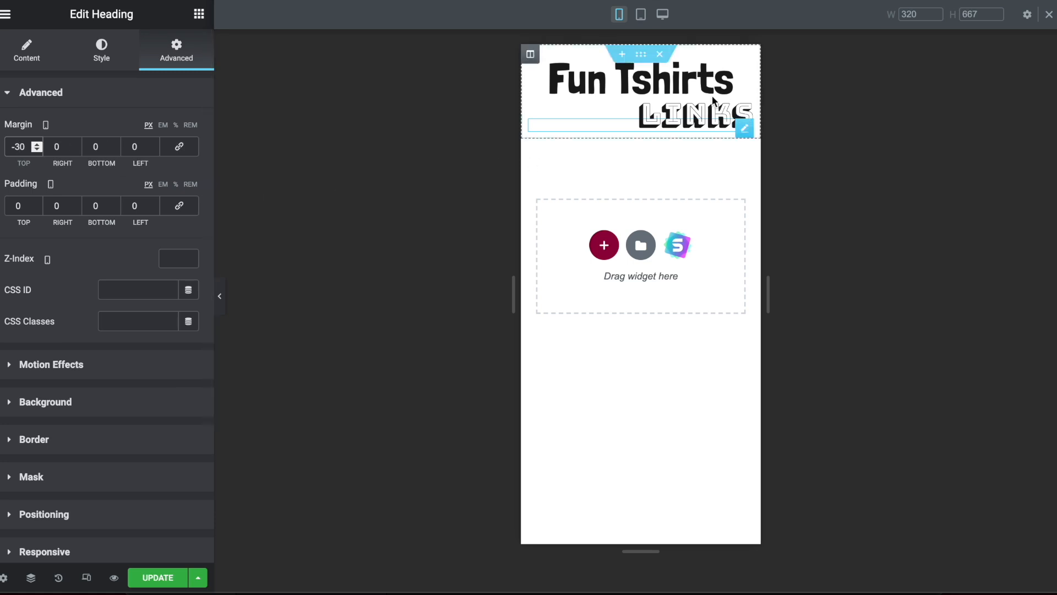
- Add a new single-column section below the two headings
{"action": "left_click", "coordinate": [199, 16]}
{"action": "left_click", "coordinate": [604, 245]}
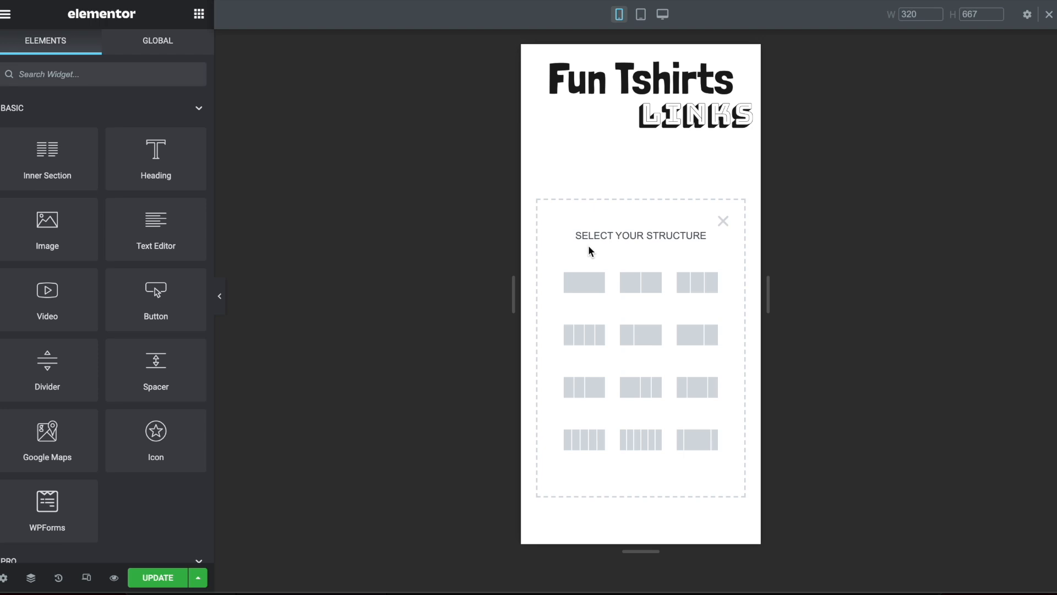
{"action": "left_click", "coordinate": [582, 281]}
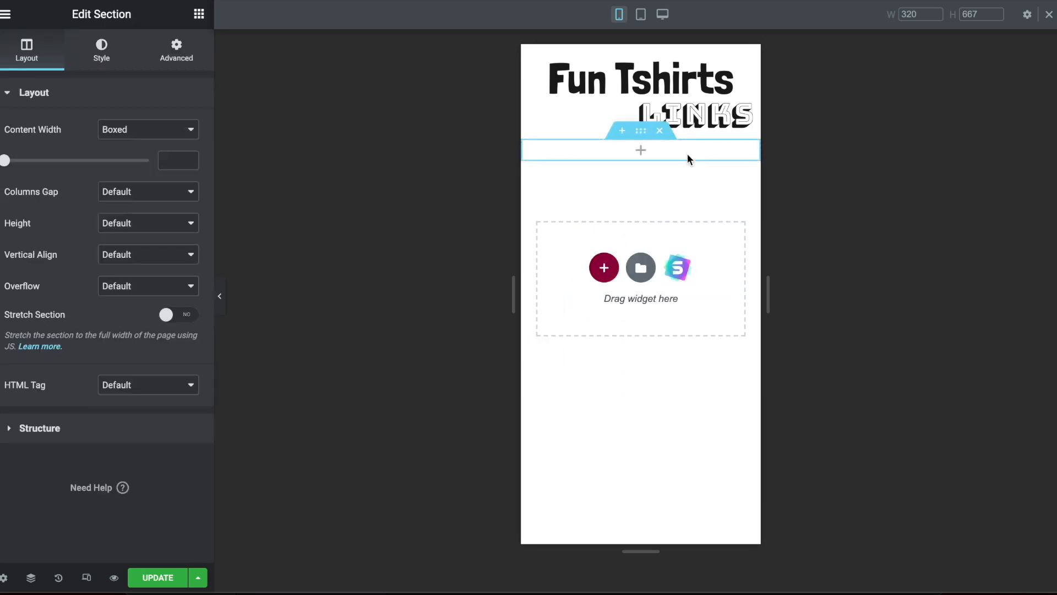
- Place an Image widget in the new section and insert the elephant T-shirt photo 6.jpg from the media library
{"action": "left_click", "coordinate": [200, 14]}
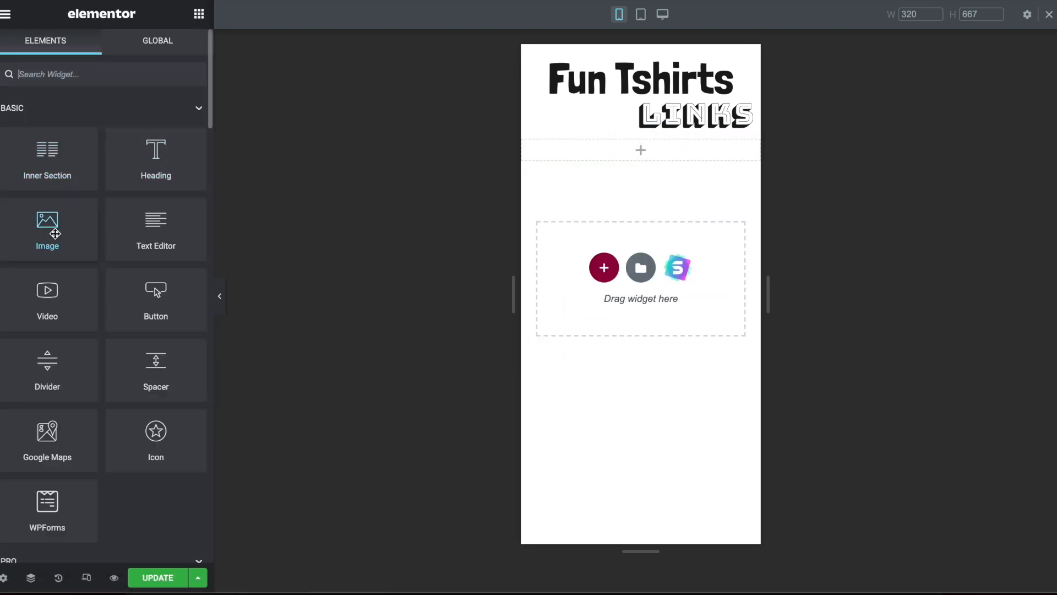
{"action": "left_click_drag", "start_coordinate": [51, 225], "coordinate": [699, 147]}
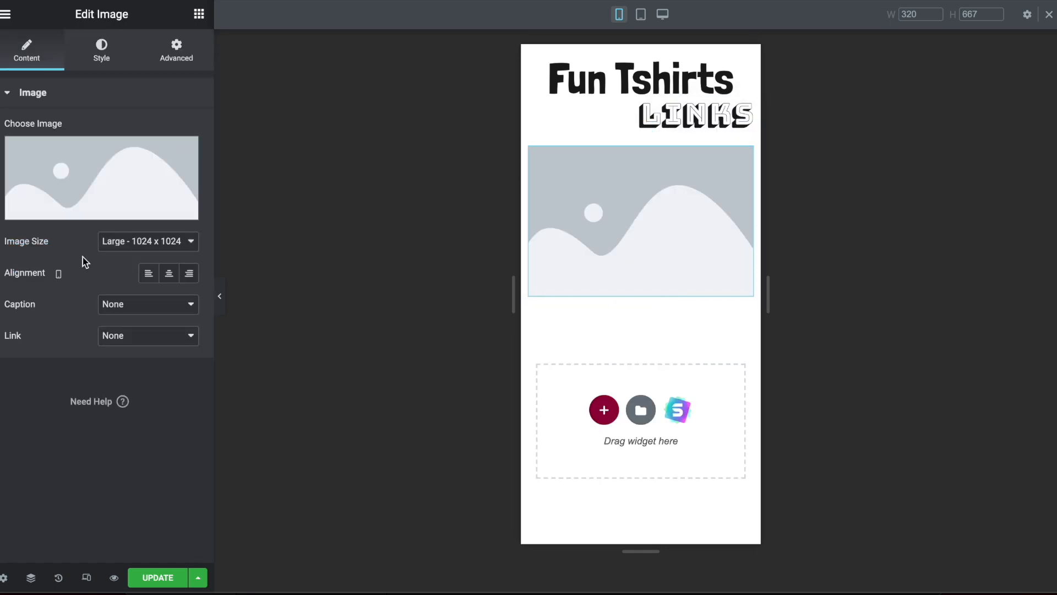
{"action": "left_click", "coordinate": [83, 182]}
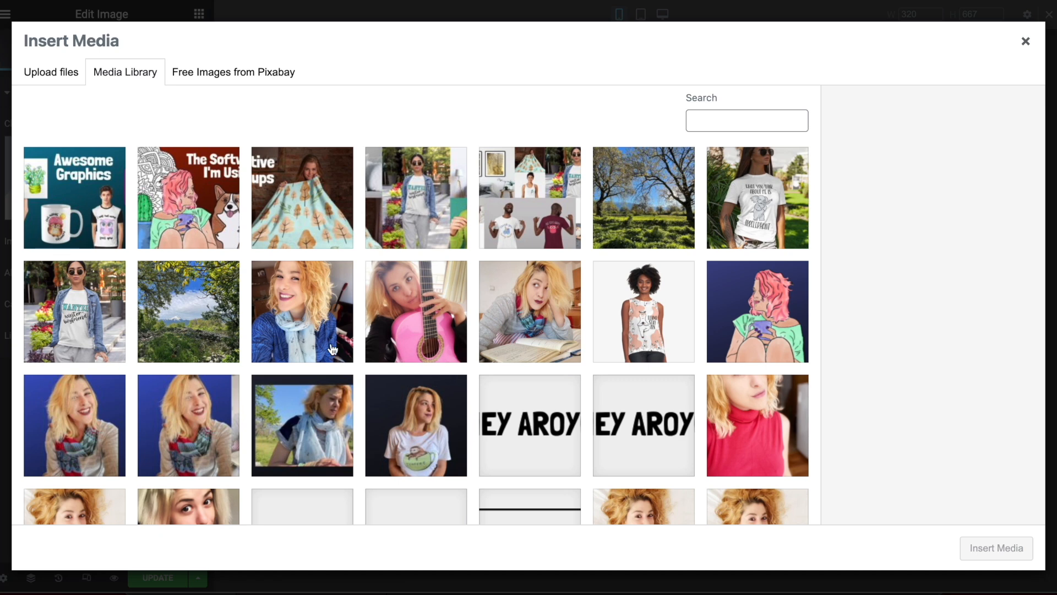
{"action": "left_click", "coordinate": [738, 213]}
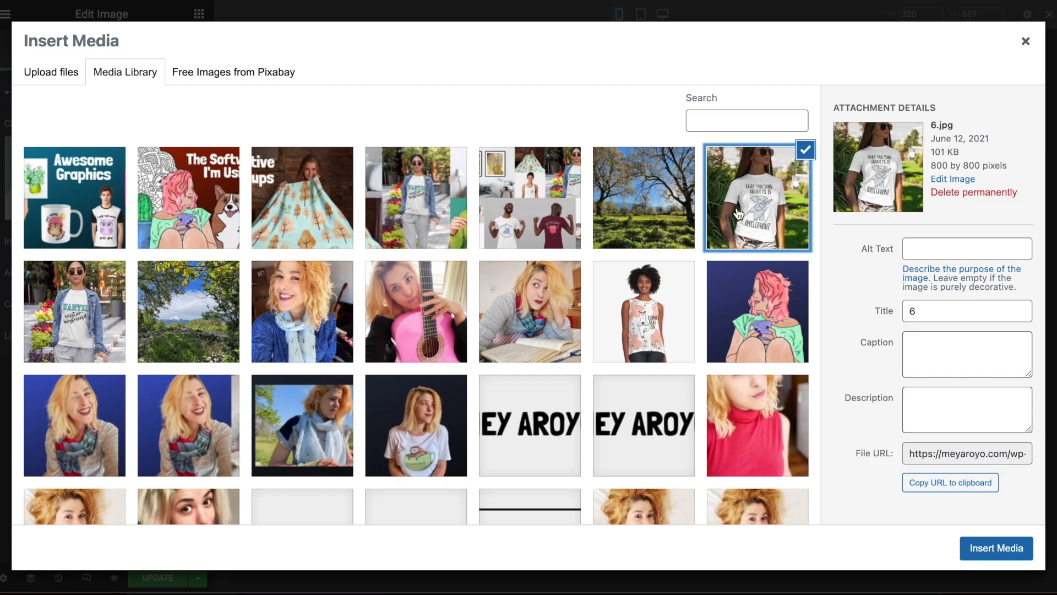
{"action": "left_click", "coordinate": [998, 548]}
{"action": "scroll", "coordinate": [640, 201], "scroll_direction": "down", "scroll_amount": 2}
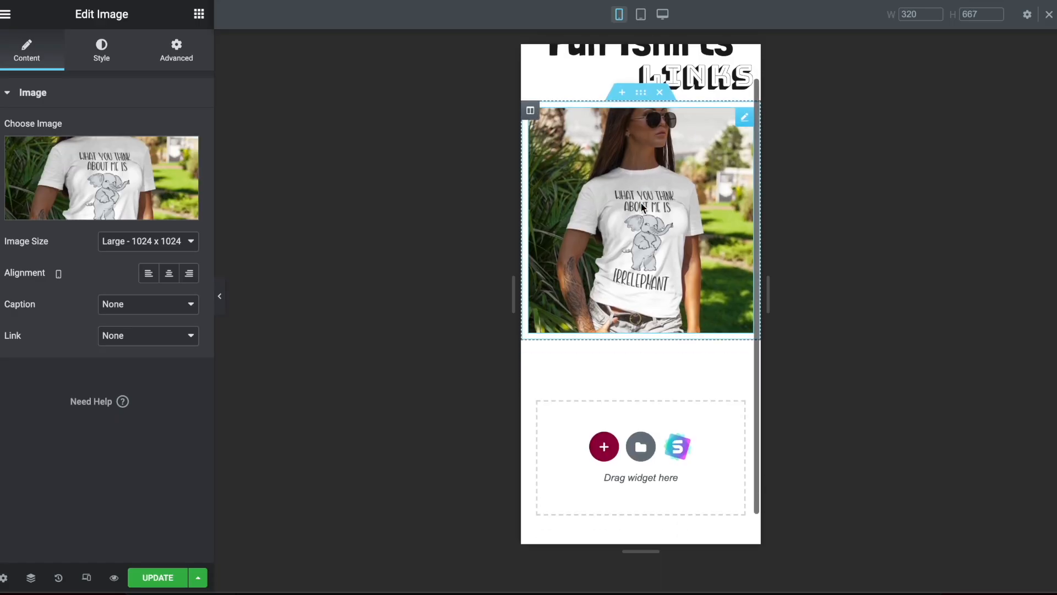
{"action": "scroll", "coordinate": [640, 201], "scroll_direction": "up", "scroll_amount": 1}
{"action": "scroll", "coordinate": [639, 202], "scroll_direction": "up", "scroll_amount": 1}
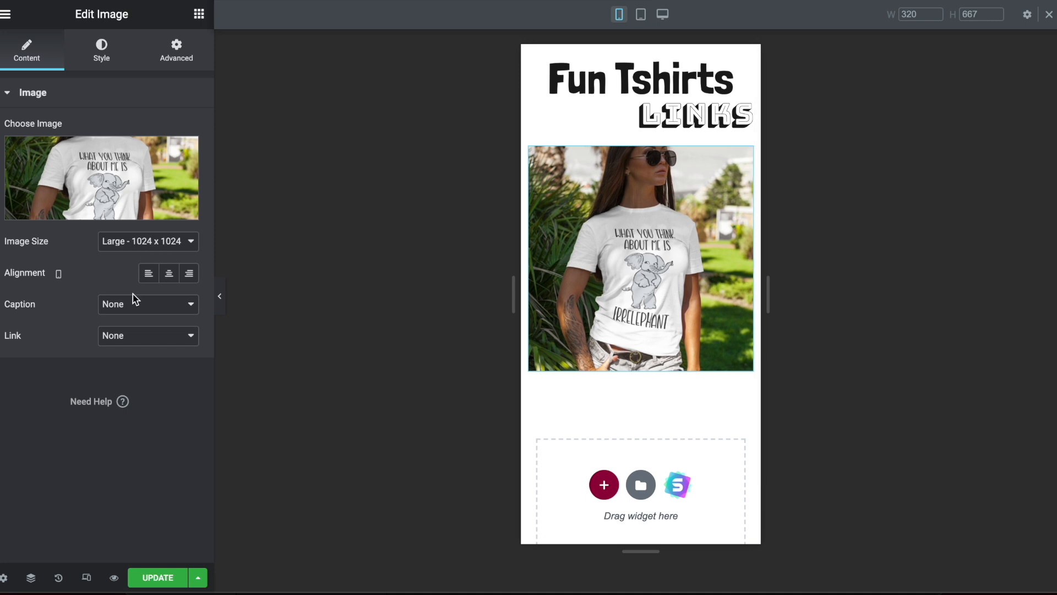
- Set the T-shirt image's link type to Custom URL
{"action": "left_click", "coordinate": [123, 343]}
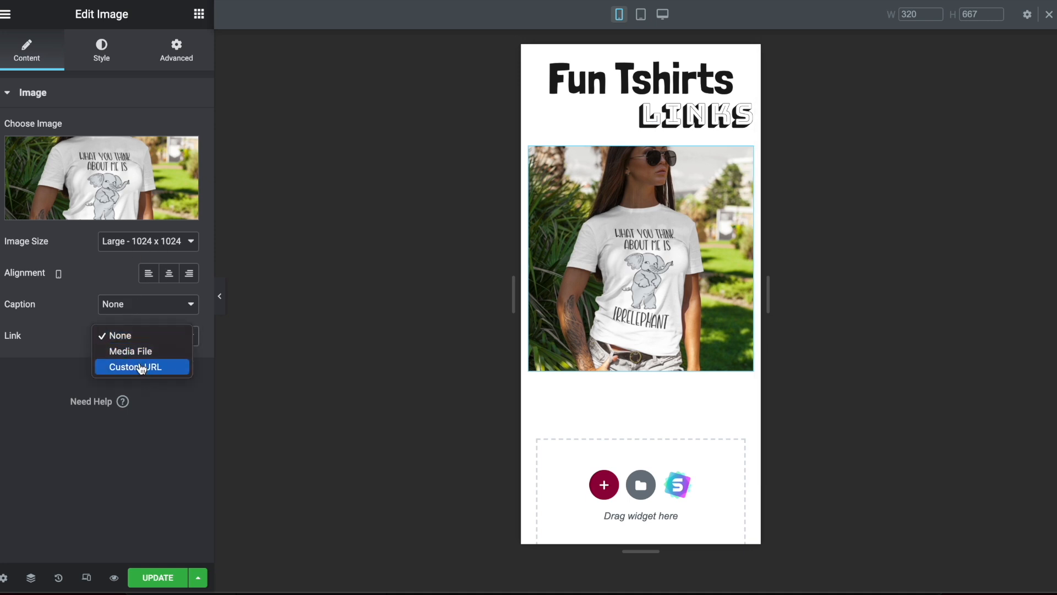
{"action": "left_click", "coordinate": [138, 367]}
{"action": "left_click", "coordinate": [62, 368]}
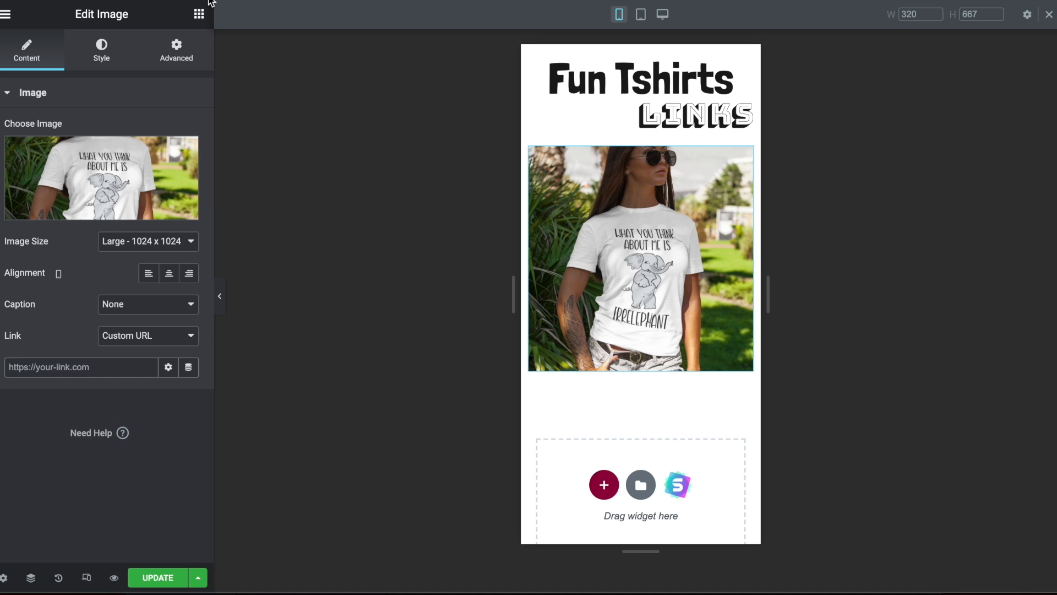
- Add another single-column section beneath the T-shirt image
{"action": "left_click", "coordinate": [196, 16]}
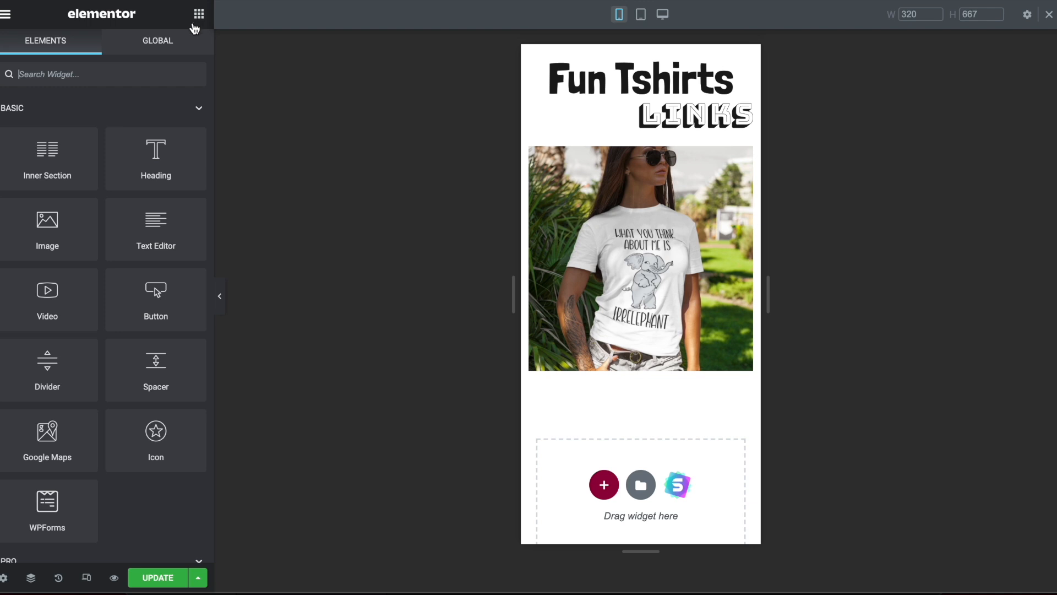
{"action": "left_click", "coordinate": [604, 484]}
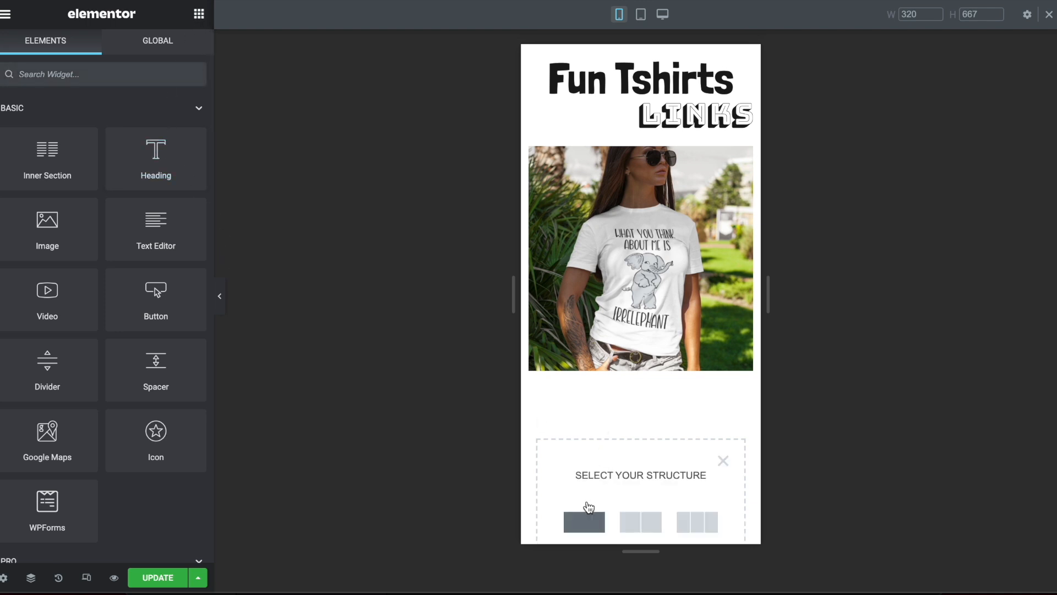
{"action": "left_click", "coordinate": [584, 521]}
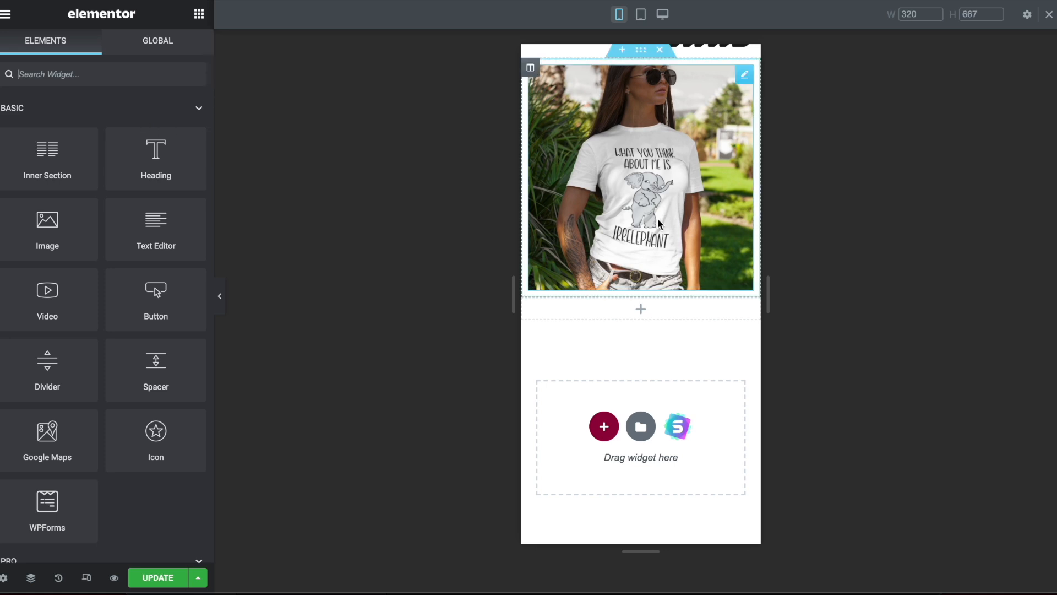
{"action": "scroll", "coordinate": [658, 222], "scroll_direction": "up", "scroll_amount": 2}
{"action": "scroll", "coordinate": [658, 223], "scroll_direction": "down", "scroll_amount": 2}
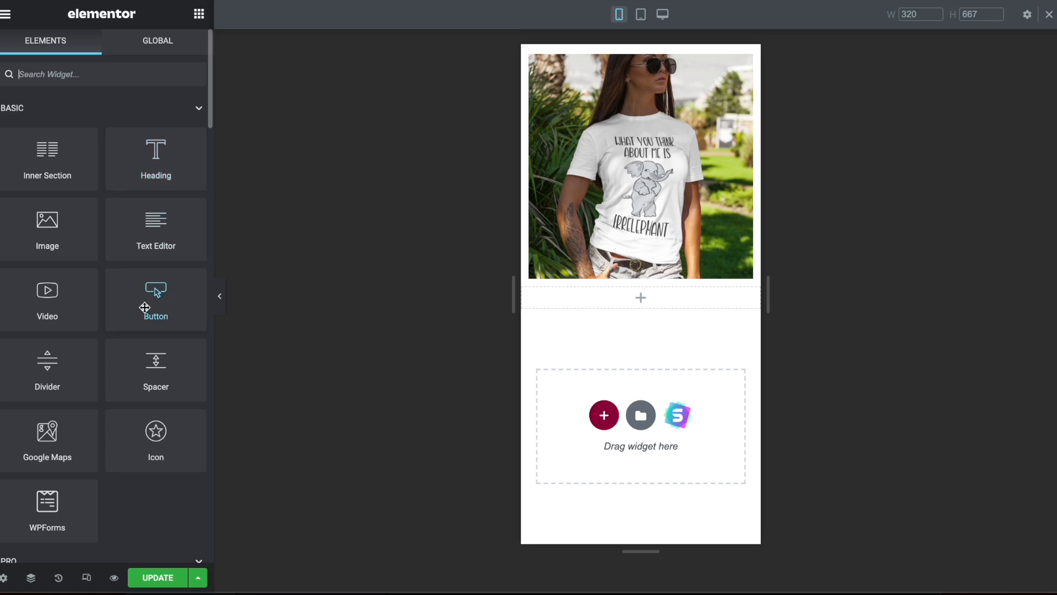
- Add a centered Button widget in the section below the T-shirt image and label it RedBubble Store
{"action": "left_click_drag", "start_coordinate": [144, 307], "coordinate": [604, 304]}
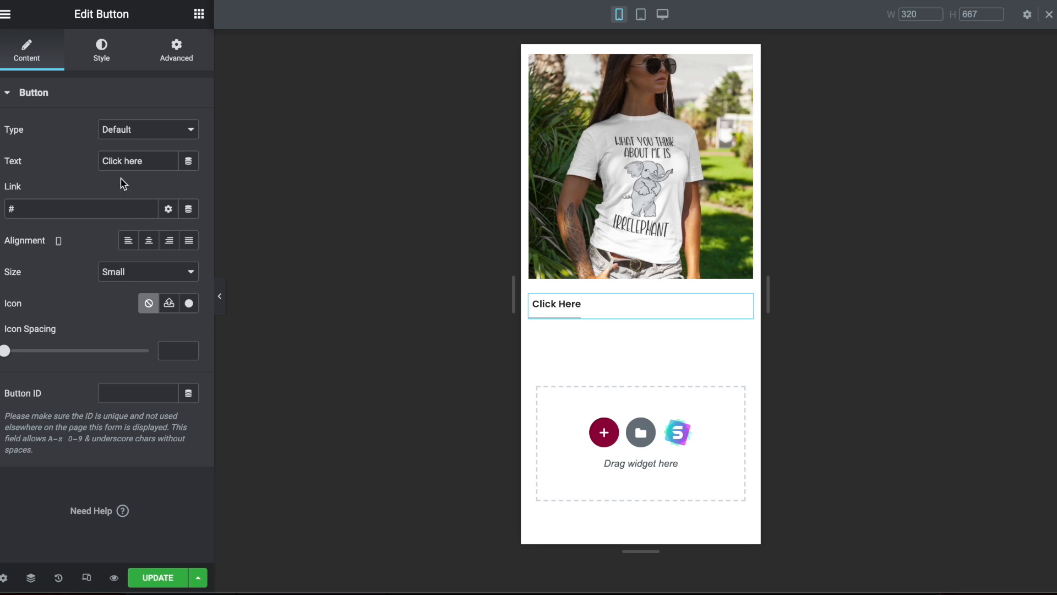
{"action": "left_click", "coordinate": [150, 245]}
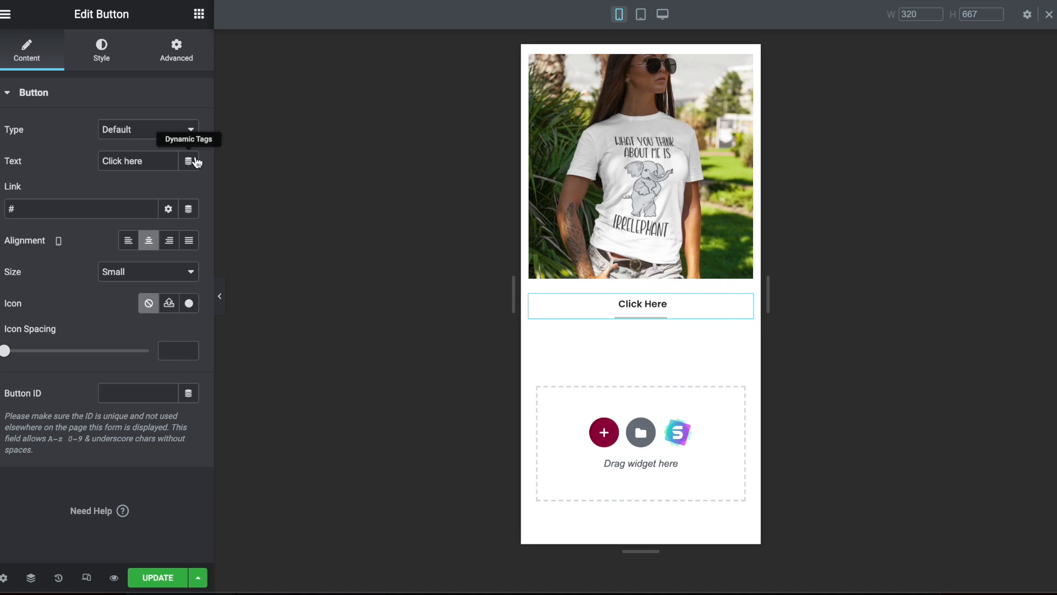
{"action": "triple_click", "coordinate": [153, 161]}
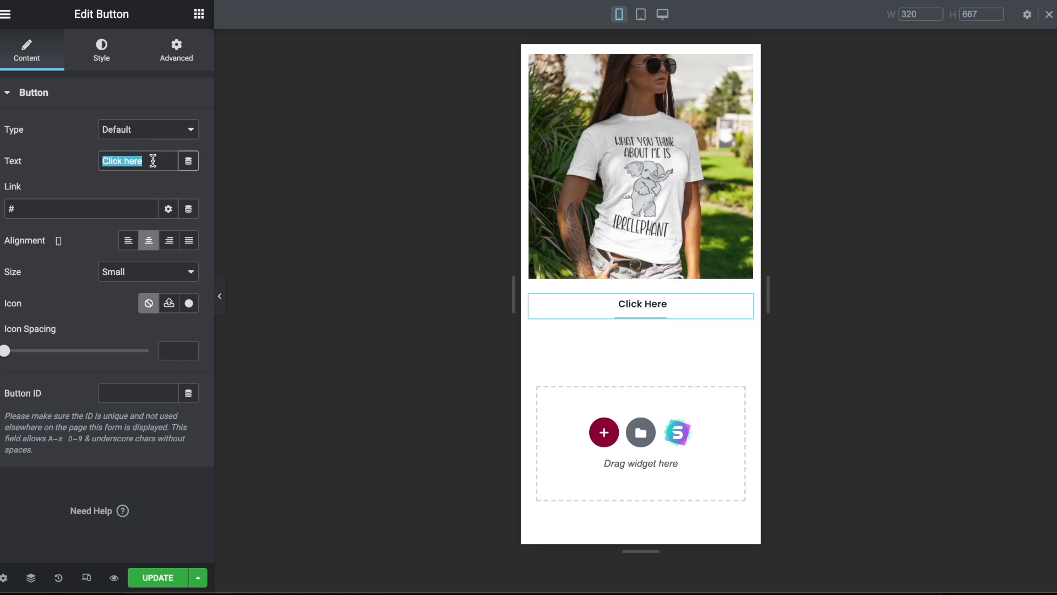
{"action": "type", "text": "RedBubble Store"}
{"action": "left_click", "coordinate": [73, 209]}
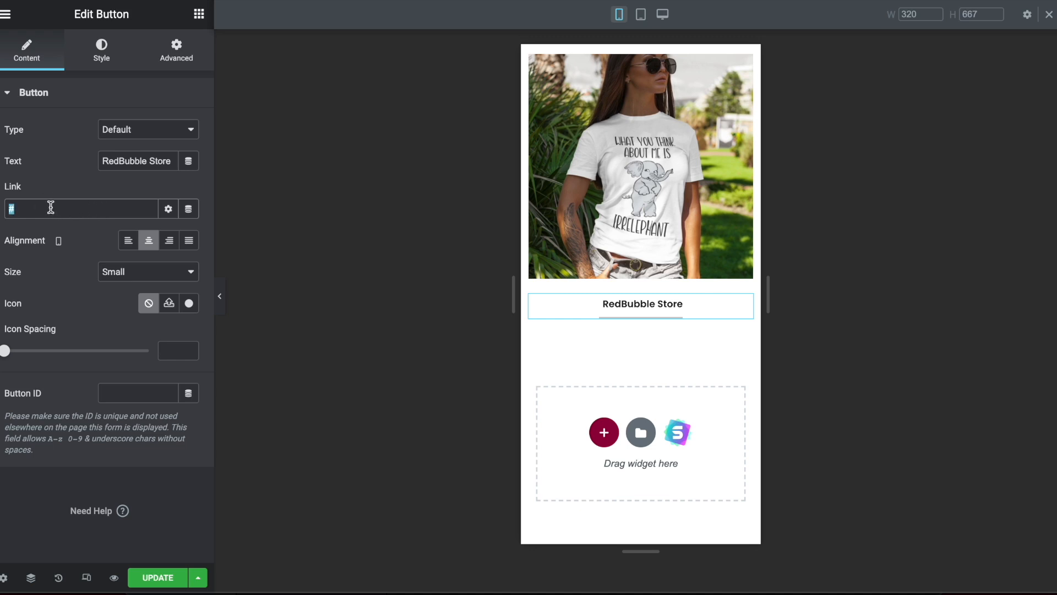
- Try the Success and Danger types on the RedBubble Store button and return it to Default
{"action": "left_click", "coordinate": [133, 275]}
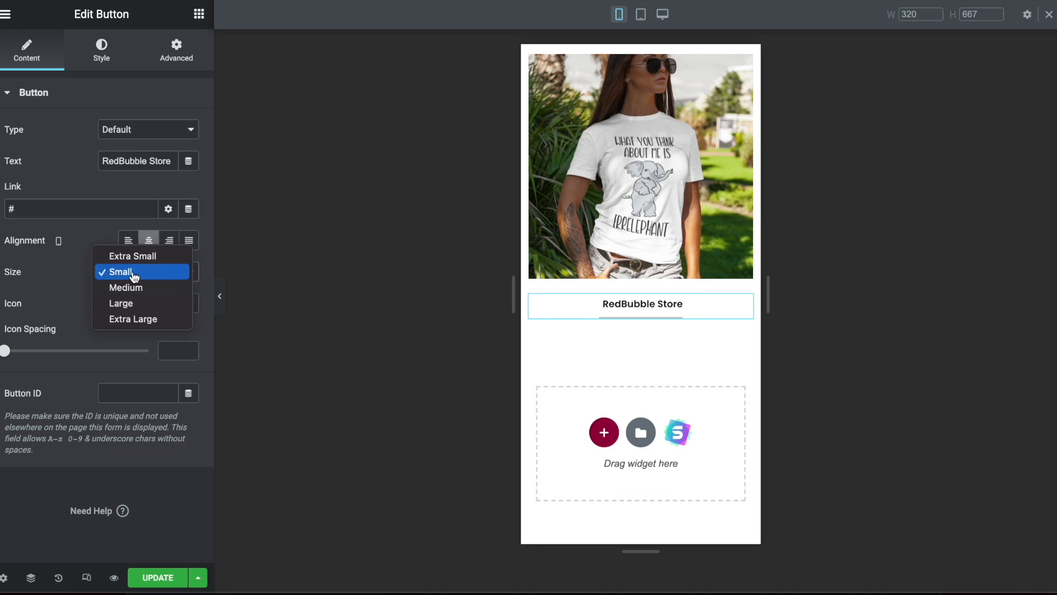
{"action": "left_click", "coordinate": [132, 129]}
{"action": "key", "text": "Escape"}
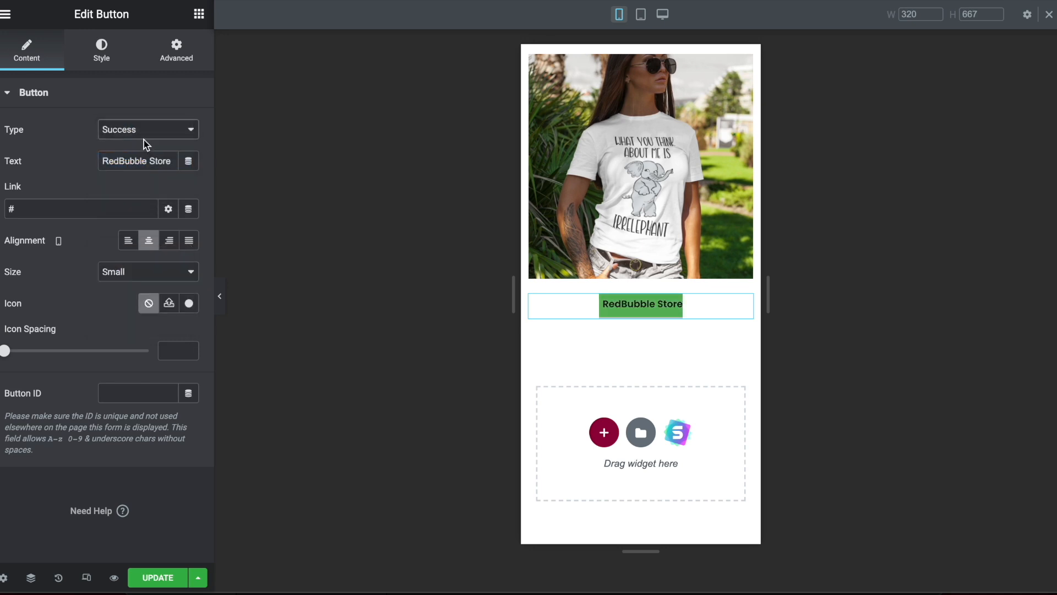
{"action": "left_click", "coordinate": [134, 132]}
{"action": "left_click", "coordinate": [135, 164]}
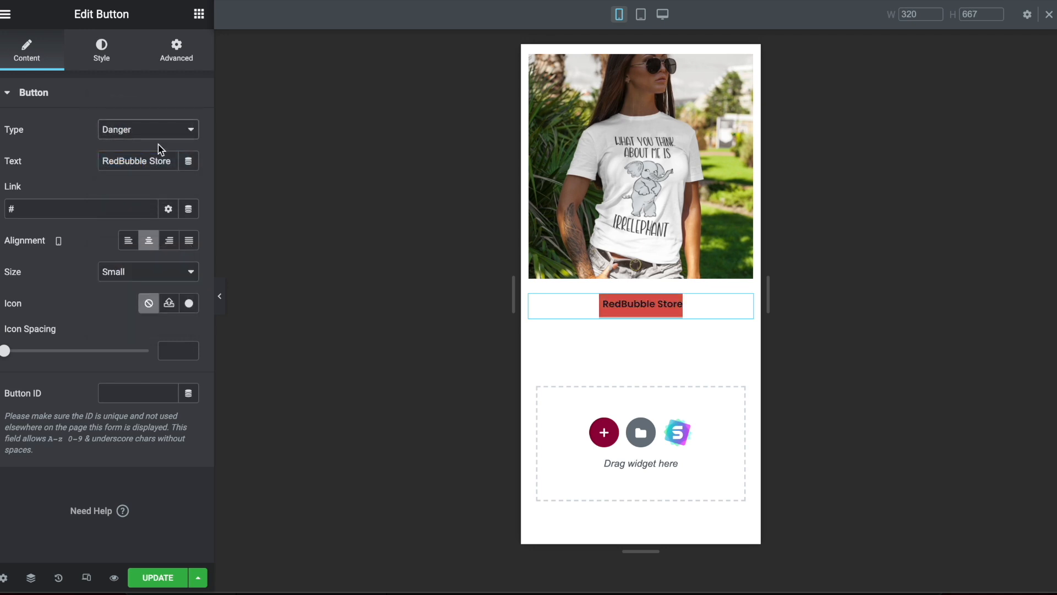
{"action": "left_click", "coordinate": [147, 129]}
{"action": "left_click", "coordinate": [134, 67]}
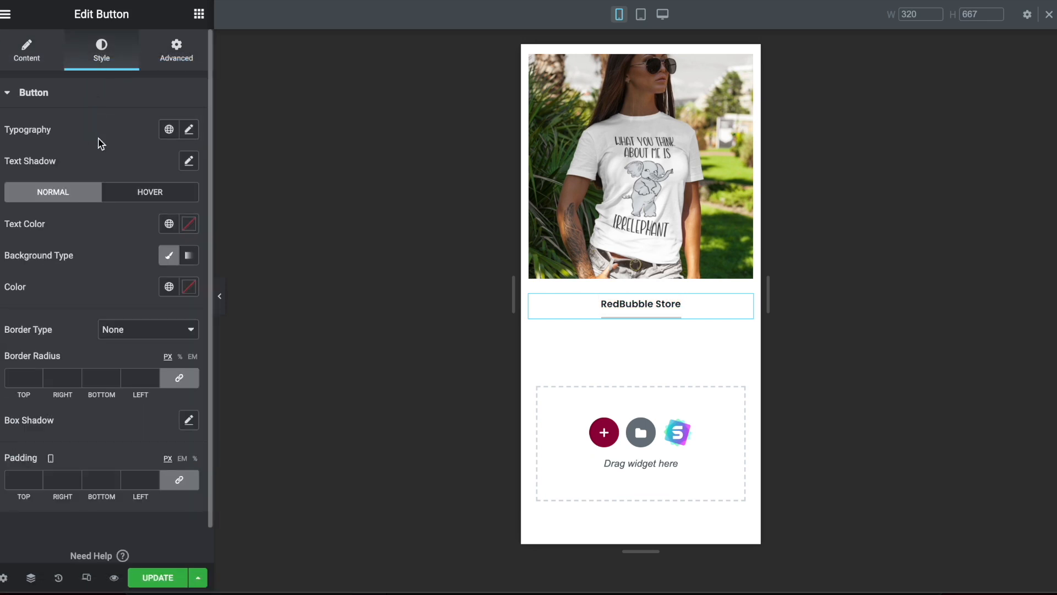
- Set the RedBubble Store button's typography size to 29 px
{"action": "left_click", "coordinate": [189, 130]}
{"action": "left_click", "coordinate": [73, 137]}
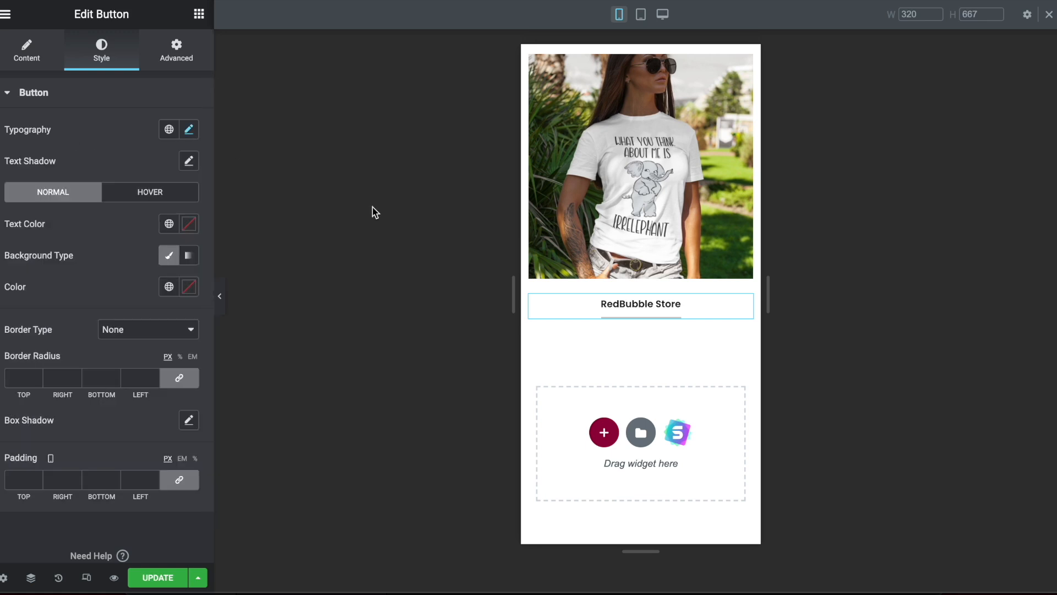
{"action": "scroll", "coordinate": [637, 295], "scroll_direction": "up", "scroll_amount": 2}
{"action": "scroll", "coordinate": [637, 289], "scroll_direction": "down", "scroll_amount": 2}
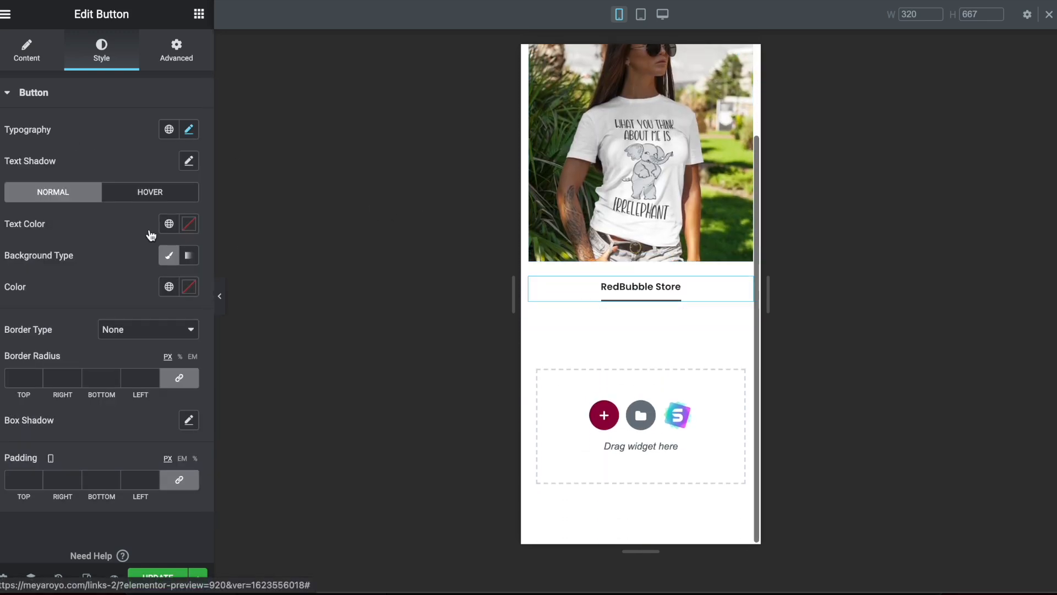
{"action": "left_click", "coordinate": [190, 131]}
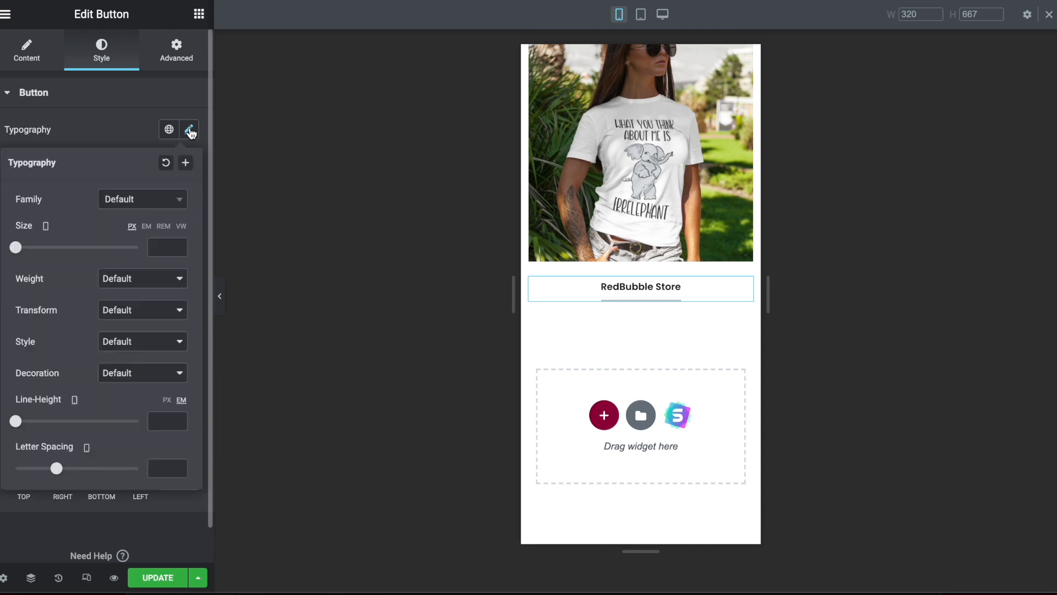
{"action": "left_click_drag", "start_coordinate": [15, 251], "coordinate": [33, 253]}
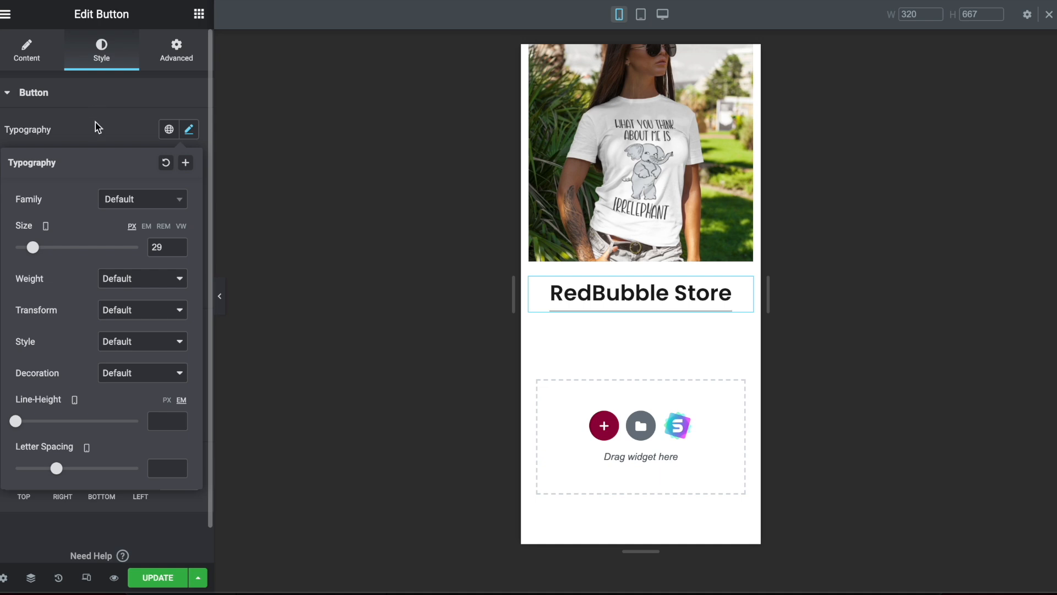
{"action": "left_click", "coordinate": [98, 127]}
- Give the RedBubble Store button a classic background in light red, #EF6D6D
{"action": "left_click", "coordinate": [171, 258]}
{"action": "left_click", "coordinate": [171, 258]}
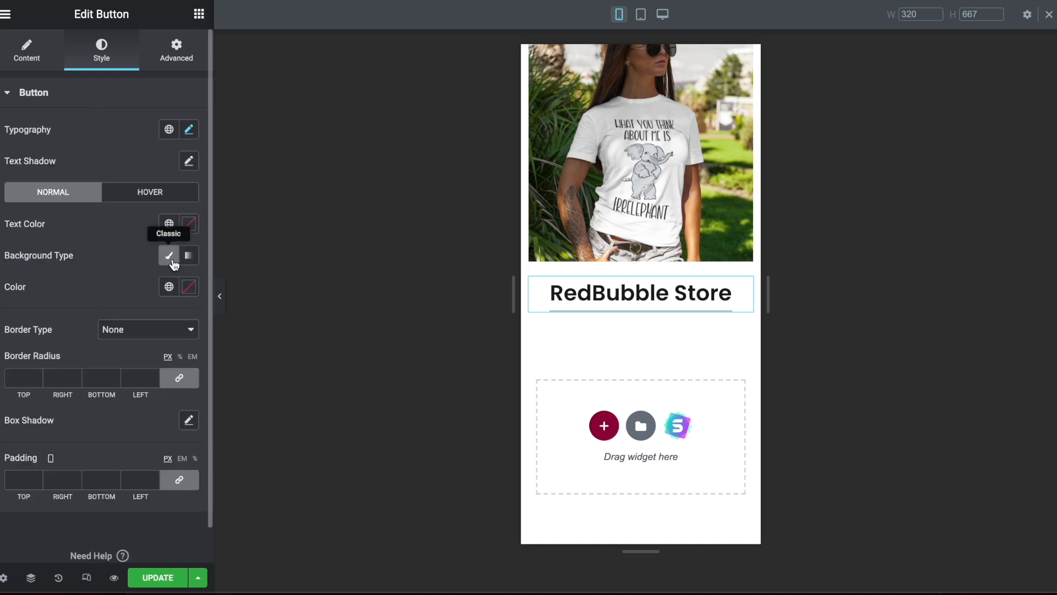
{"action": "left_click", "coordinate": [188, 285]}
{"action": "left_click", "coordinate": [110, 348]}
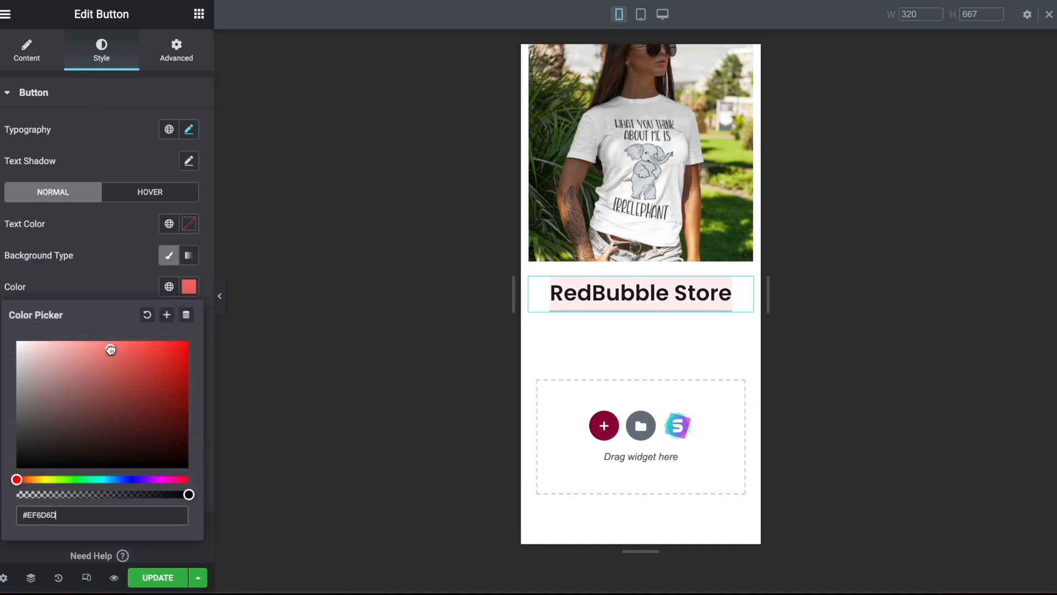
{"action": "left_click", "coordinate": [117, 273]}
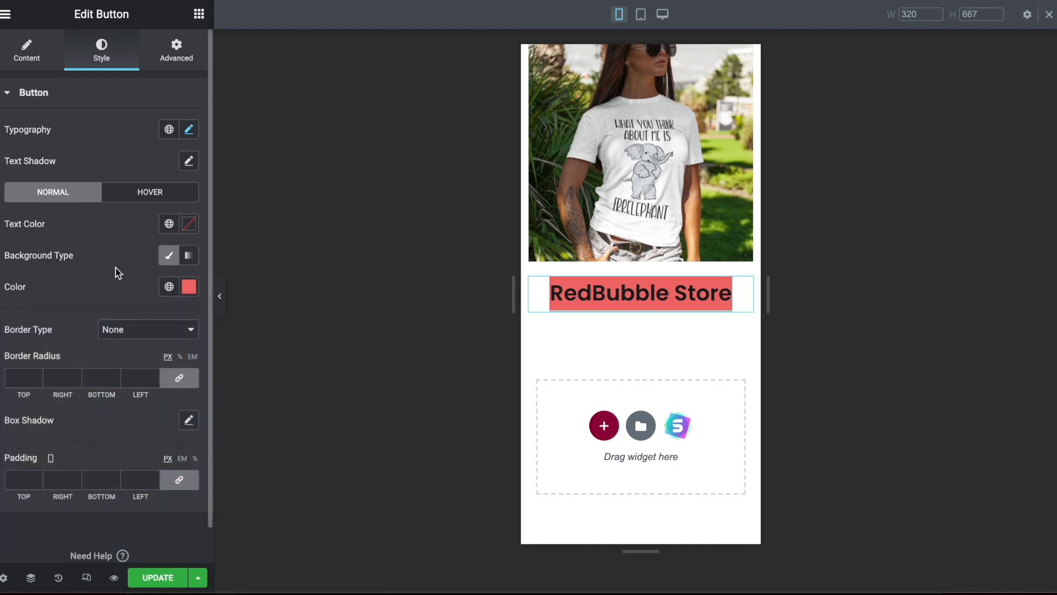
- Set the RedBubble Store button's padding and border radius to 20 px on all sides
{"action": "left_click", "coordinate": [16, 473]}
{"action": "type", "text": "20"}
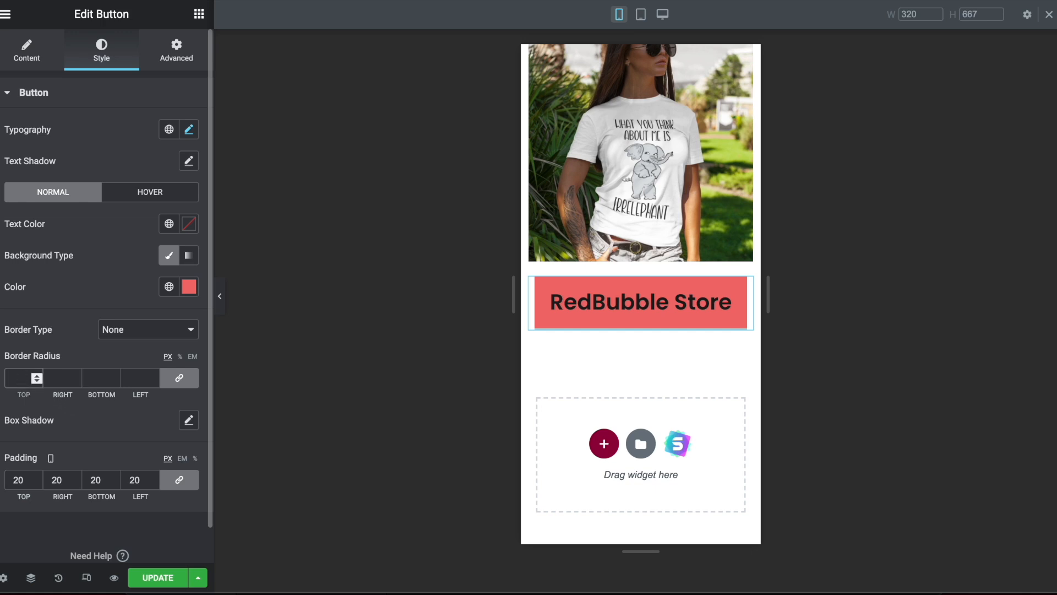
{"action": "left_click", "coordinate": [22, 377]}
{"action": "type", "text": "30"}
{"action": "key", "text": "BackSpace"}
{"action": "key", "text": "BackSpace"}
{"action": "type", "text": "20"}
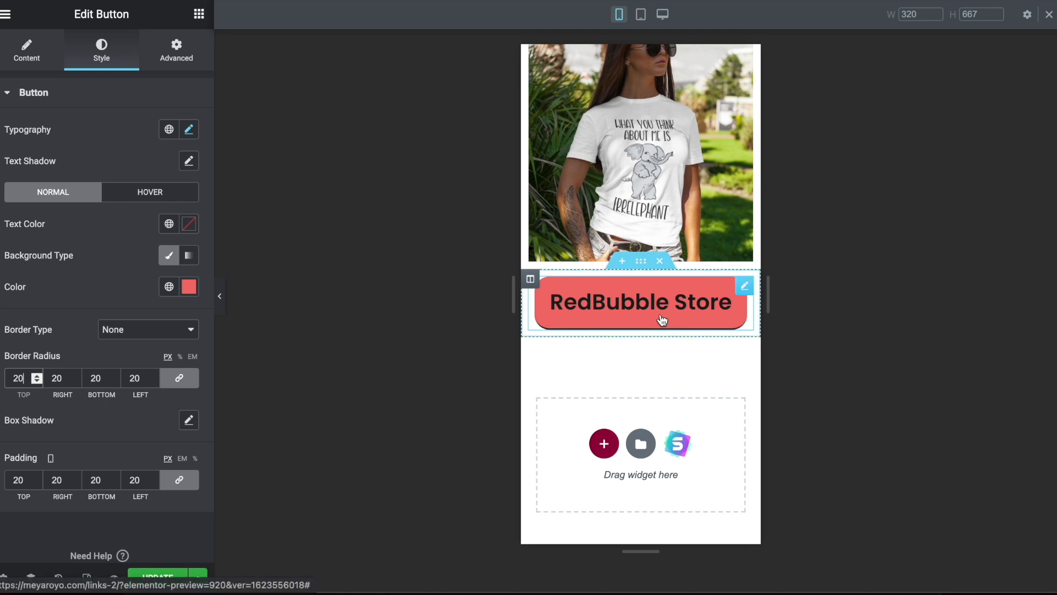
- Duplicate the RedBubble Store button and change the copy's text to TeePublic Store
{"action": "right_click", "coordinate": [734, 297]}
{"action": "left_click", "coordinate": [769, 323]}
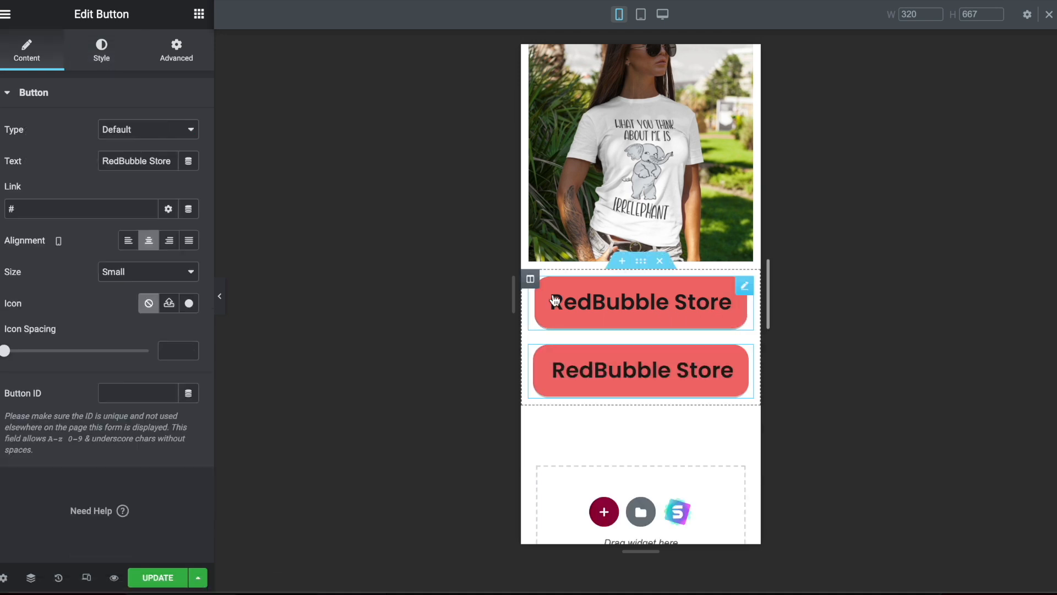
{"action": "double_click", "coordinate": [138, 161]}
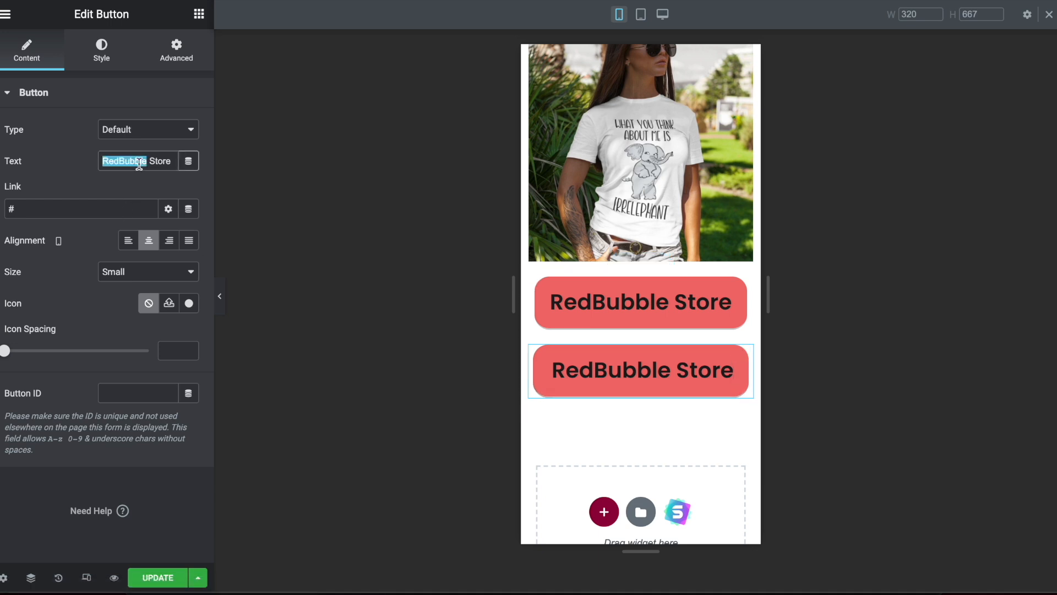
{"action": "type", "text": "TeePublic"}
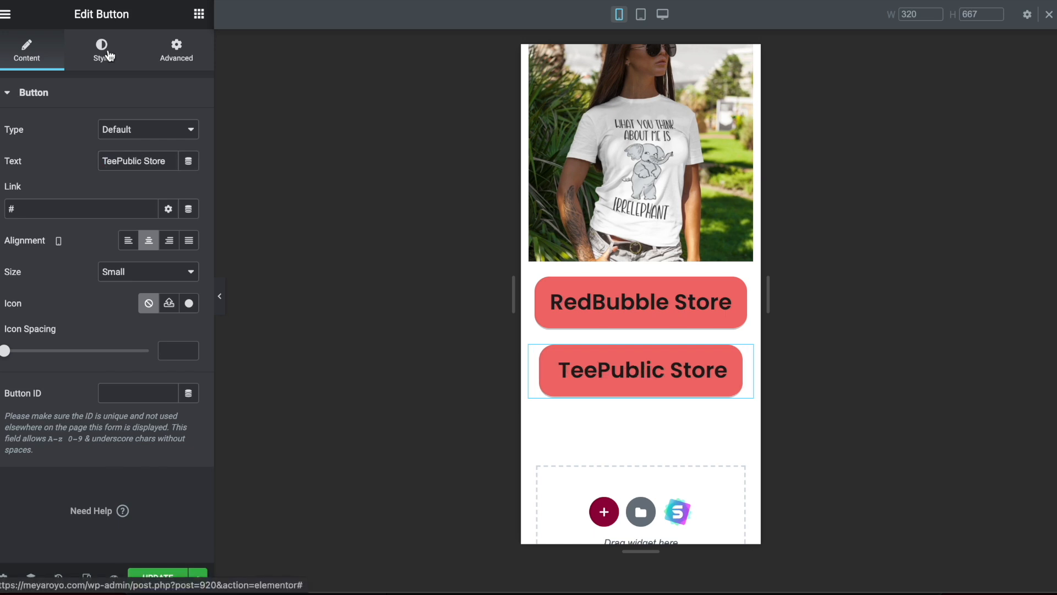
- Set the TeePublic Store button's background color to light blue, #4DD0E4
{"action": "left_click", "coordinate": [102, 50]}
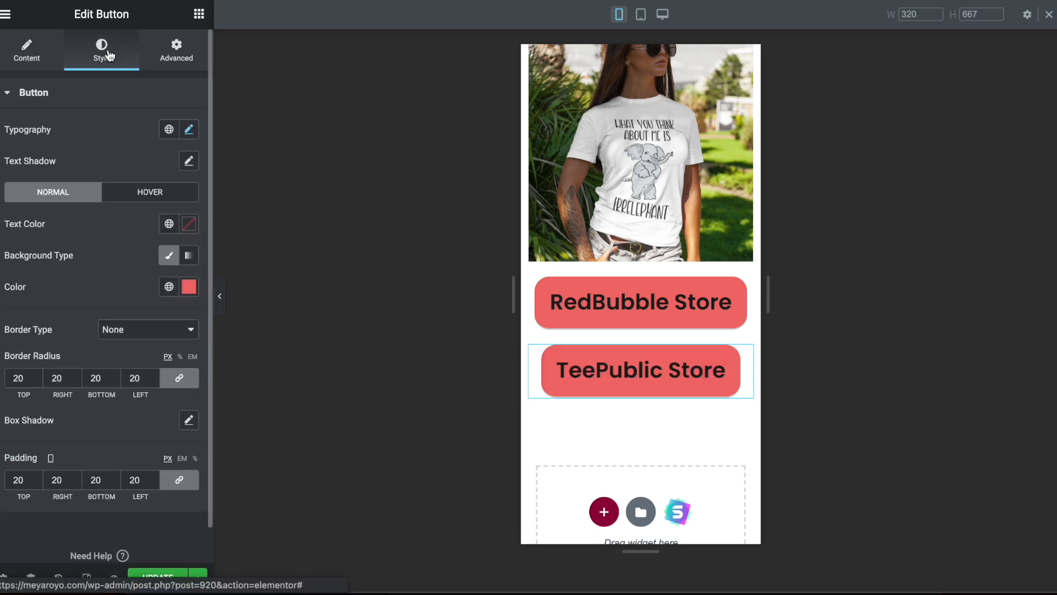
{"action": "left_click", "coordinate": [189, 288]}
{"action": "left_click", "coordinate": [101, 397]}
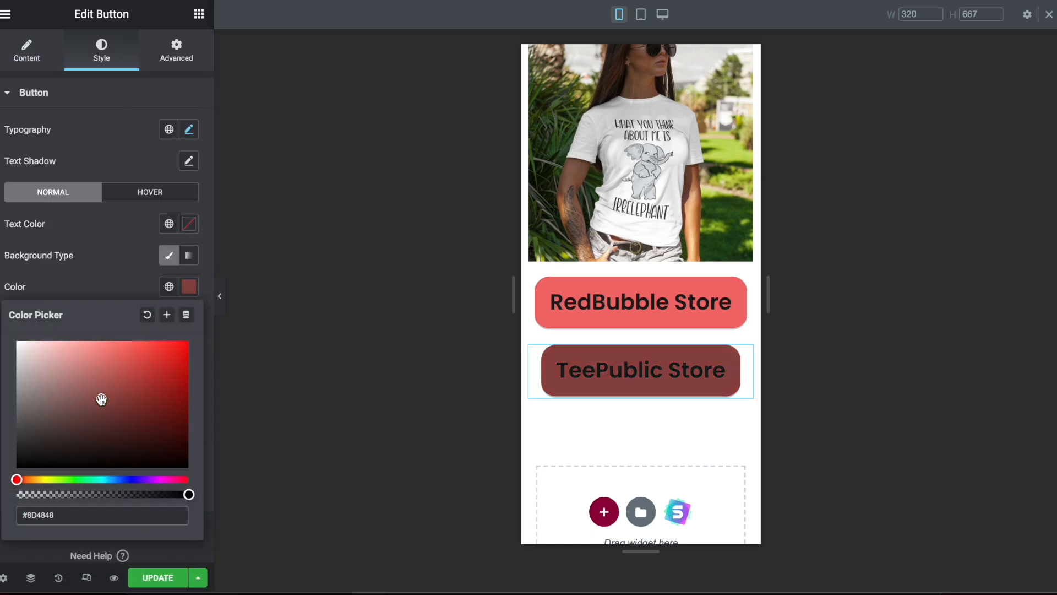
{"action": "left_click", "coordinate": [107, 479]}
{"action": "left_click", "coordinate": [112, 367]}
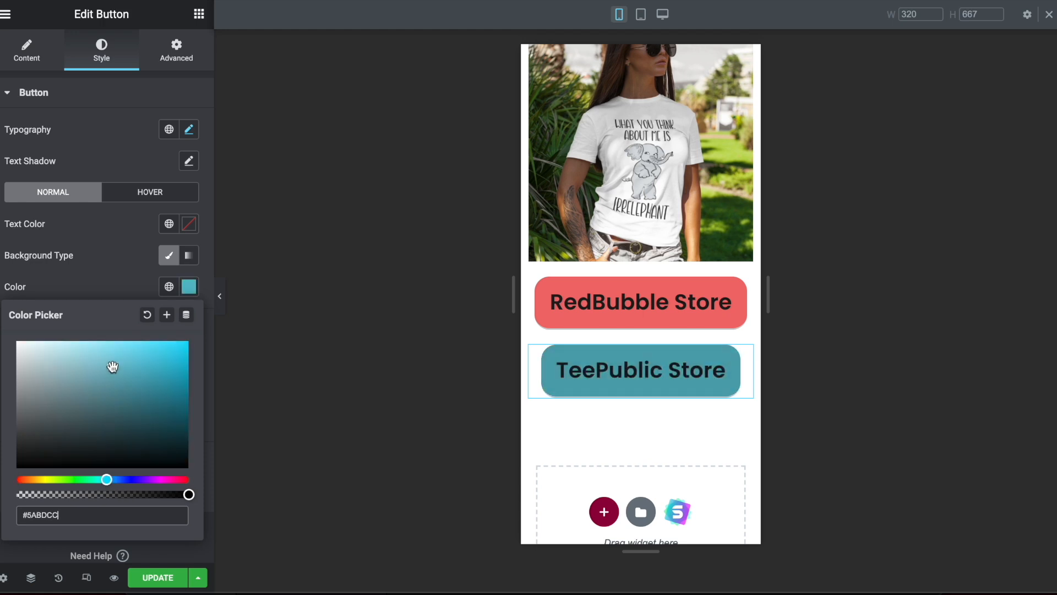
{"action": "left_click", "coordinate": [131, 354]}
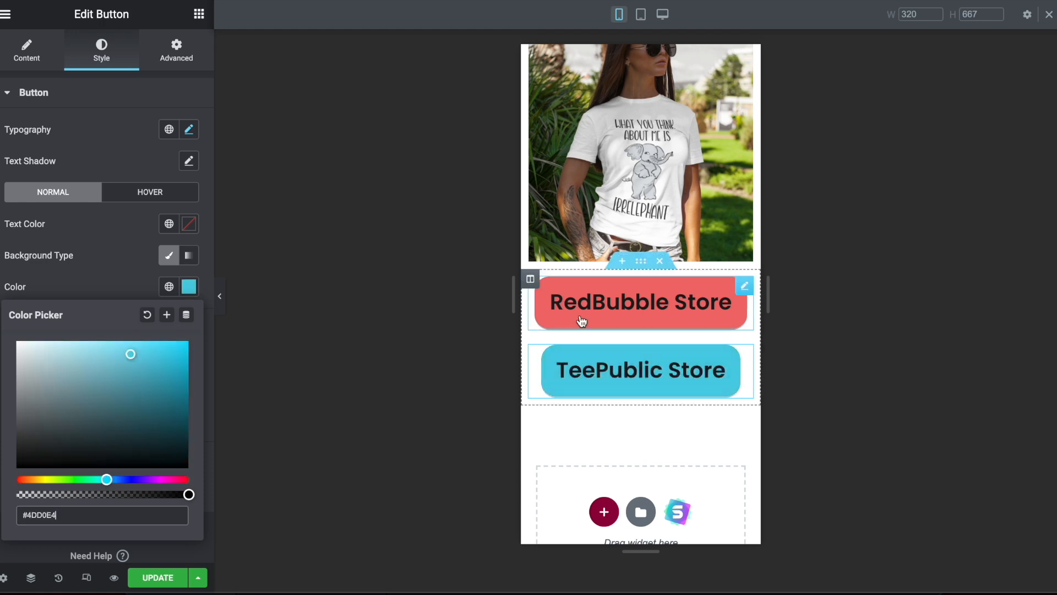
{"action": "left_click", "coordinate": [112, 238]}
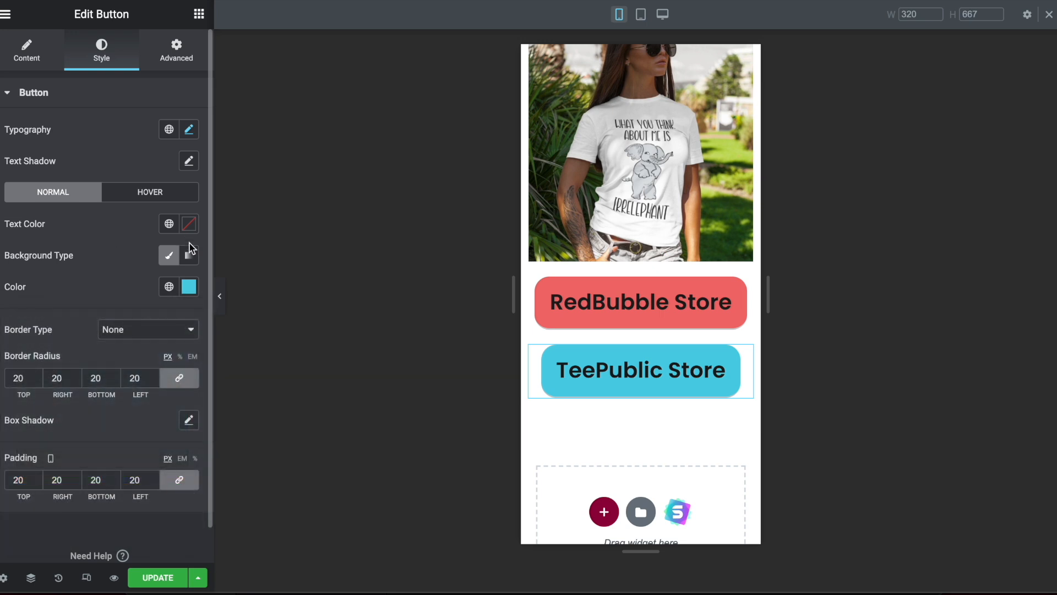
- Reduce the TeePublic Store button's typography size to 23 px
{"action": "left_click", "coordinate": [190, 131]}
{"action": "mouse_move", "coordinate": [34, 257]}
{"action": "left_mouse_down"}
{"action": "mouse_move", "coordinate": [48, 256]}
{"action": "mouse_move", "coordinate": [30, 257]}
{"action": "left_mouse_up"}
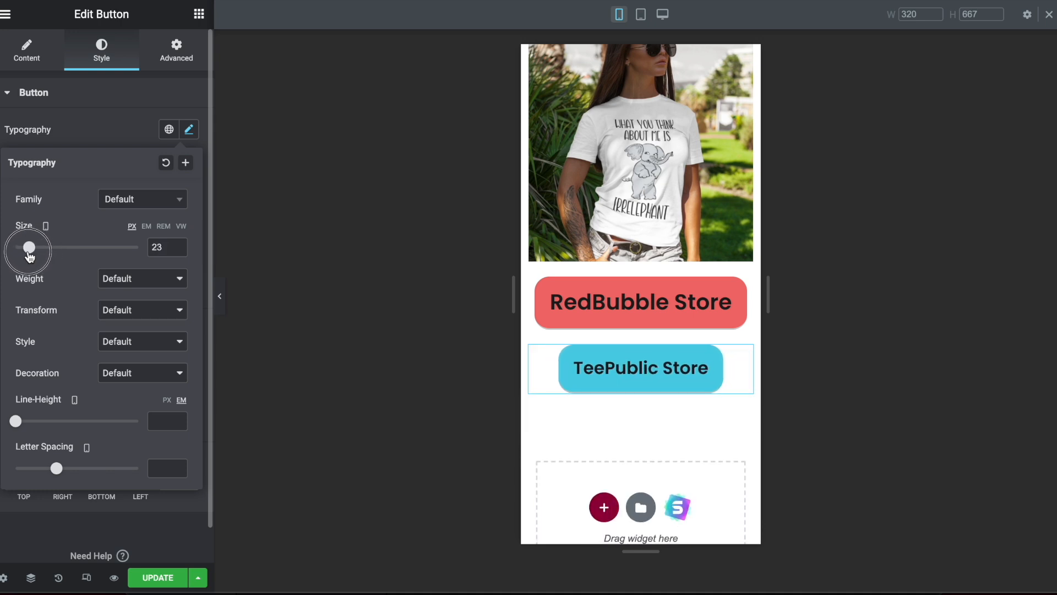
{"action": "left_click", "coordinate": [114, 142]}
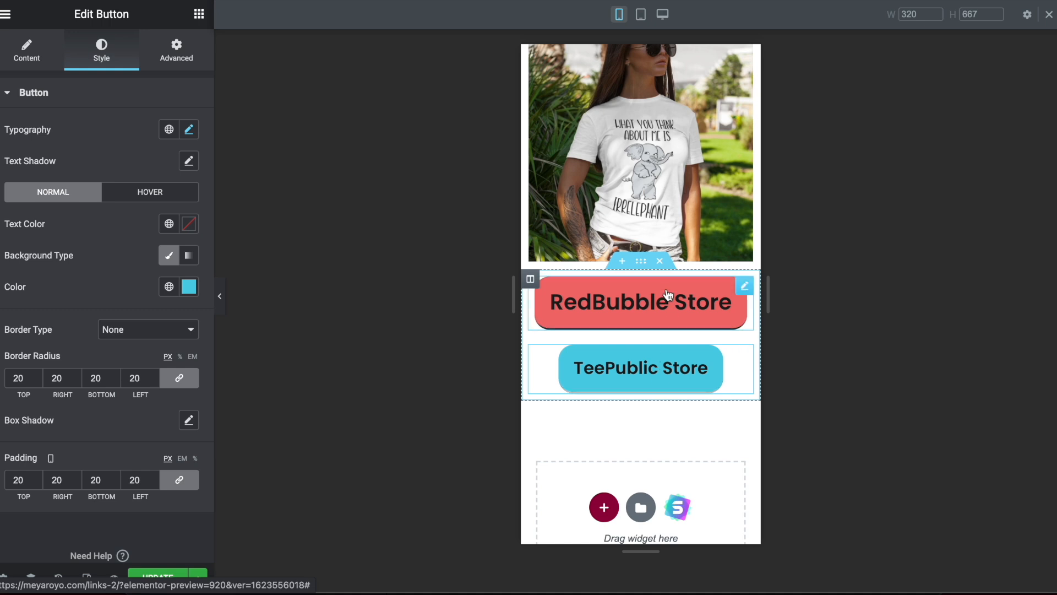
- Duplicate the TeePublic Store button and change the copy's text to Etsy Shop
{"action": "scroll", "coordinate": [668, 319], "scroll_direction": "up", "scroll_amount": 3}
{"action": "scroll", "coordinate": [669, 352], "scroll_direction": "down", "scroll_amount": 5}
{"action": "scroll", "coordinate": [668, 357], "scroll_direction": "down", "scroll_amount": 1}
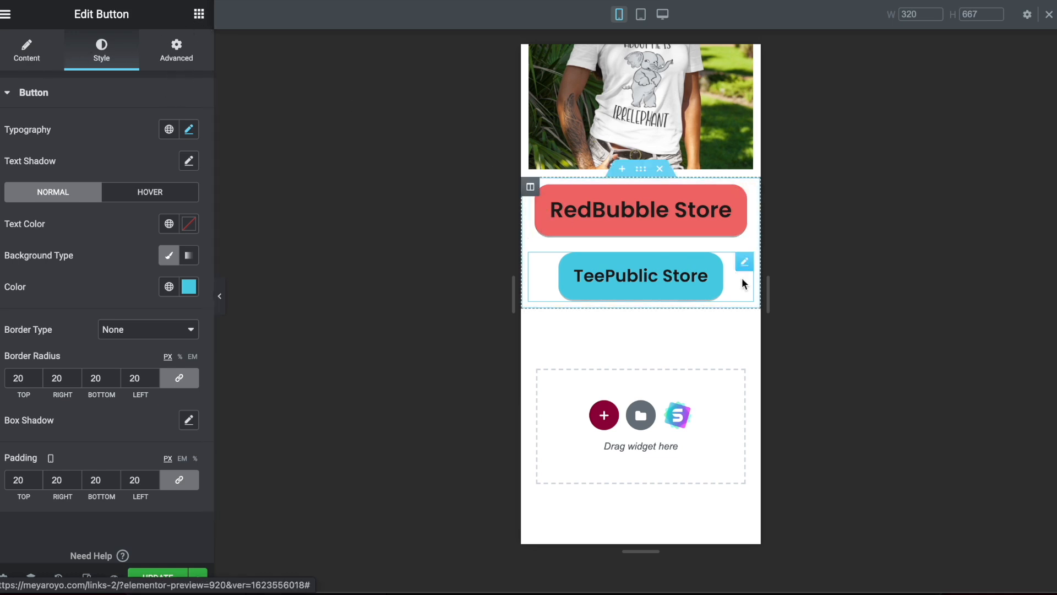
{"action": "right_click", "coordinate": [745, 262]}
{"action": "left_click", "coordinate": [786, 297]}
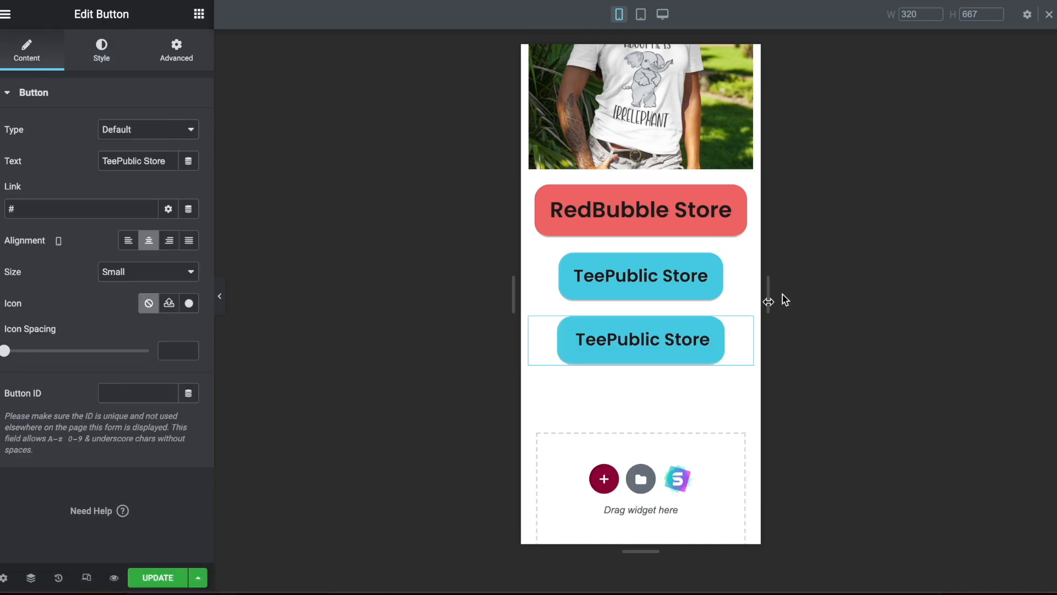
{"action": "triple_click", "coordinate": [112, 161]}
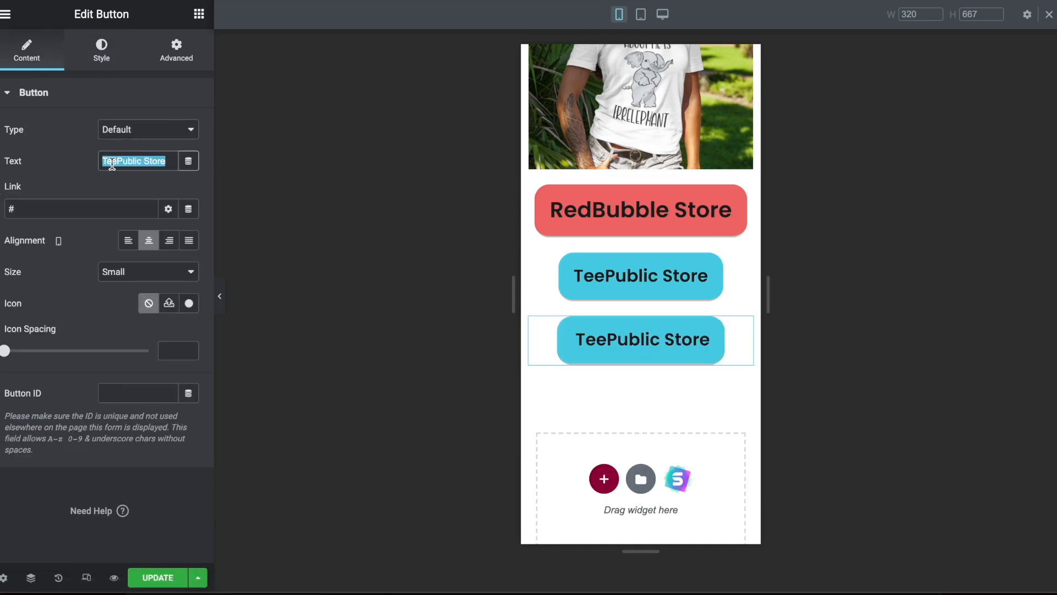
{"action": "type", "text": "Etsy Shop"}
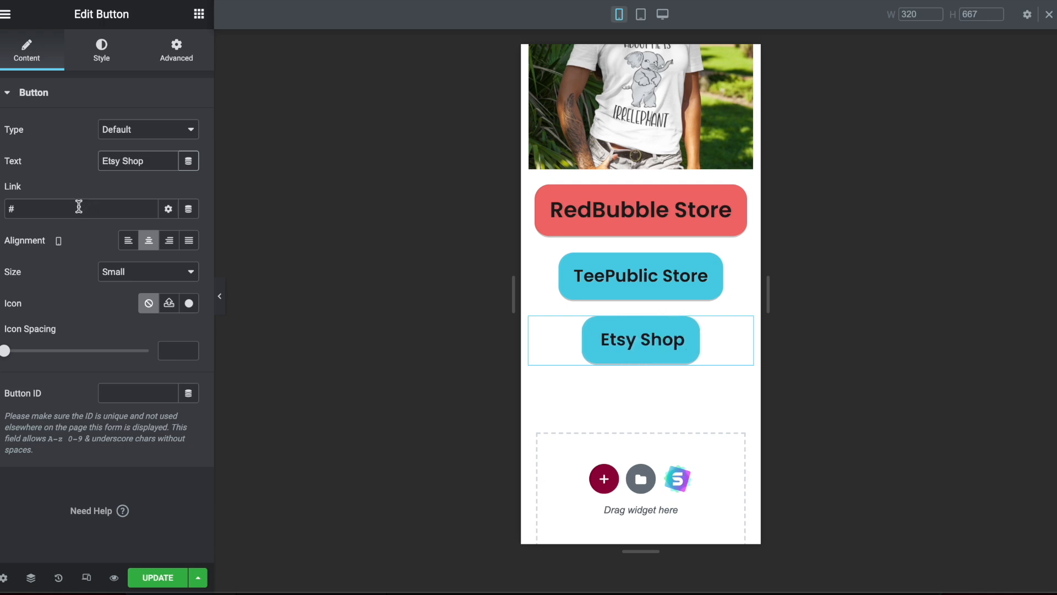
- Set the Etsy Shop button's background color to a saturated orange
{"action": "left_click", "coordinate": [175, 49]}
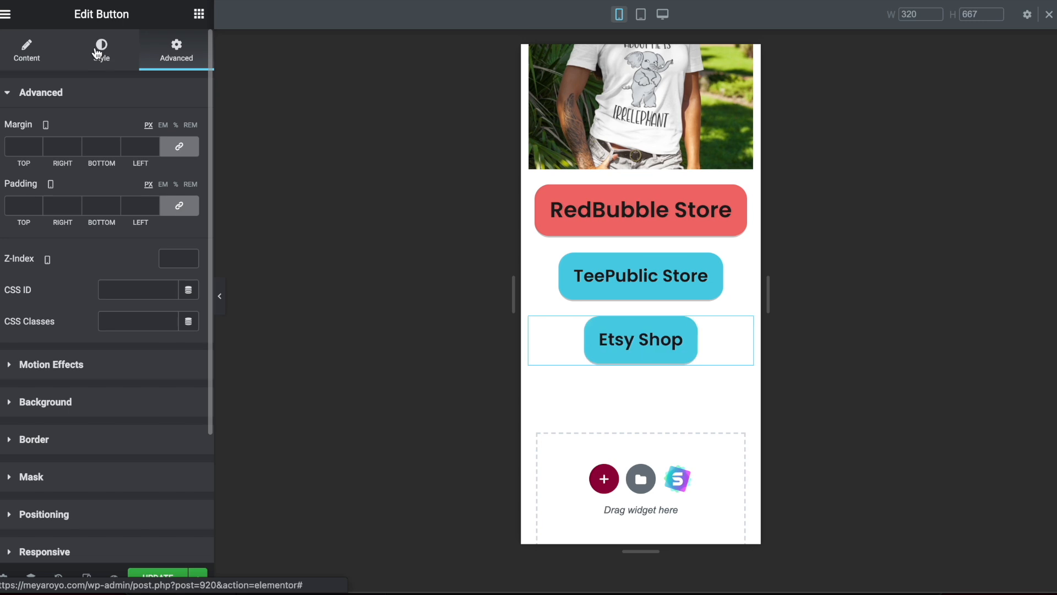
{"action": "left_click", "coordinate": [101, 49]}
{"action": "left_click", "coordinate": [190, 287]}
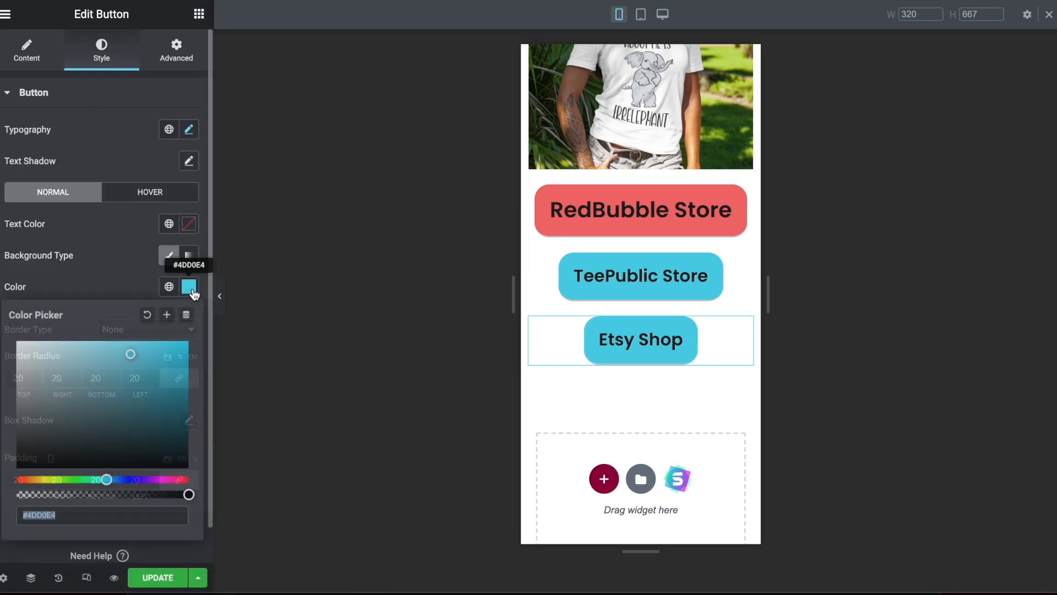
{"action": "left_click", "coordinate": [35, 480]}
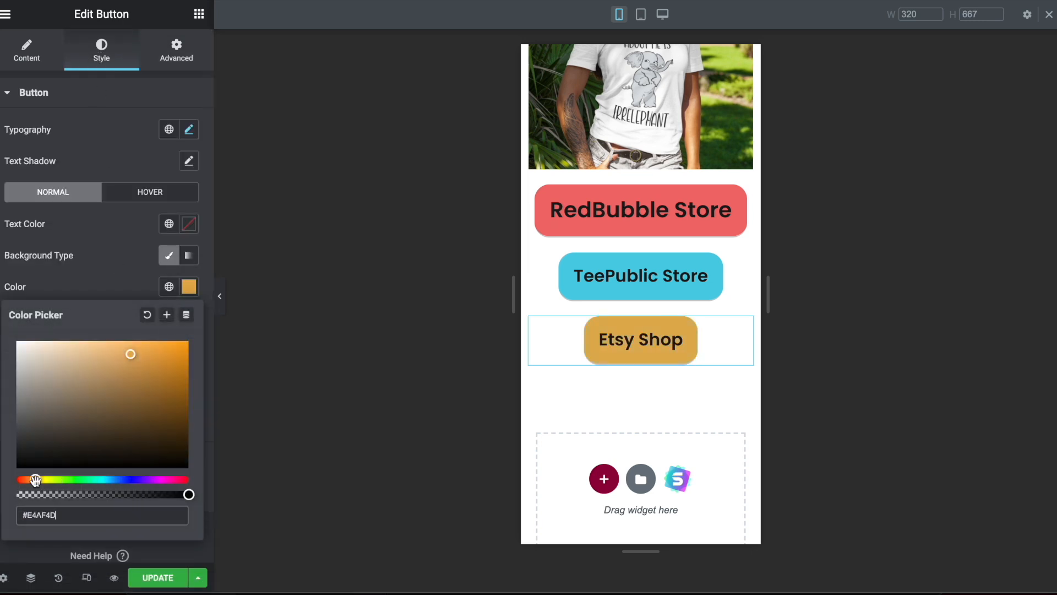
{"action": "left_click", "coordinate": [159, 359]}
{"action": "left_click", "coordinate": [169, 351]}
{"action": "left_click", "coordinate": [126, 279]}
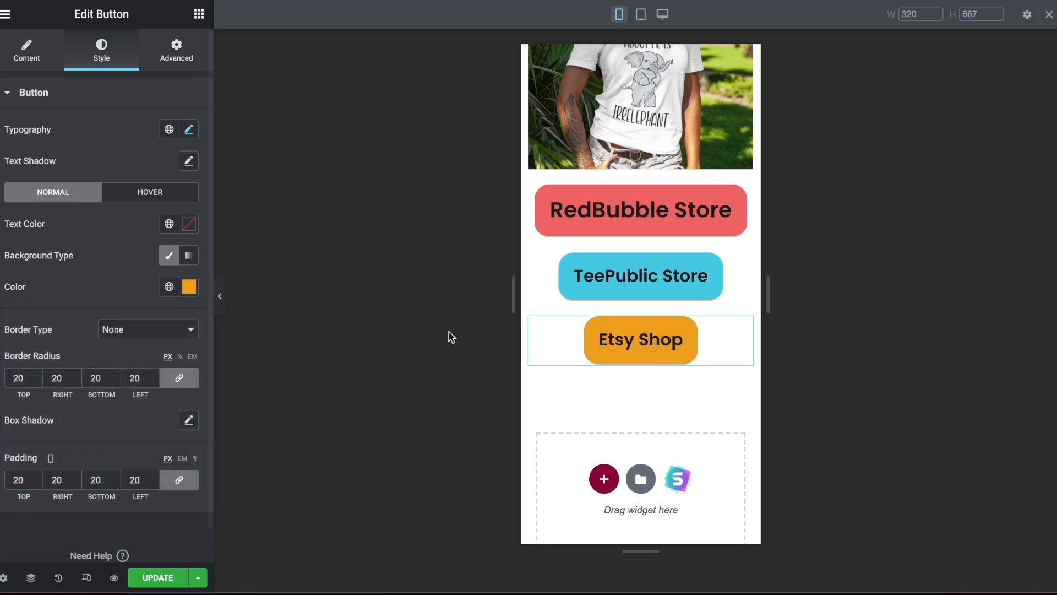
- Set the Etsy Shop button's typography size to 65 px
{"action": "left_click", "coordinate": [190, 139]}
{"action": "left_click_drag", "start_coordinate": [30, 246], "coordinate": [57, 251]}
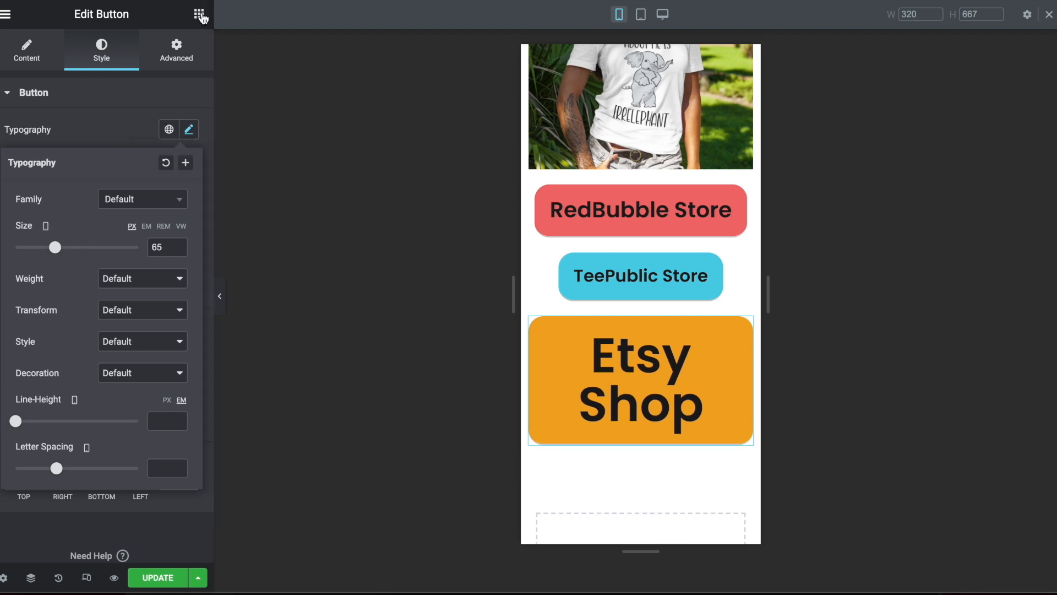
- Add a text block above the Etsy Shop button reading "Enjoy an exclusive 30% off discount with Coupon code: INSTA30"
{"action": "left_click", "coordinate": [200, 13]}
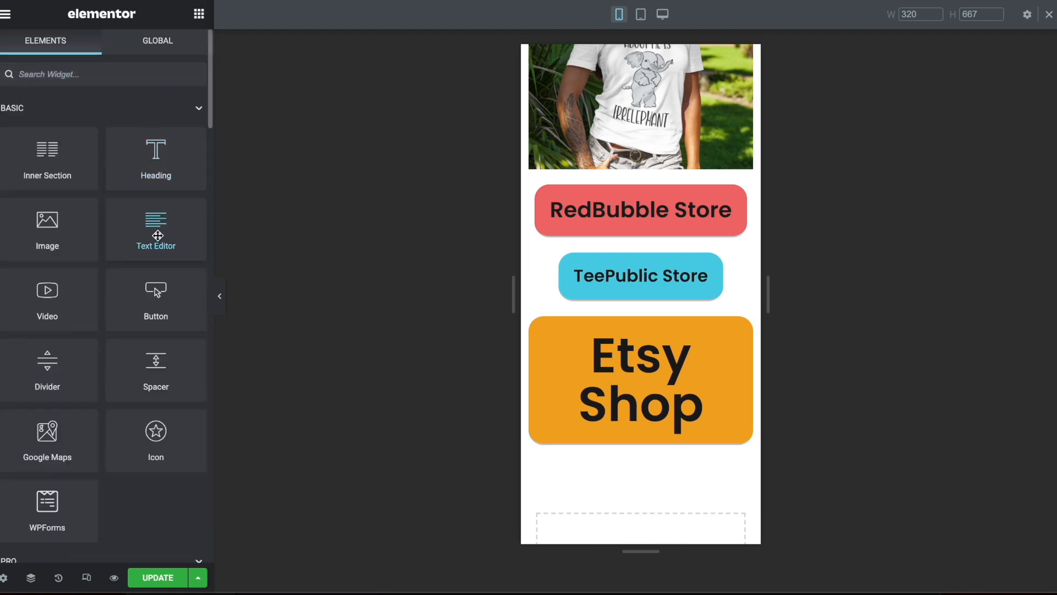
{"action": "left_click_drag", "start_coordinate": [157, 237], "coordinate": [627, 318]}
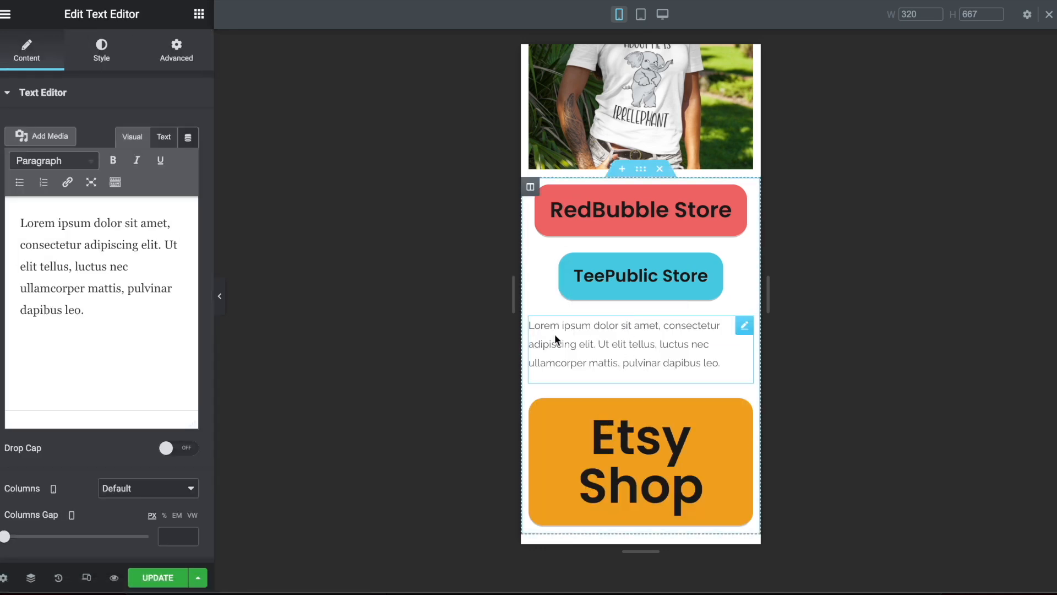
{"action": "triple_click", "coordinate": [111, 282]}
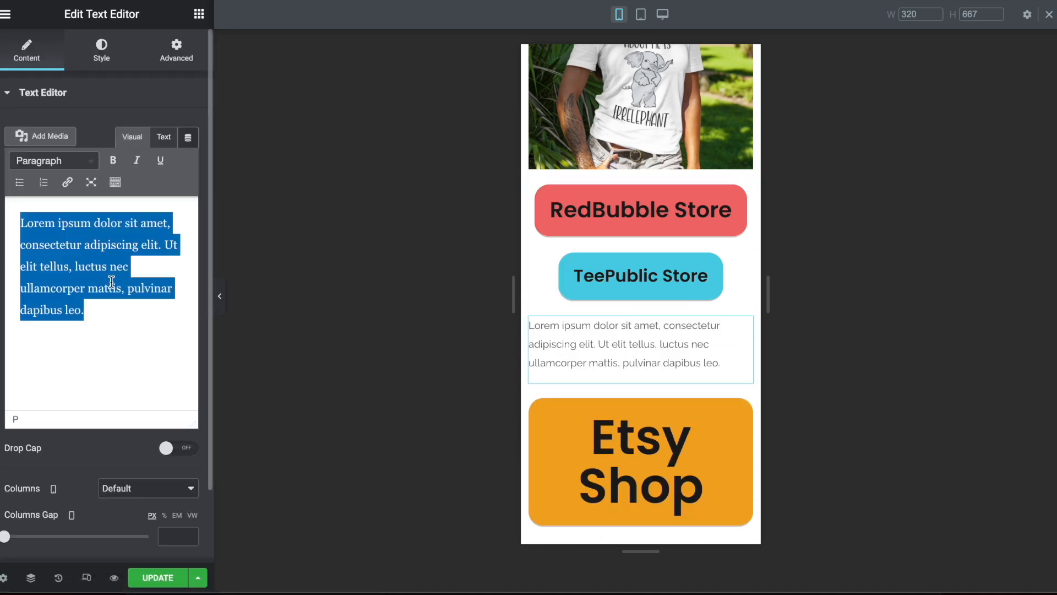
{"action": "type", "text": "Enjoy an exclusive 30% off discount with Coupon code: INSTA30"}
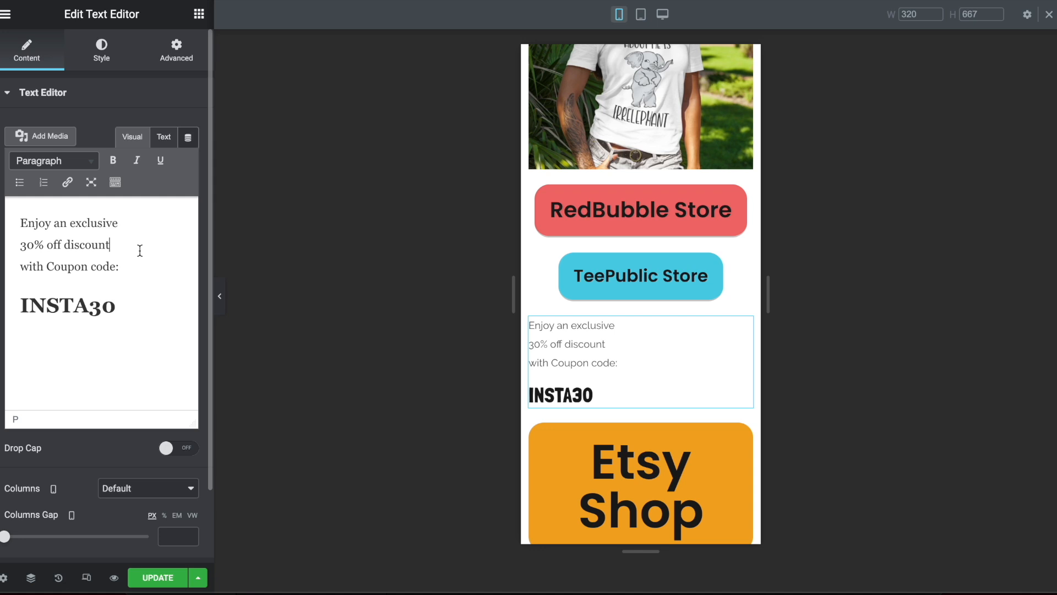
- Center-align all the text in the coupon text block, including INSTA30
{"action": "key", "text": "ctrl+a"}
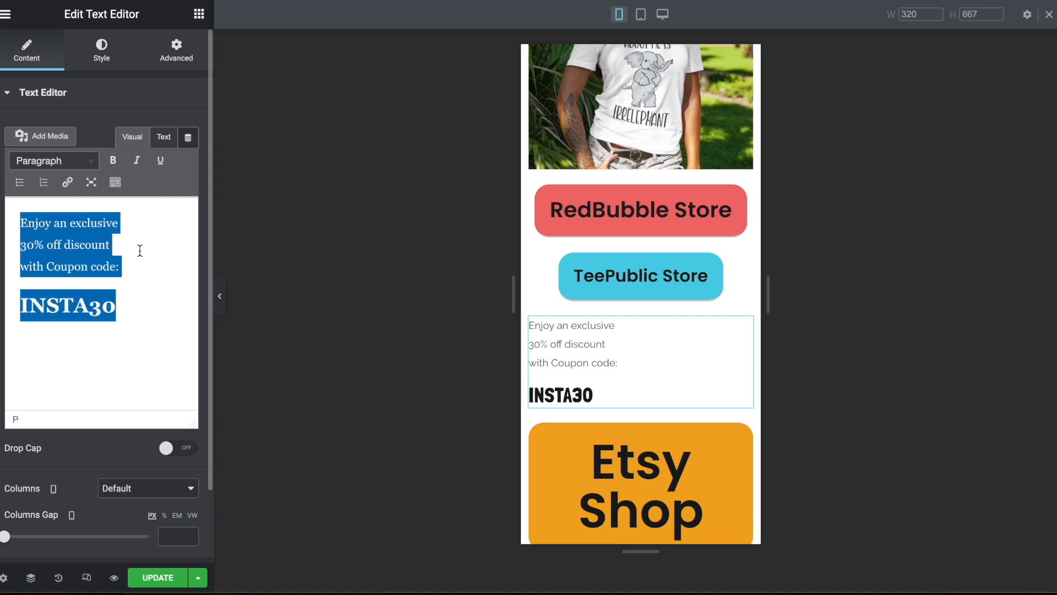
{"action": "left_click", "coordinate": [114, 182]}
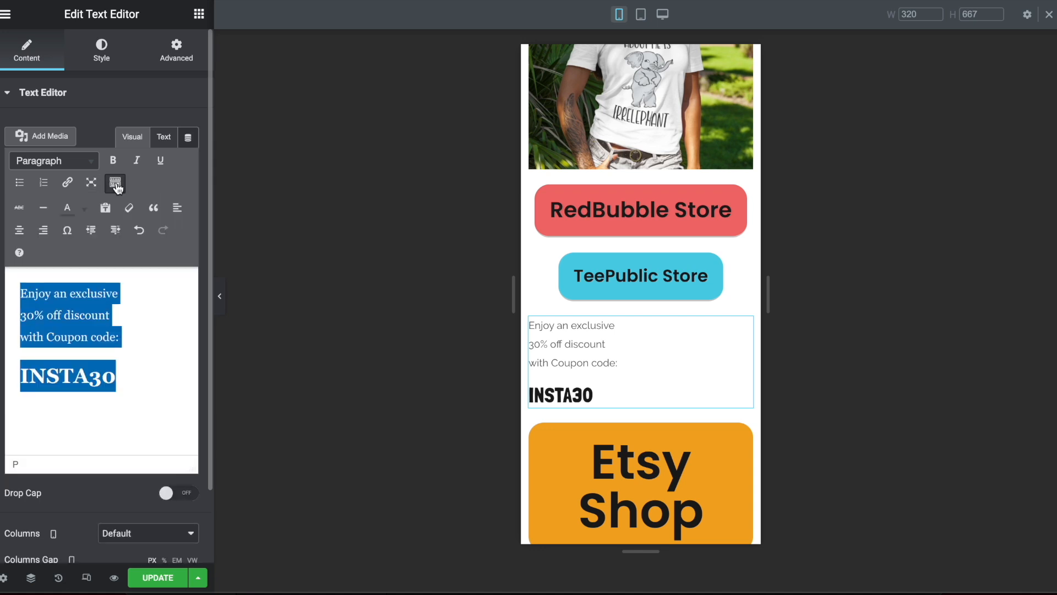
{"action": "left_click", "coordinate": [19, 231]}
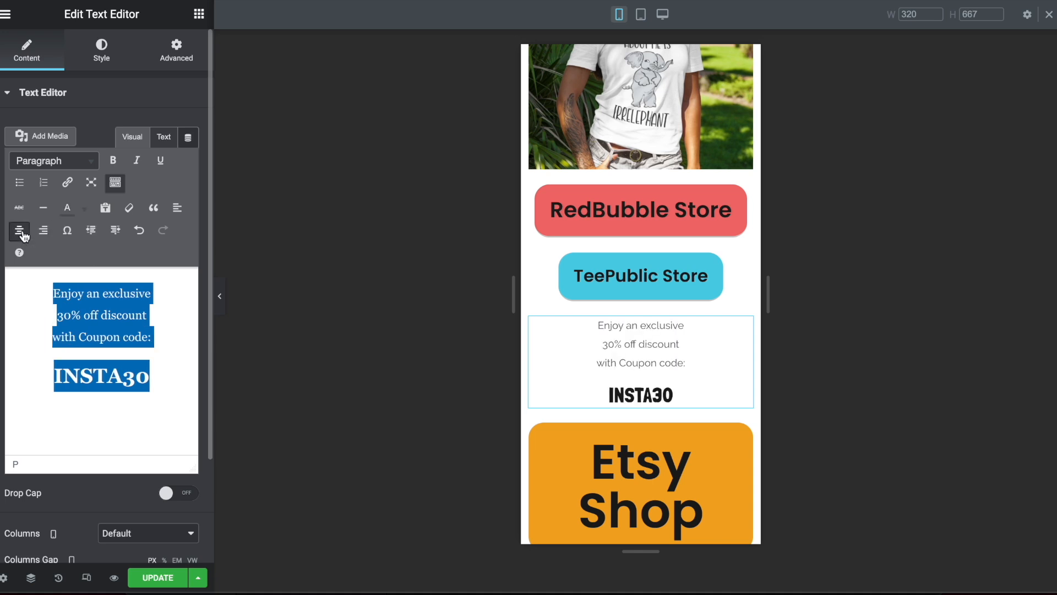
- Try the Heading 5 and Heading 3 formats on the three lines above INSTA30 and return them to Paragraph
{"action": "left_click", "coordinate": [152, 334]}
{"action": "left_click_drag", "start_coordinate": [152, 334], "coordinate": [52, 295]}
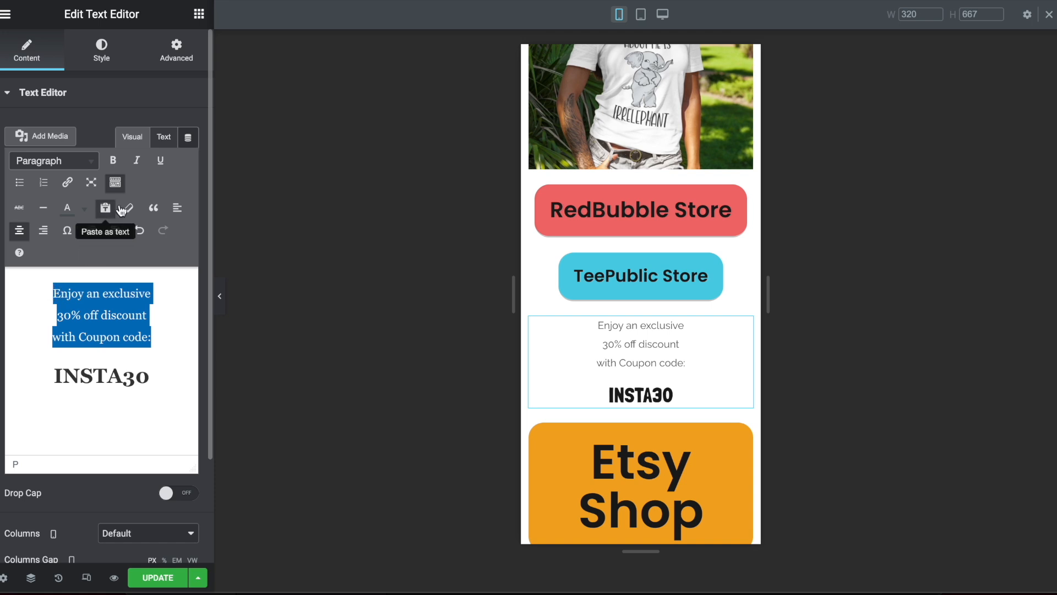
{"action": "left_click", "coordinate": [45, 161]}
{"action": "left_click", "coordinate": [65, 320]}
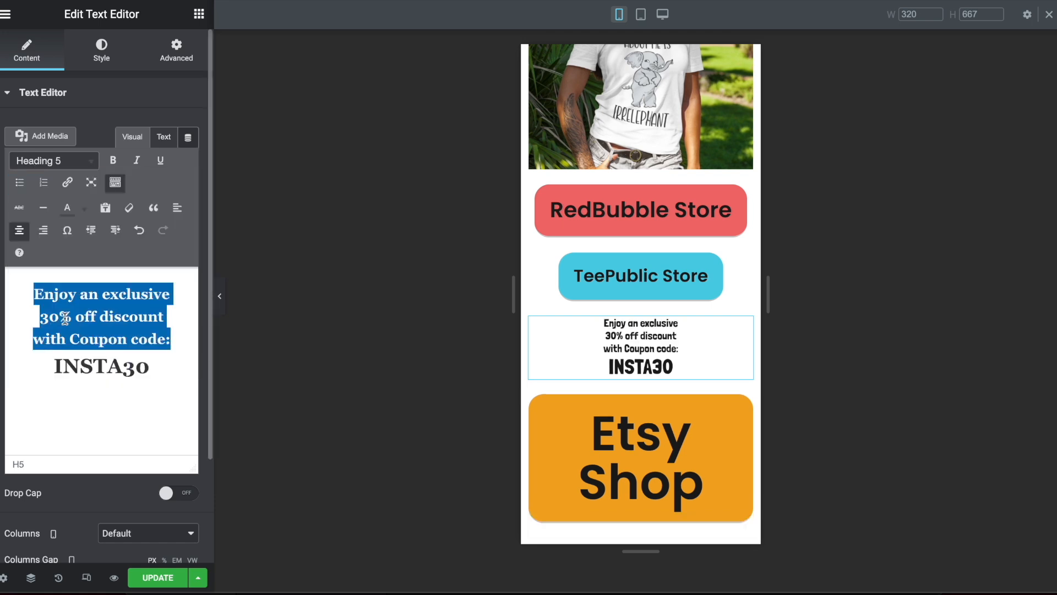
{"action": "left_click", "coordinate": [53, 163]}
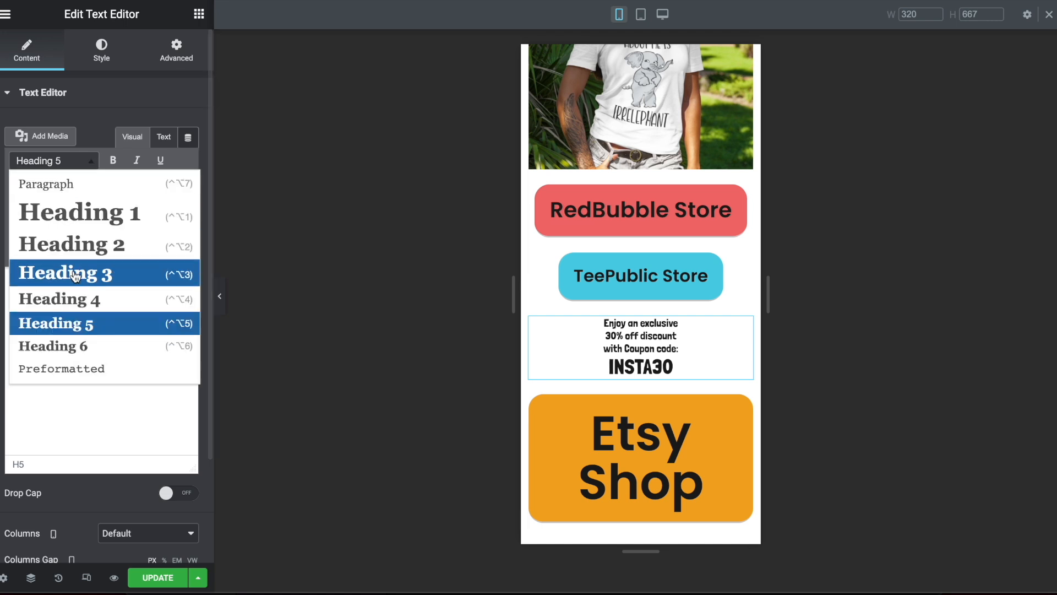
{"action": "left_click", "coordinate": [65, 274]}
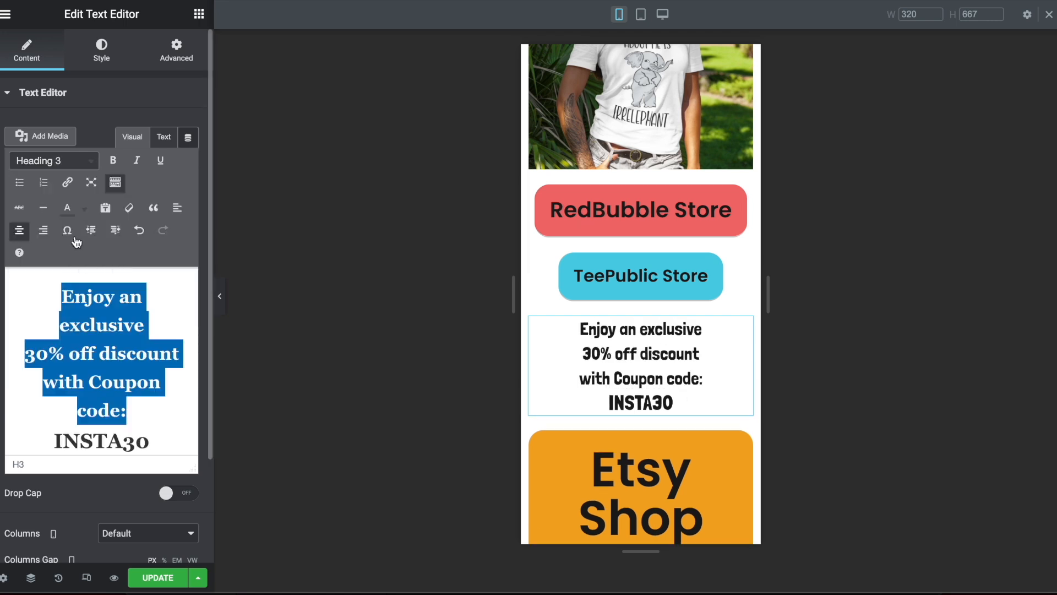
{"action": "left_click", "coordinate": [54, 160]}
{"action": "left_click", "coordinate": [47, 183]}
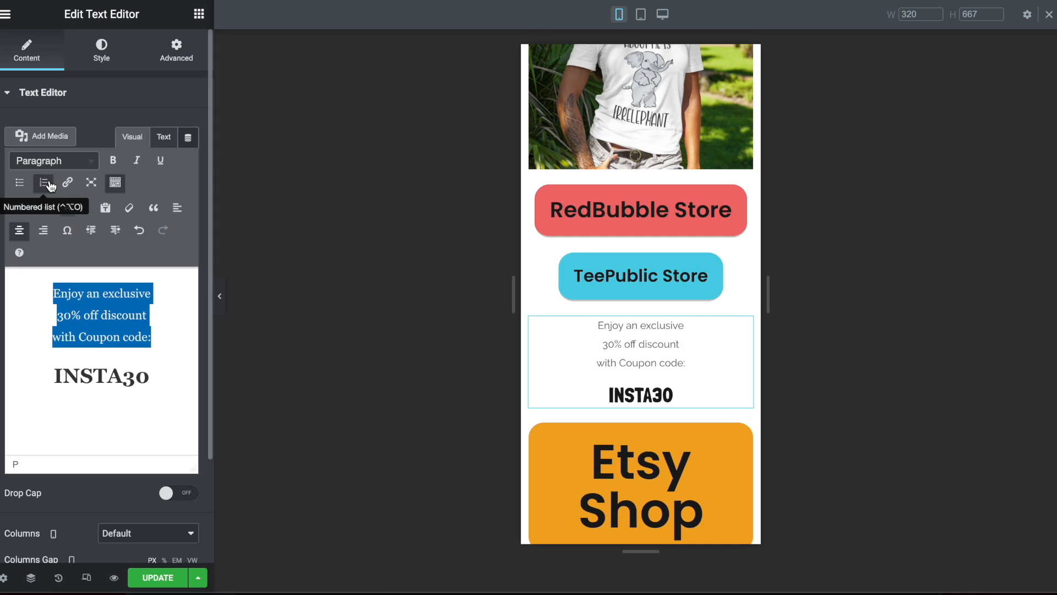
- Set the coupon text block's typography size to 25 px and its line height to 1.1 em
{"action": "left_click", "coordinate": [101, 58]}
{"action": "left_click", "coordinate": [189, 193]}
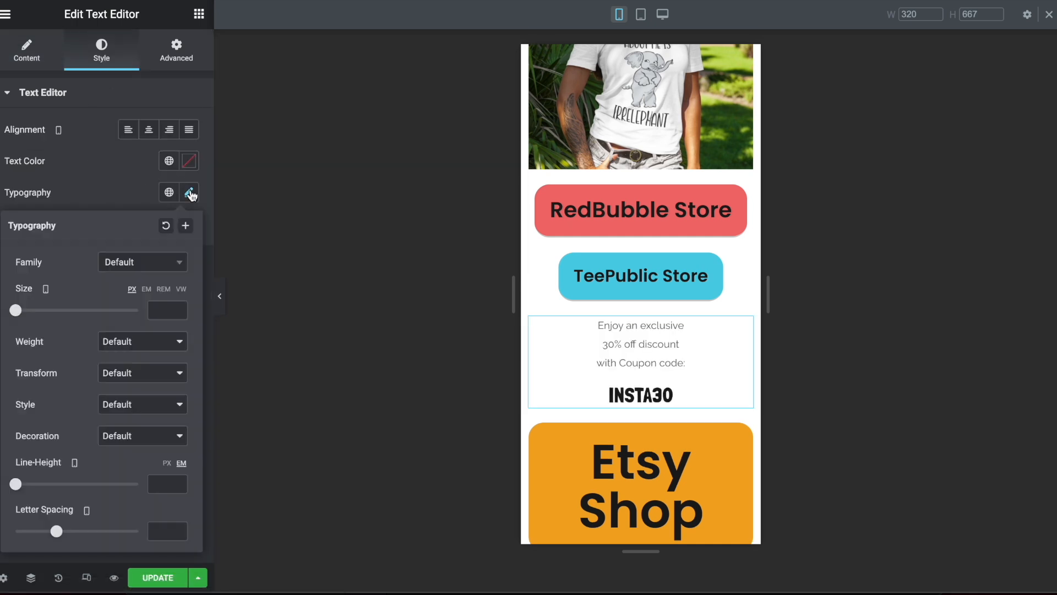
{"action": "left_click", "coordinate": [14, 312]}
{"action": "left_click_drag", "start_coordinate": [22, 314], "coordinate": [37, 315]}
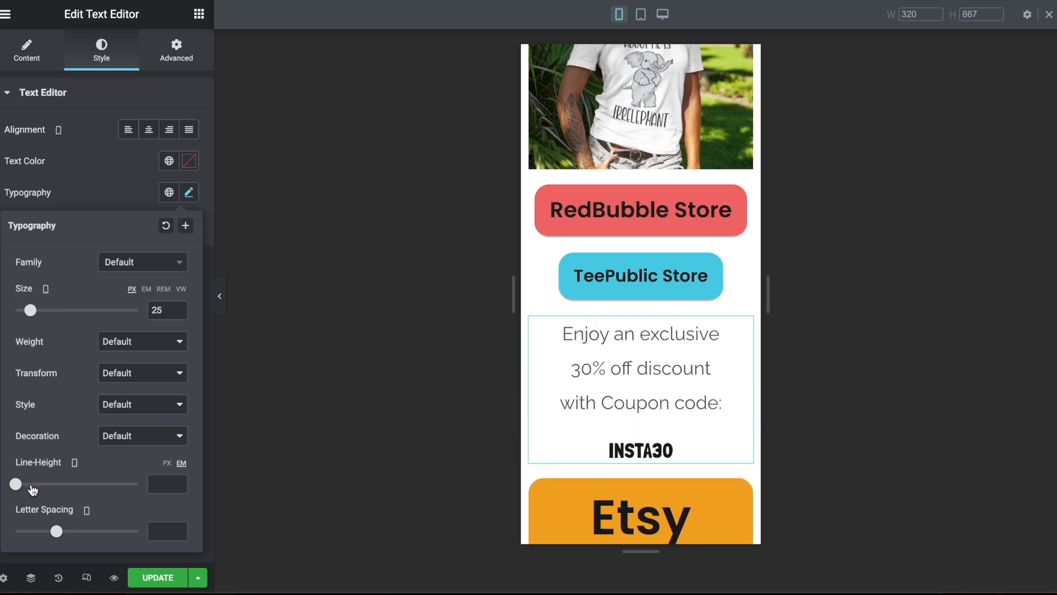
{"action": "mouse_move", "coordinate": [19, 489]}
{"action": "left_mouse_down"}
{"action": "mouse_move", "coordinate": [8, 488]}
{"action": "mouse_move", "coordinate": [29, 487]}
{"action": "left_mouse_up"}
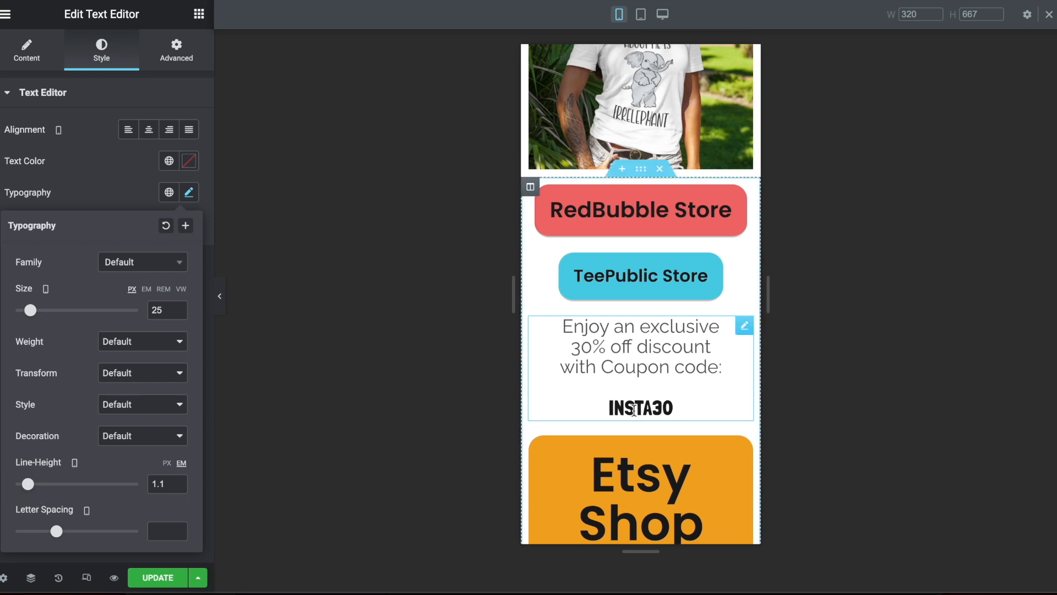
{"action": "left_click", "coordinate": [87, 166]}
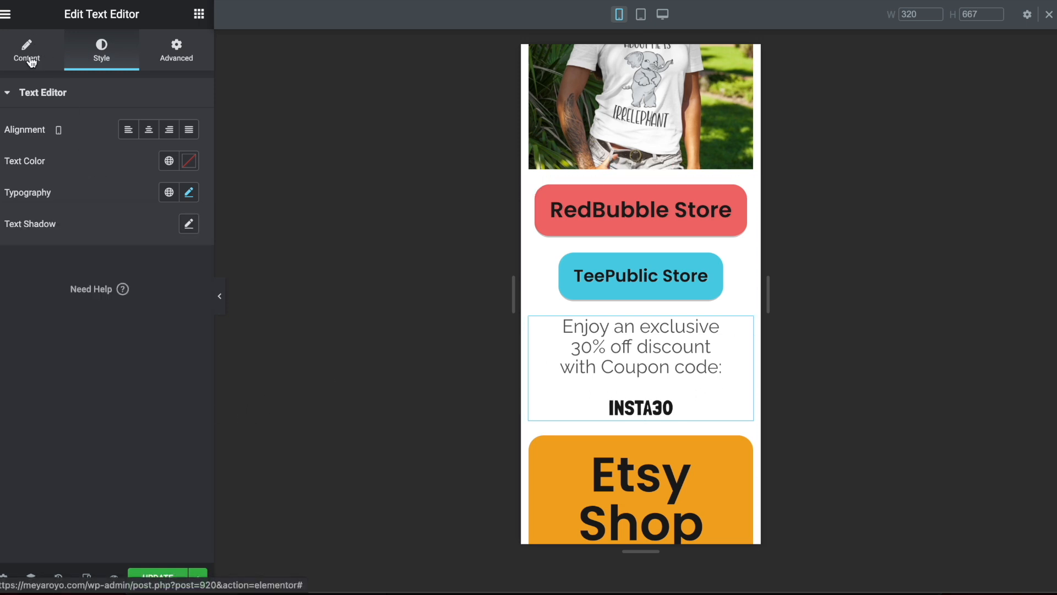
- Copy the INSTA30 line from the coupon text block and delete it there
{"action": "left_click", "coordinate": [32, 61]}
{"action": "double_click", "coordinate": [108, 376]}
{"action": "key", "text": "ctrl+c"}
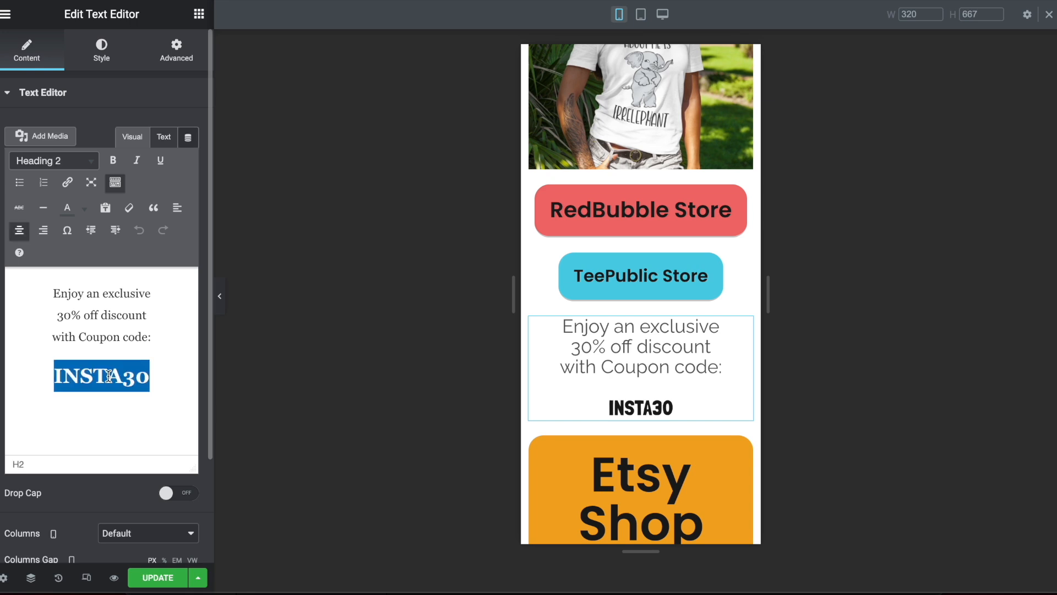
{"action": "key", "text": "BackSpace"}
{"action": "key", "text": "BackSpace"}
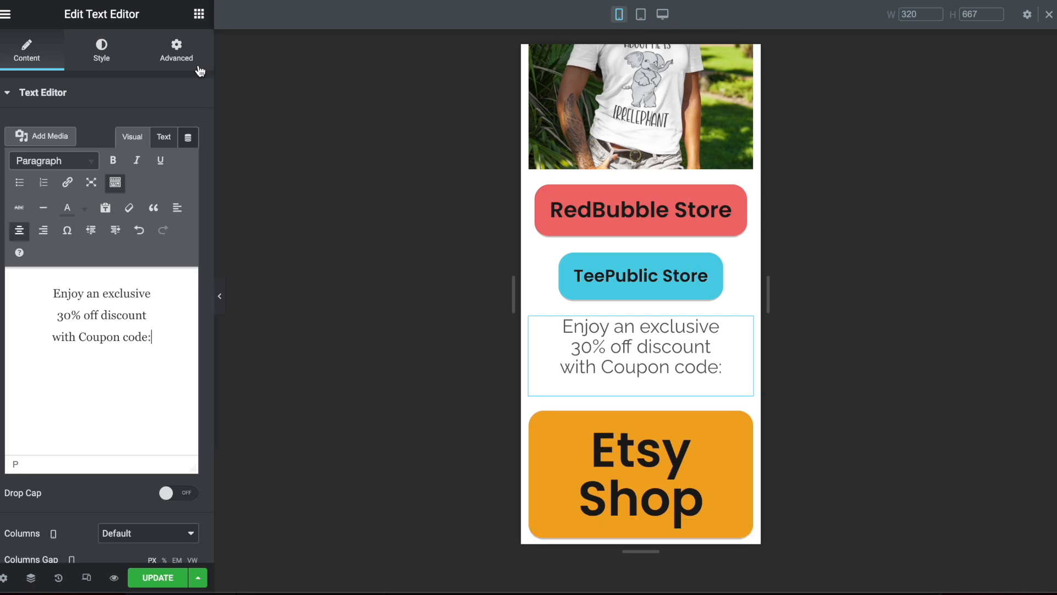
- Add a heading between the coupon text and the Etsy Shop button, with the copied INSTA30 as its title
{"action": "left_click", "coordinate": [191, 58]}
{"action": "left_click", "coordinate": [199, 14]}
{"action": "left_click_drag", "start_coordinate": [164, 166], "coordinate": [609, 392]}
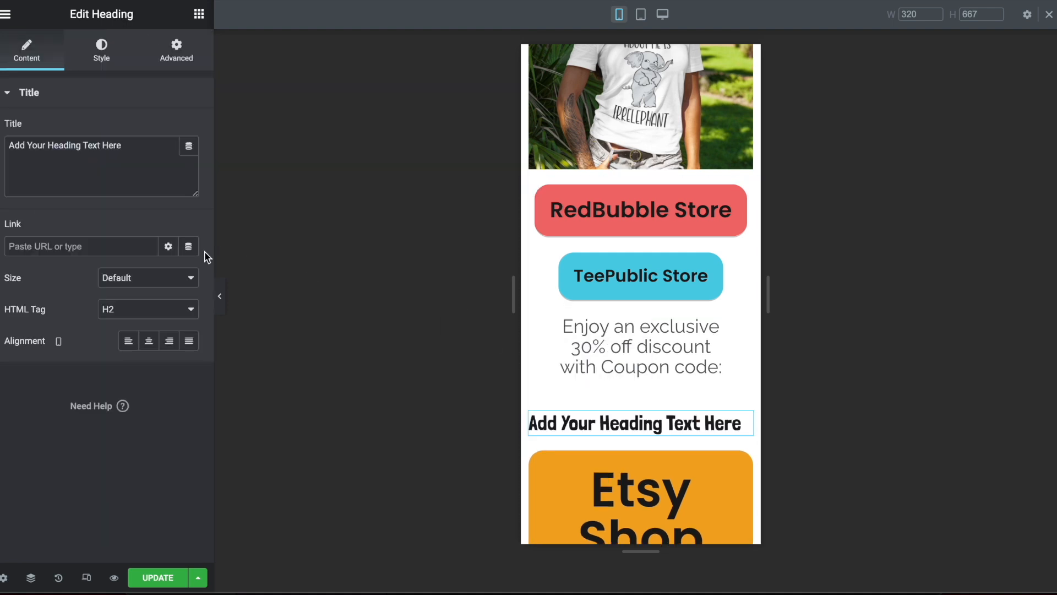
{"action": "triple_click", "coordinate": [68, 147]}
{"action": "key", "text": "ctrl+v"}
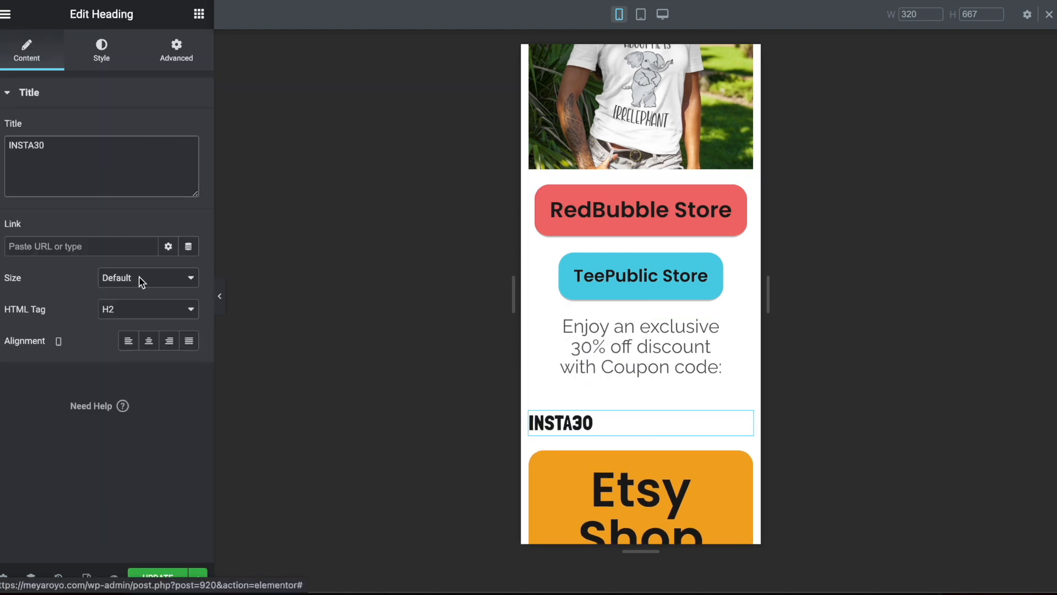
- Center-align the INSTA30 heading and set its size to XXL
{"action": "left_click", "coordinate": [149, 341]}
{"action": "left_click", "coordinate": [150, 281]}
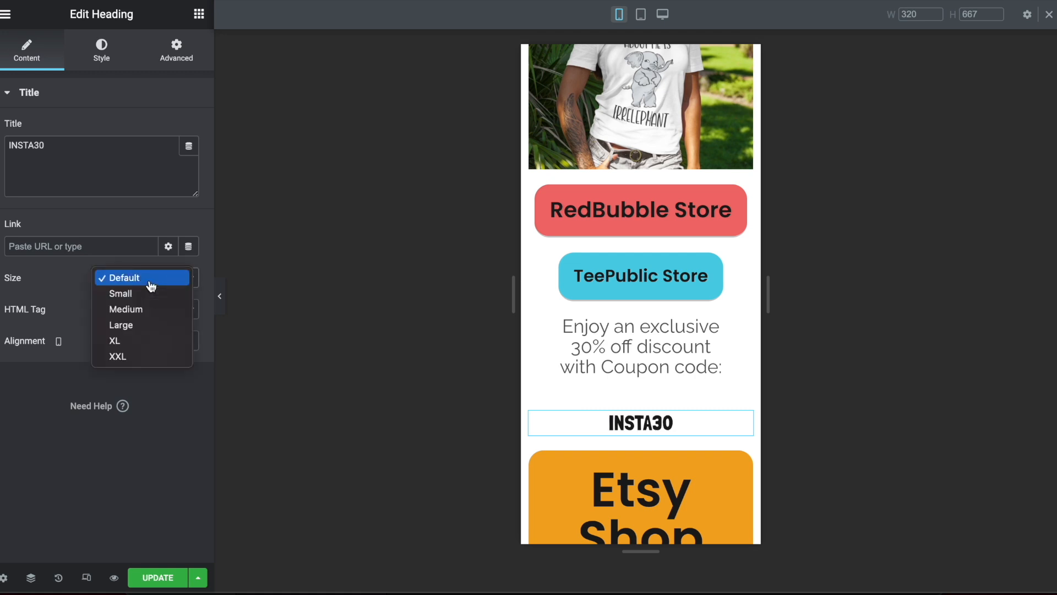
{"action": "left_click", "coordinate": [149, 345]}
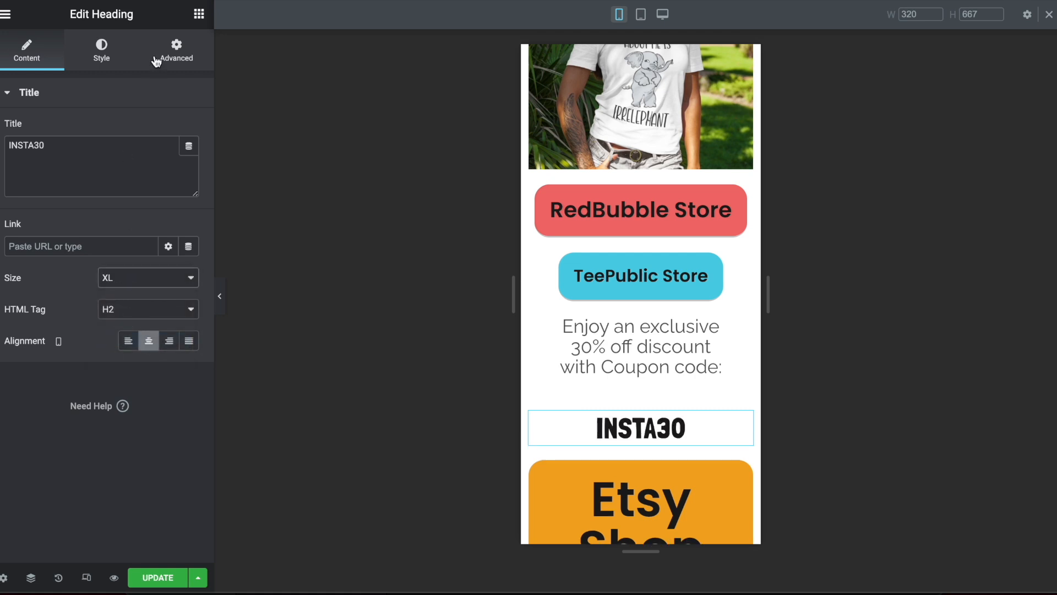
{"action": "left_click", "coordinate": [113, 279]}
{"action": "left_click", "coordinate": [115, 295]}
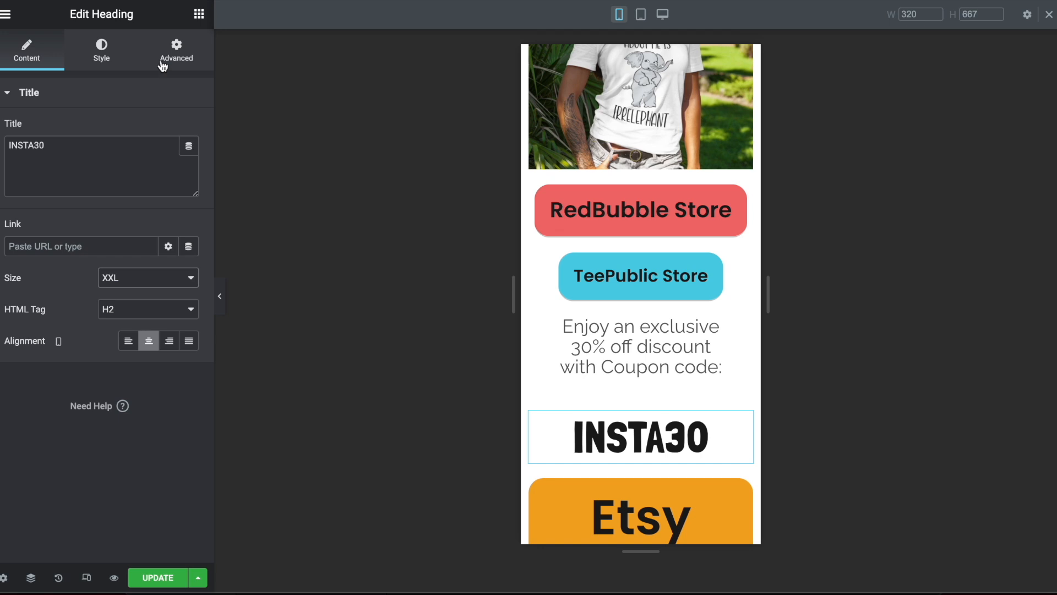
- Set the INSTA30 heading's text color to a strong, saturated red
{"action": "left_click", "coordinate": [101, 52]}
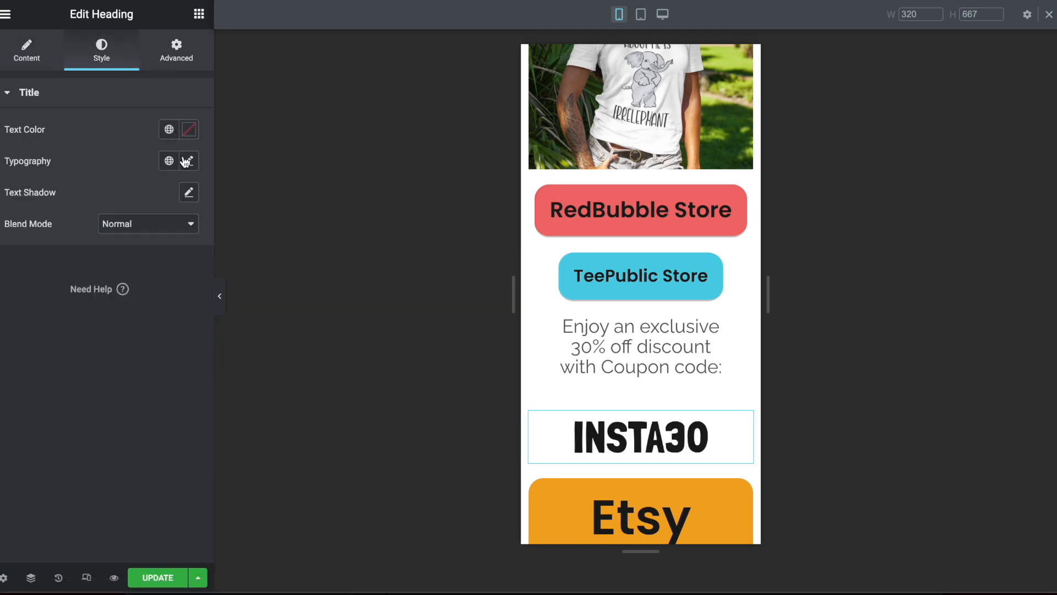
{"action": "left_click", "coordinate": [190, 130]}
{"action": "left_click", "coordinate": [127, 199]}
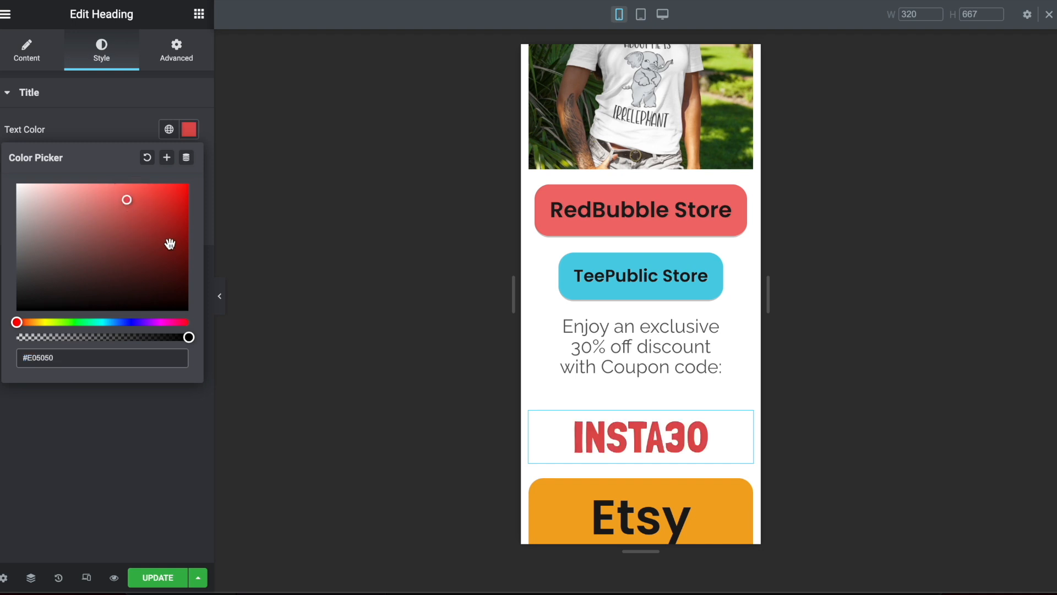
{"action": "left_click", "coordinate": [164, 199]}
{"action": "left_click", "coordinate": [135, 108]}
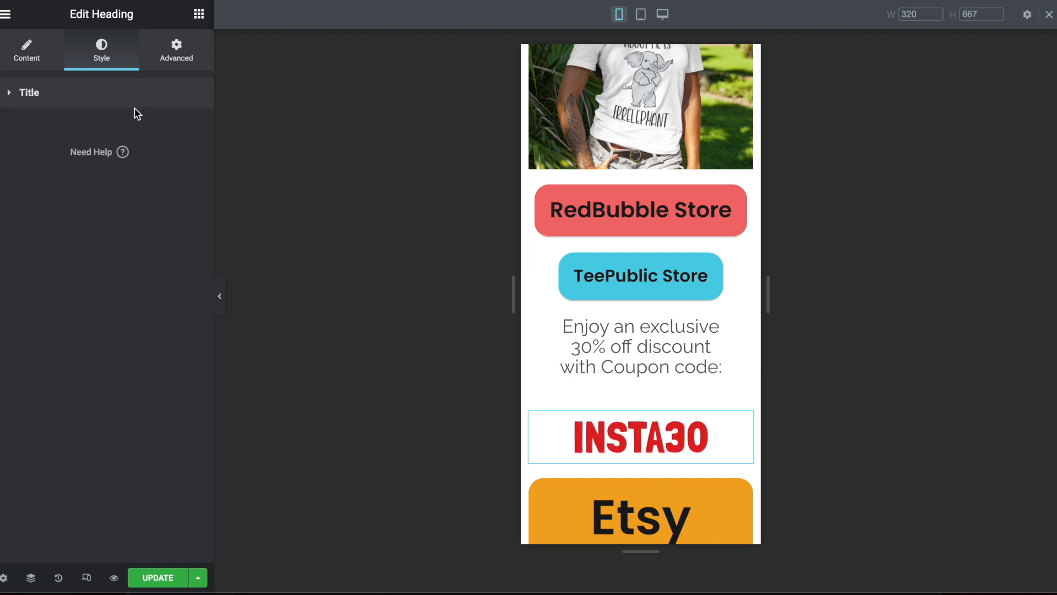
{"action": "left_click", "coordinate": [105, 88]}
- Give the INSTA30 heading a black text shadow with color rgba(0, 0, 0, 0.58)
{"action": "left_click", "coordinate": [189, 192]}
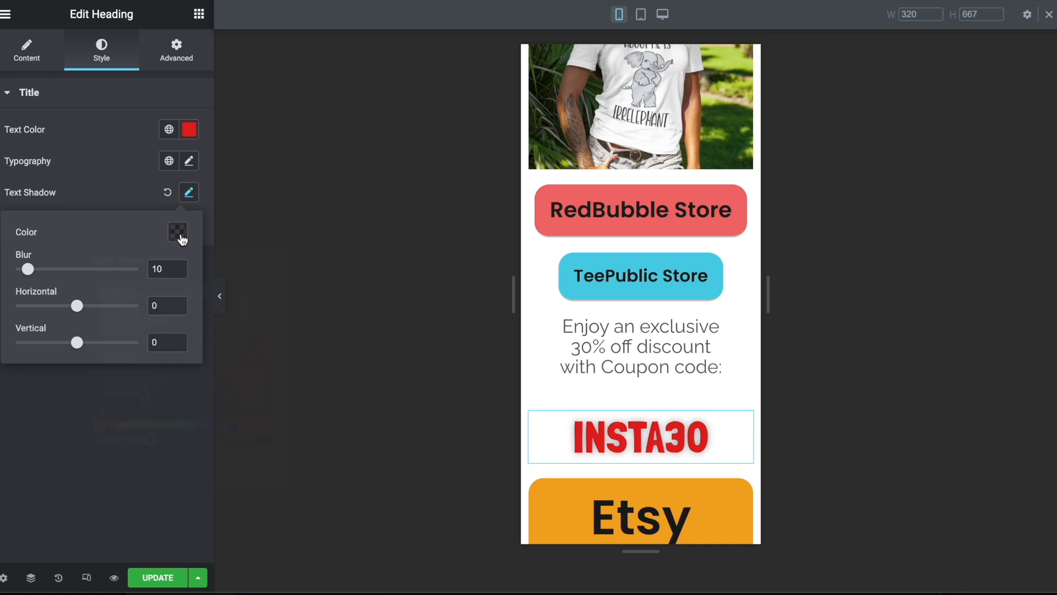
{"action": "left_click", "coordinate": [181, 238]}
{"action": "left_click", "coordinate": [255, 440]}
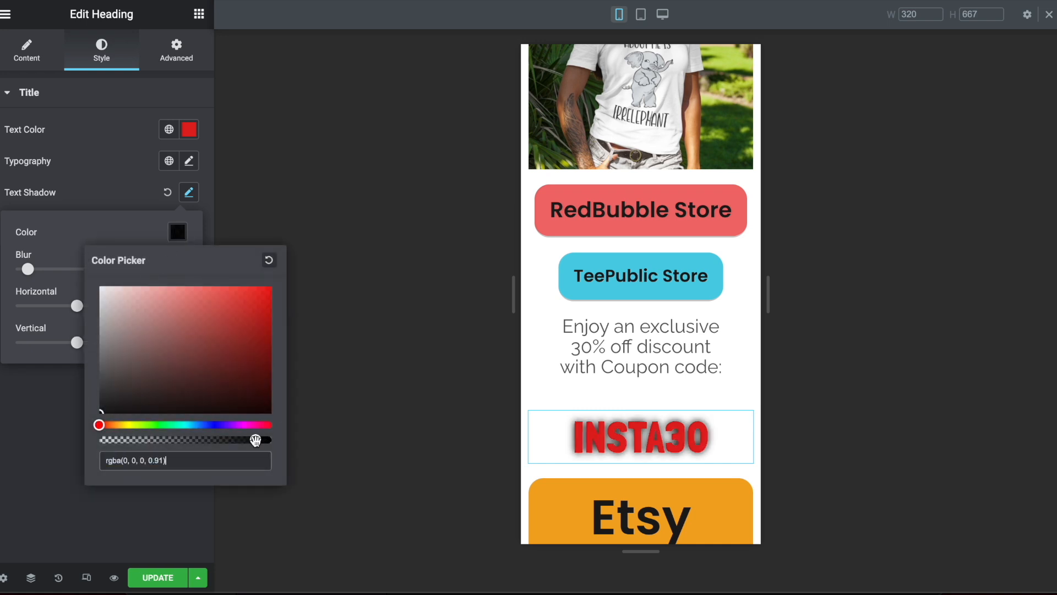
{"action": "left_click", "coordinate": [199, 439]}
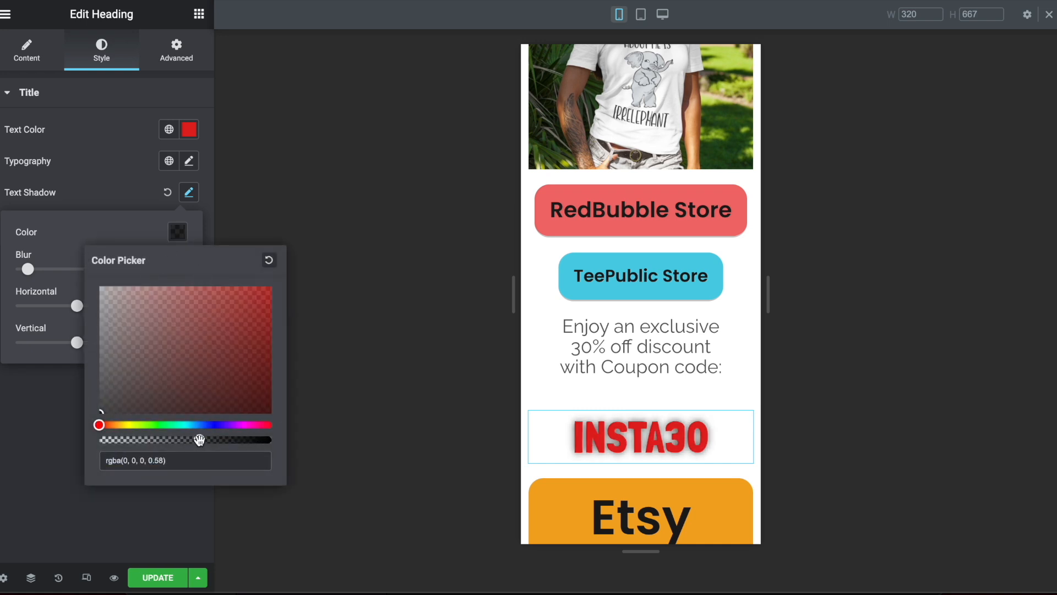
{"action": "left_click", "coordinate": [137, 204]}
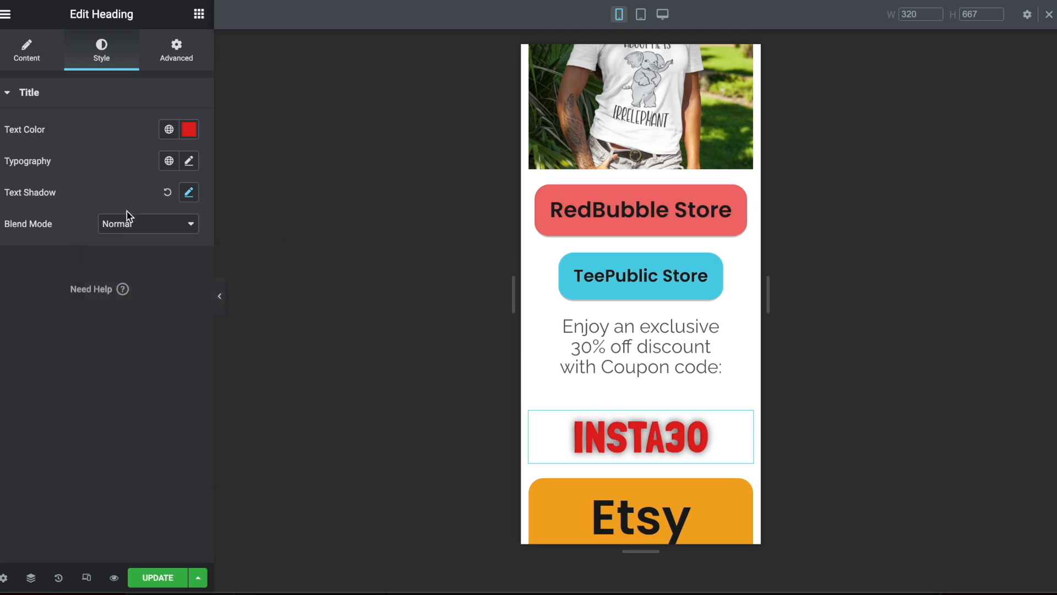
- Offset the INSTA30 heading's text shadow to -33 horizontally and -12 vertically
{"action": "left_click", "coordinate": [189, 194]}
{"action": "left_click_drag", "start_coordinate": [84, 311], "coordinate": [58, 308]}
{"action": "left_click_drag", "start_coordinate": [78, 343], "coordinate": [71, 344]}
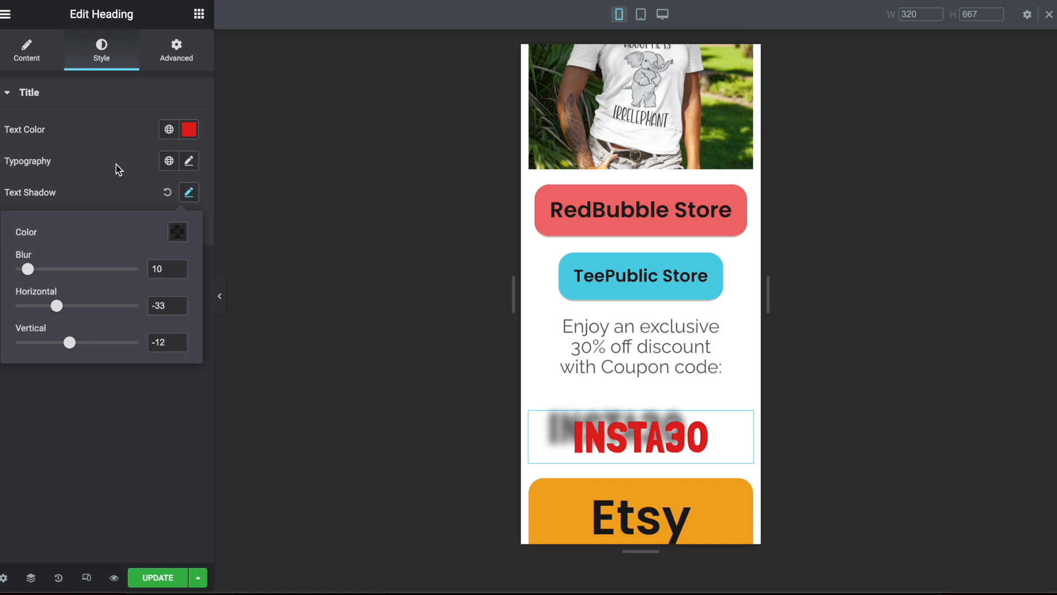
{"action": "left_click", "coordinate": [152, 162]}
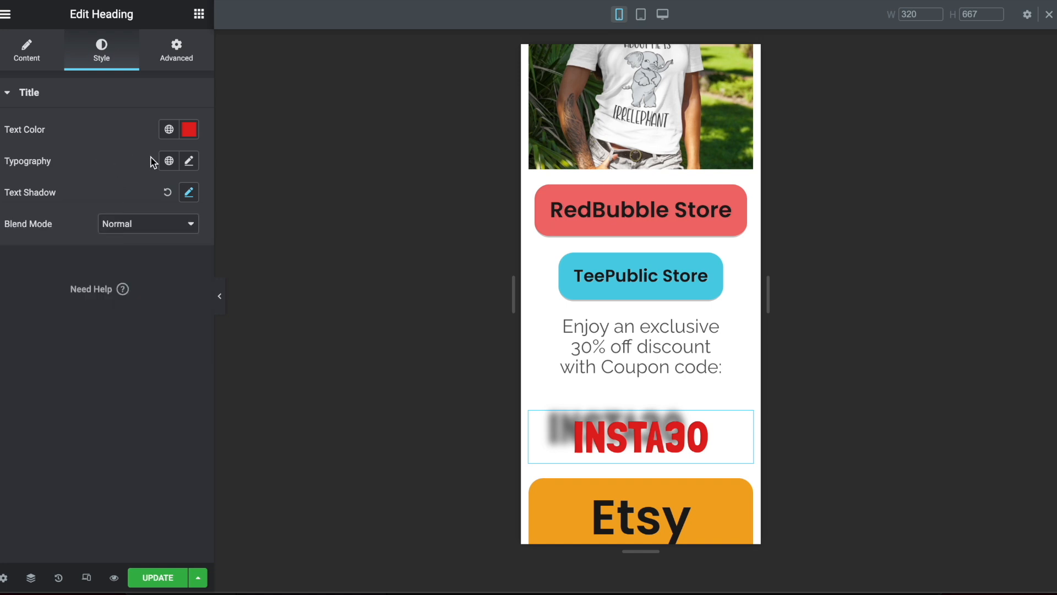
- Change the INSTA30 heading's text shadow color to a semi-transparent red
{"action": "left_click", "coordinate": [190, 192]}
{"action": "left_click", "coordinate": [177, 231]}
{"action": "left_click_drag", "start_coordinate": [223, 402], "coordinate": [244, 392]}
{"action": "left_click_drag", "start_coordinate": [249, 351], "coordinate": [293, 326]}
{"action": "left_click", "coordinate": [122, 176]}
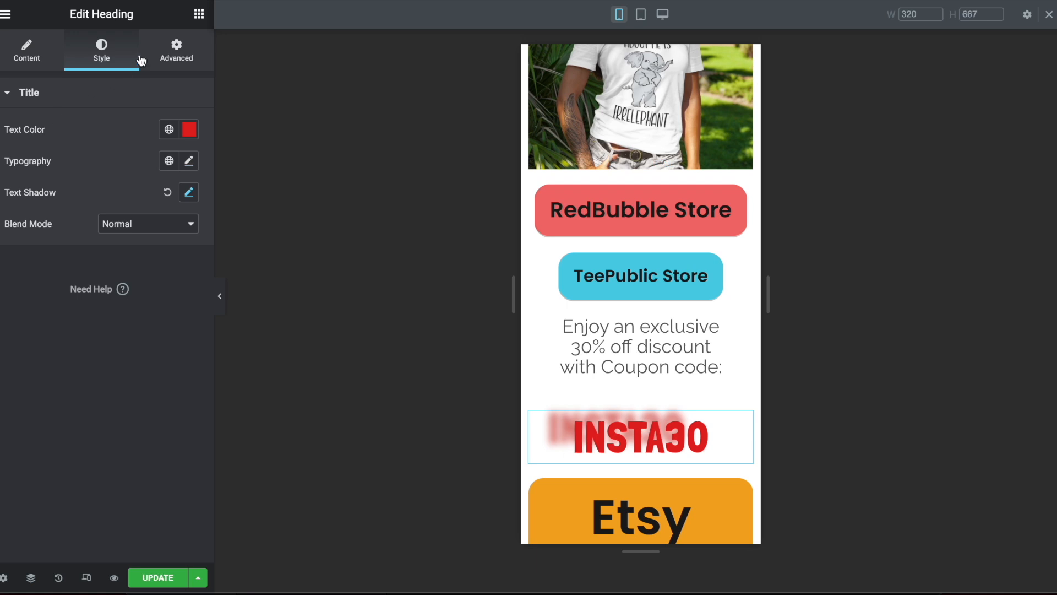
- Unlink the INSTA30 heading's margins, set its top margin to -40 px, and review the mobile page without the editing panel
{"action": "left_click", "coordinate": [173, 53]}
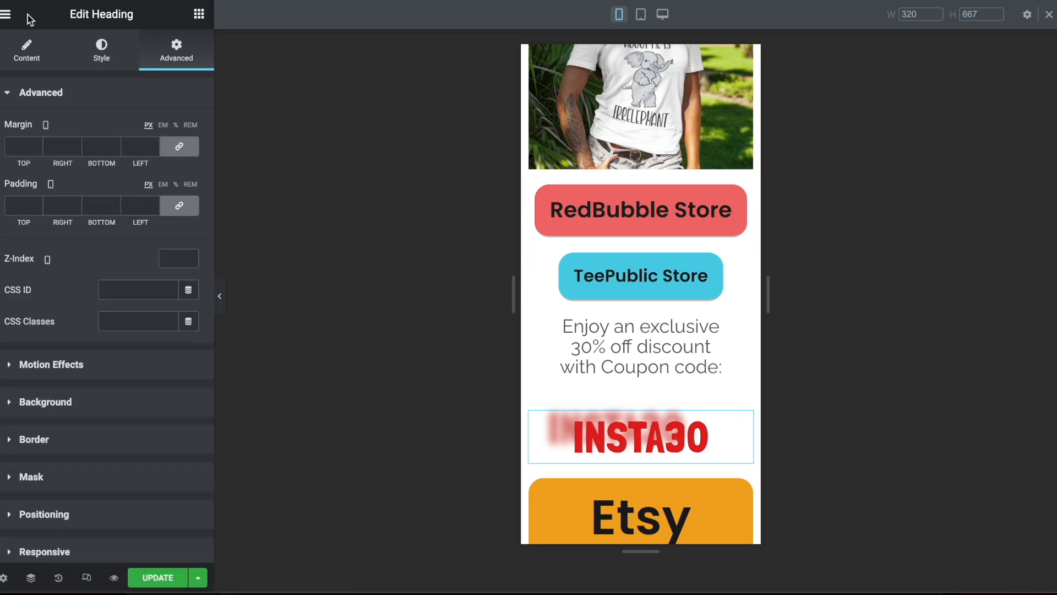
{"action": "left_click", "coordinate": [179, 146]}
{"action": "left_click", "coordinate": [15, 146]}
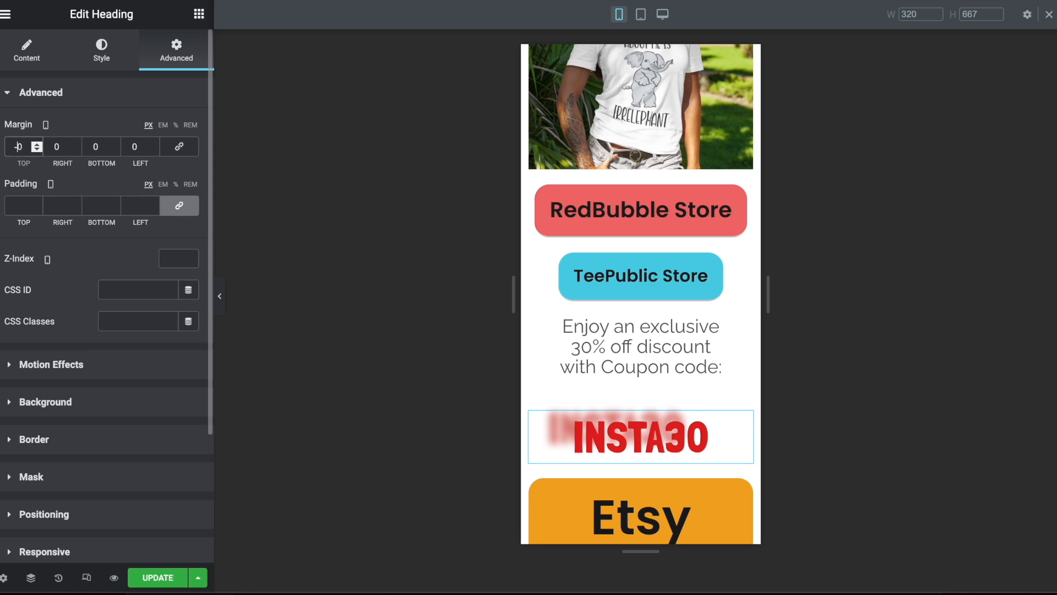
{"action": "type", "text": "-20"}
{"action": "key", "text": "BackSpace"}
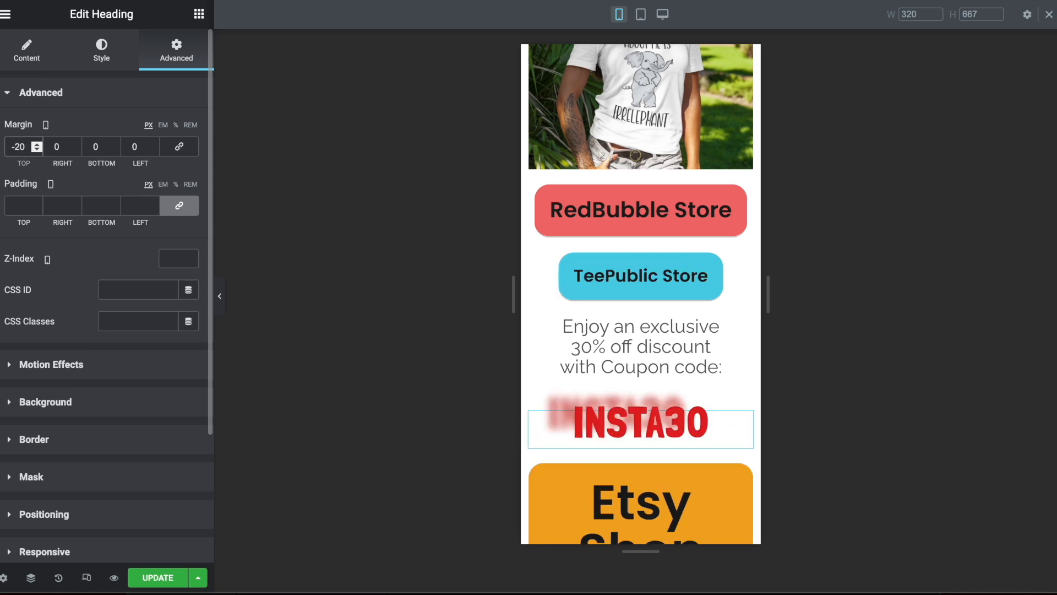
{"action": "key", "text": "BackSpace"}
{"action": "type", "text": "4"}
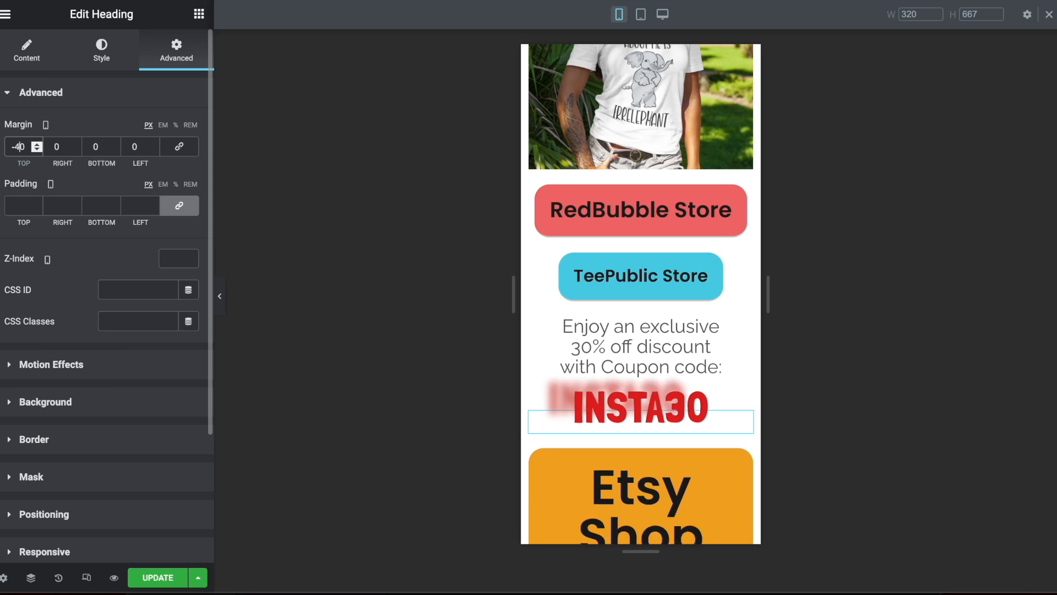
{"action": "left_click", "coordinate": [220, 296]}
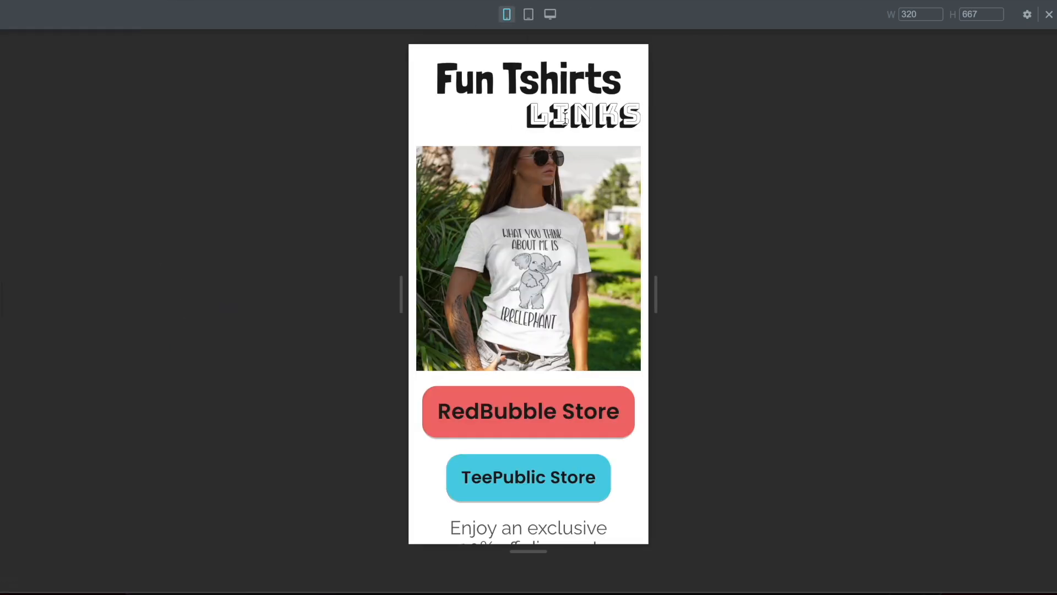
{"action": "scroll", "coordinate": [557, 174], "scroll_direction": "down", "scroll_amount": 2}
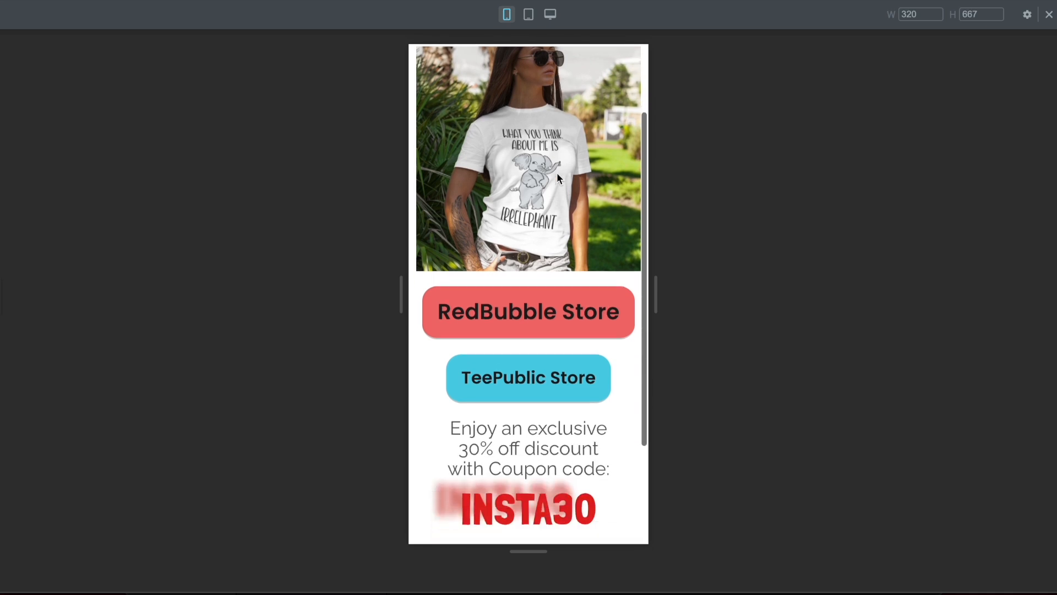
{"action": "scroll", "coordinate": [529, 100], "scroll_direction": "down", "scroll_amount": 3}
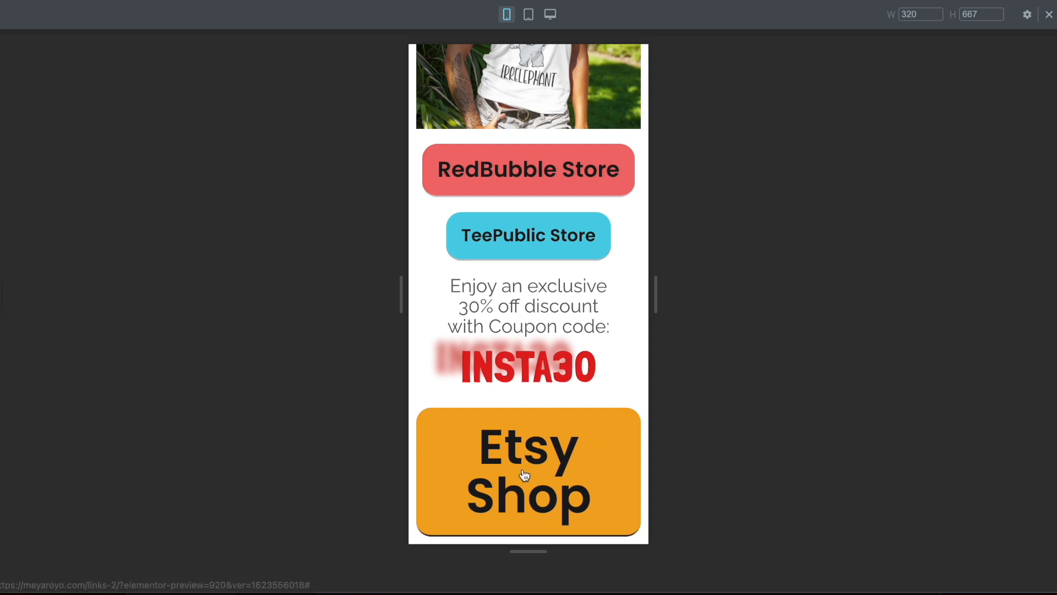
{"action": "left_click", "coordinate": [6, 296]}
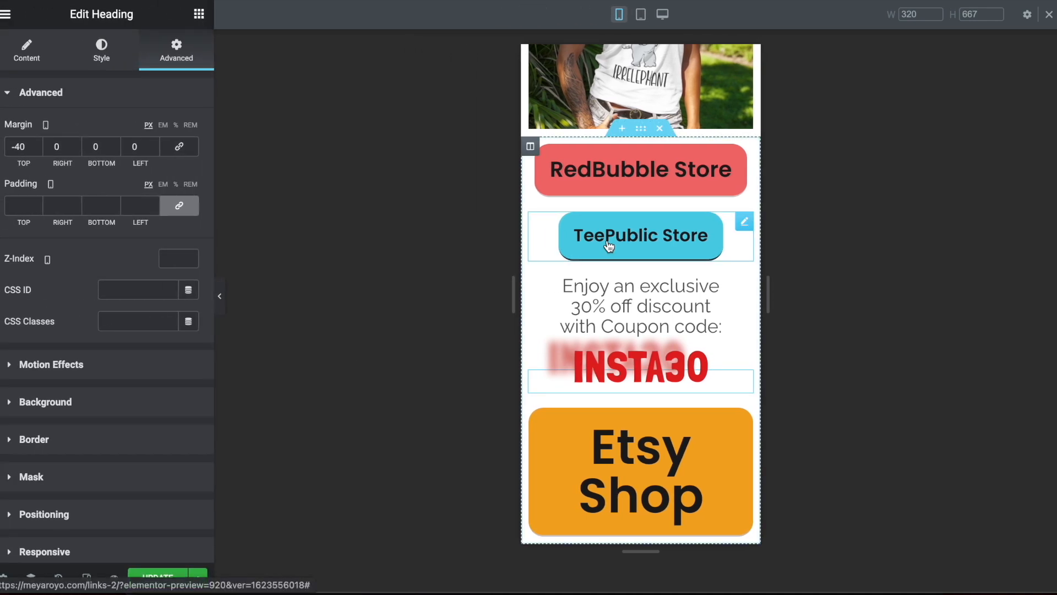
- Delete the Etsy Shop button, the coupon text, the INSTA30 heading and the TeePublic Store button from the page
{"action": "left_click", "coordinate": [745, 282]}
{"action": "right_click", "coordinate": [745, 418]}
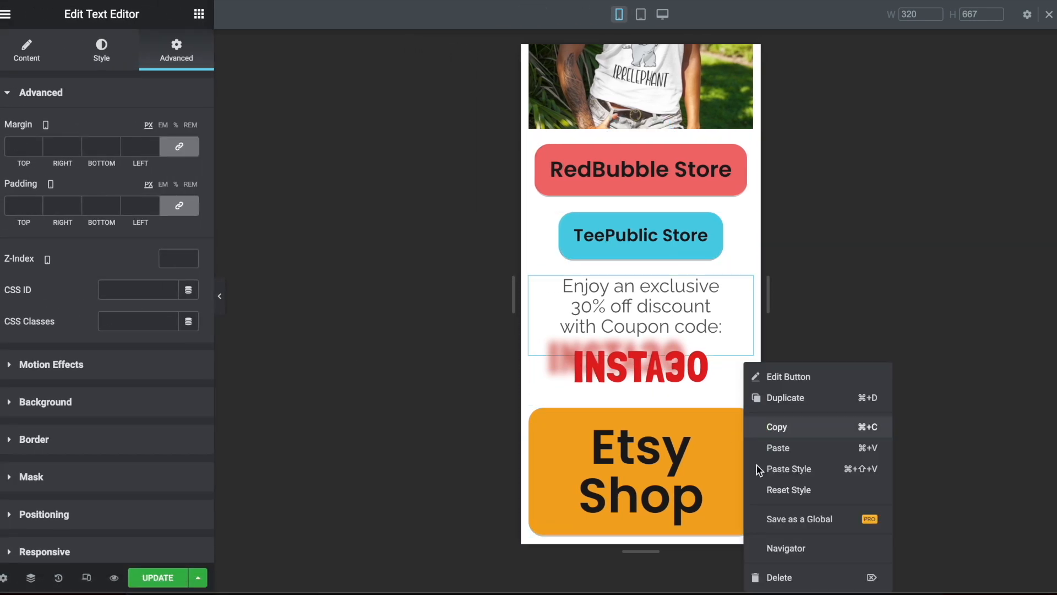
{"action": "left_click", "coordinate": [788, 576]}
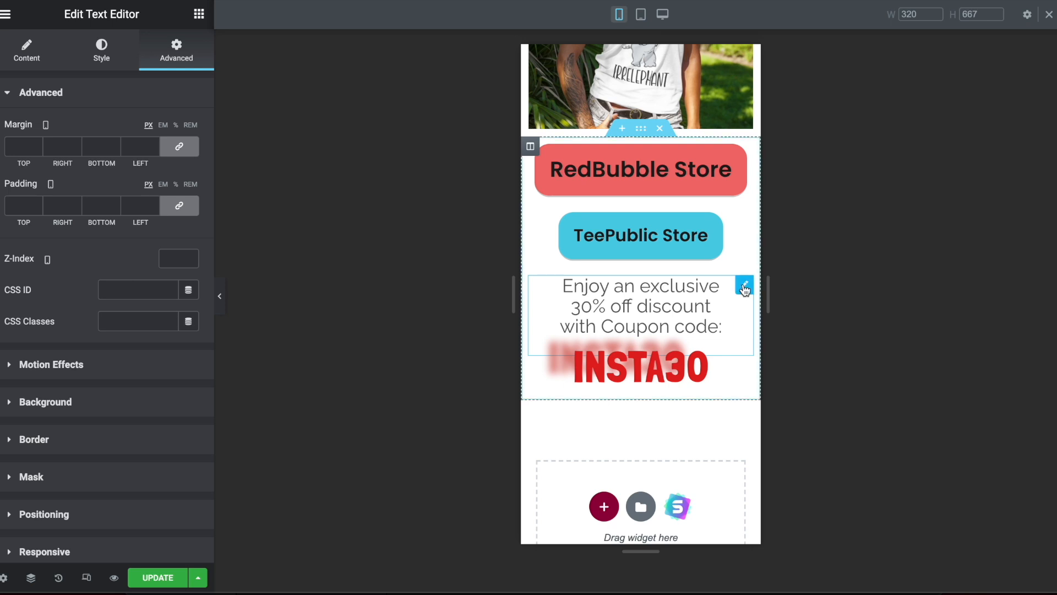
{"action": "right_click", "coordinate": [744, 287]}
{"action": "left_click", "coordinate": [790, 498]}
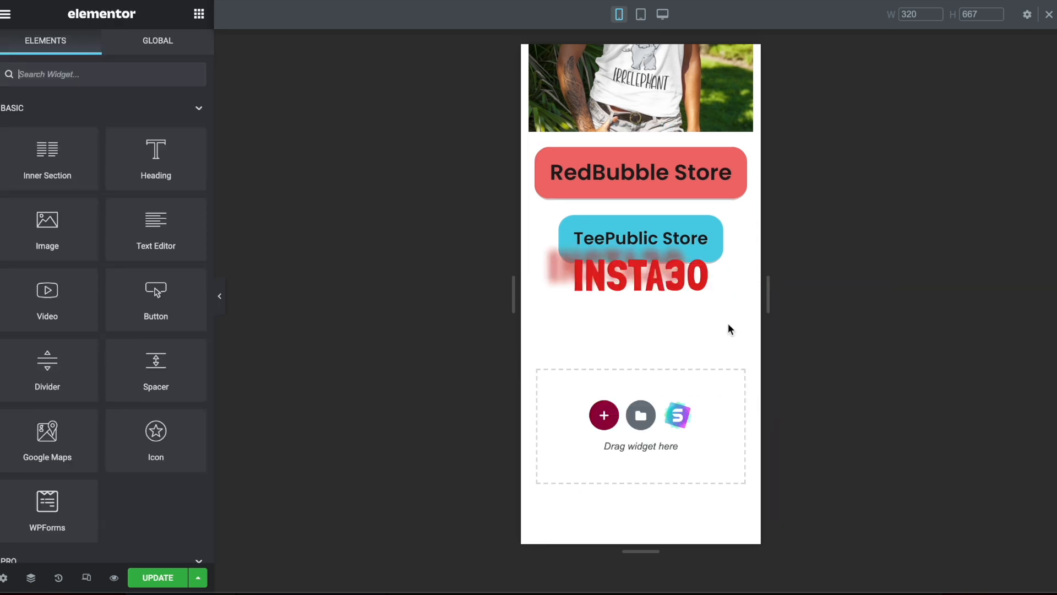
{"action": "right_click", "coordinate": [743, 288]}
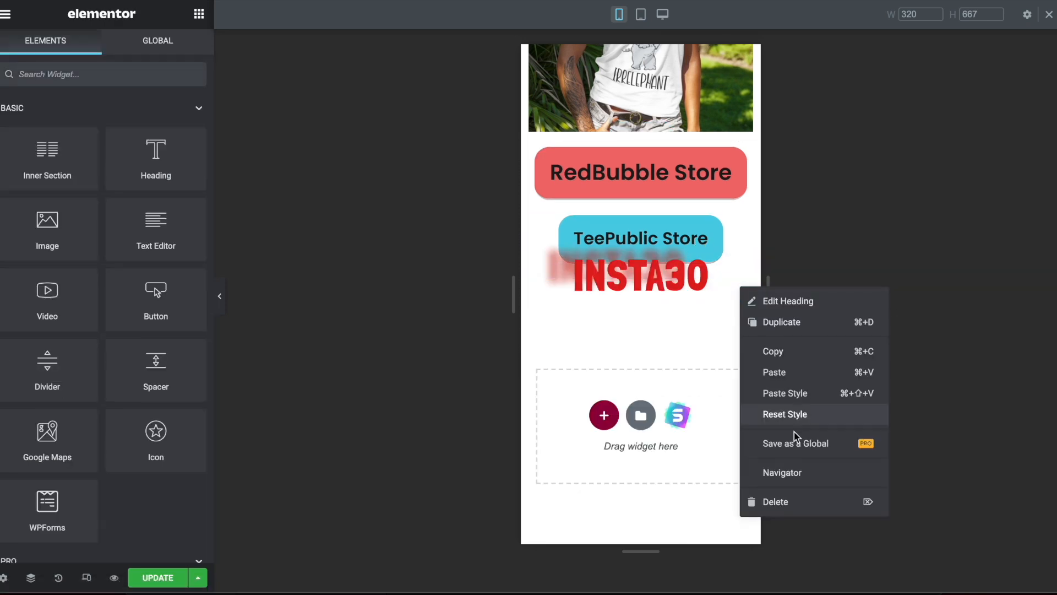
{"action": "left_click", "coordinate": [789, 499]}
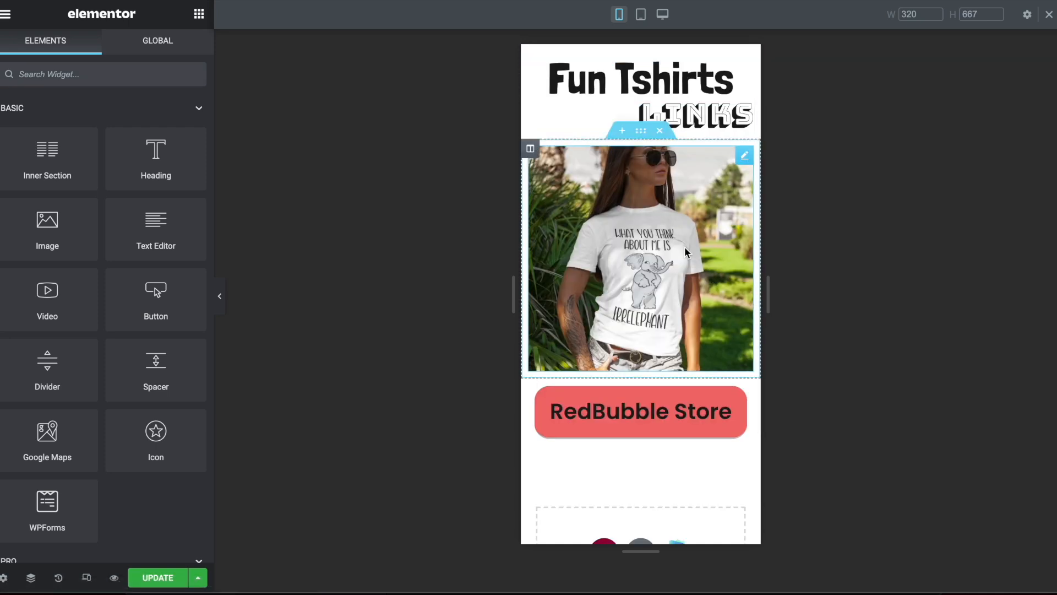
- Add a centered H1 heading reading "Trending Designs:" below the RedBubble Store button
{"action": "scroll", "coordinate": [702, 308], "scroll_direction": "down", "scroll_amount": 3}
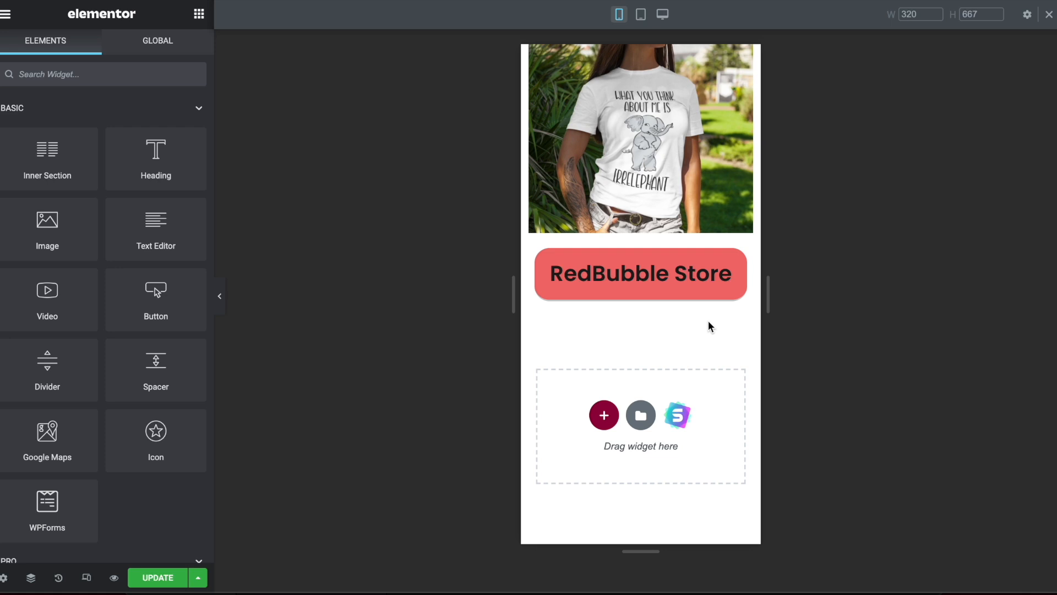
{"action": "scroll", "coordinate": [641, 286], "scroll_direction": "up", "scroll_amount": 3}
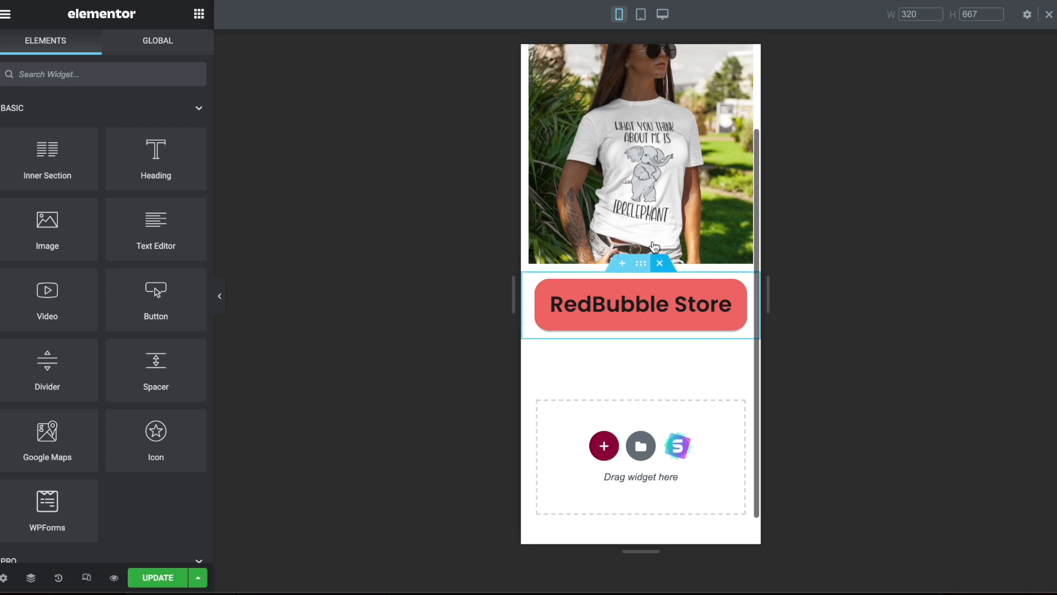
{"action": "scroll", "coordinate": [654, 245], "scroll_direction": "down", "scroll_amount": 3}
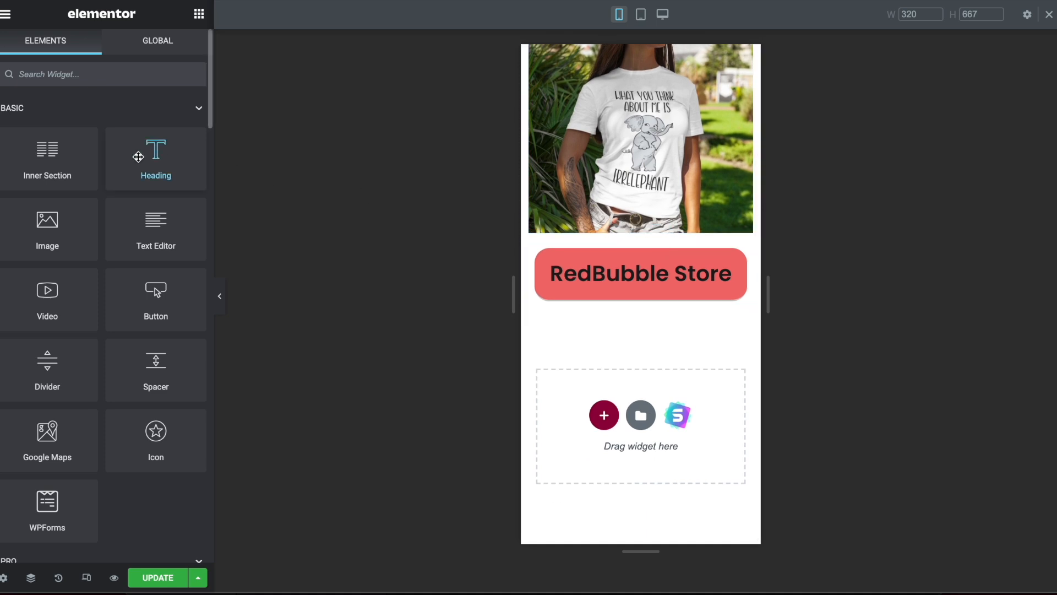
{"action": "left_click_drag", "start_coordinate": [149, 162], "coordinate": [641, 298]}
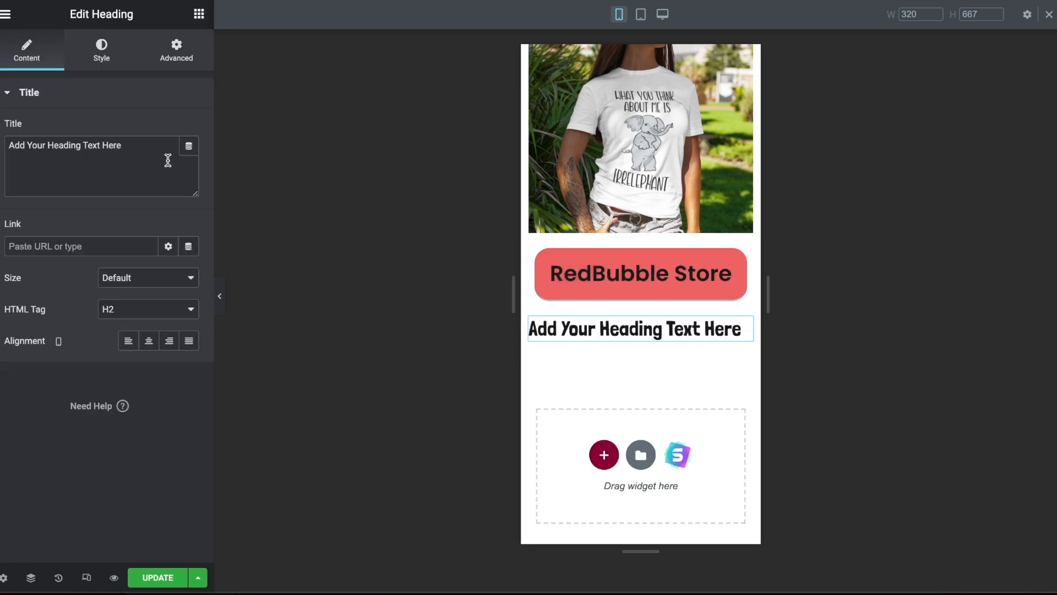
{"action": "triple_click", "coordinate": [144, 154]}
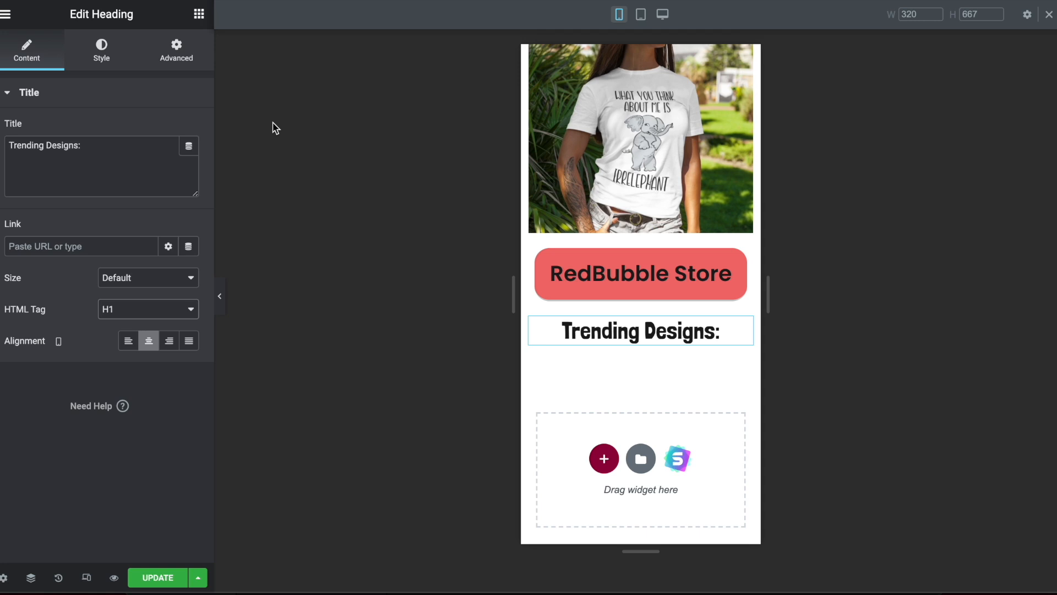
- Add an image widget below the Trending Designs heading and browse the media library for a picture
{"action": "left_click", "coordinate": [199, 14]}
{"action": "left_click_drag", "start_coordinate": [56, 236], "coordinate": [616, 334]}
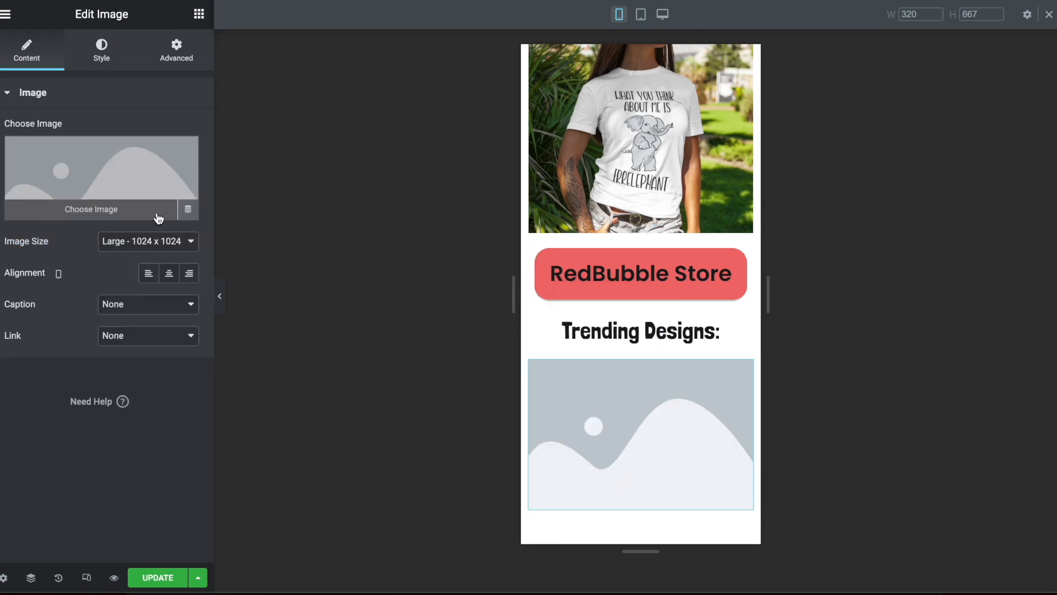
{"action": "left_click", "coordinate": [105, 180]}
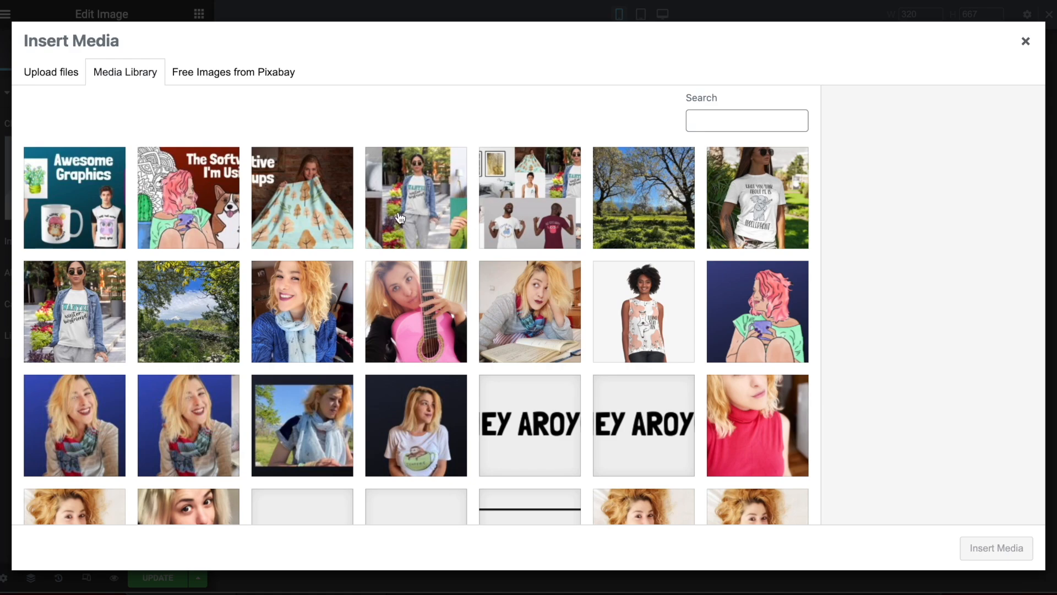
{"action": "scroll", "coordinate": [397, 217], "scroll_direction": "down", "scroll_amount": 10}
{"action": "scroll", "coordinate": [396, 217], "scroll_direction": "up", "scroll_amount": 10}
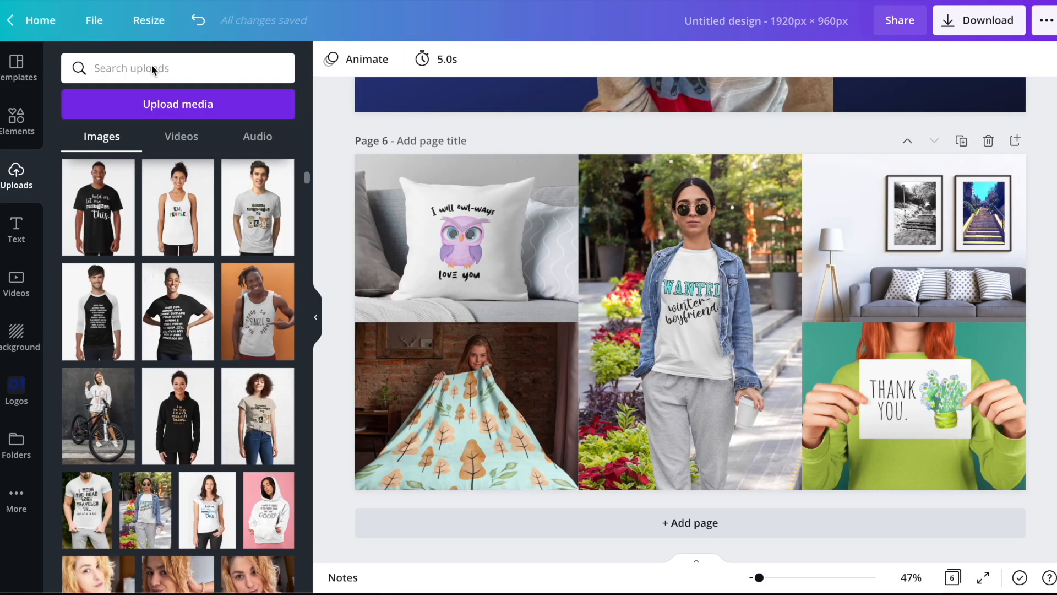
- Switch to Canva, open the 800 × 800 px untitled design with the photo of the woman reading, and go through its pages
{"action": "left_click", "coordinate": [34, 22]}
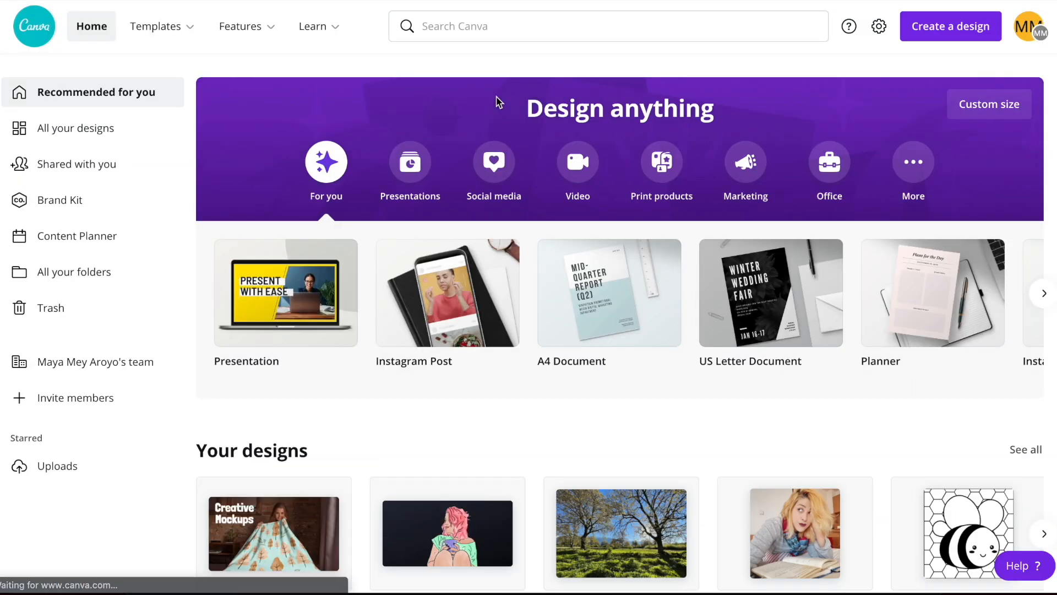
{"action": "scroll", "coordinate": [451, 309], "scroll_direction": "down", "scroll_amount": 4}
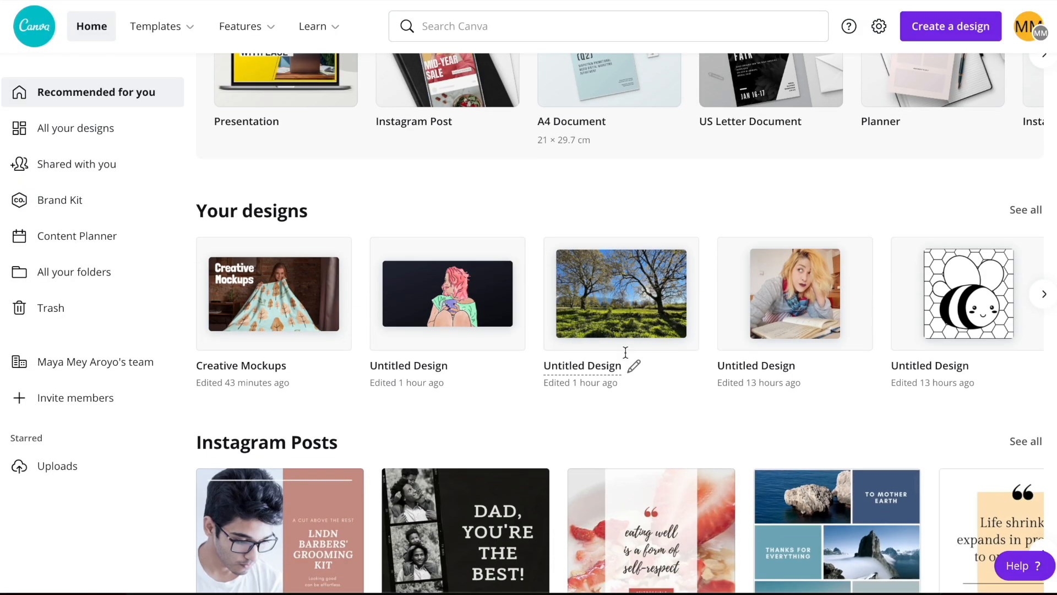
{"action": "left_click", "coordinate": [782, 331]}
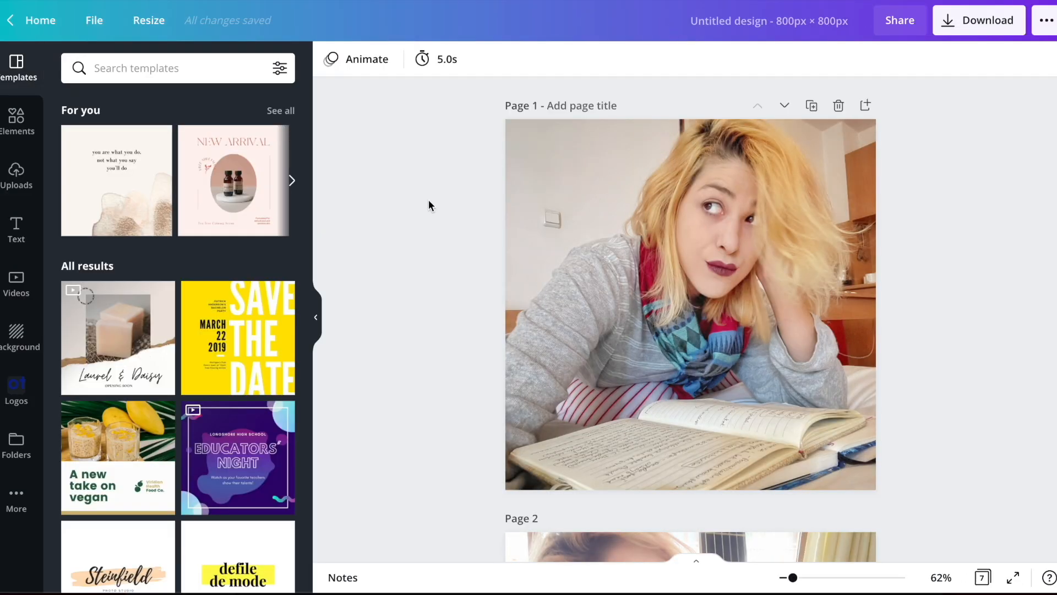
{"action": "scroll", "coordinate": [429, 200], "scroll_direction": "down", "scroll_amount": 20}
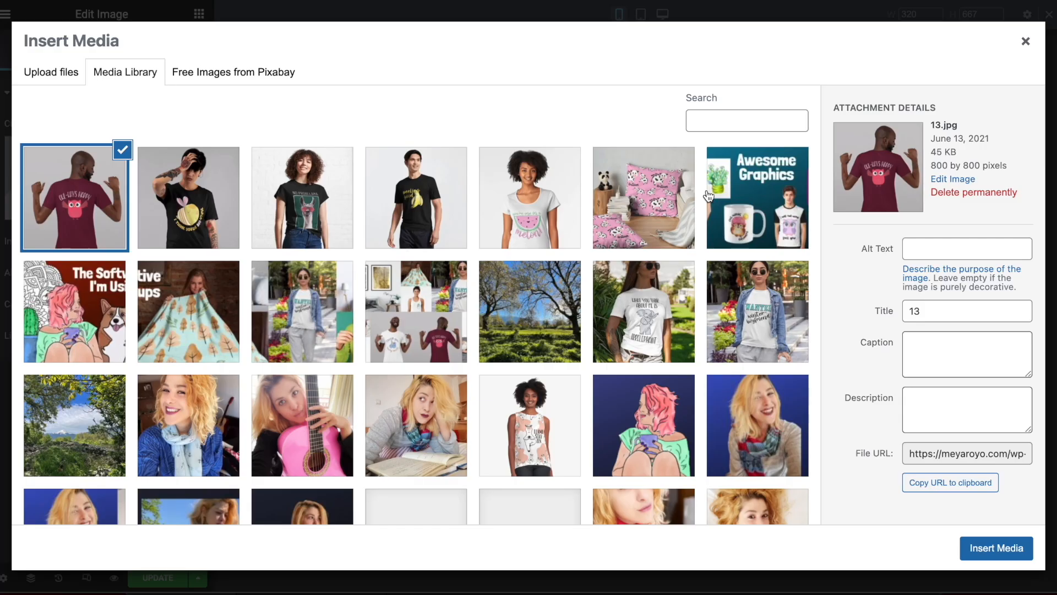
- Insert the photo of the woman in the white watermelon T-shirt from the media library into the image widget
{"action": "left_click", "coordinate": [549, 198]}
{"action": "left_click", "coordinate": [997, 547]}
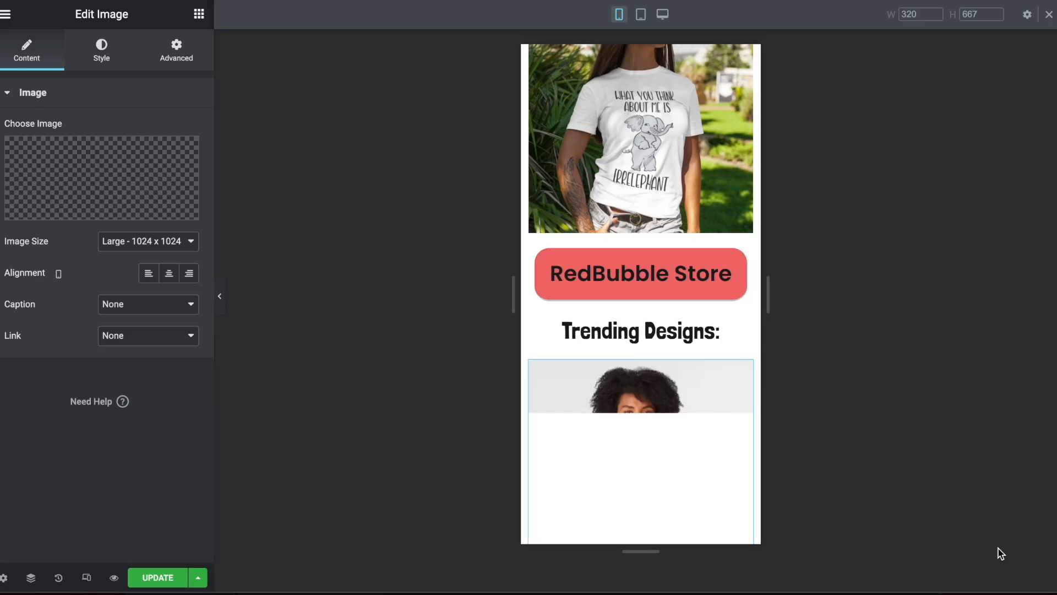
{"action": "scroll", "coordinate": [641, 275], "scroll_direction": "down", "scroll_amount": 2}
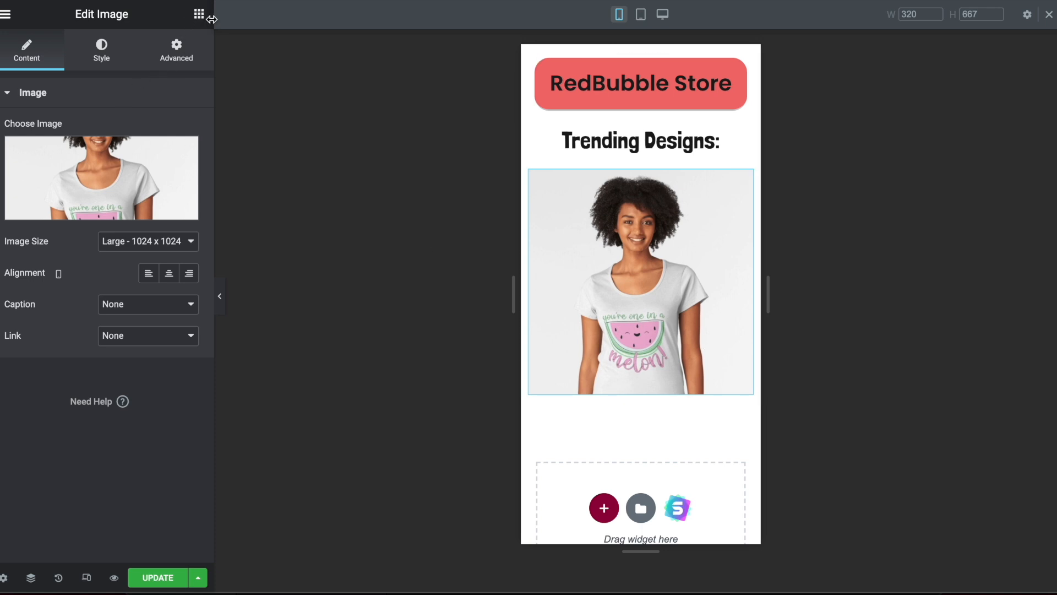
- Set the watermelon T-shirt image's link type to Custom URL
{"action": "left_click", "coordinate": [141, 342]}
{"action": "left_click", "coordinate": [143, 368]}
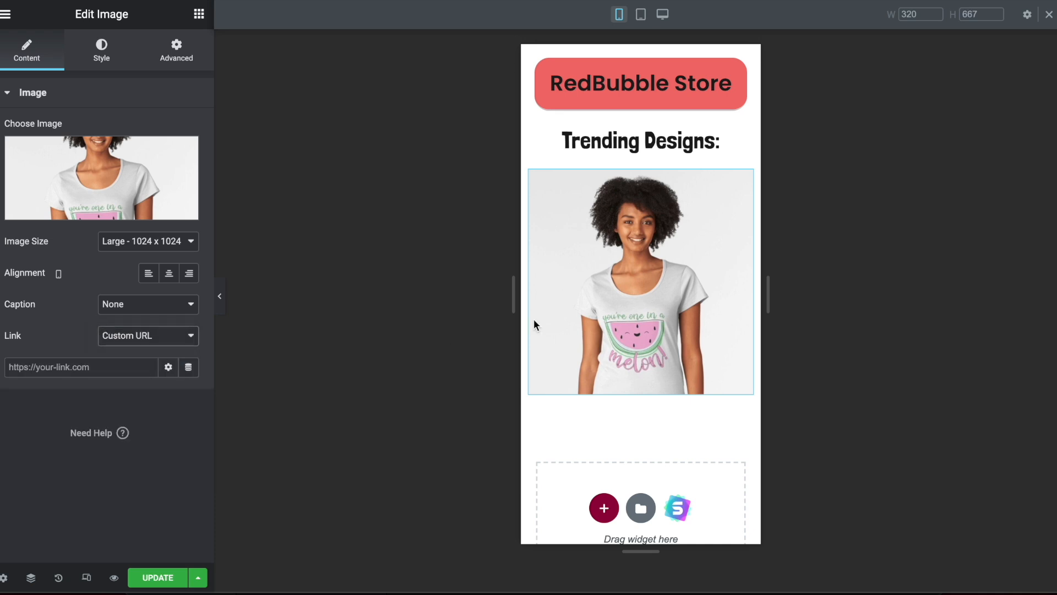
{"action": "left_click", "coordinate": [48, 374]}
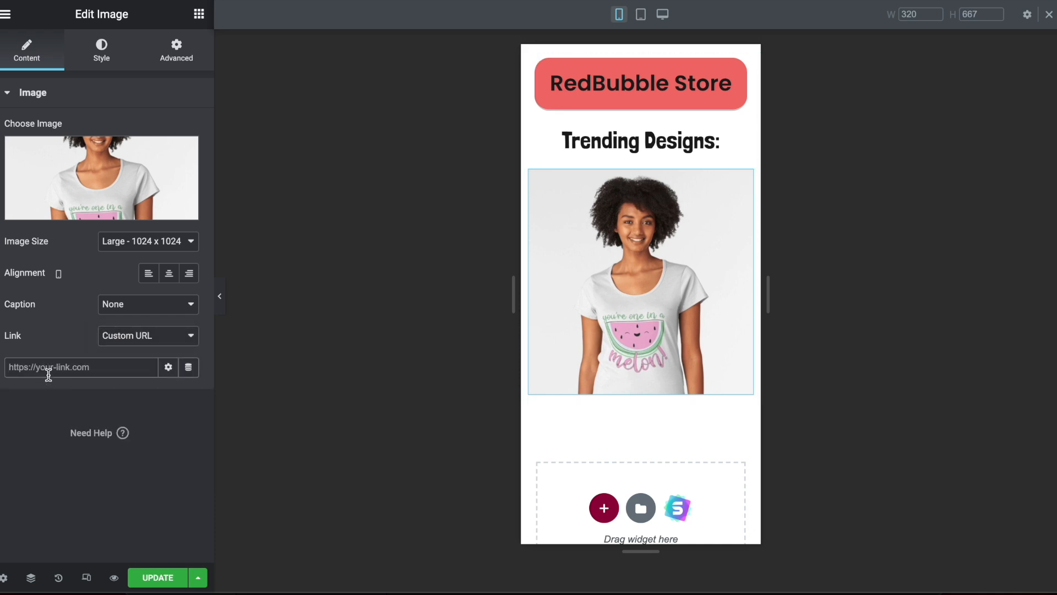
- Give the T-shirt image a custom caption reading "One in a Melon Tshirt"
{"action": "left_click", "coordinate": [136, 312]}
{"action": "left_click", "coordinate": [127, 334]}
{"action": "left_click", "coordinate": [121, 332]}
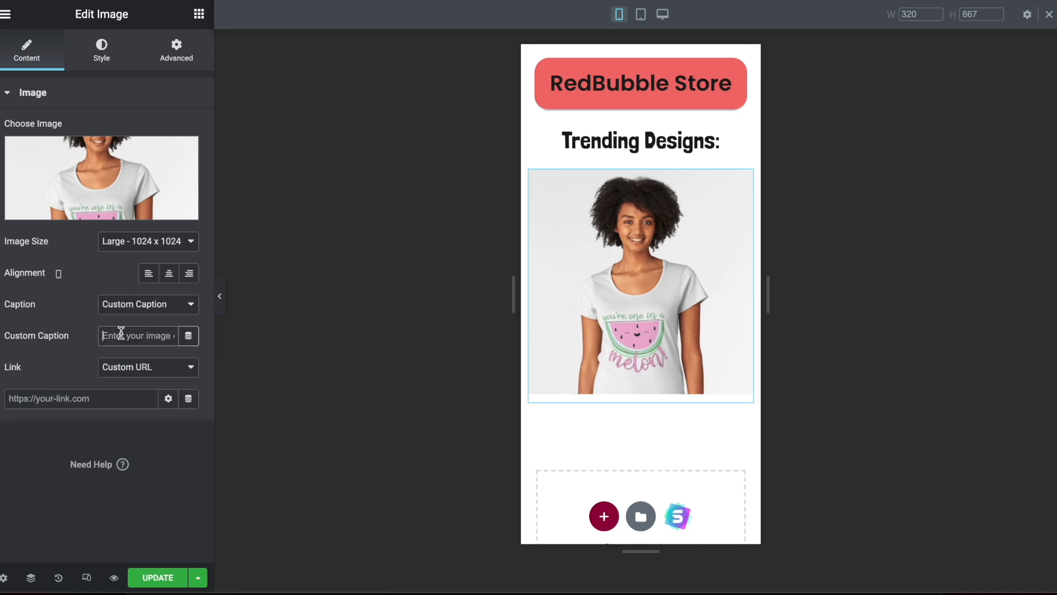
{"action": "type", "text": "One in a Melon Tshirt"}
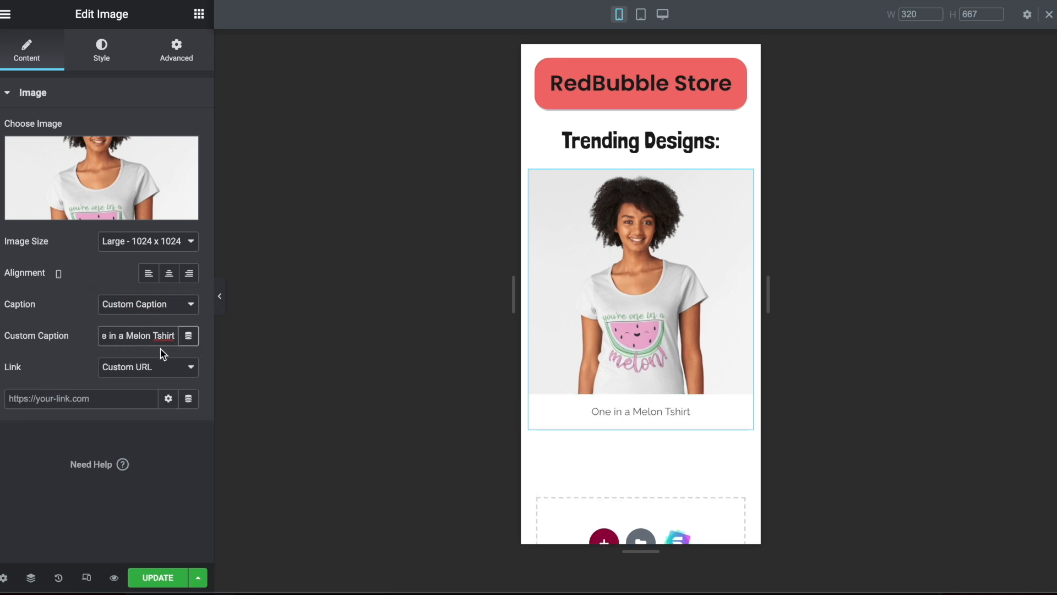
- Set the watermelon T-shirt caption's font size to 19 px
{"action": "left_click", "coordinate": [102, 62]}
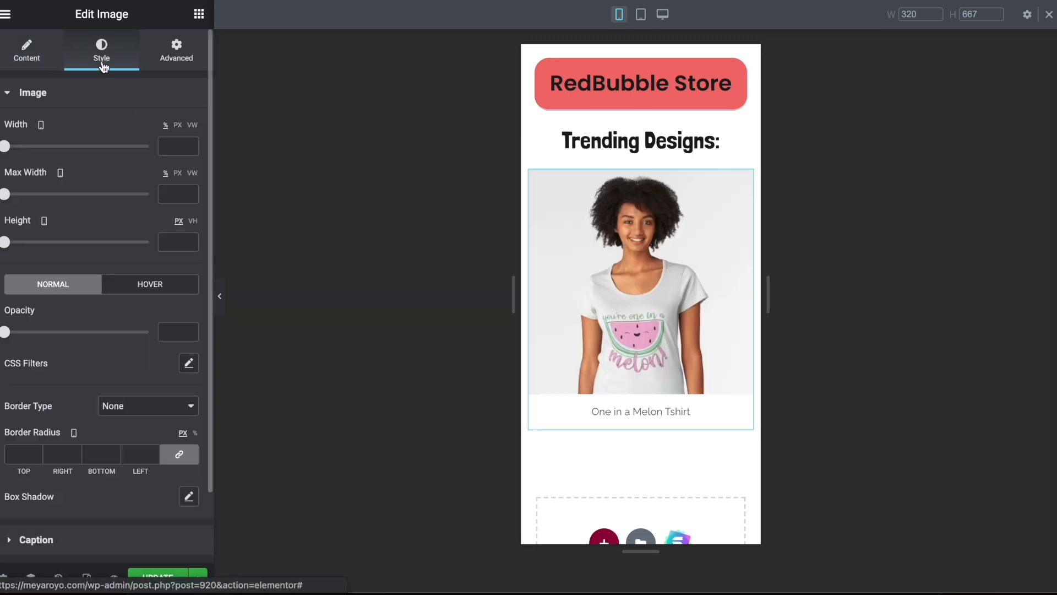
{"action": "scroll", "coordinate": [121, 306], "scroll_direction": "down", "scroll_amount": 3}
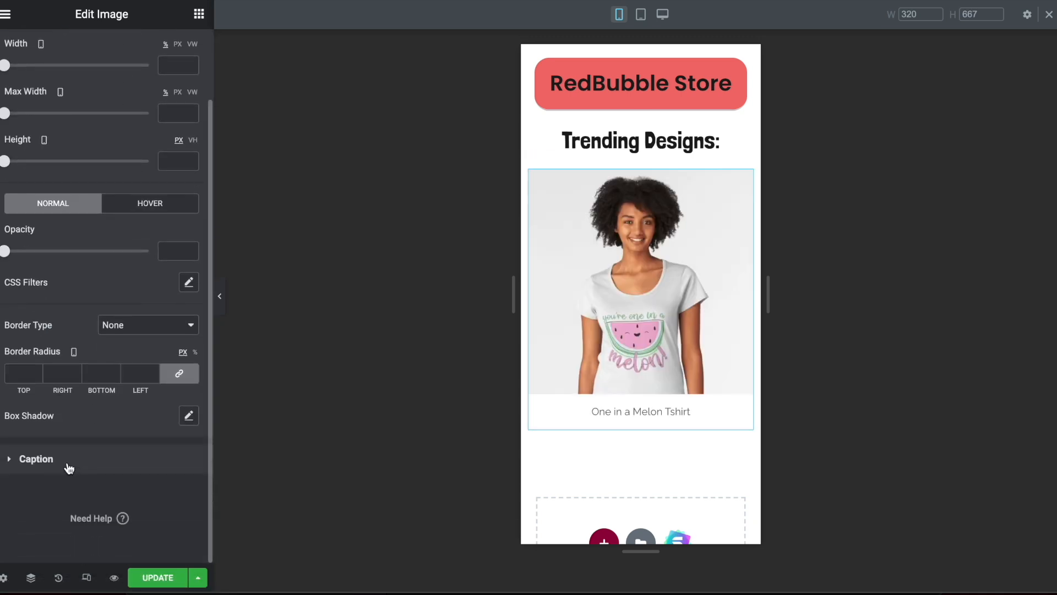
{"action": "left_click", "coordinate": [68, 467]}
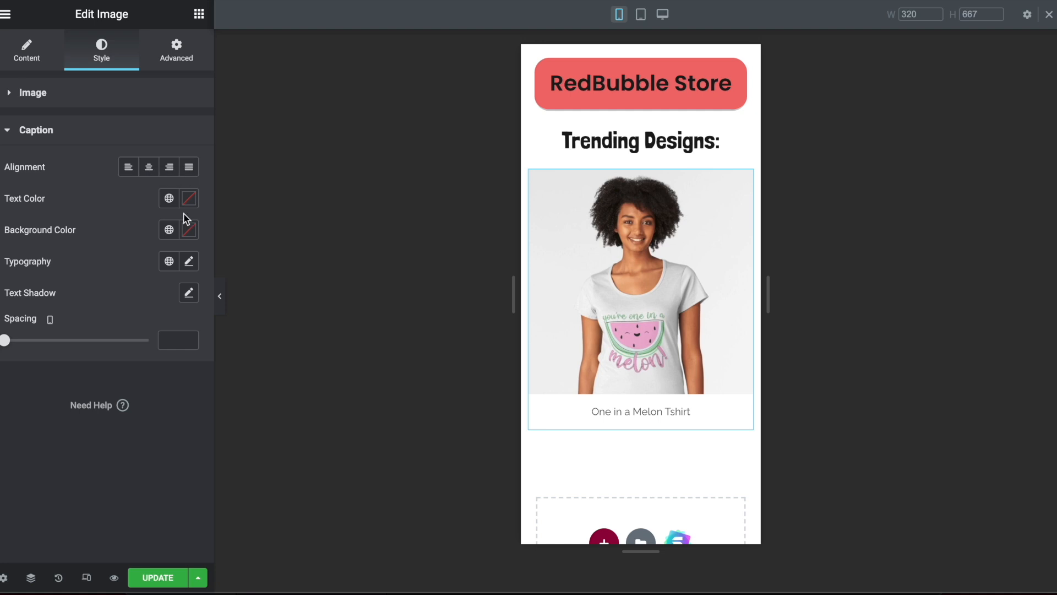
{"action": "left_click", "coordinate": [188, 262]}
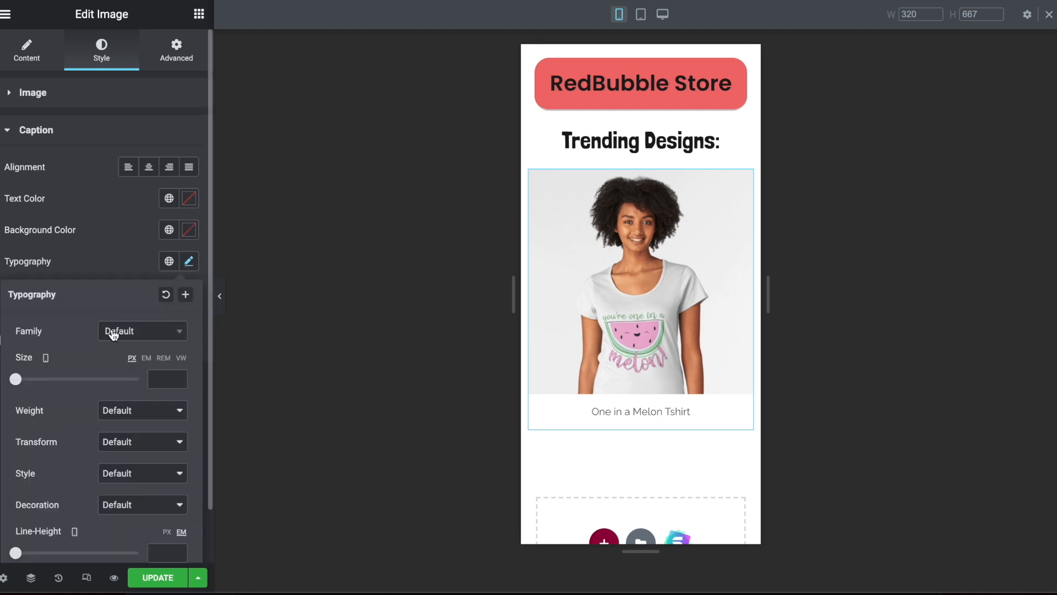
{"action": "left_click_drag", "start_coordinate": [17, 385], "coordinate": [28, 385]}
{"action": "left_click", "coordinate": [94, 252]}
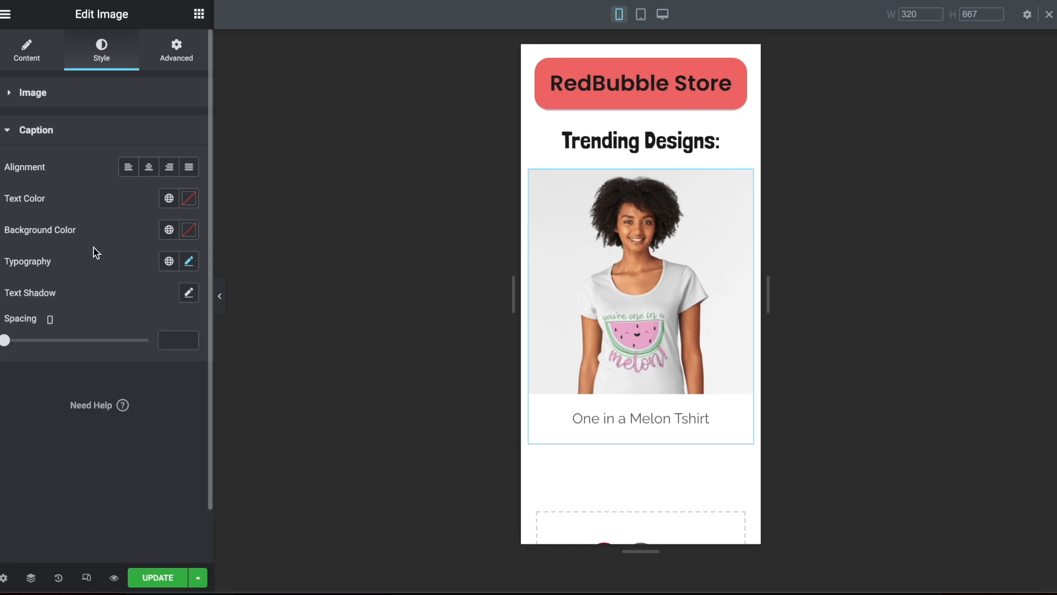
- Set the watermelon T-shirt caption's font weight to 600
{"action": "left_click", "coordinate": [190, 260]}
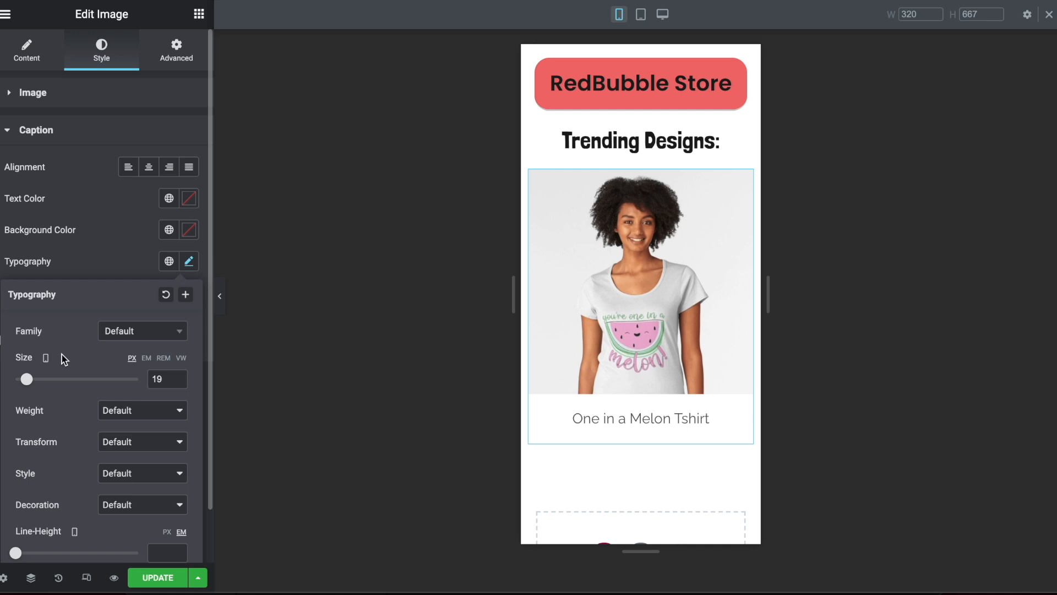
{"action": "left_click", "coordinate": [130, 418]}
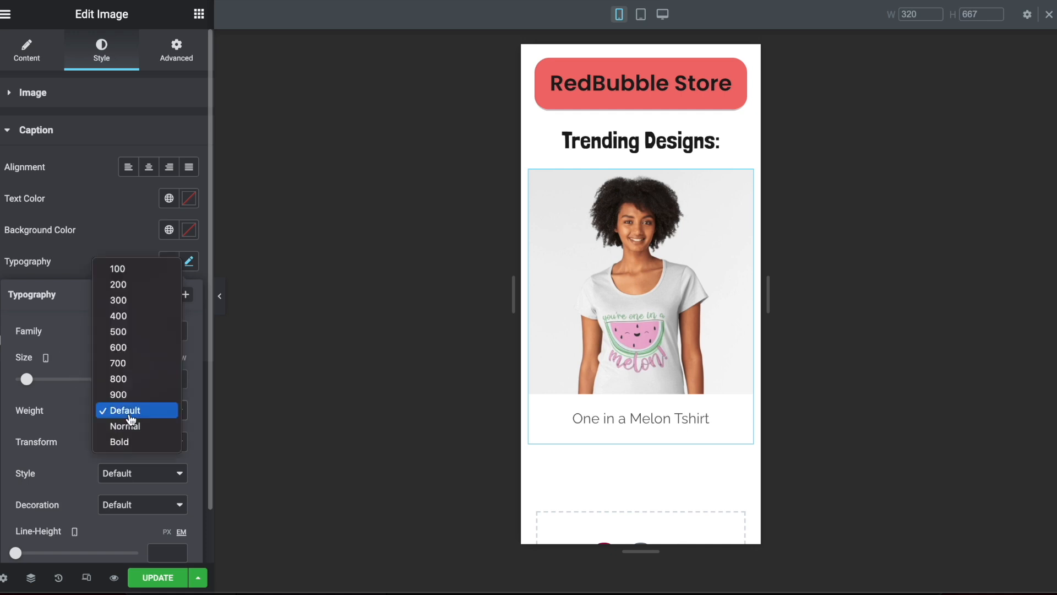
{"action": "left_click", "coordinate": [130, 322]}
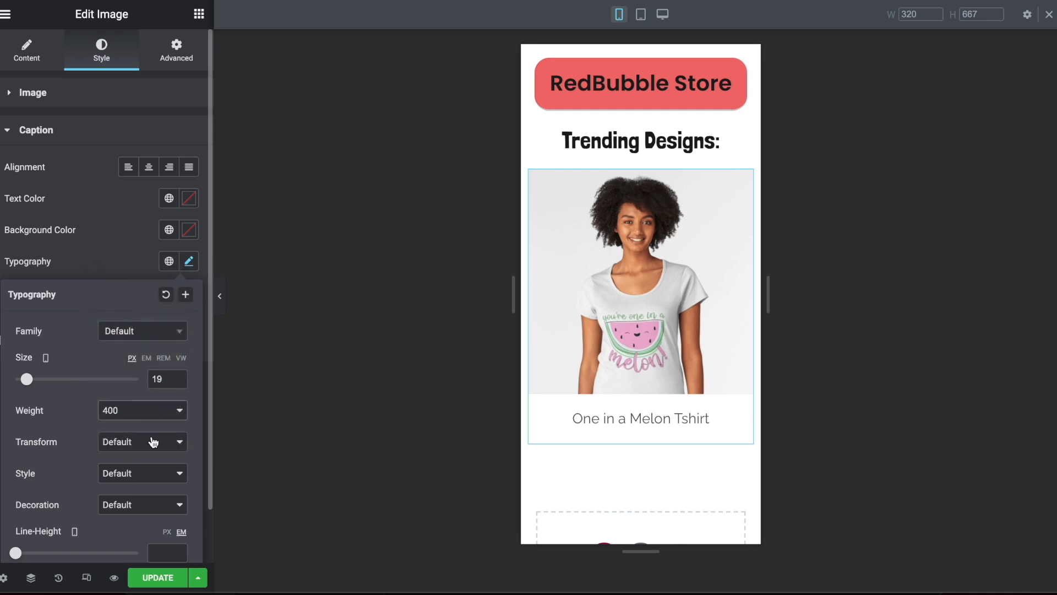
{"action": "left_click", "coordinate": [140, 415]}
{"action": "left_click", "coordinate": [135, 442]}
{"action": "left_click", "coordinate": [145, 414]}
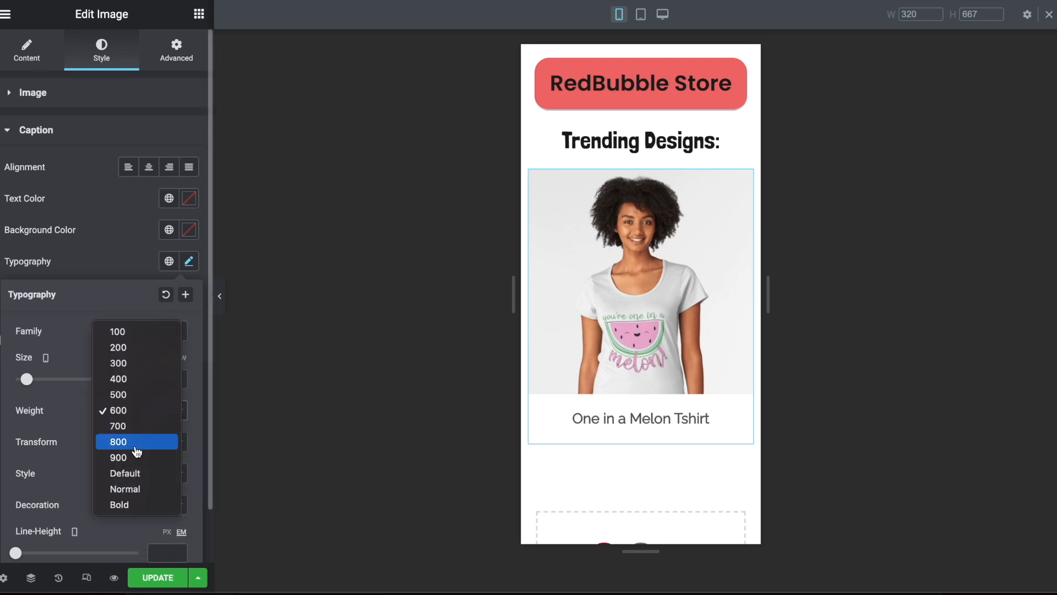
{"action": "key", "text": "Escape"}
{"action": "left_click", "coordinate": [189, 260]}
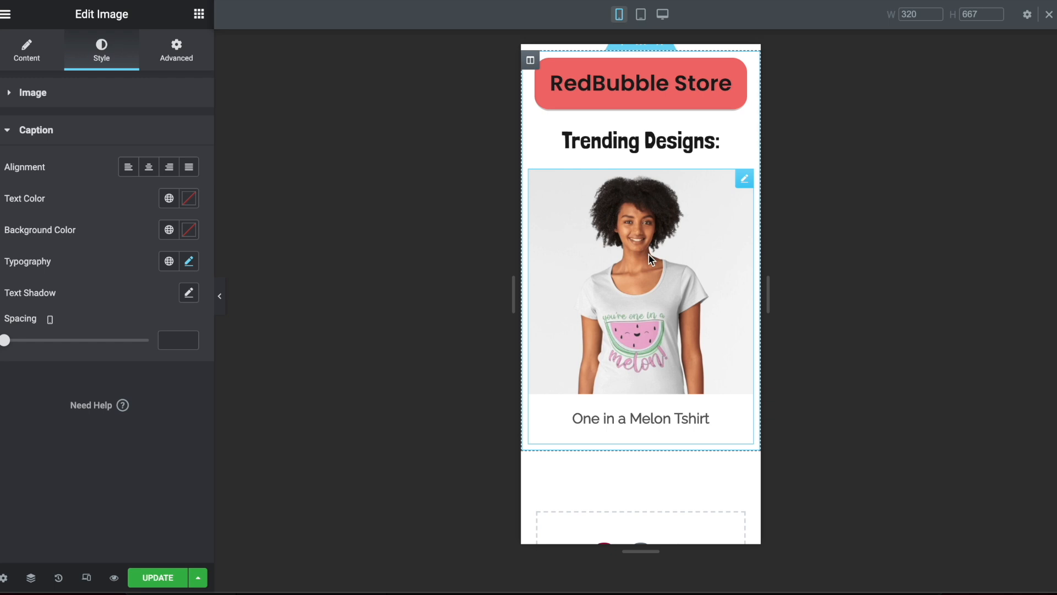
- Duplicate the watermelon T-shirt image widget with its caption
{"action": "scroll", "coordinate": [638, 300], "scroll_direction": "down", "scroll_amount": 3}
{"action": "left_click", "coordinate": [744, 74]}
{"action": "right_click", "coordinate": [745, 76]}
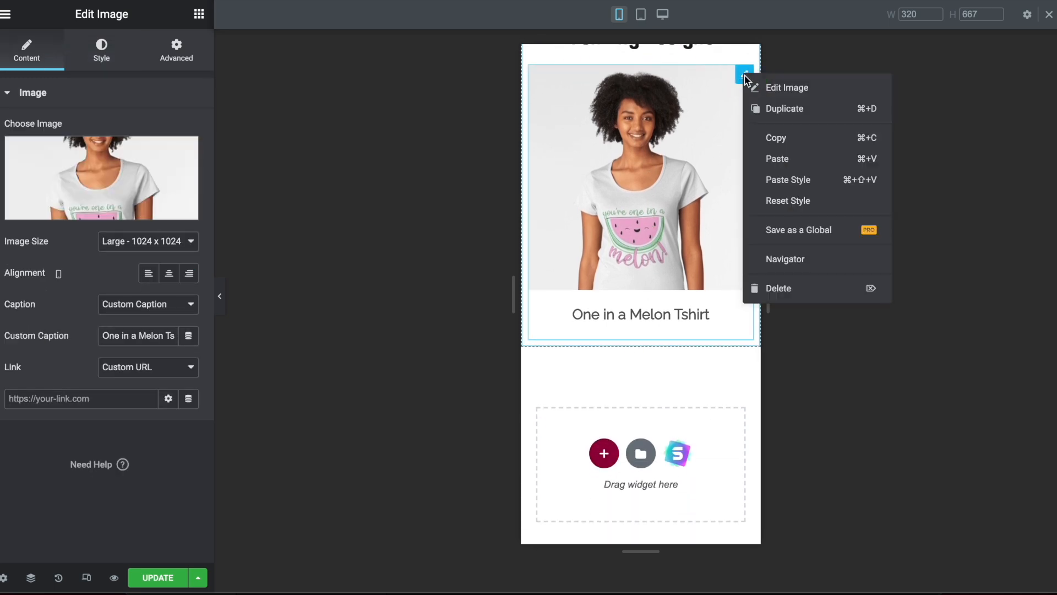
{"action": "left_click", "coordinate": [769, 110]}
{"action": "scroll", "coordinate": [658, 298], "scroll_direction": "down", "scroll_amount": 5}
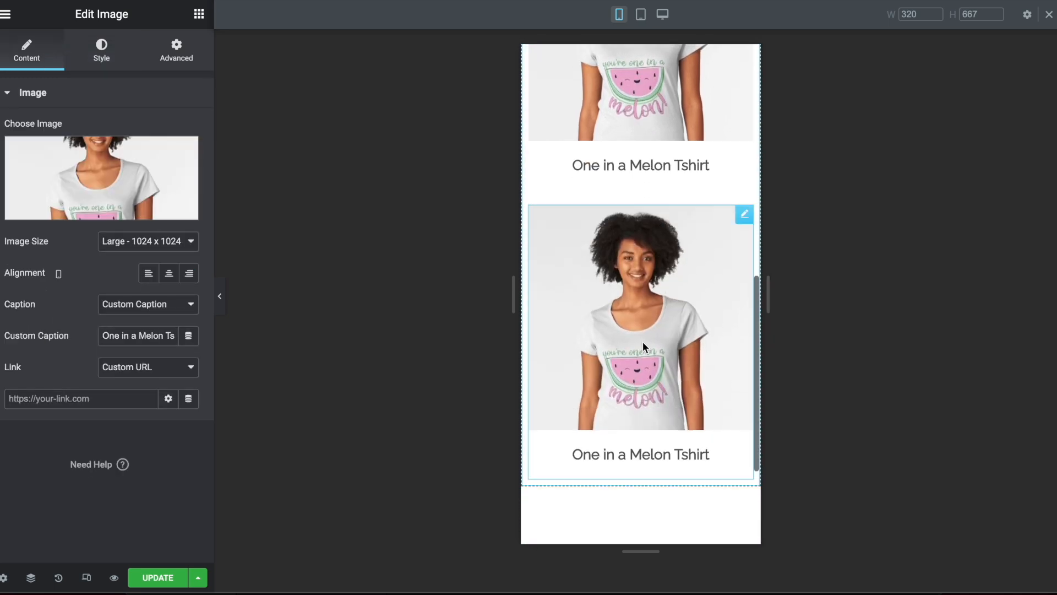
- Replace the duplicate's photo with the woman in the black llama T-shirt and change its caption to "No Probllama Tshirt"
{"action": "left_click", "coordinate": [24, 197]}
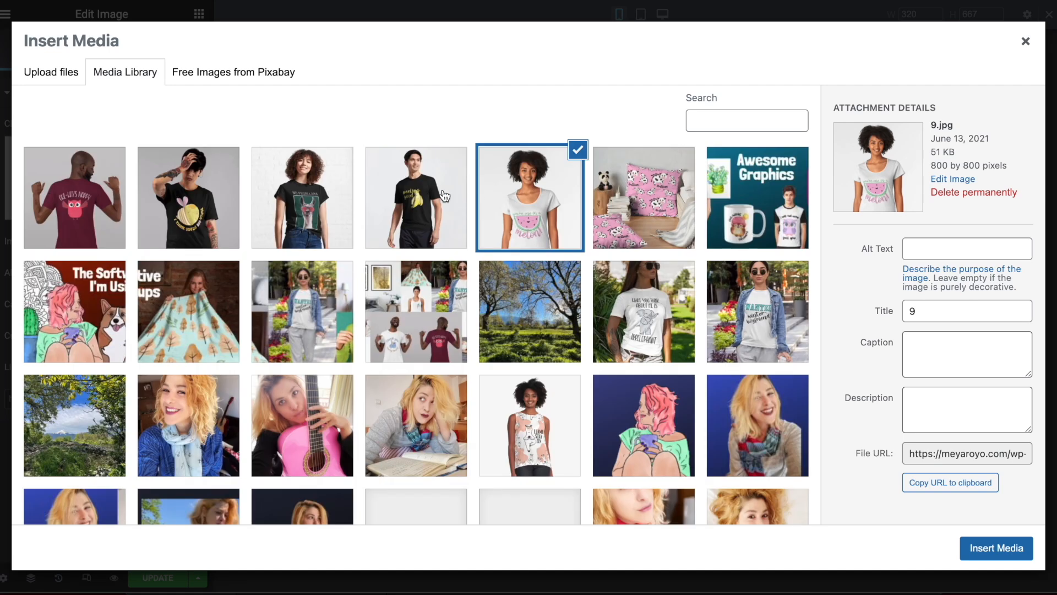
{"action": "left_click", "coordinate": [309, 211]}
{"action": "left_click", "coordinate": [997, 548]}
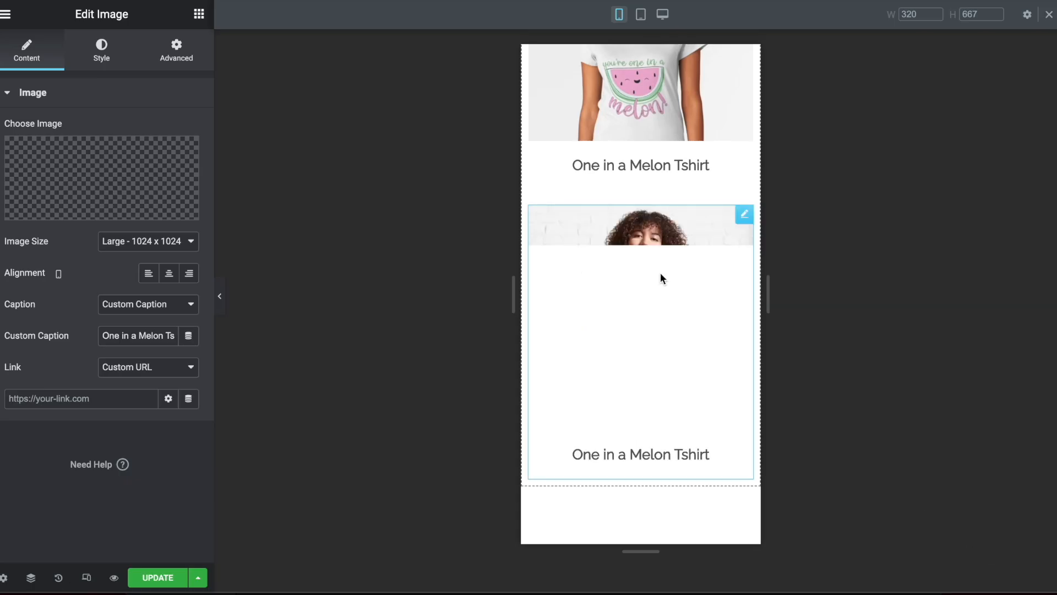
{"action": "triple_click", "coordinate": [124, 336]}
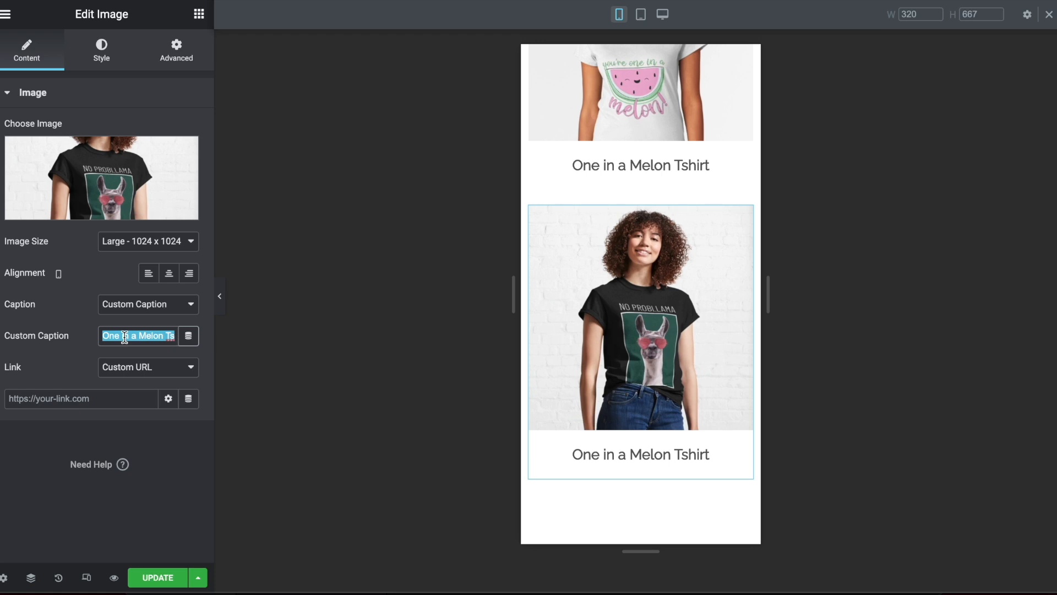
{"action": "type", "text": "No Probllama Tshirt"}
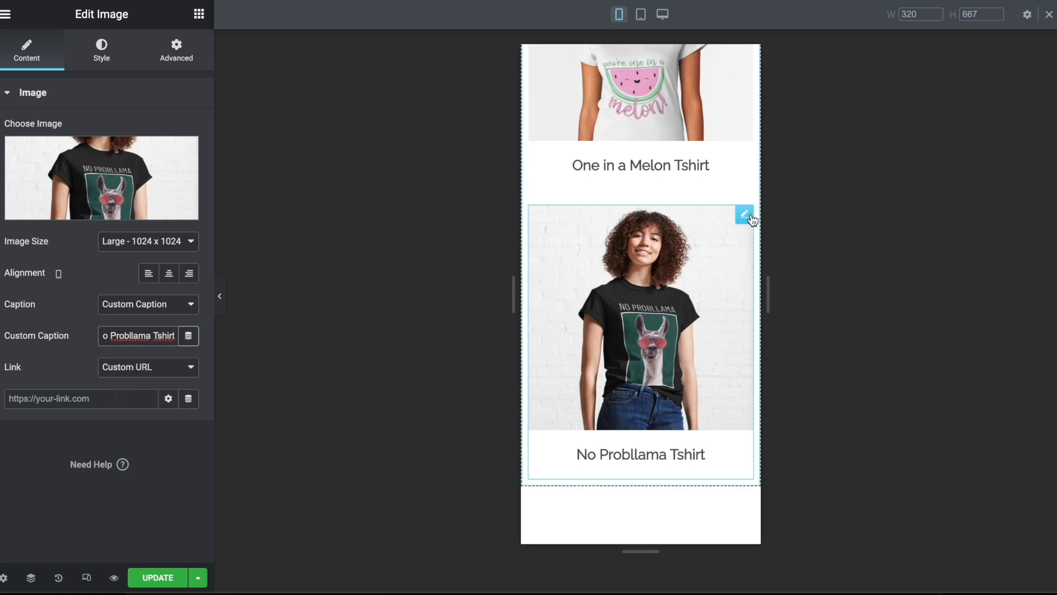
- Duplicate the llama T-shirt image widget and replace the copy's photo with the man in the black banana T-shirt
{"action": "right_click", "coordinate": [748, 217]}
{"action": "left_click", "coordinate": [780, 253]}
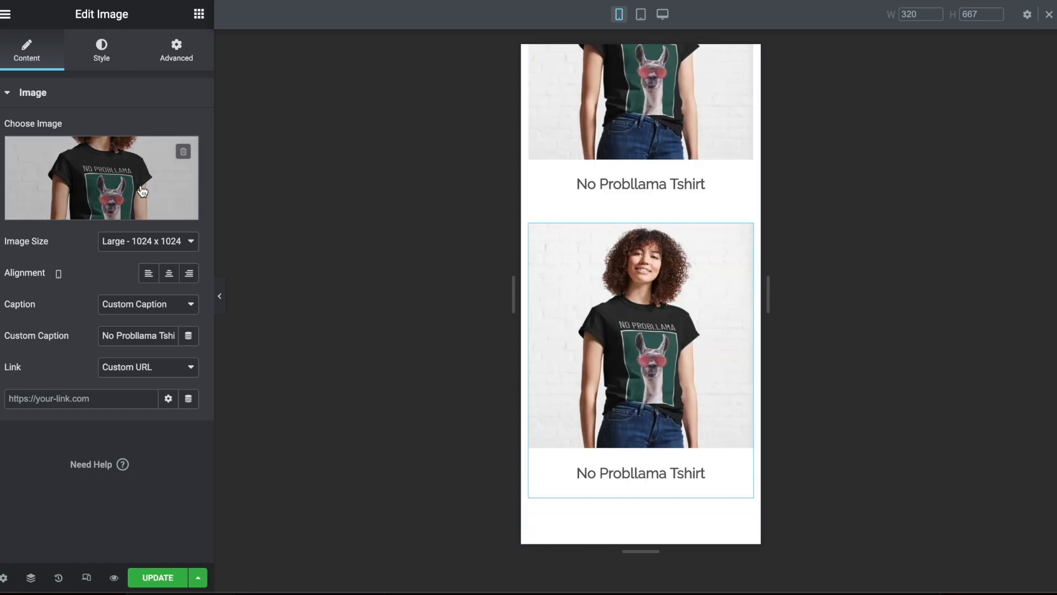
{"action": "left_click", "coordinate": [157, 198]}
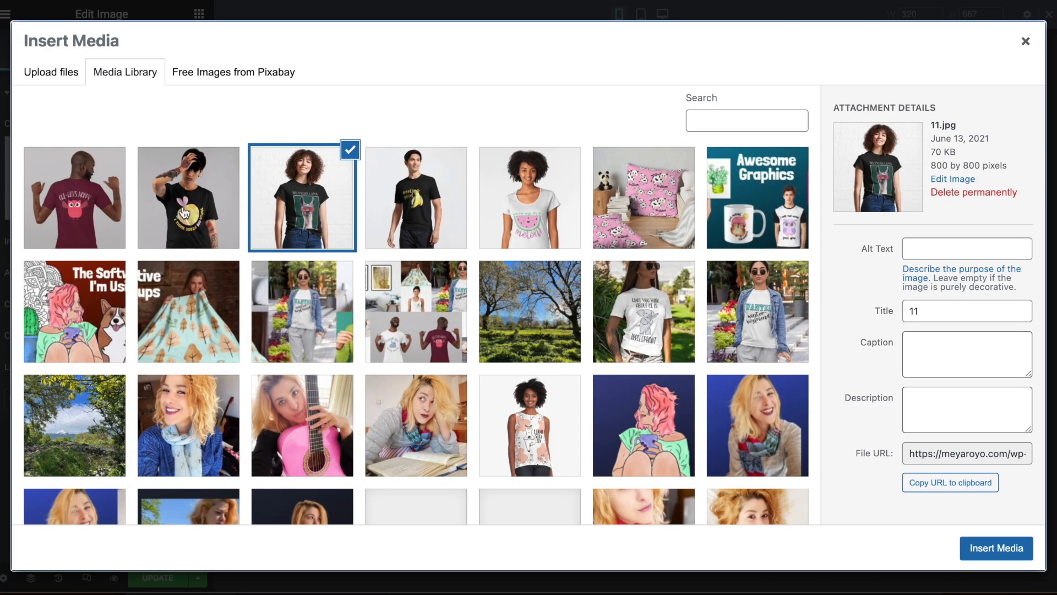
{"action": "left_click", "coordinate": [410, 214]}
{"action": "left_click", "coordinate": [994, 547]}
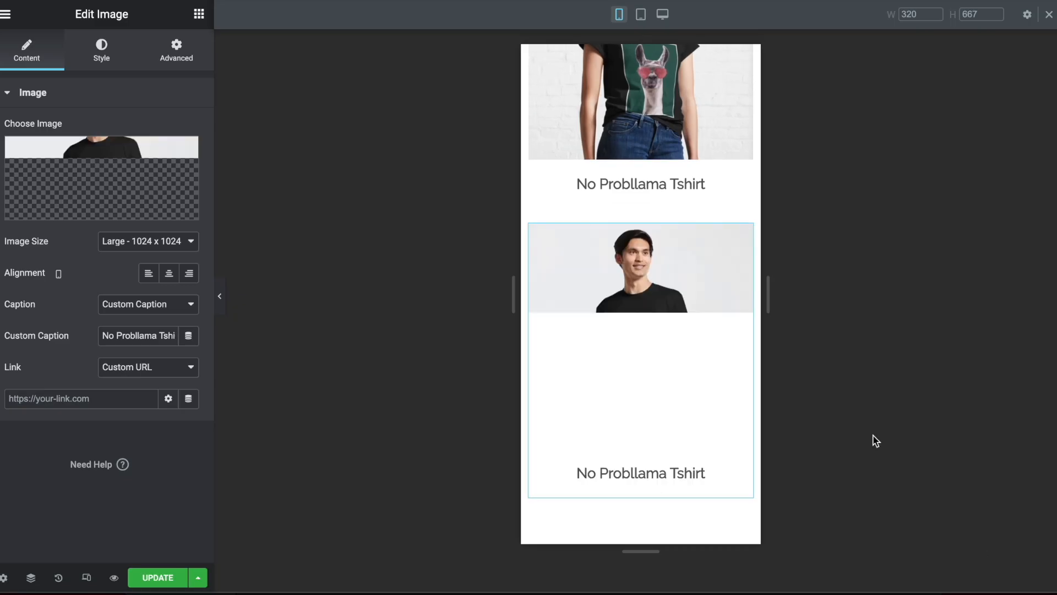
- Change the banana T-shirt image's custom caption to "Funny Tshirs for Men"
{"action": "scroll", "coordinate": [610, 200], "scroll_direction": "down", "scroll_amount": 3}
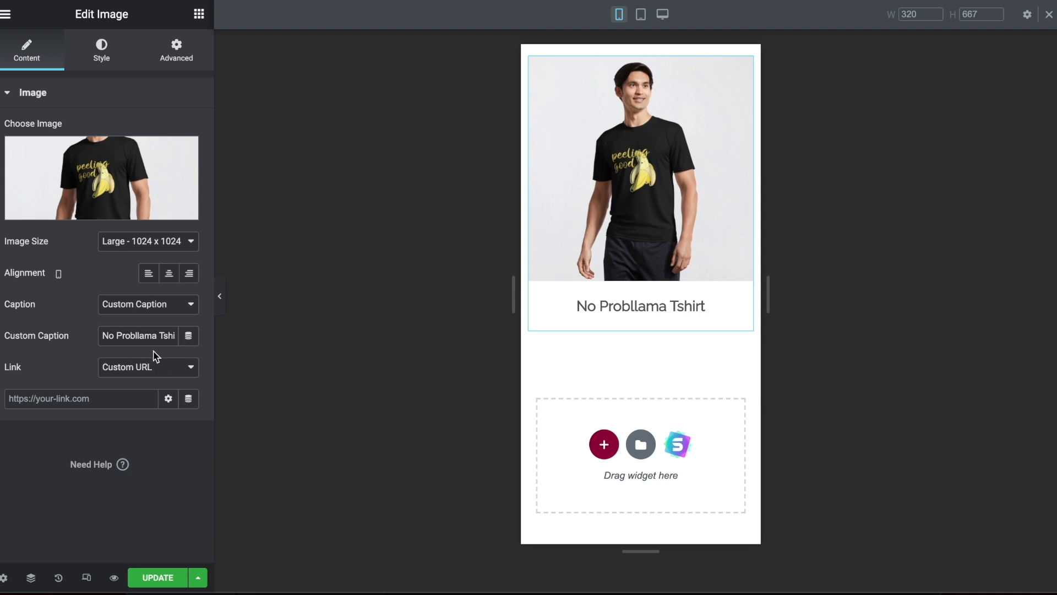
{"action": "triple_click", "coordinate": [139, 337]}
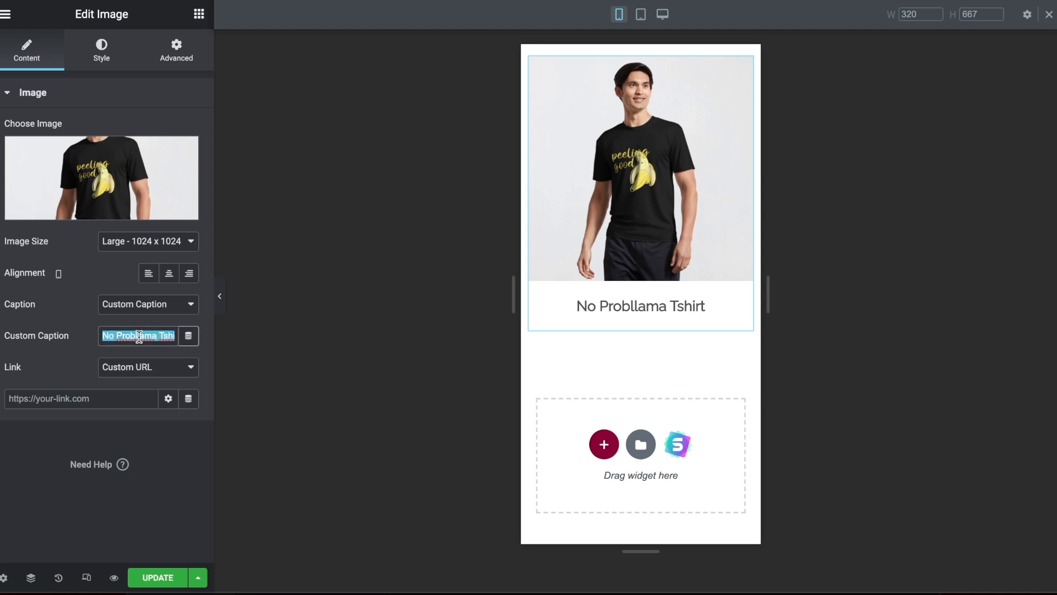
{"action": "type", "text": "Funny Tshirs for Men"}
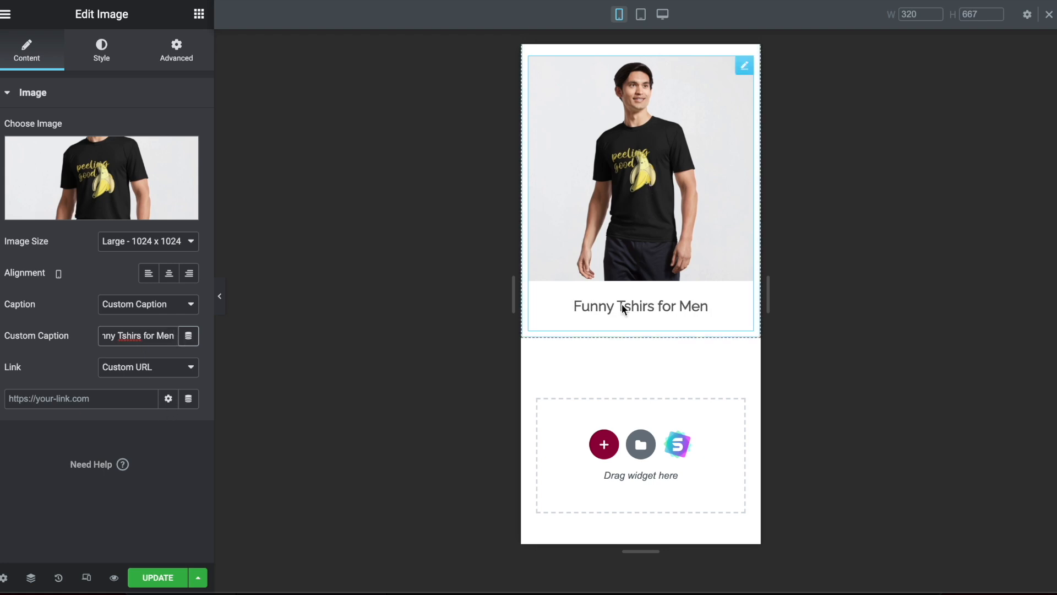
- Add a heading widget below the banana T-shirt image and title it "Collections"
{"action": "scroll", "coordinate": [599, 270], "scroll_direction": "up", "scroll_amount": 5}
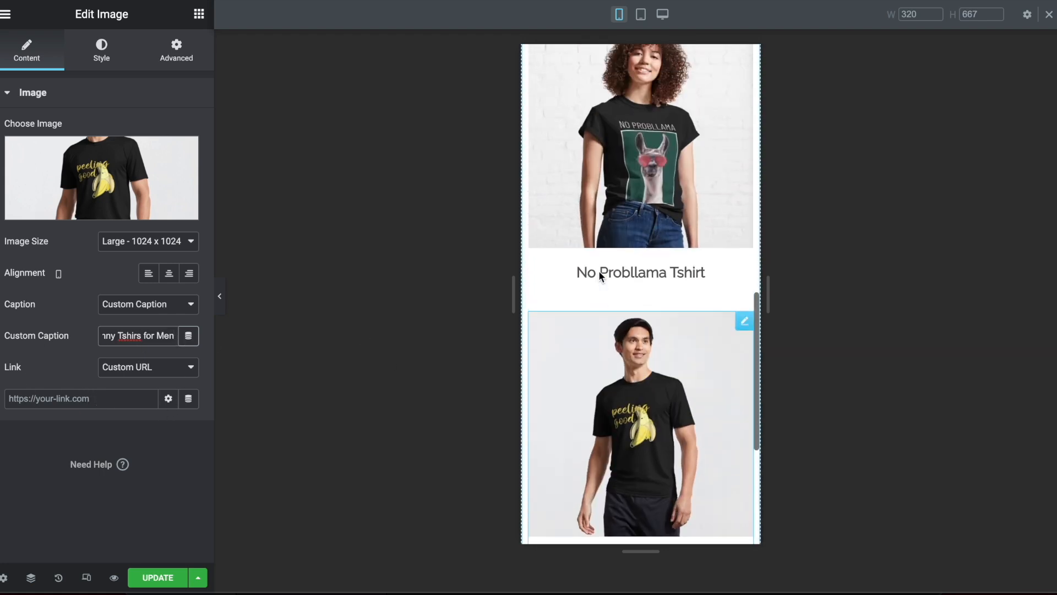
{"action": "scroll", "coordinate": [599, 270], "scroll_direction": "down", "scroll_amount": 6}
{"action": "scroll", "coordinate": [599, 263], "scroll_direction": "up", "scroll_amount": 10}
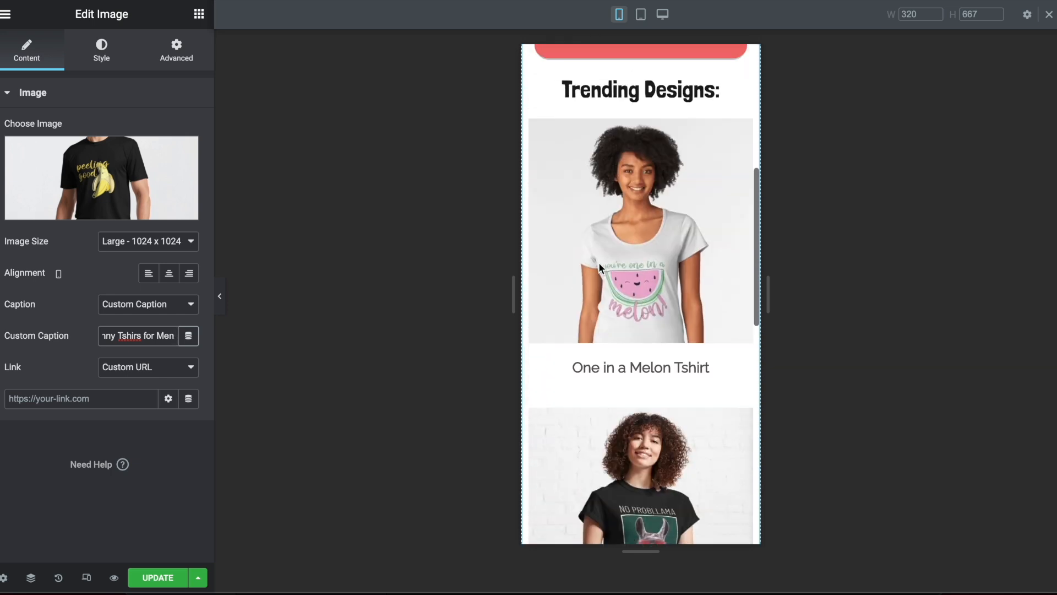
{"action": "scroll", "coordinate": [699, 161], "scroll_direction": "down", "scroll_amount": 10}
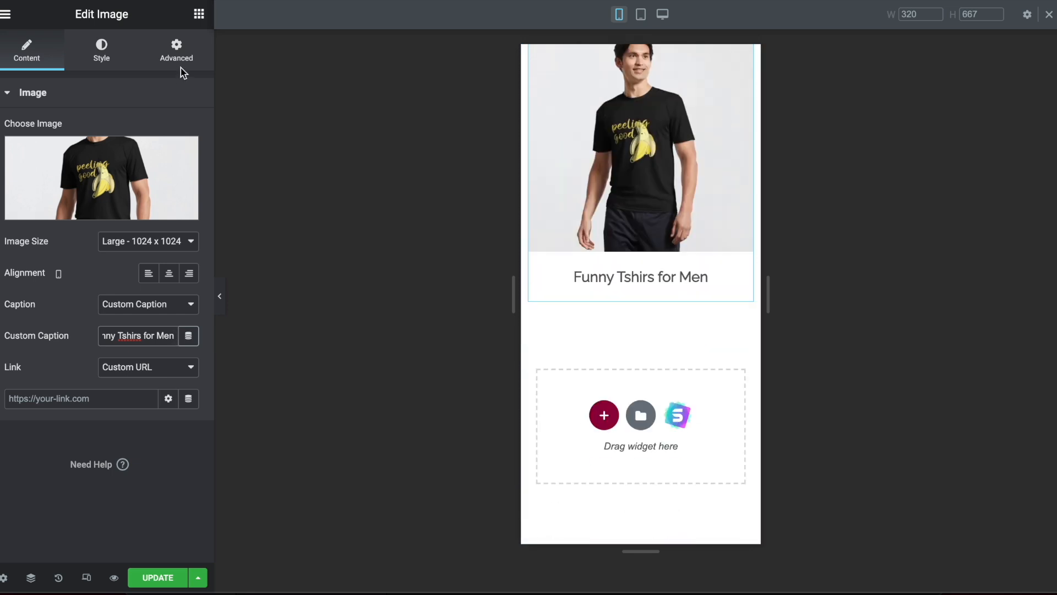
{"action": "left_click", "coordinate": [198, 14]}
{"action": "left_click_drag", "start_coordinate": [147, 162], "coordinate": [613, 295]}
{"action": "left_click", "coordinate": [118, 146]}
{"action": "key", "text": "ctrl+a"}
{"action": "type", "text": "Categories"}
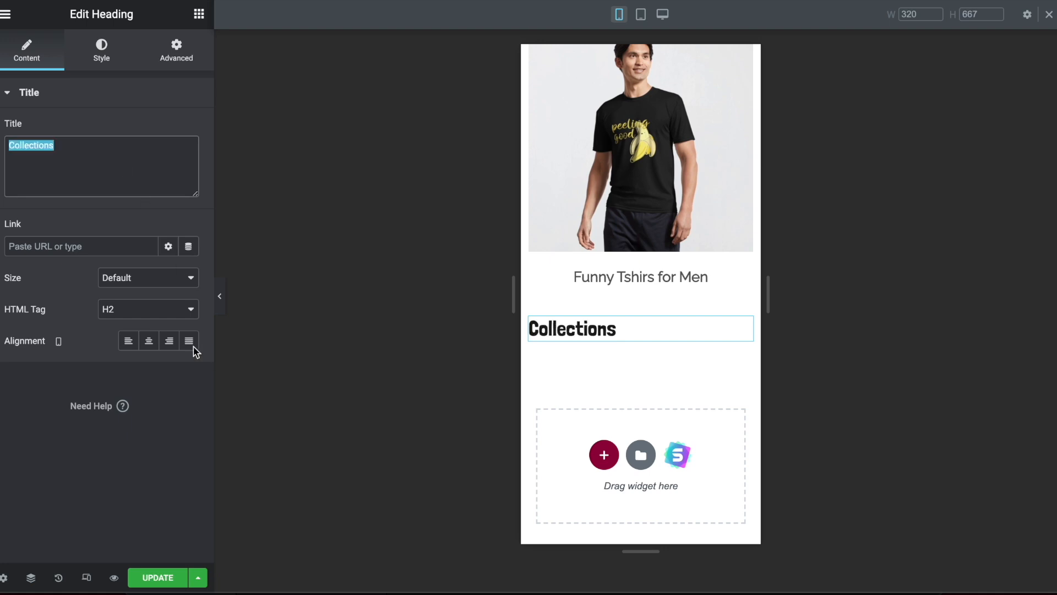
- Center the Collections heading, set its HTML tag to H1 and its size to XXL
{"action": "left_click", "coordinate": [149, 341]}
{"action": "left_click", "coordinate": [142, 309]}
{"action": "key", "text": "Escape"}
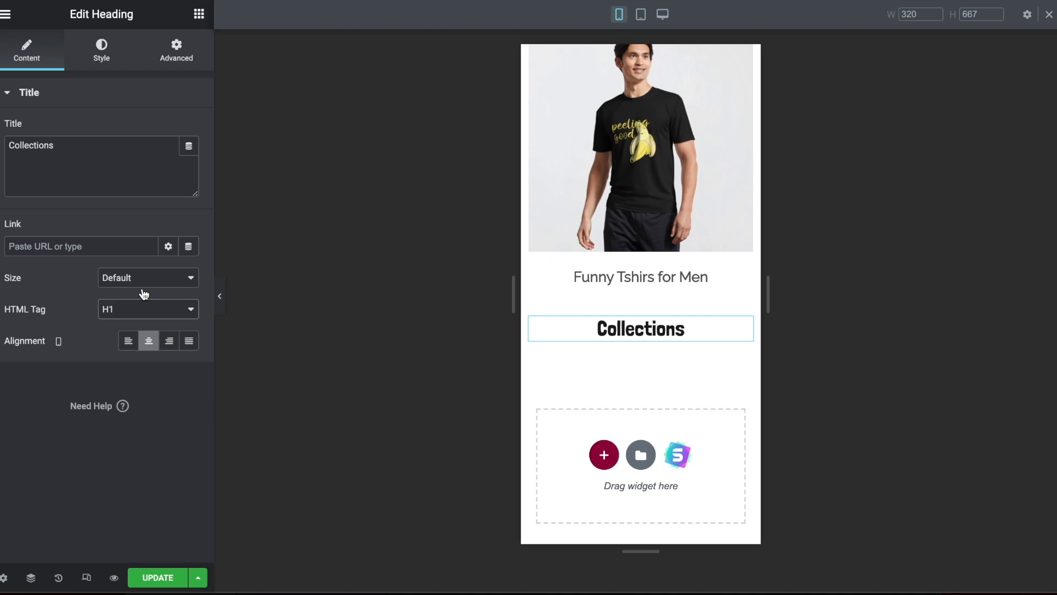
{"action": "key", "text": "Up"}
{"action": "left_click", "coordinate": [157, 278]}
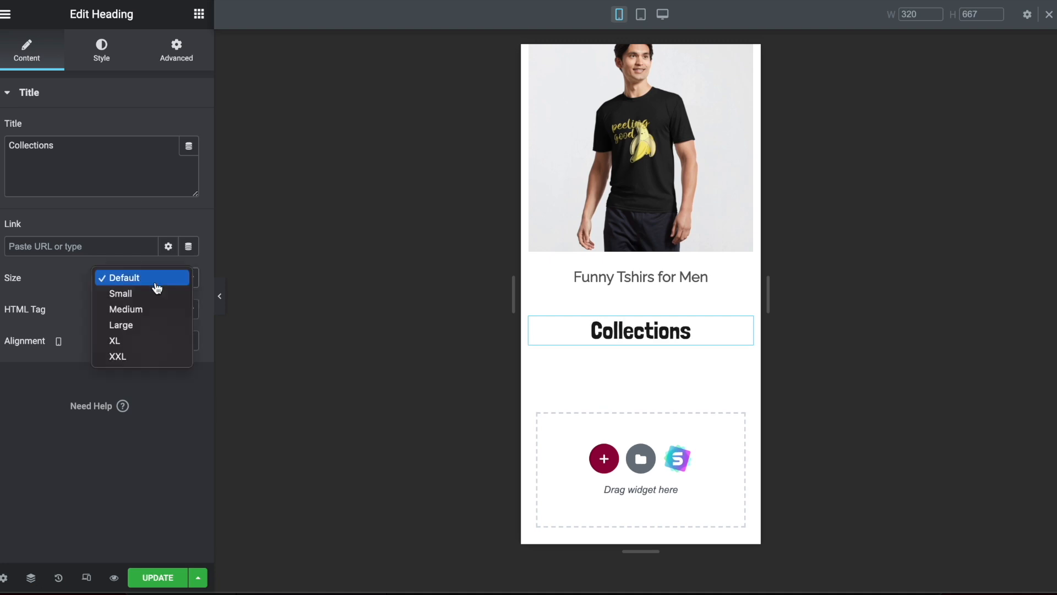
{"action": "left_click", "coordinate": [139, 357]}
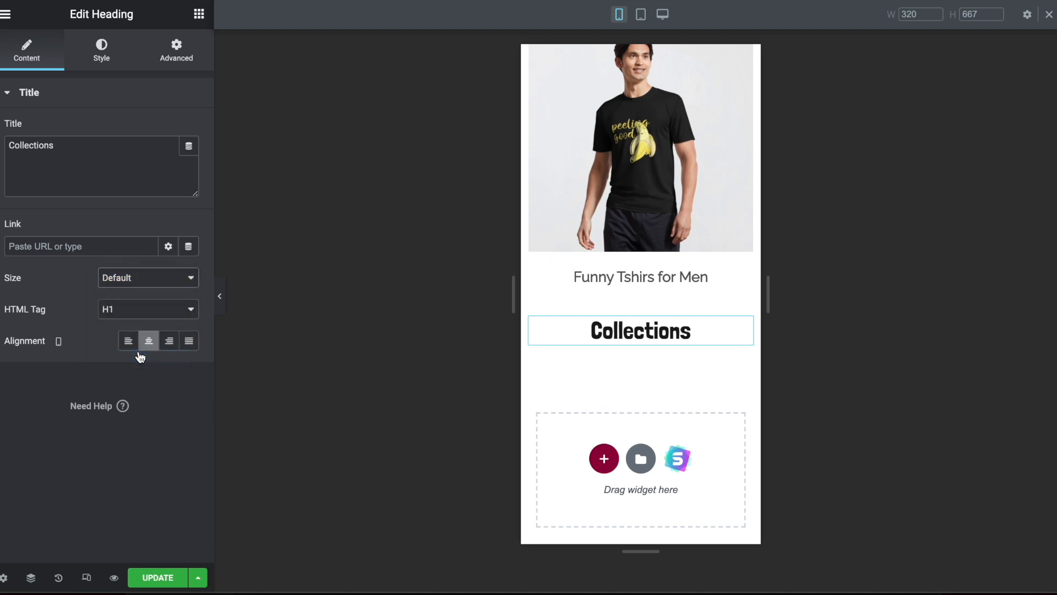
- Set the Collections heading's text color to the red #E45050
{"action": "left_click", "coordinate": [106, 54]}
{"action": "left_click", "coordinate": [190, 161]}
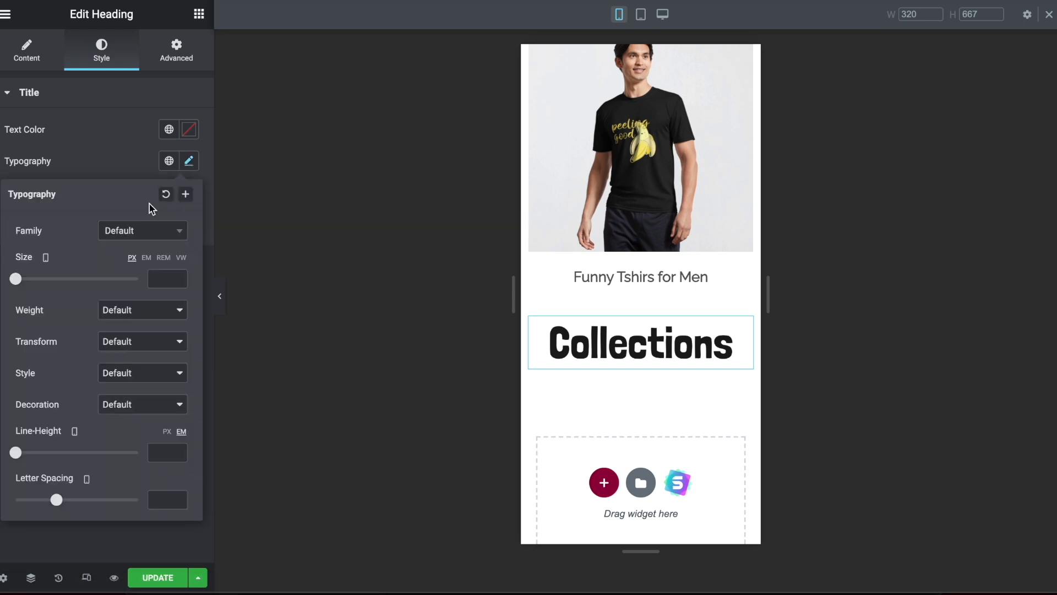
{"action": "left_click", "coordinate": [196, 129]}
{"action": "left_click", "coordinate": [188, 132]}
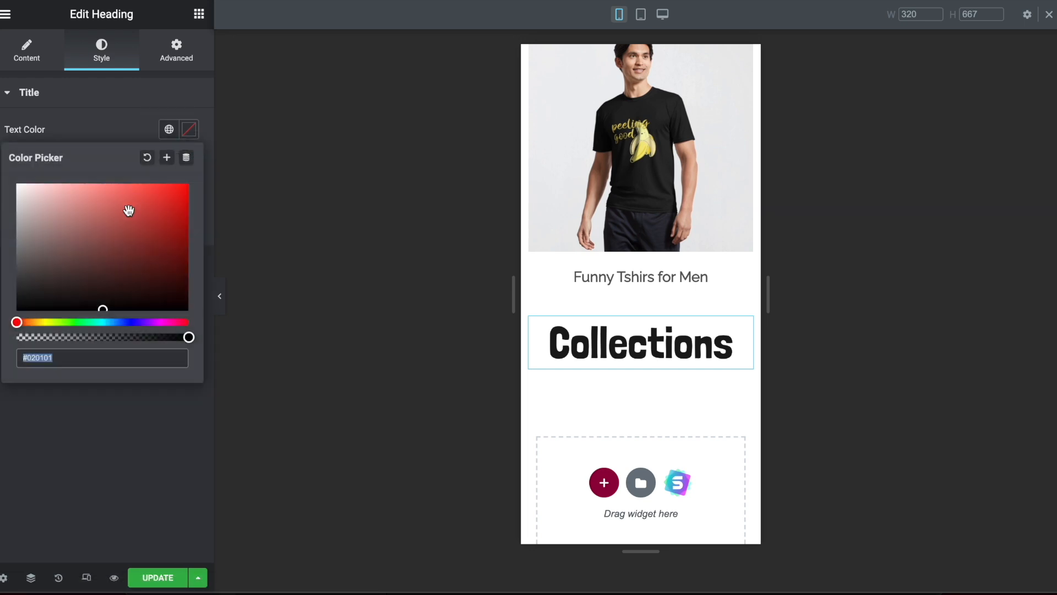
{"action": "left_click", "coordinate": [130, 209]}
{"action": "left_click", "coordinate": [70, 195]}
{"action": "left_click", "coordinate": [129, 197]}
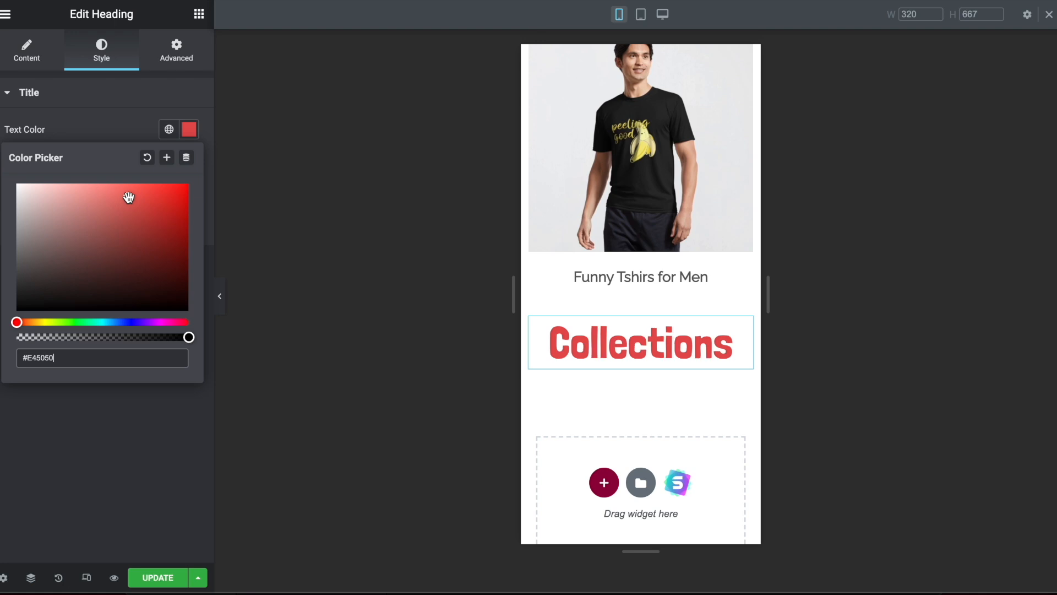
{"action": "left_click", "coordinate": [667, 293]}
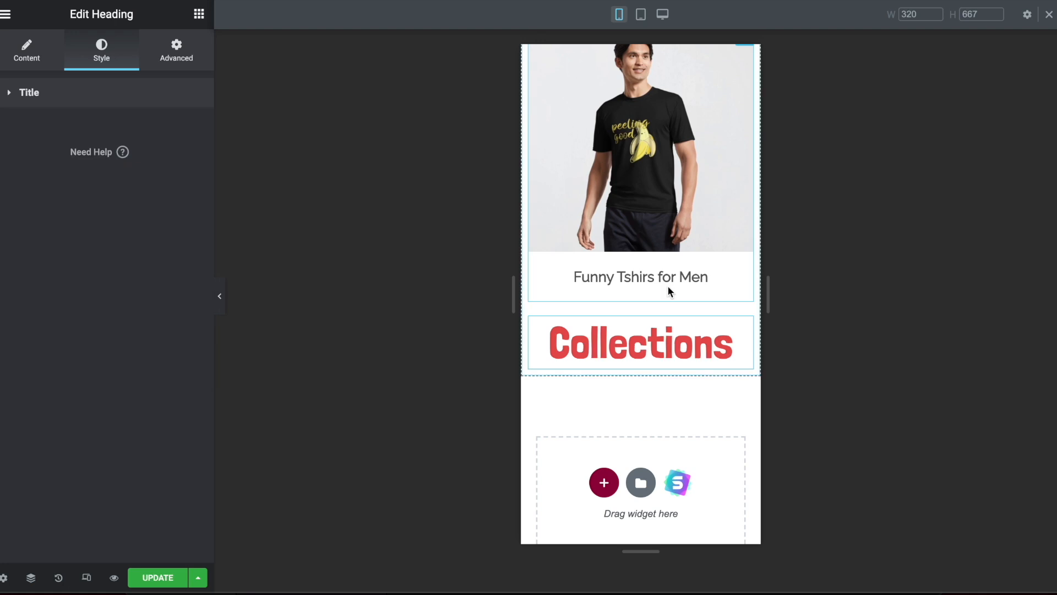
{"action": "left_click", "coordinate": [19, 53]}
{"action": "scroll", "coordinate": [693, 284], "scroll_direction": "down", "scroll_amount": 5}
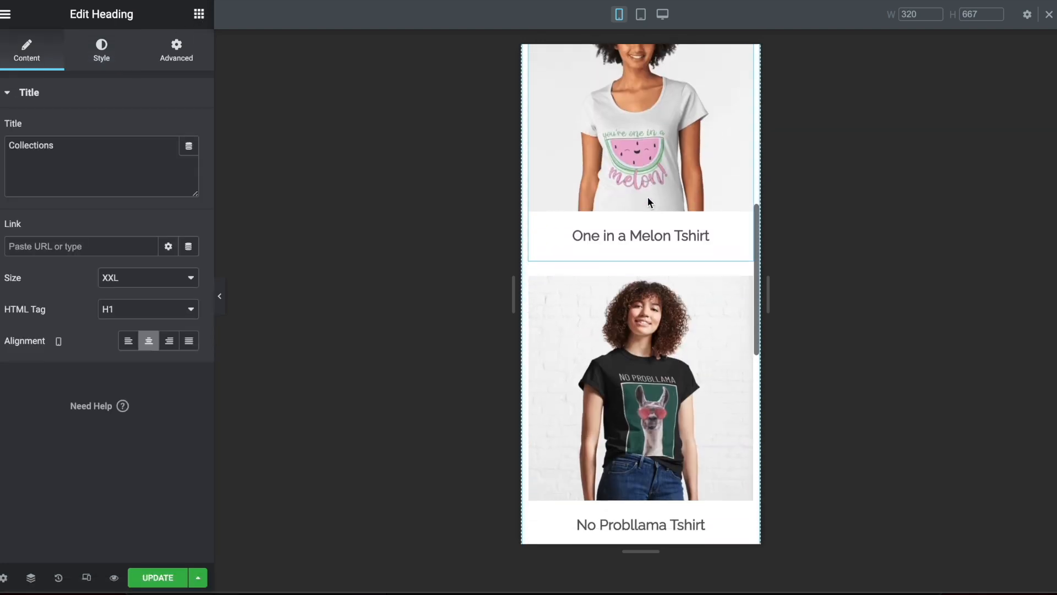
{"action": "scroll", "coordinate": [647, 197], "scroll_direction": "down", "scroll_amount": 10}
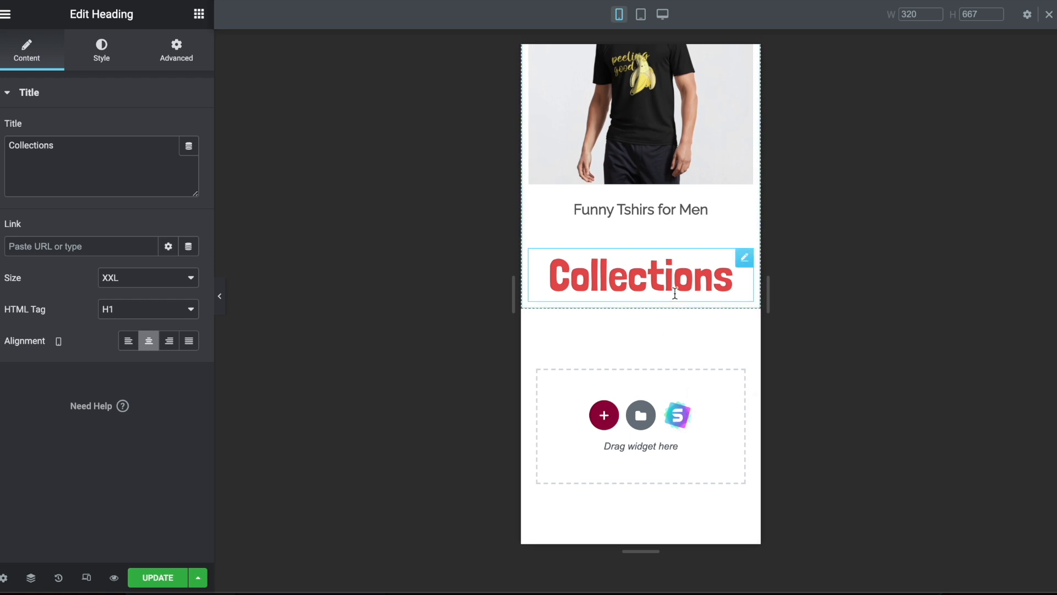
- Review the mobile layout, then open the page preview and examine the desktop layout down to the Collections heading
{"action": "scroll", "coordinate": [675, 293], "scroll_direction": "up", "scroll_amount": 15}
{"action": "scroll", "coordinate": [675, 293], "scroll_direction": "down", "scroll_amount": 5}
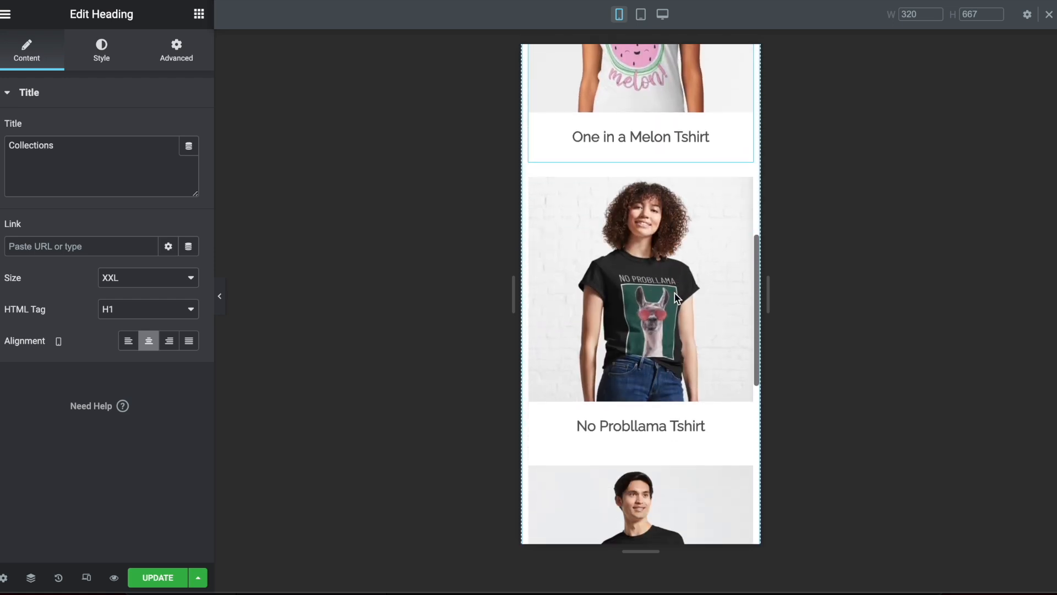
{"action": "scroll", "coordinate": [674, 293], "scroll_direction": "up", "scroll_amount": 5}
{"action": "scroll", "coordinate": [674, 292], "scroll_direction": "up", "scroll_amount": 3}
{"action": "scroll", "coordinate": [674, 292], "scroll_direction": "down", "scroll_amount": 5}
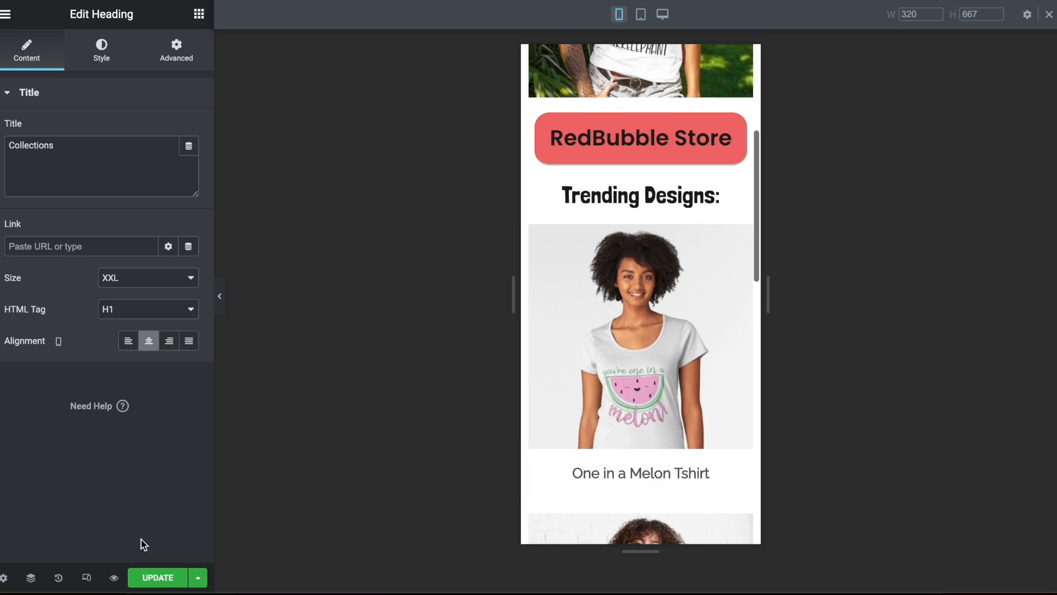
{"action": "left_click", "coordinate": [115, 578]}
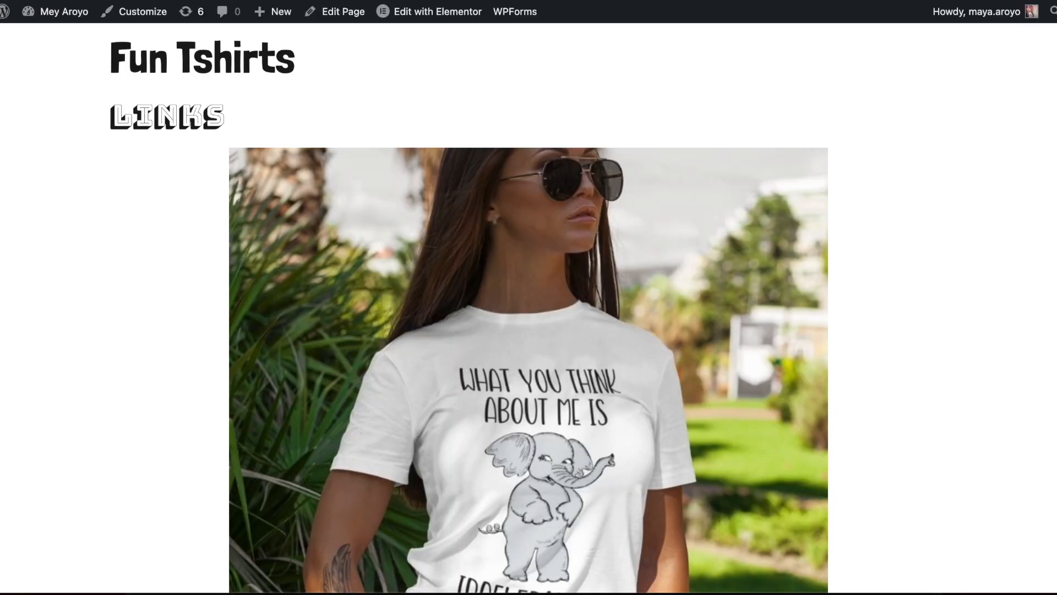
{"action": "scroll", "coordinate": [758, 188], "scroll_direction": "down", "scroll_amount": 20}
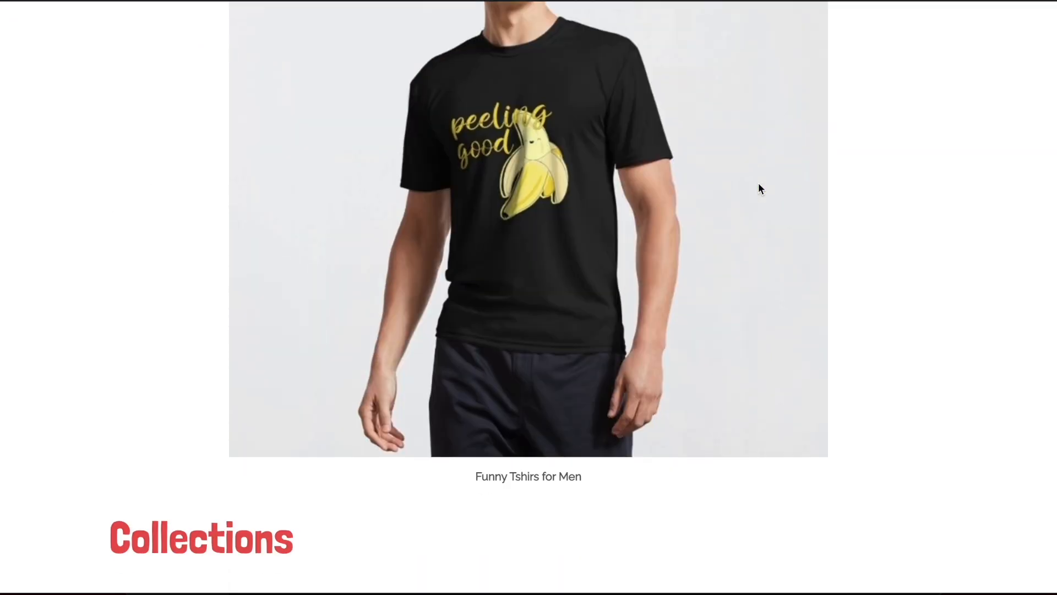
{"action": "scroll", "coordinate": [758, 187], "scroll_direction": "up", "scroll_amount": 10}
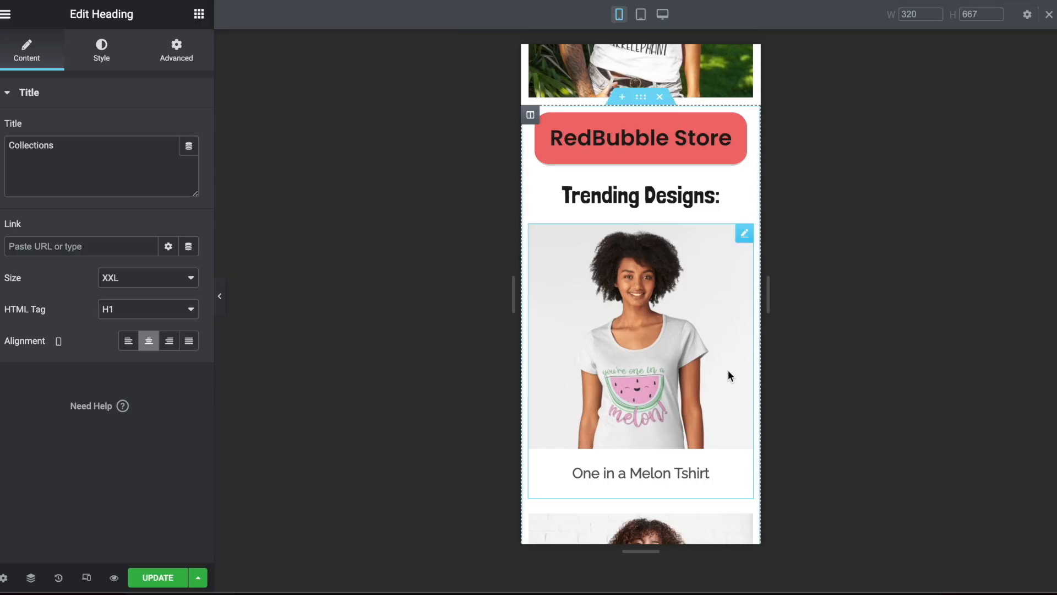
- Compare the mobile layout in the editor with the page preview, checking headings, store button and image alignment
{"action": "scroll", "coordinate": [728, 368], "scroll_direction": "up", "scroll_amount": 5}
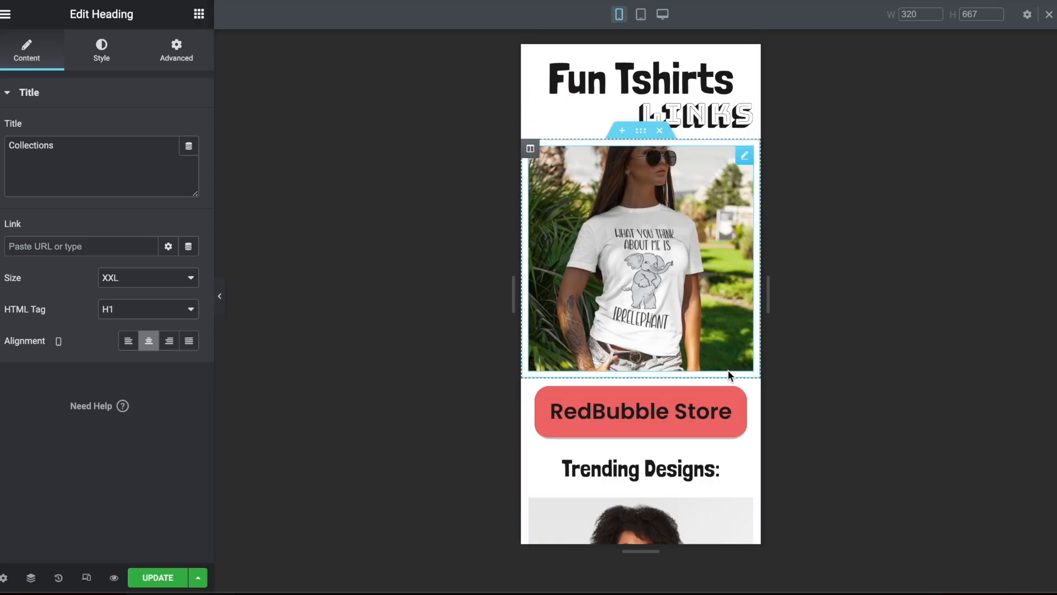
{"action": "scroll", "coordinate": [728, 370], "scroll_direction": "down", "scroll_amount": 9}
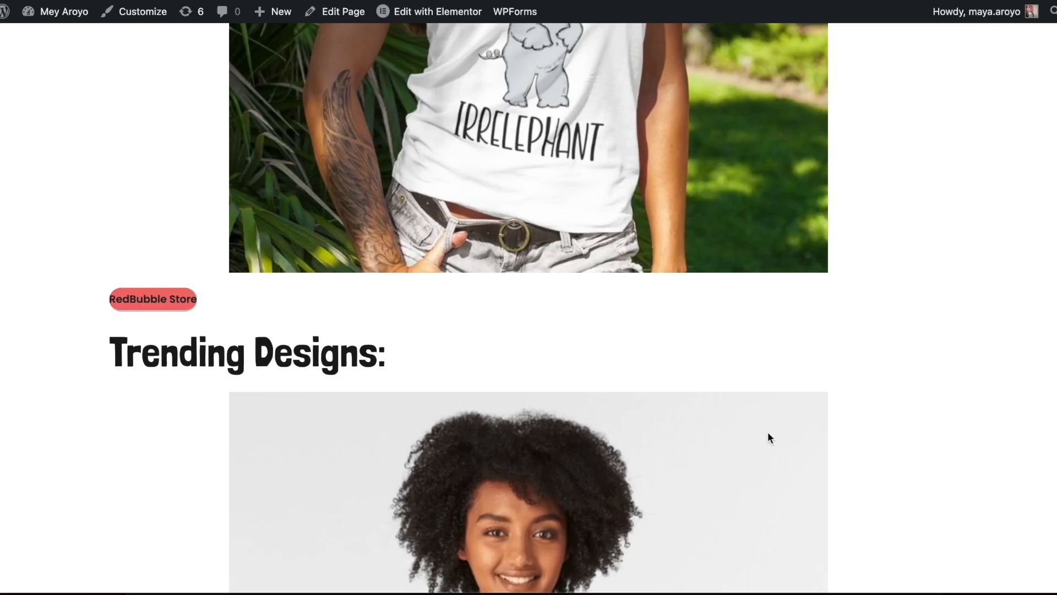
{"action": "scroll", "coordinate": [769, 437], "scroll_direction": "up", "scroll_amount": 8}
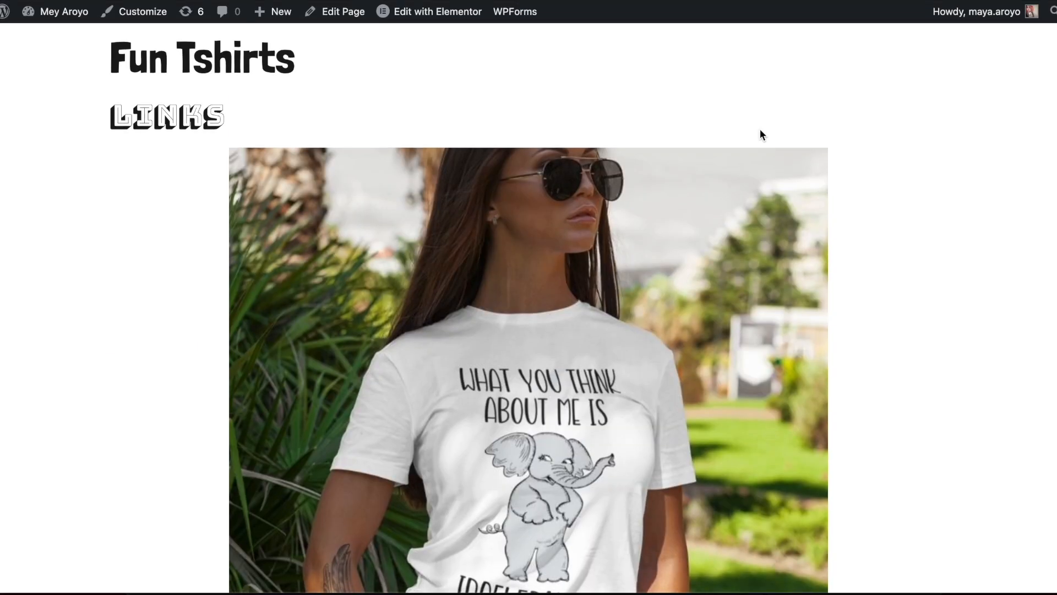
{"action": "scroll", "coordinate": [759, 132], "scroll_direction": "down", "scroll_amount": 11}
{"action": "scroll", "coordinate": [759, 134], "scroll_direction": "down", "scroll_amount": 10}
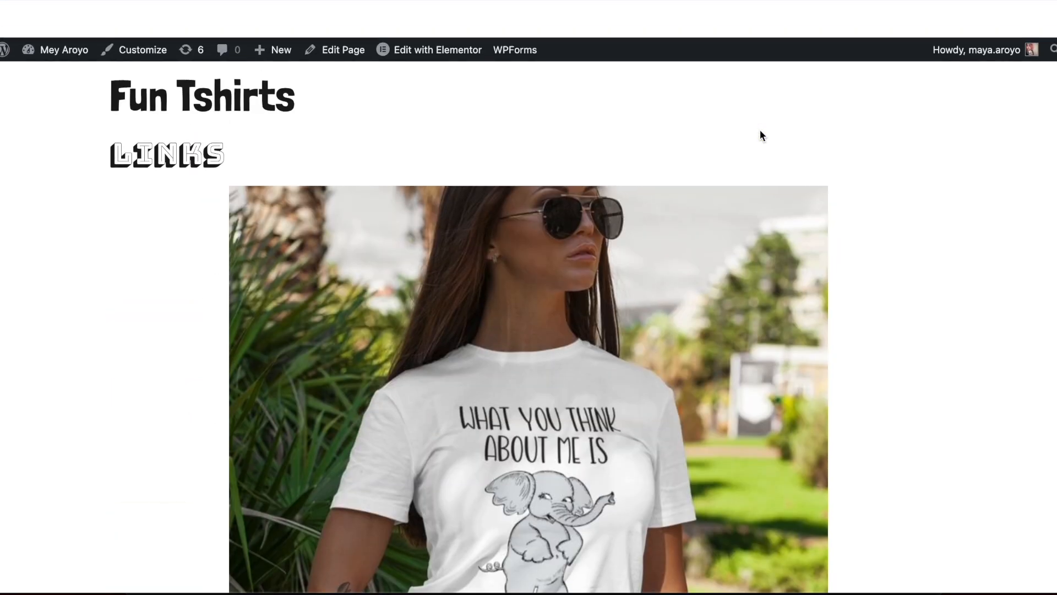
{"action": "scroll", "coordinate": [760, 132], "scroll_direction": "down", "scroll_amount": 1}
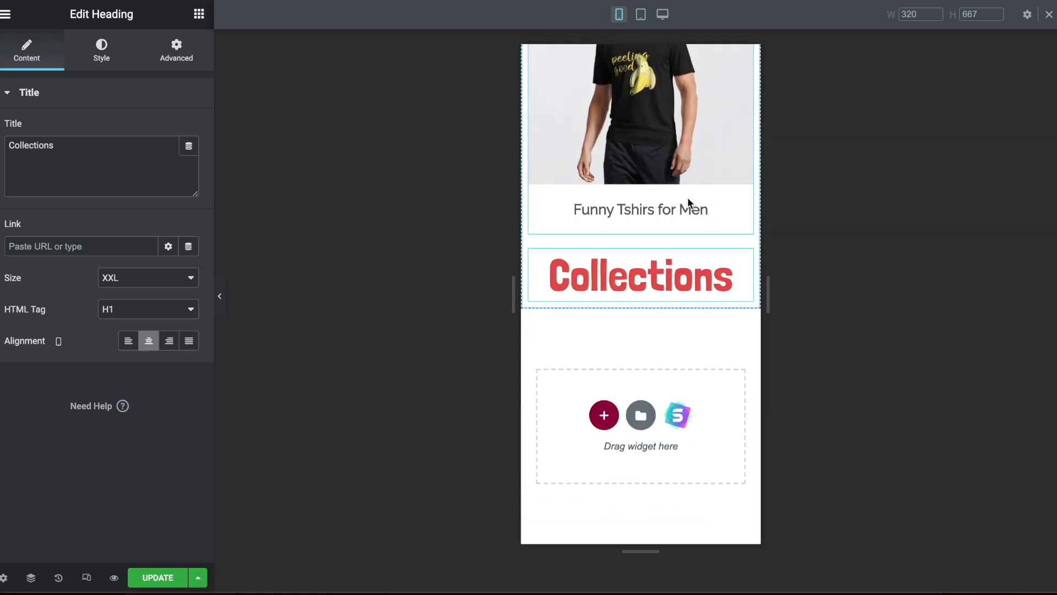
{"action": "scroll", "coordinate": [687, 197], "scroll_direction": "up", "scroll_amount": 18}
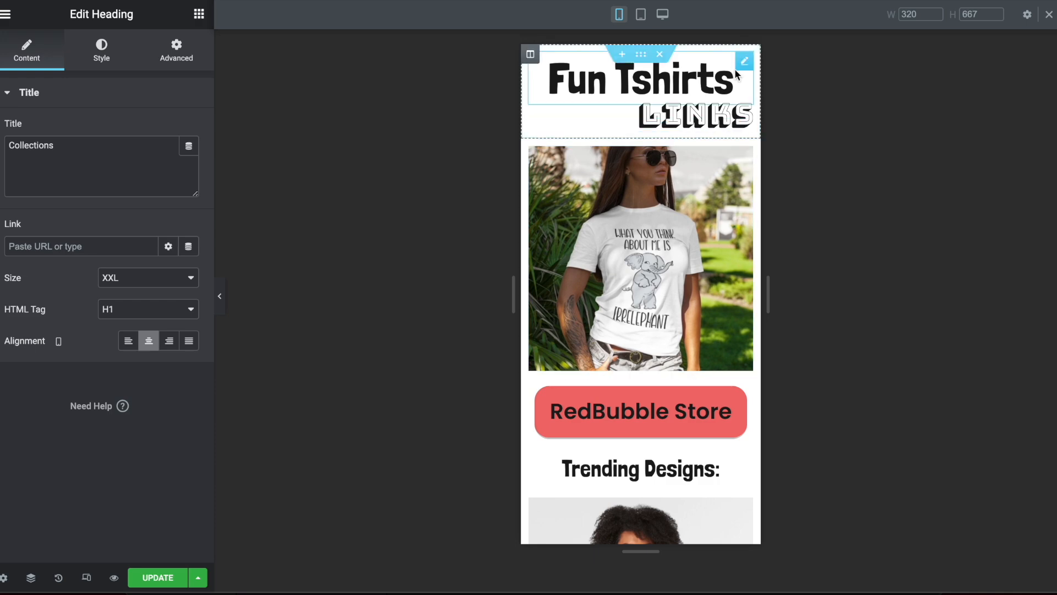
{"action": "scroll", "coordinate": [695, 110], "scroll_direction": "down", "scroll_amount": 18}
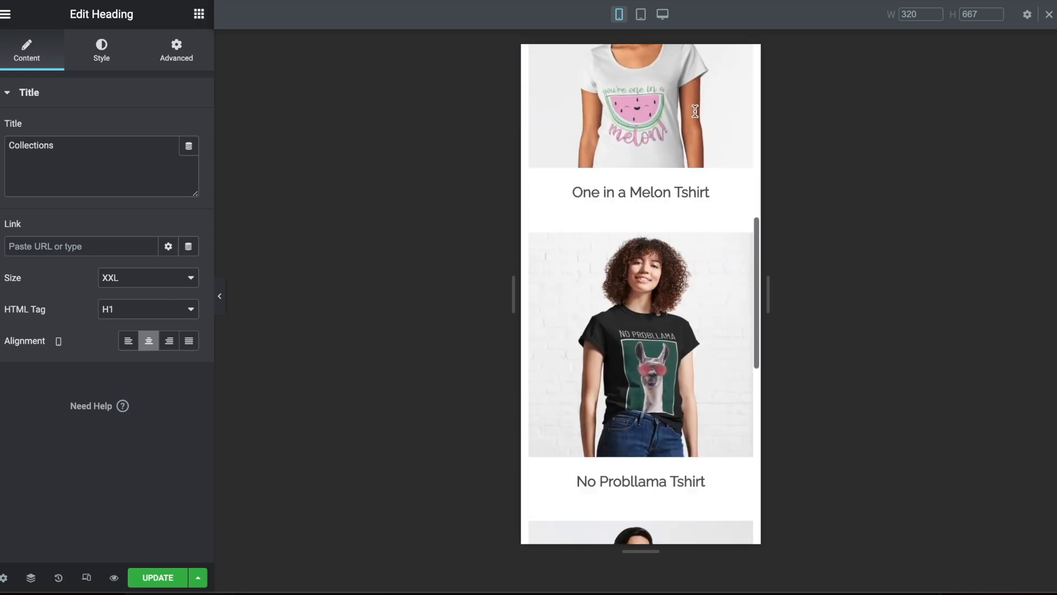
- Replace the elephant T-shirt image under the page title with 1-1.jpg, the woman with an open book, from the media library
{"action": "scroll", "coordinate": [704, 309], "scroll_direction": "up", "scroll_amount": 18}
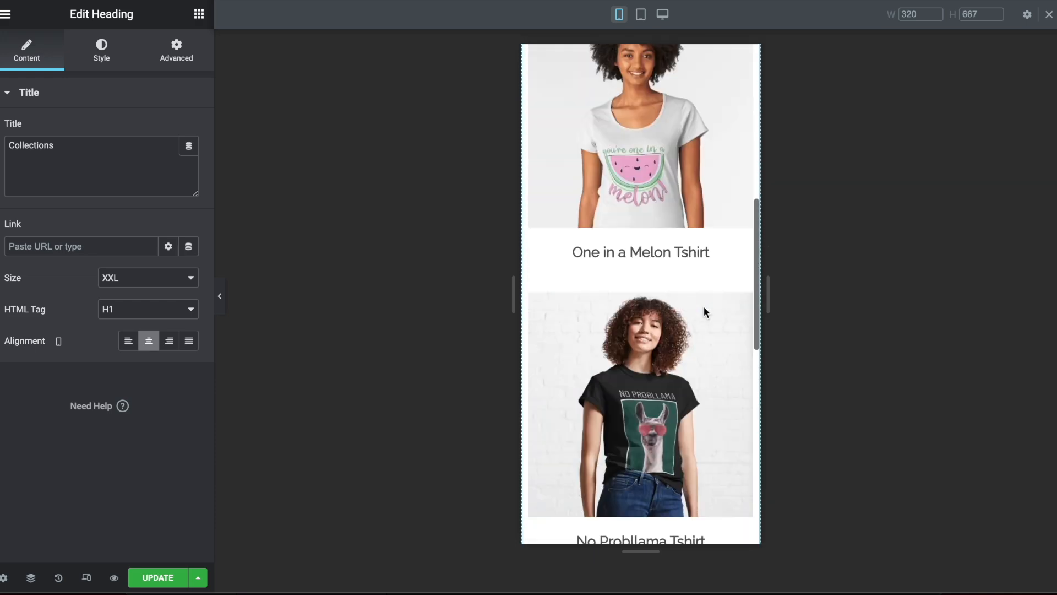
{"action": "left_click", "coordinate": [704, 306]}
{"action": "left_click", "coordinate": [113, 176]}
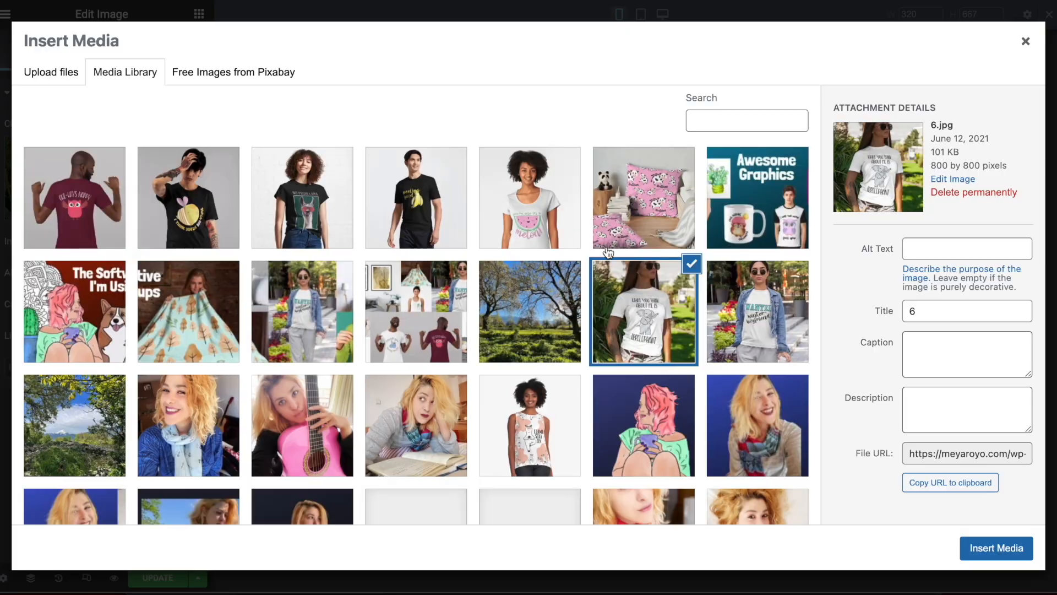
{"action": "scroll", "coordinate": [385, 326], "scroll_direction": "down", "scroll_amount": 3}
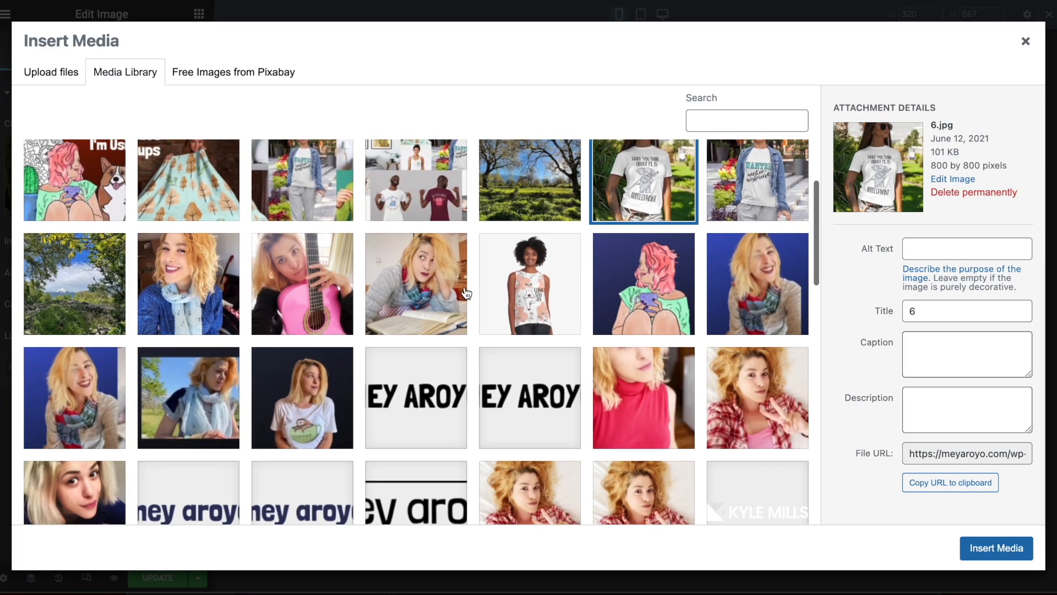
{"action": "left_click", "coordinate": [406, 294]}
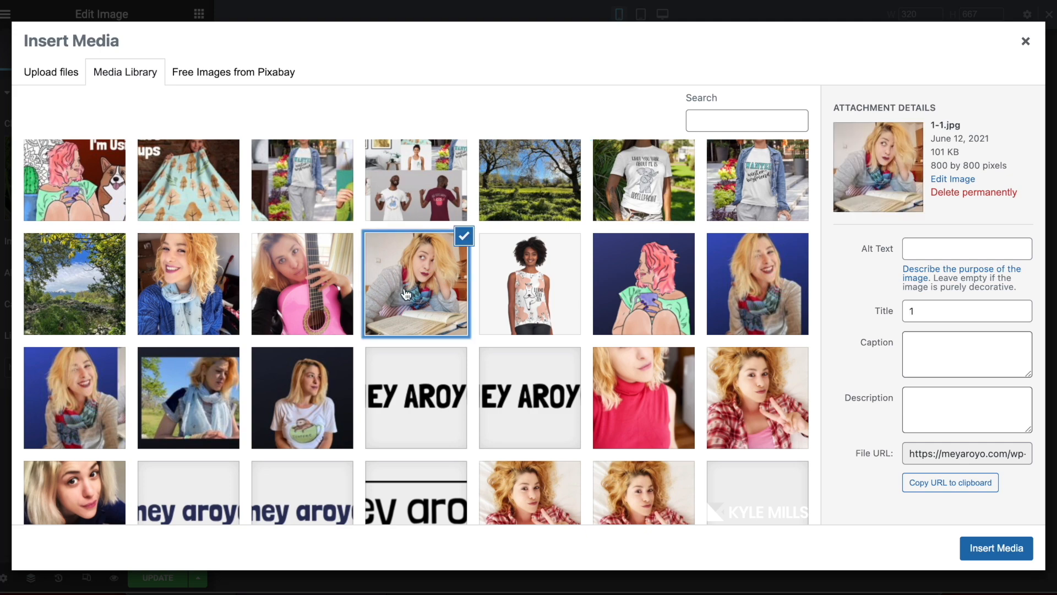
{"action": "left_click", "coordinate": [1000, 549]}
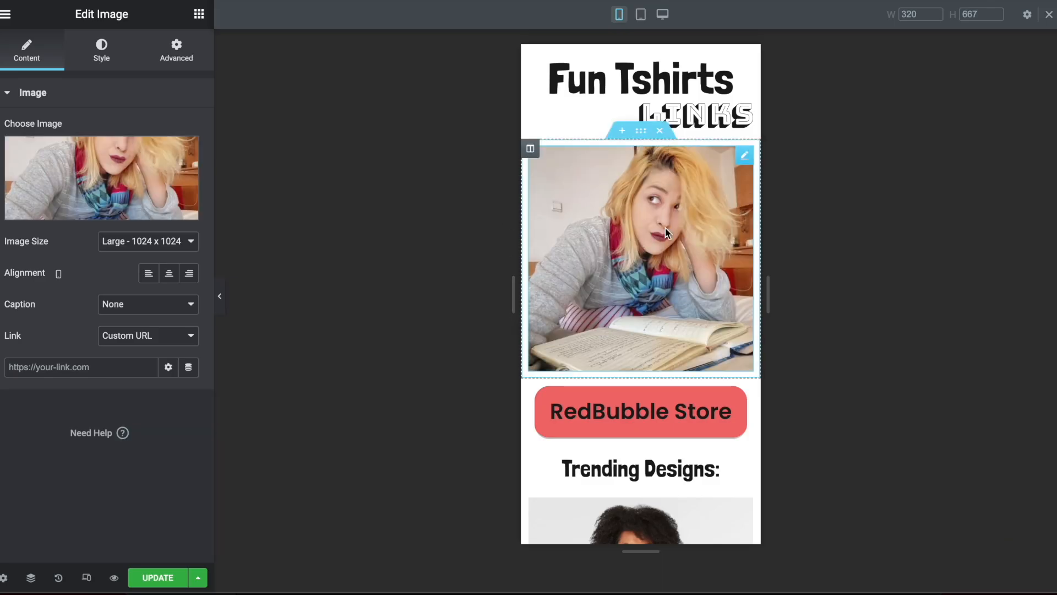
- Change the page's main heading to "Planning" and the Links subheading to "is joy"
{"action": "left_click", "coordinate": [638, 88]}
{"action": "triple_click", "coordinate": [71, 144]}
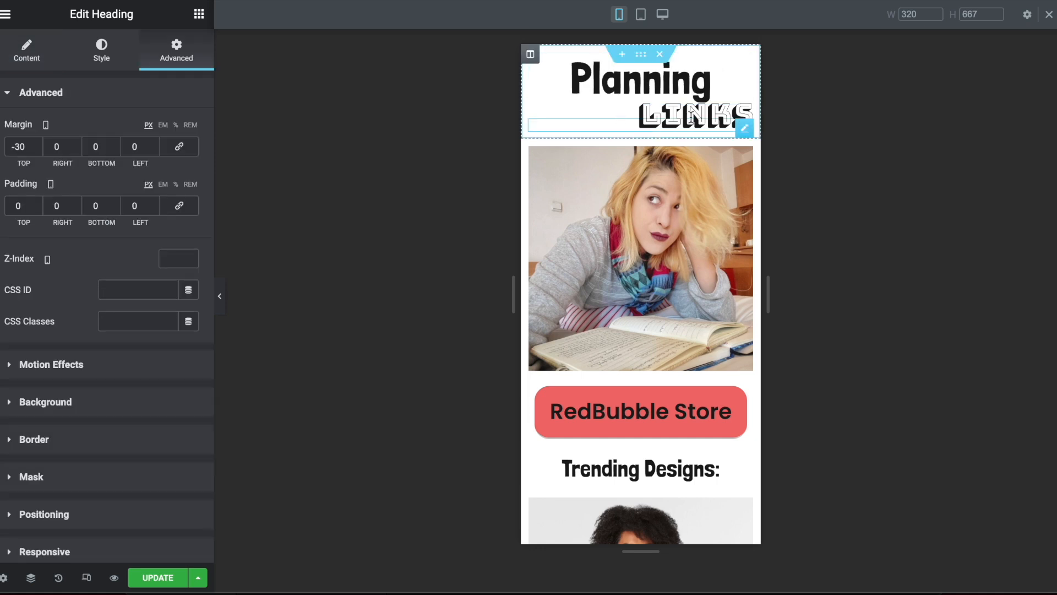
{"action": "left_click", "coordinate": [40, 63]}
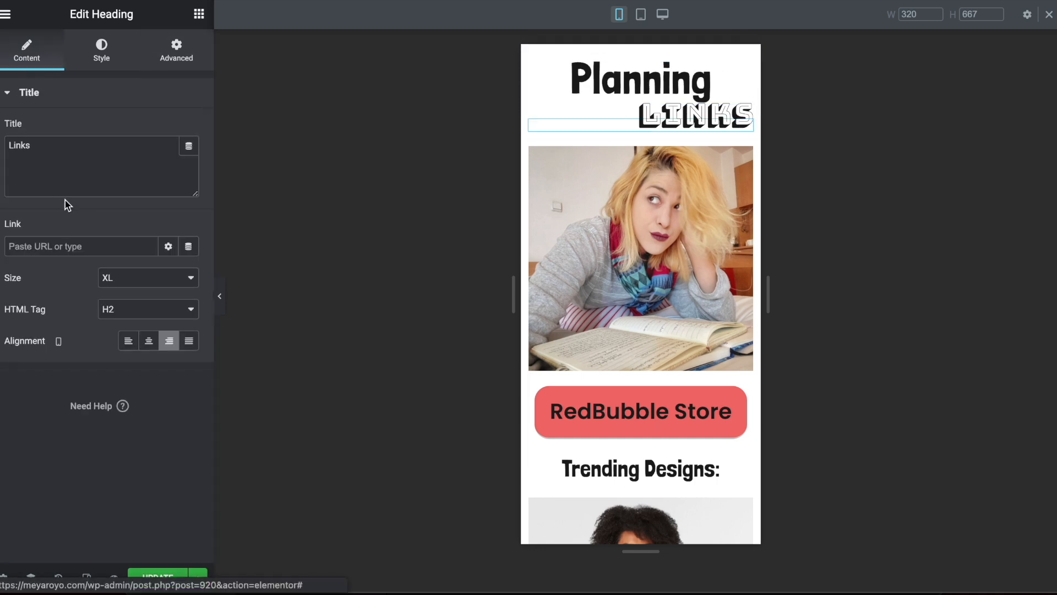
{"action": "triple_click", "coordinate": [65, 192]}
{"action": "type", "text": "is joy"}
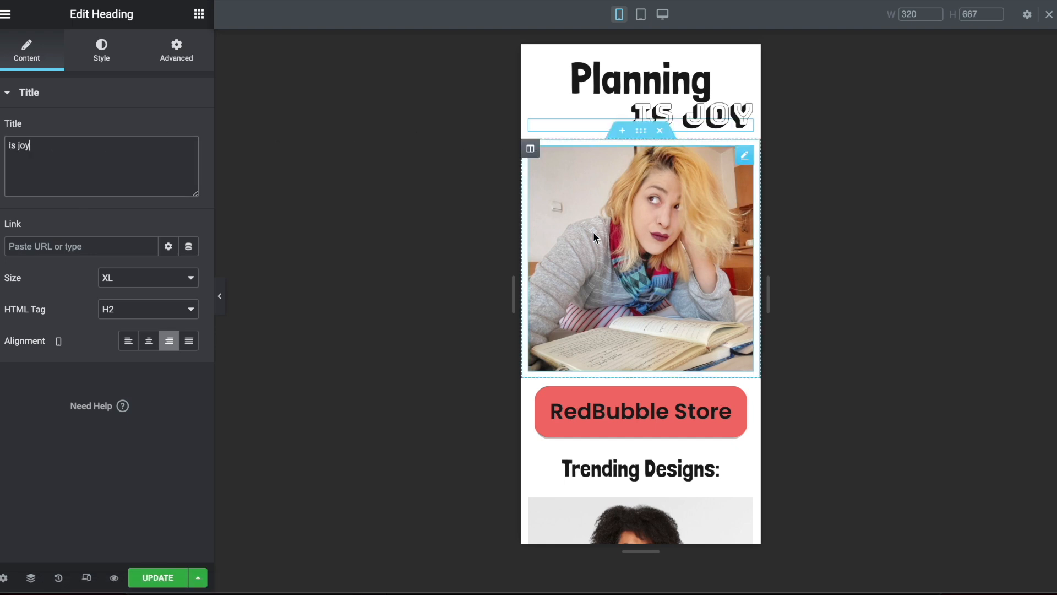
- Change the RedBubble Store button's text to "Etsy Store"
{"action": "scroll", "coordinate": [593, 231], "scroll_direction": "down", "scroll_amount": 2}
{"action": "left_click", "coordinate": [640, 310]}
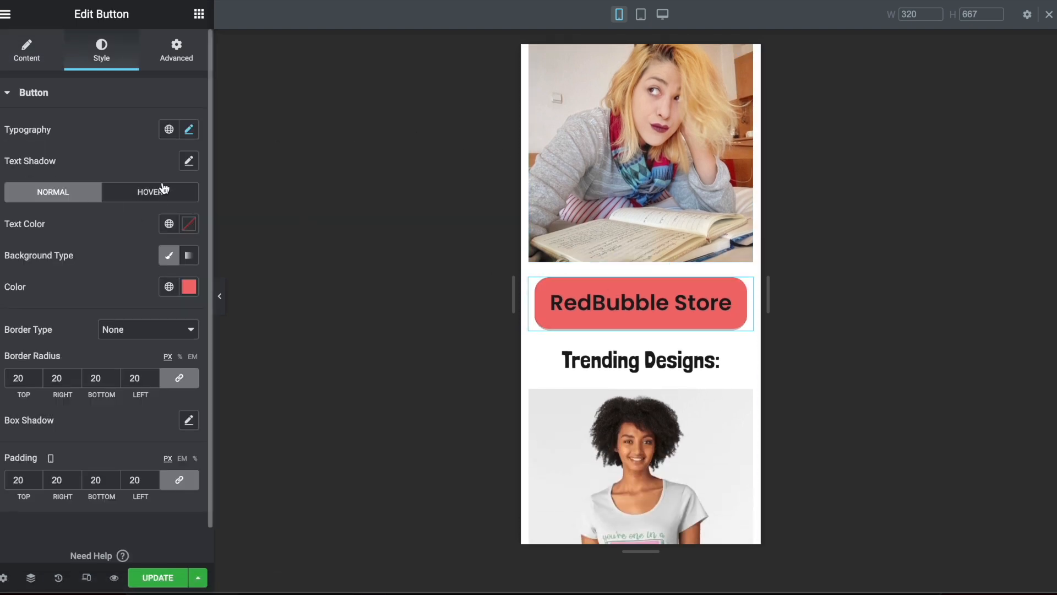
{"action": "left_click", "coordinate": [31, 58]}
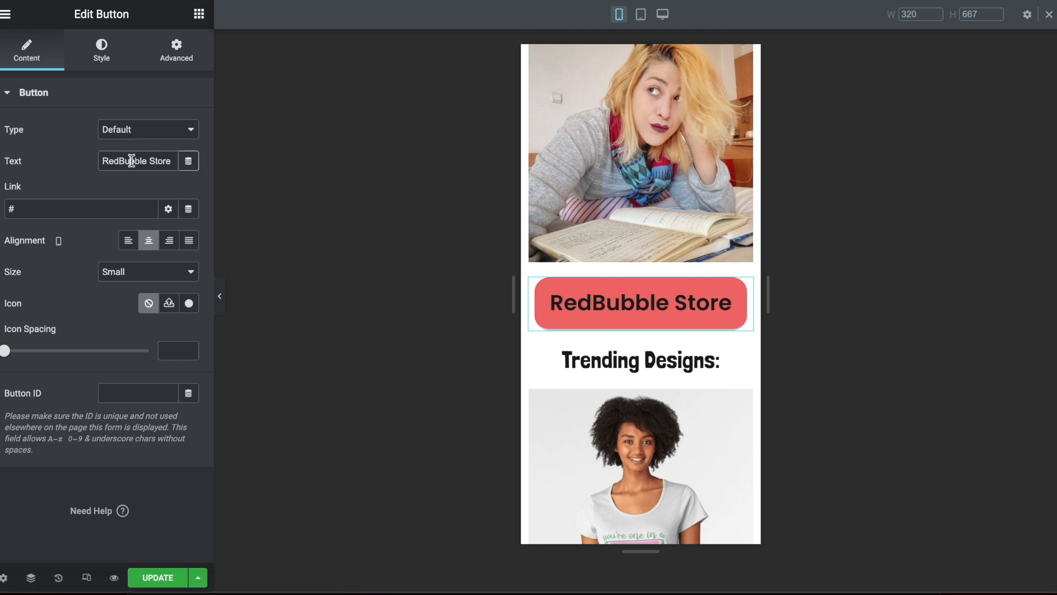
{"action": "type", "text": "Etsy"}
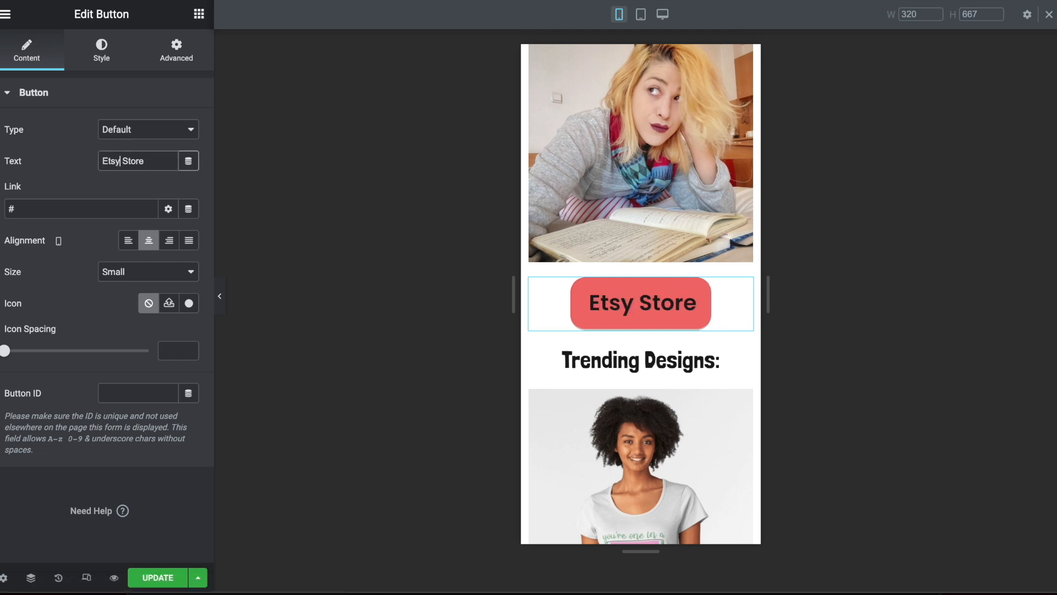
- Set the Etsy Store button's background color to a bright orange
{"action": "left_click", "coordinate": [111, 51]}
{"action": "left_click", "coordinate": [187, 287]}
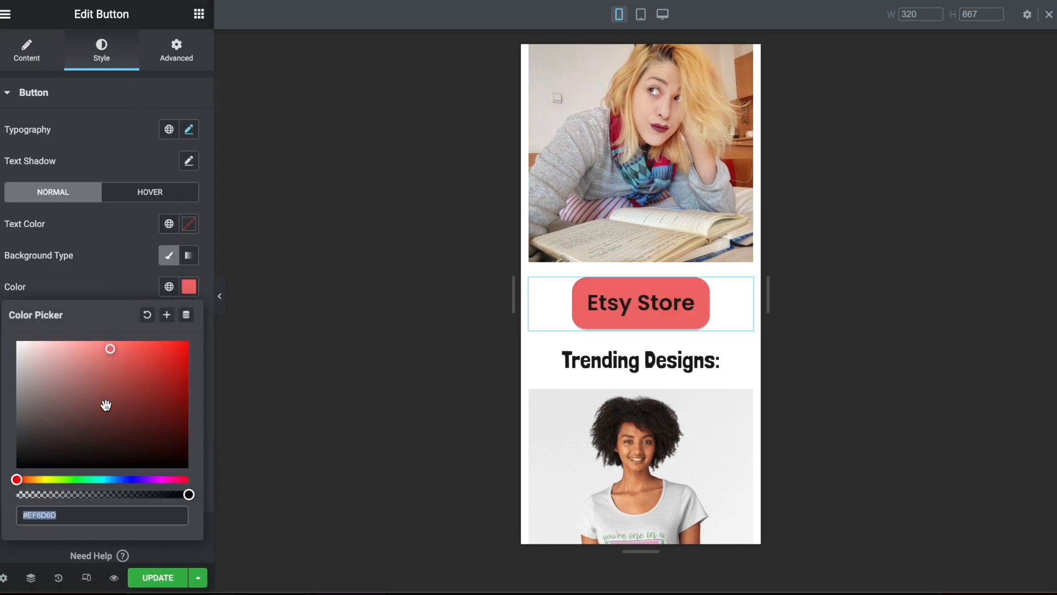
{"action": "left_click", "coordinate": [33, 479]}
{"action": "left_click", "coordinate": [161, 355]}
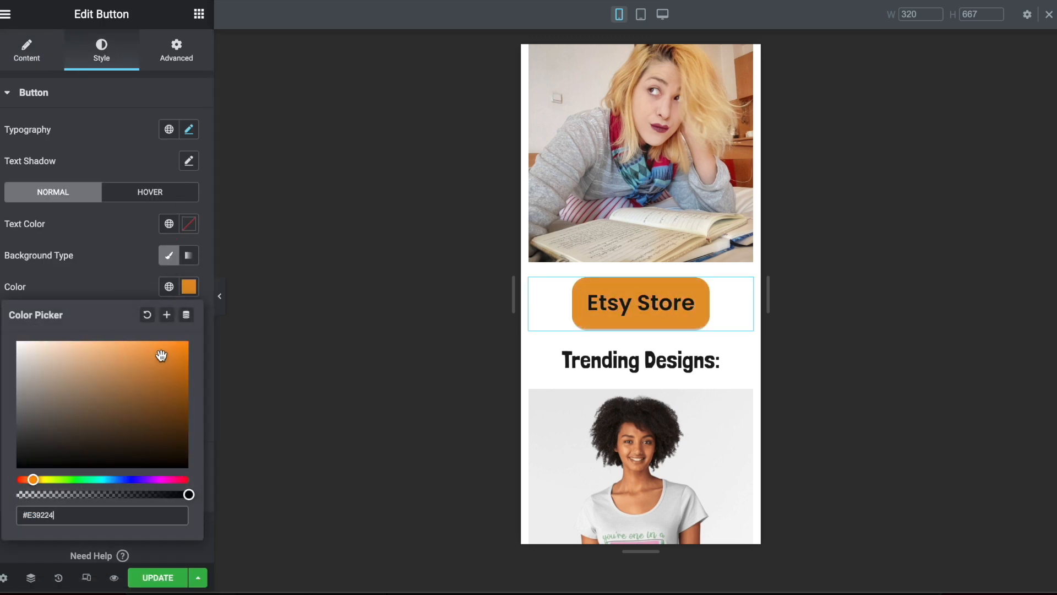
{"action": "left_click", "coordinate": [122, 271]}
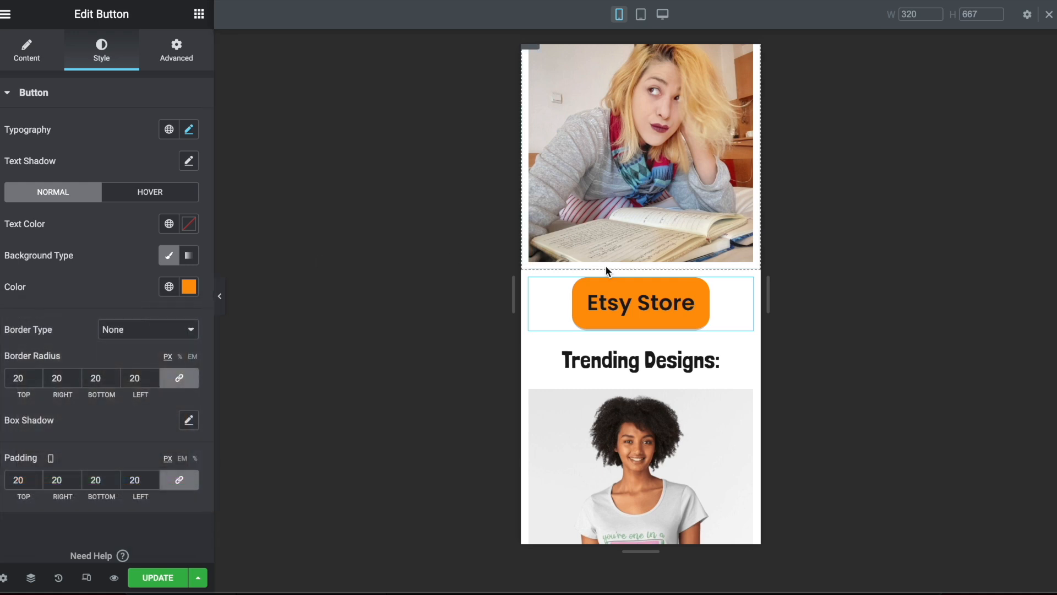
- Change the Trending Designs heading's title to "Planner Types"
{"action": "scroll", "coordinate": [606, 268], "scroll_direction": "down", "scroll_amount": 1}
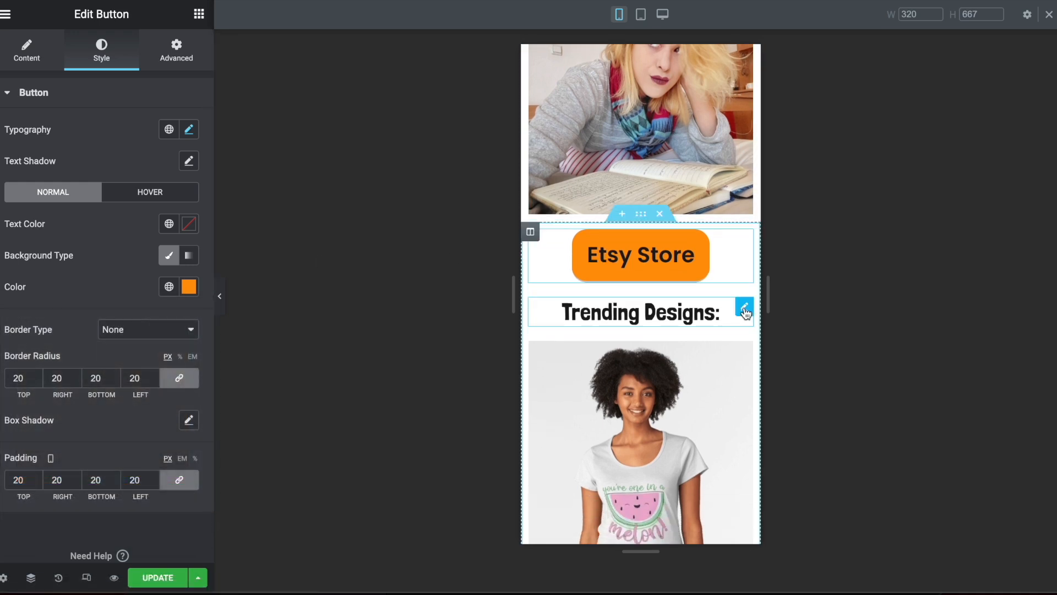
{"action": "left_click", "coordinate": [685, 311]}
{"action": "triple_click", "coordinate": [49, 145]}
{"action": "type", "text": "Planner Types"}
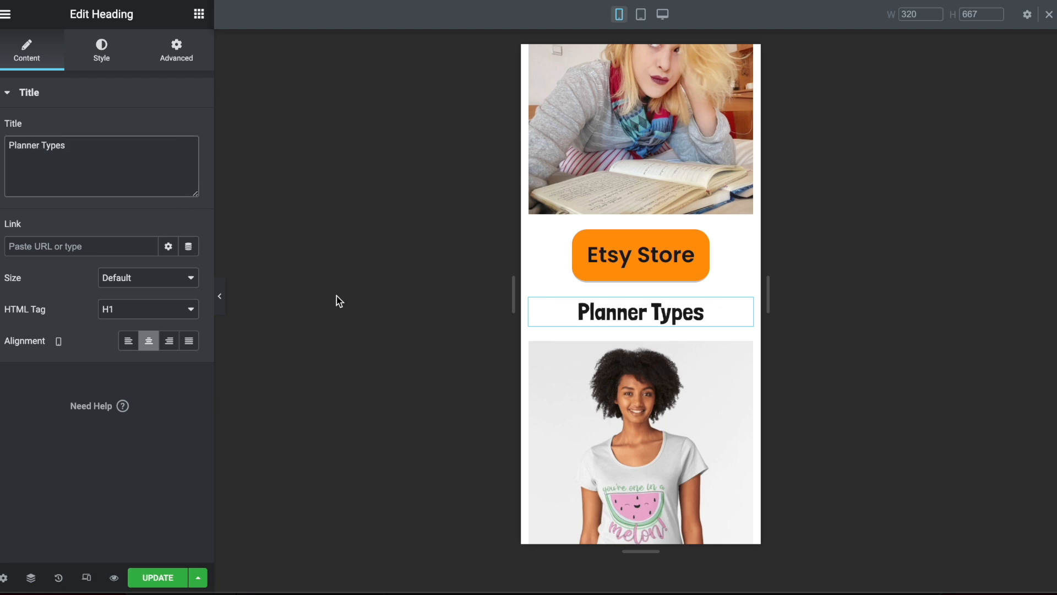
- Change the Collections heading's title at the end of the page to "Contact Me"
{"action": "left_click", "coordinate": [573, 398]}
{"action": "scroll", "coordinate": [633, 274], "scroll_direction": "down", "scroll_amount": 10}
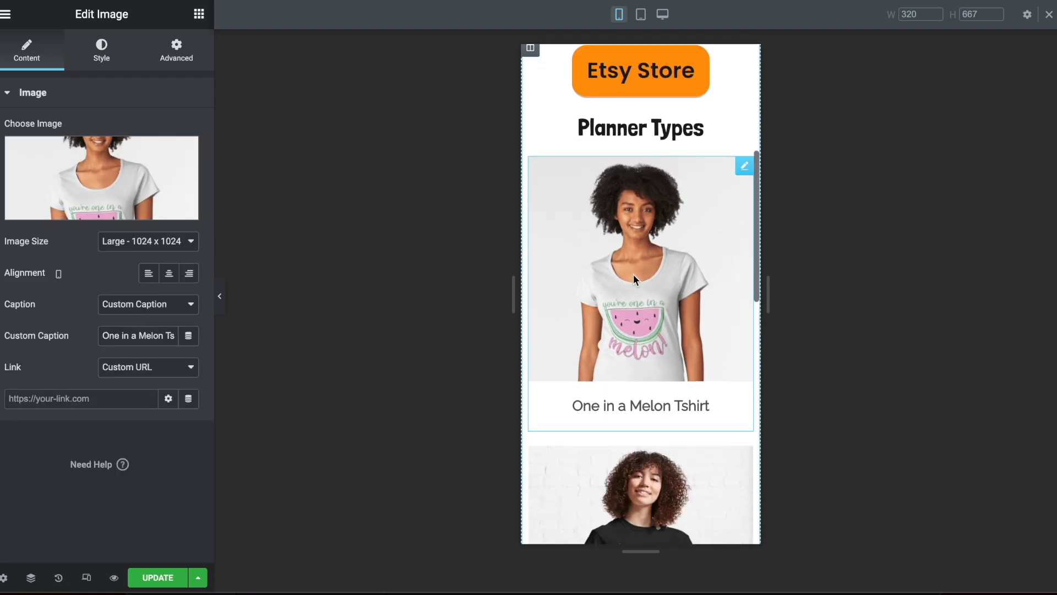
{"action": "scroll", "coordinate": [623, 207], "scroll_direction": "down", "scroll_amount": 3}
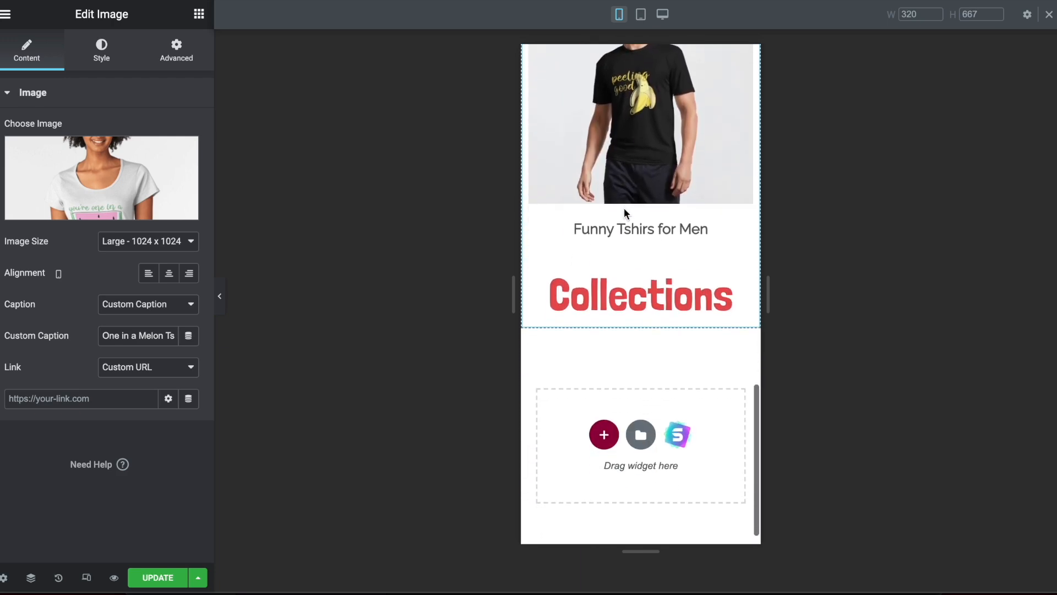
{"action": "scroll", "coordinate": [623, 207], "scroll_direction": "up", "scroll_amount": 15}
{"action": "scroll", "coordinate": [623, 207], "scroll_direction": "down", "scroll_amount": 5}
{"action": "scroll", "coordinate": [623, 207], "scroll_direction": "down", "scroll_amount": 10}
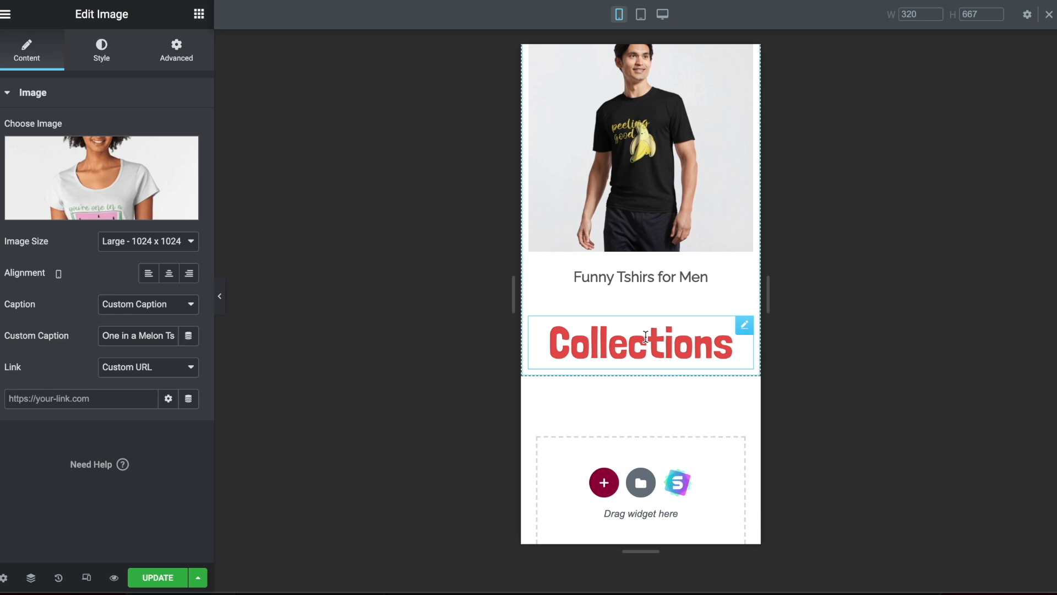
{"action": "scroll", "coordinate": [646, 336], "scroll_direction": "down", "scroll_amount": 1}
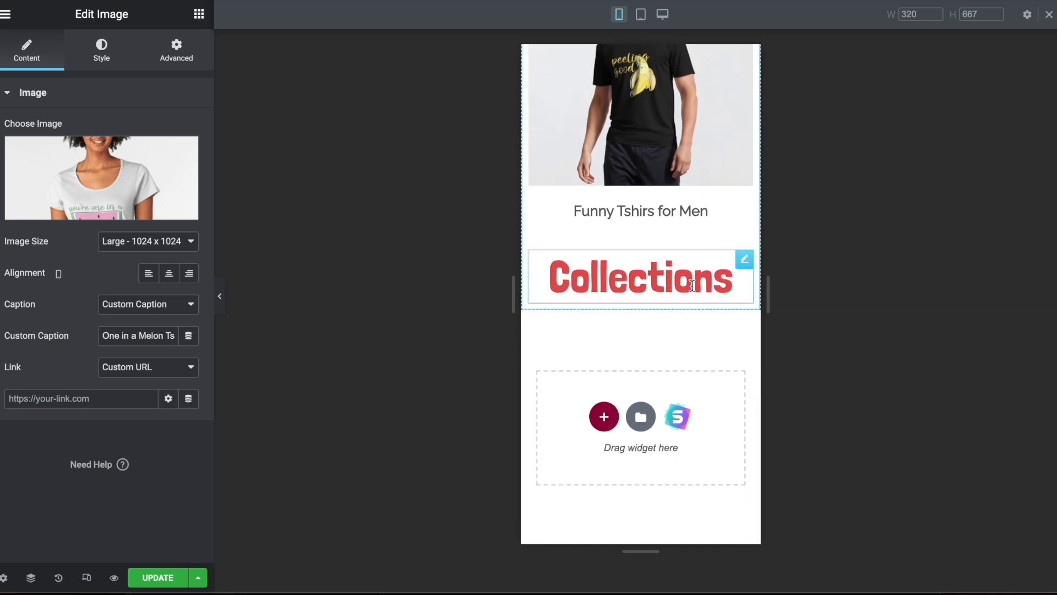
{"action": "left_click", "coordinate": [734, 269]}
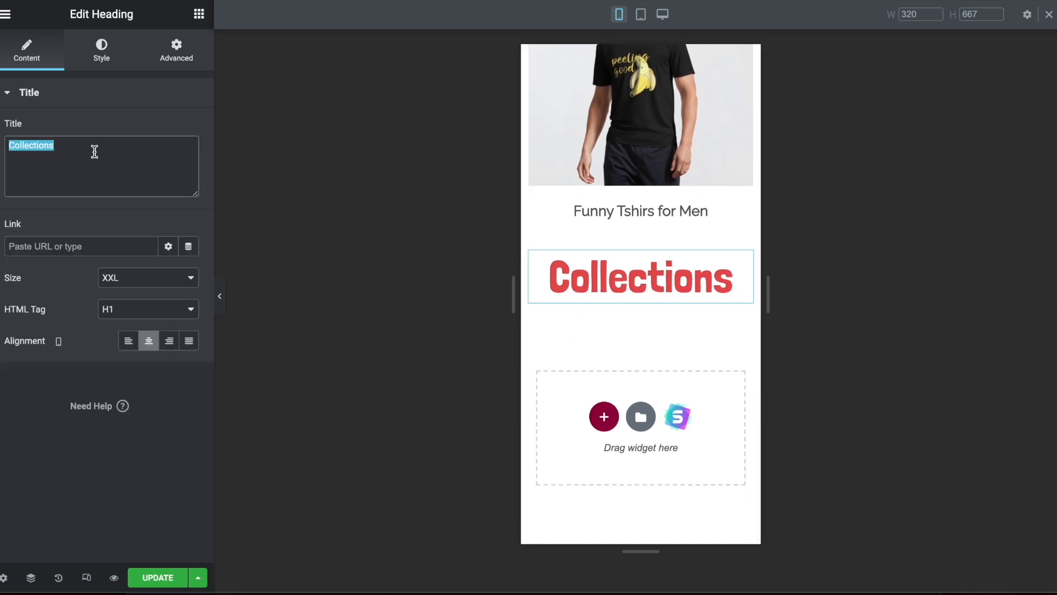
{"action": "type", "text": "Contact Me"}
- Add a text editor widget below the Contact Me heading
{"action": "left_click", "coordinate": [200, 15]}
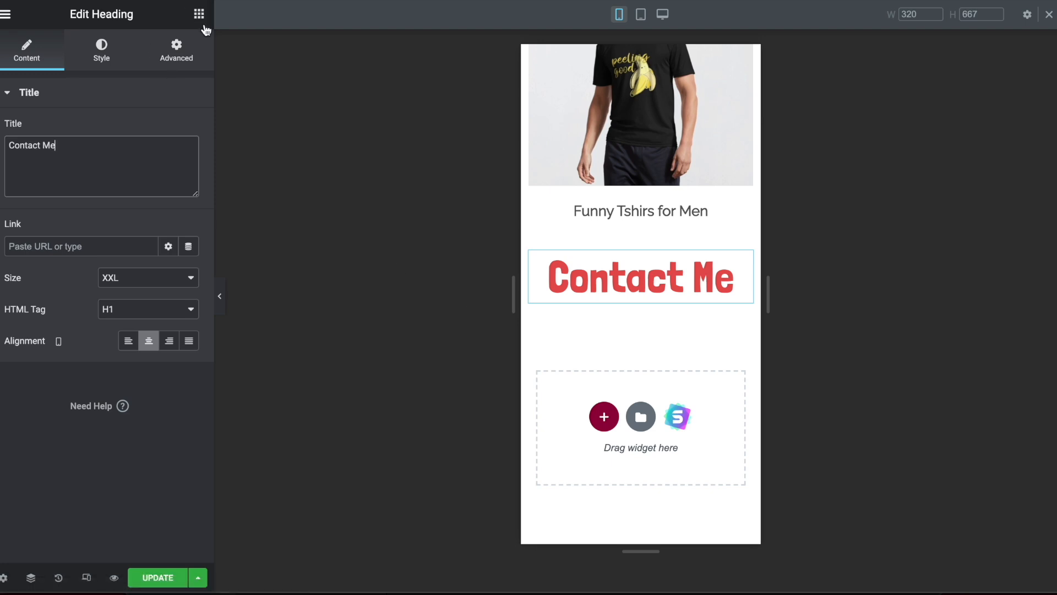
{"action": "left_click_drag", "start_coordinate": [135, 238], "coordinate": [578, 311]}
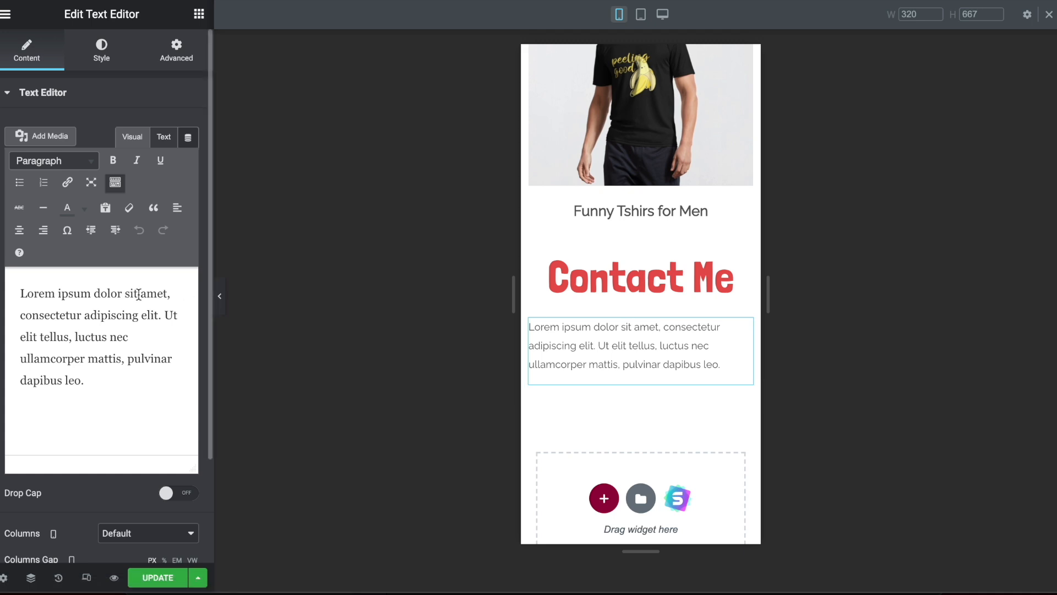
- Change the Contact Me heading's title to "About Me"
{"action": "left_click", "coordinate": [685, 280]}
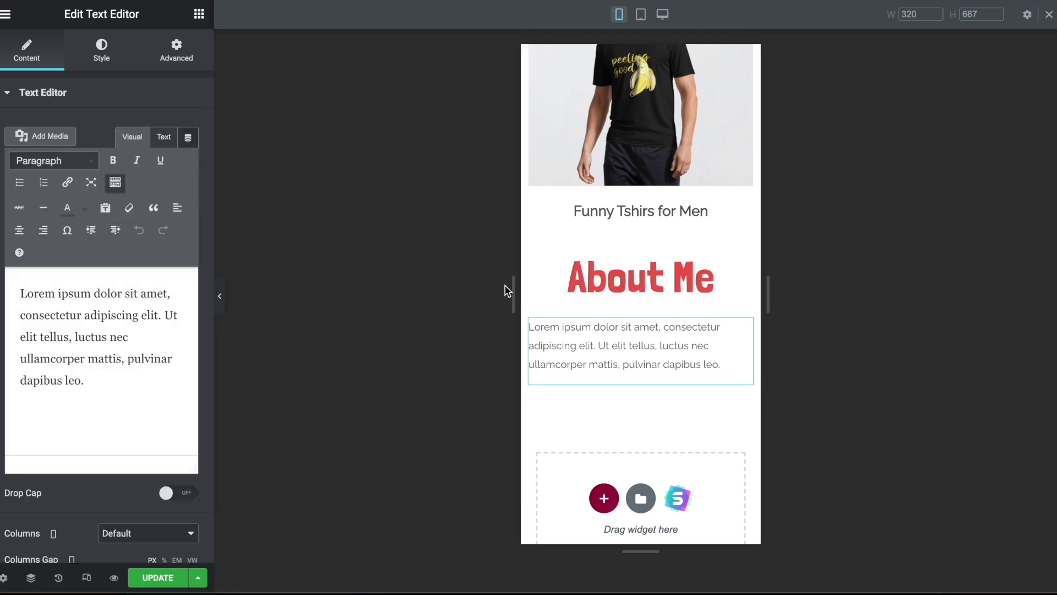
{"action": "scroll", "coordinate": [678, 337], "scroll_direction": "down", "scroll_amount": 5}
{"action": "scroll", "coordinate": [677, 337], "scroll_direction": "up", "scroll_amount": 7}
{"action": "scroll", "coordinate": [677, 337], "scroll_direction": "down", "scroll_amount": 4}
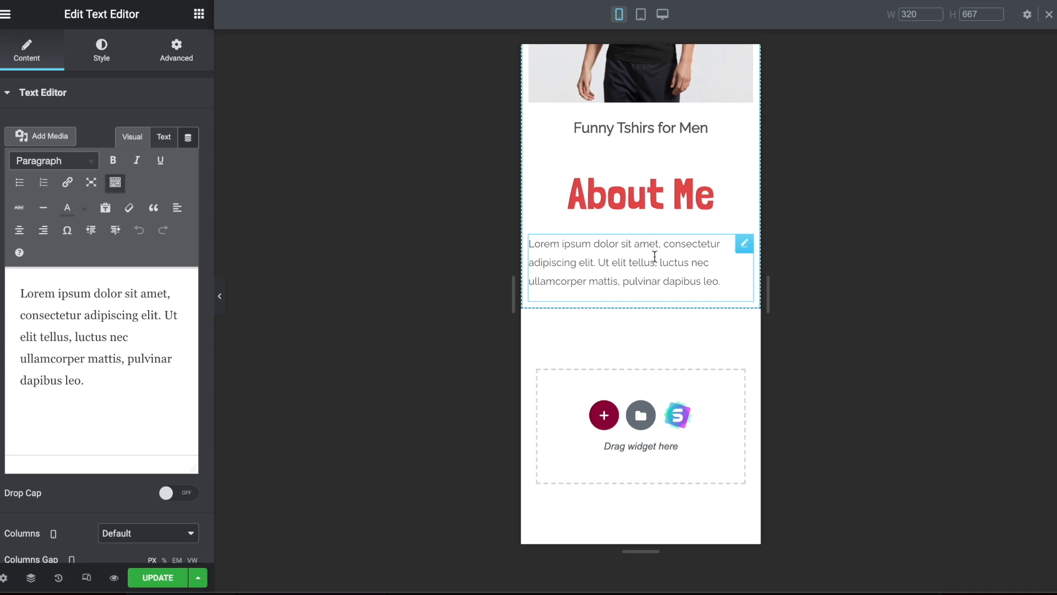
- Add a video widget between the main photo and the Etsy Store button
{"action": "scroll", "coordinate": [655, 256], "scroll_direction": "up", "scroll_amount": 15}
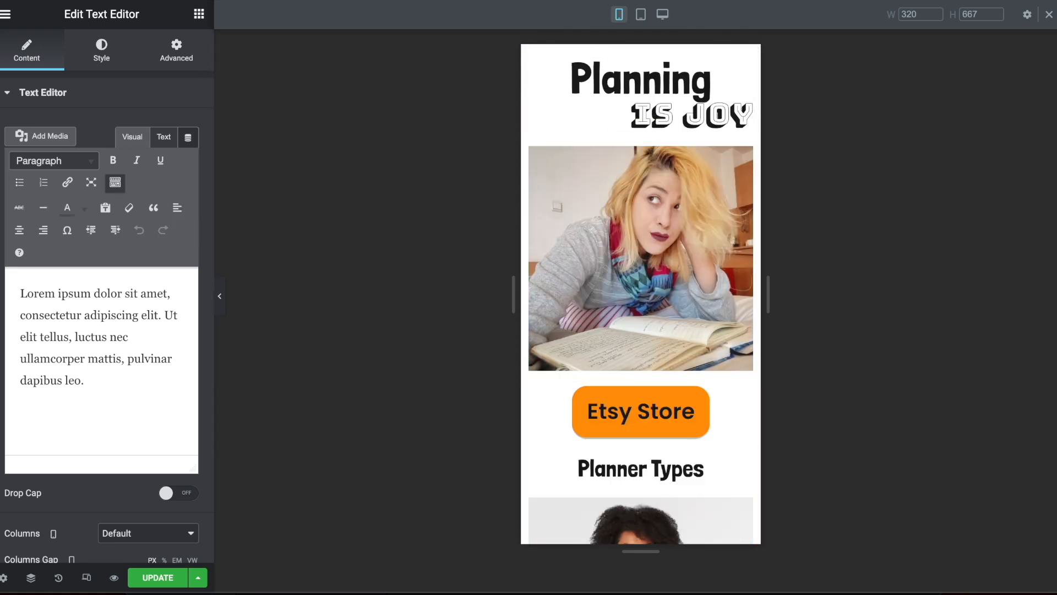
{"action": "left_click", "coordinate": [176, 65]}
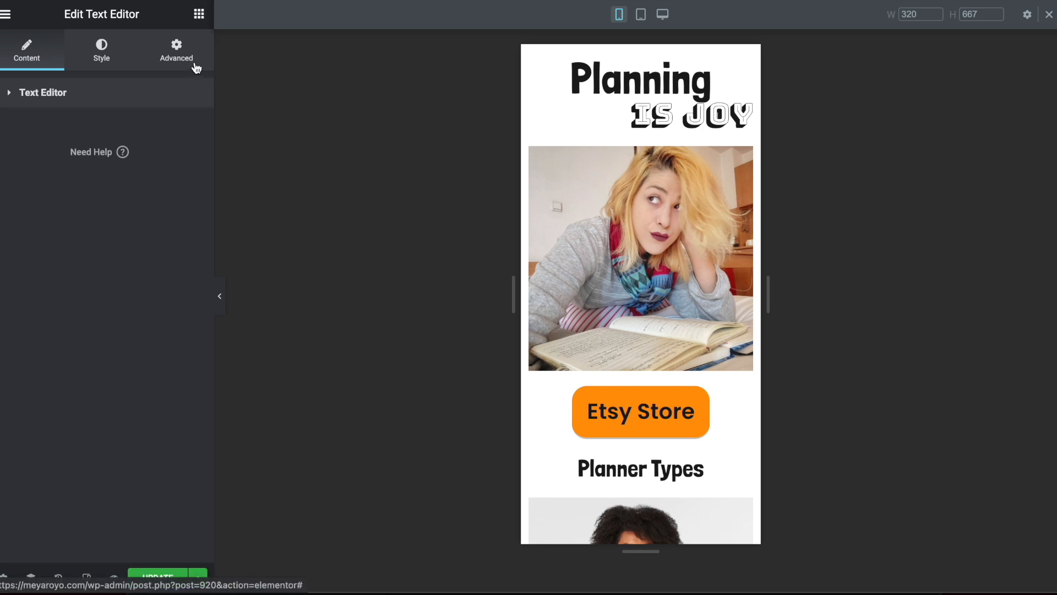
{"action": "left_click", "coordinate": [199, 16]}
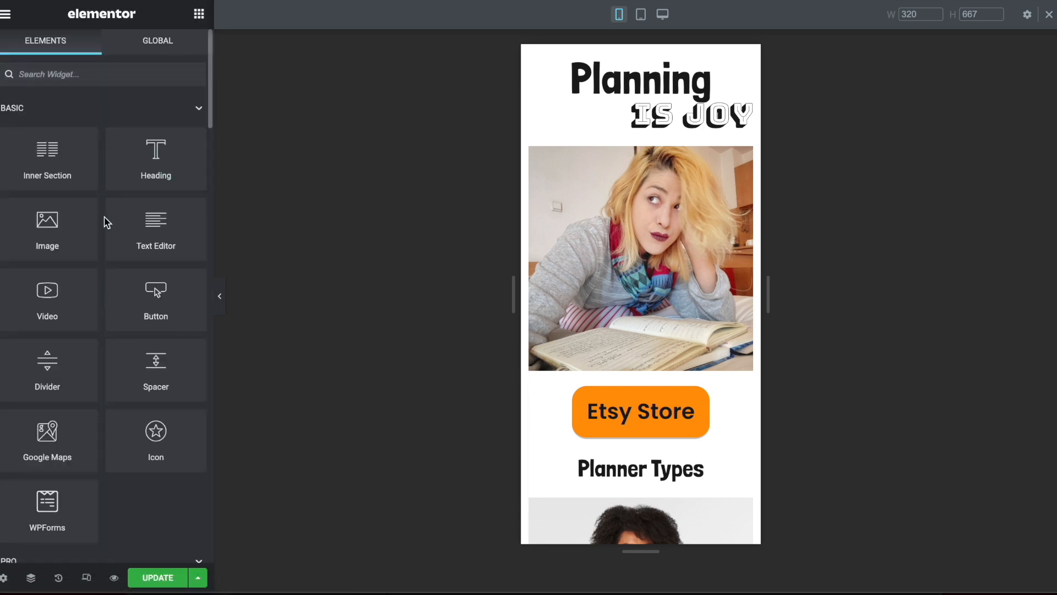
{"action": "scroll", "coordinate": [48, 238], "scroll_direction": "down", "scroll_amount": 2}
{"action": "left_click_drag", "start_coordinate": [46, 235], "coordinate": [670, 374]}
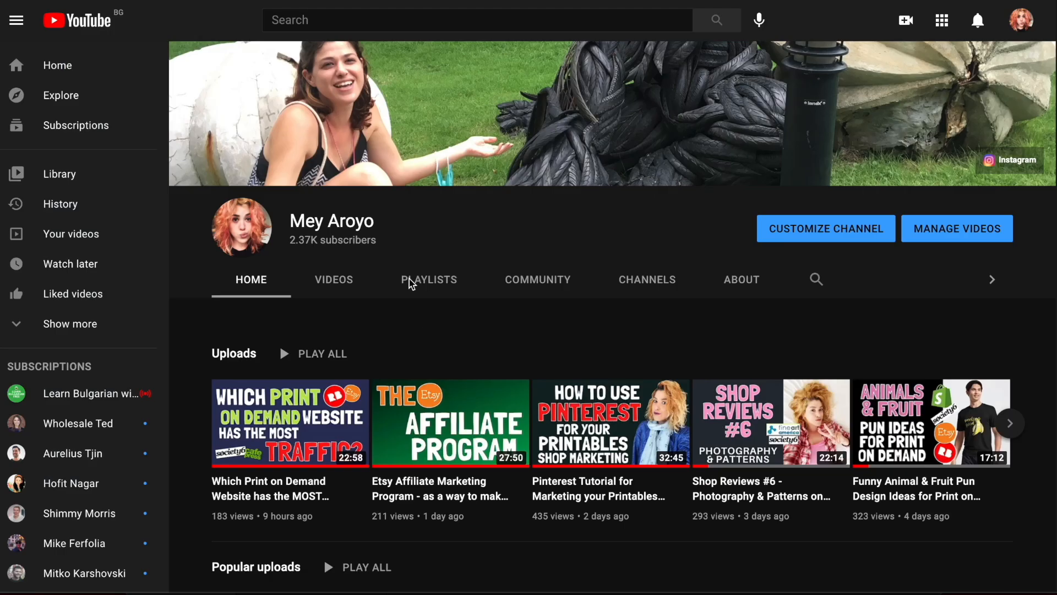
- Copy the link of the "Shop Reviews #6" video from the YouTube channel and set it as the Elementor video widget's link
{"action": "scroll", "coordinate": [424, 318], "scroll_direction": "down", "scroll_amount": 3}
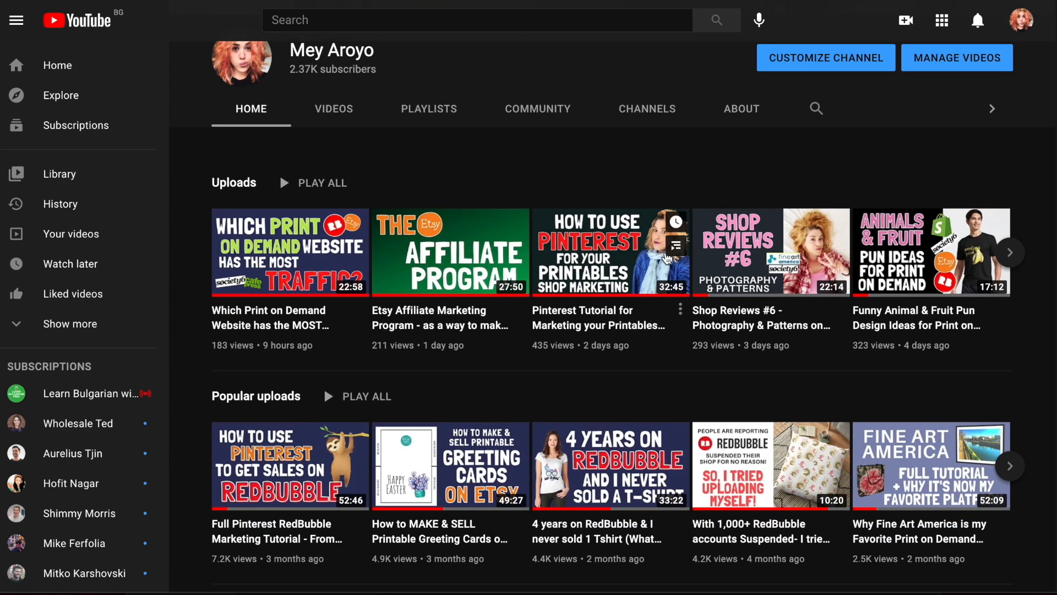
{"action": "right_click", "coordinate": [793, 242]}
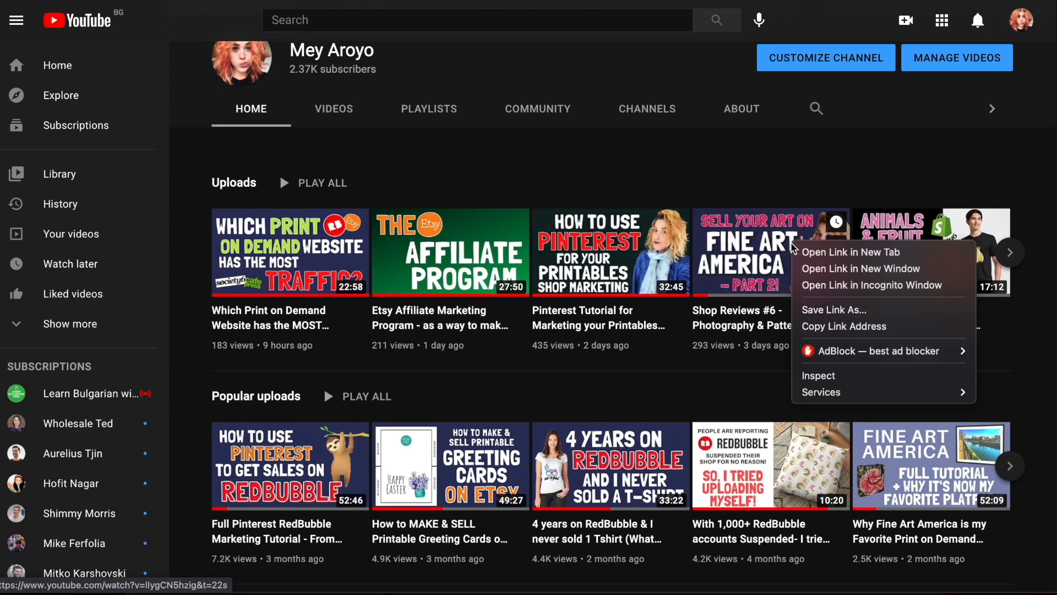
{"action": "left_click", "coordinate": [845, 326]}
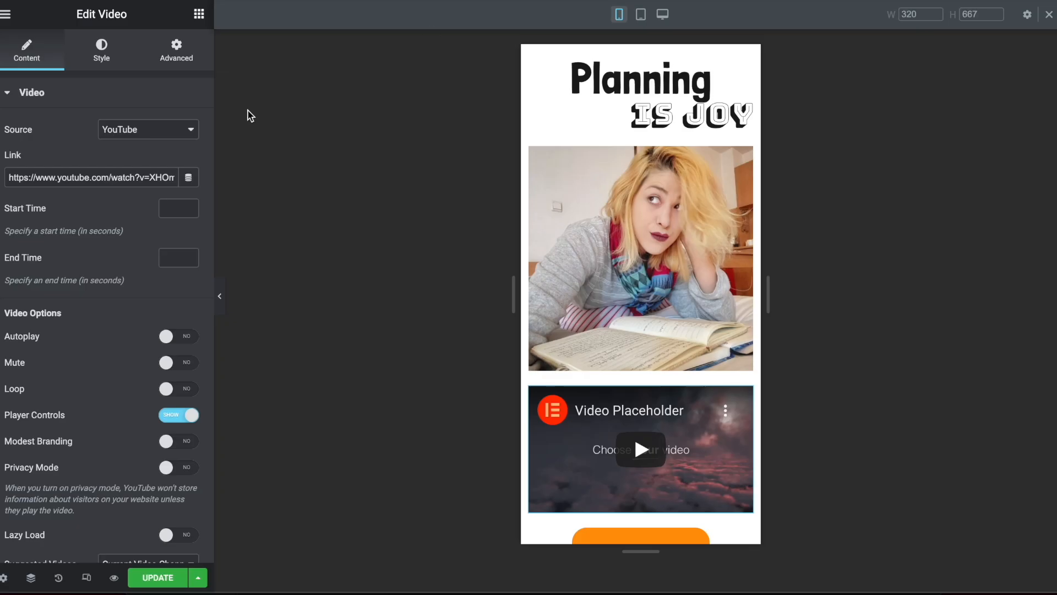
{"action": "triple_click", "coordinate": [78, 178]}
{"action": "key", "text": "ctrl+v"}
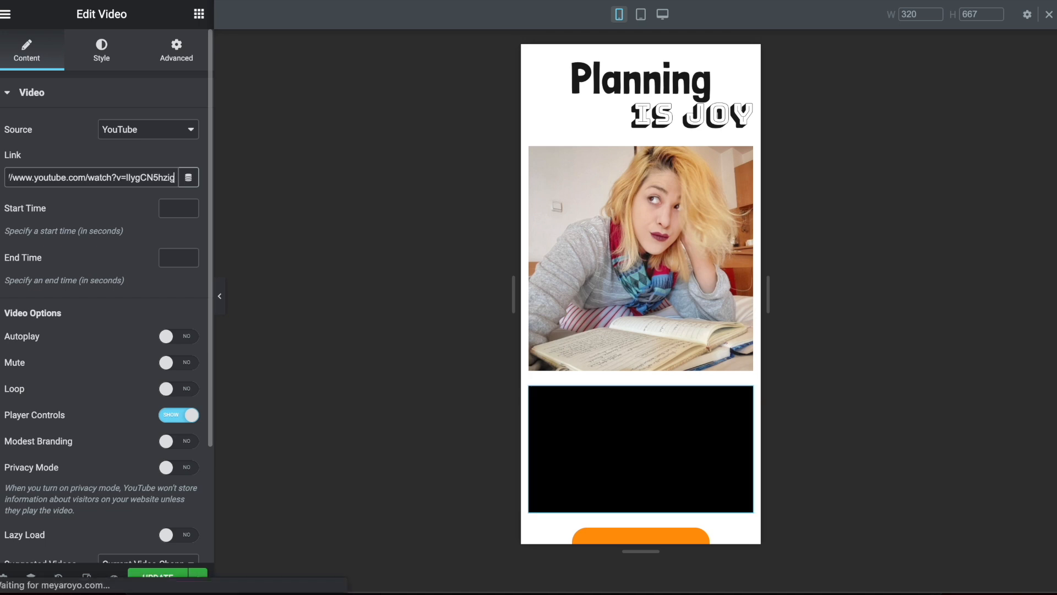
- Try autoplay on the embedded video, check how it plays in the page, and turn autoplay off again
{"action": "scroll", "coordinate": [158, 309], "scroll_direction": "down", "scroll_amount": 1}
{"action": "scroll", "coordinate": [158, 308], "scroll_direction": "down", "scroll_amount": 3}
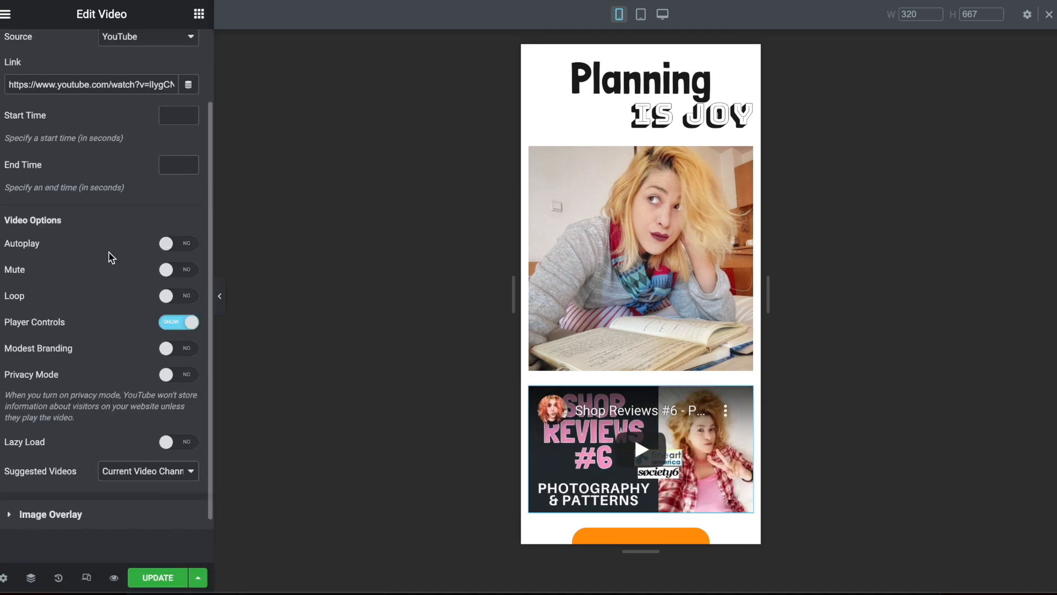
{"action": "left_click", "coordinate": [192, 249]}
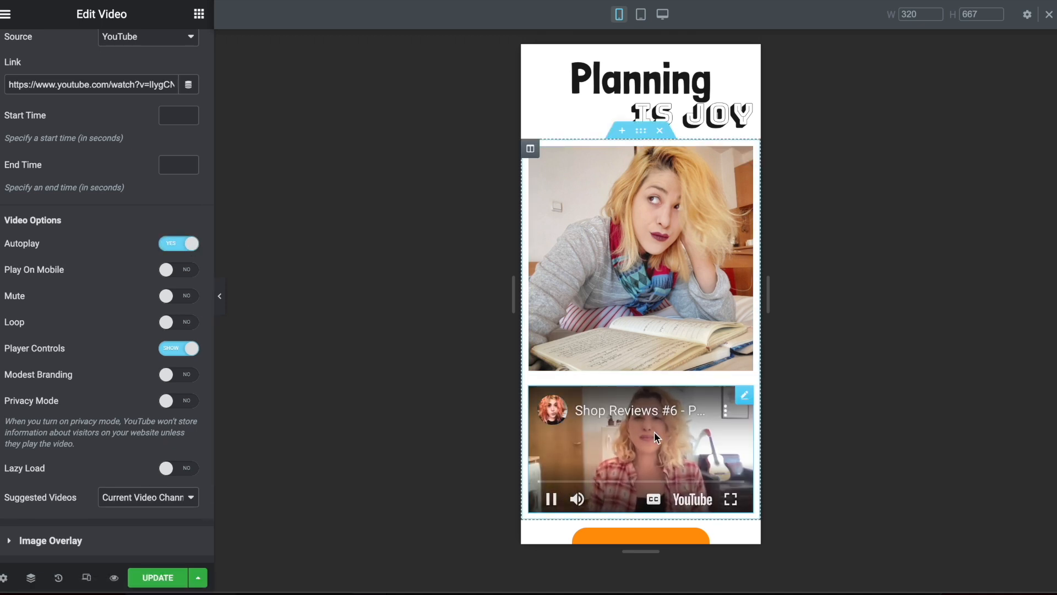
{"action": "scroll", "coordinate": [655, 429], "scroll_direction": "down", "scroll_amount": 1}
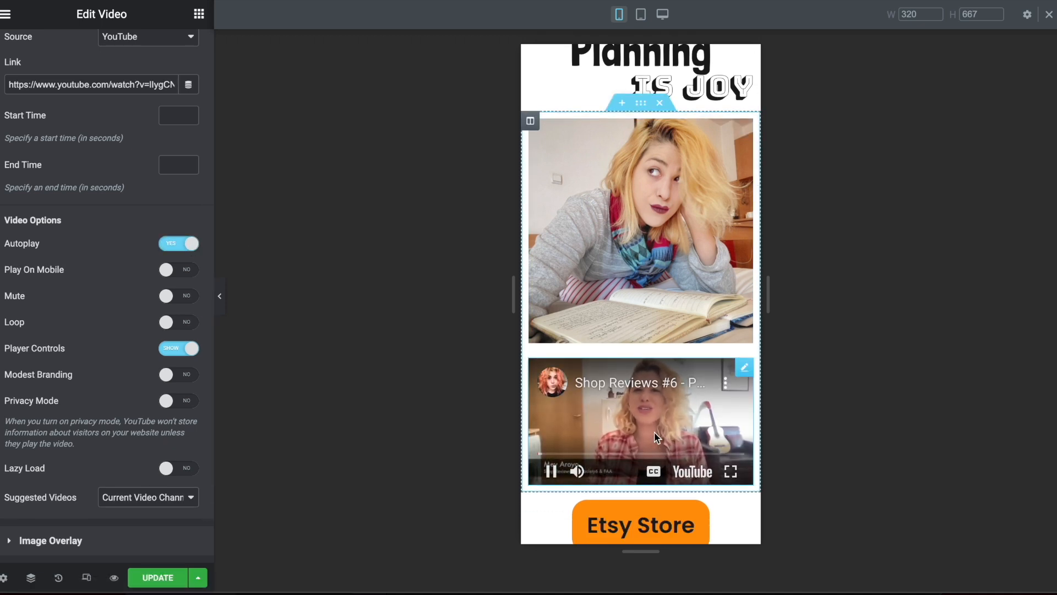
{"action": "scroll", "coordinate": [654, 434], "scroll_direction": "down", "scroll_amount": 4}
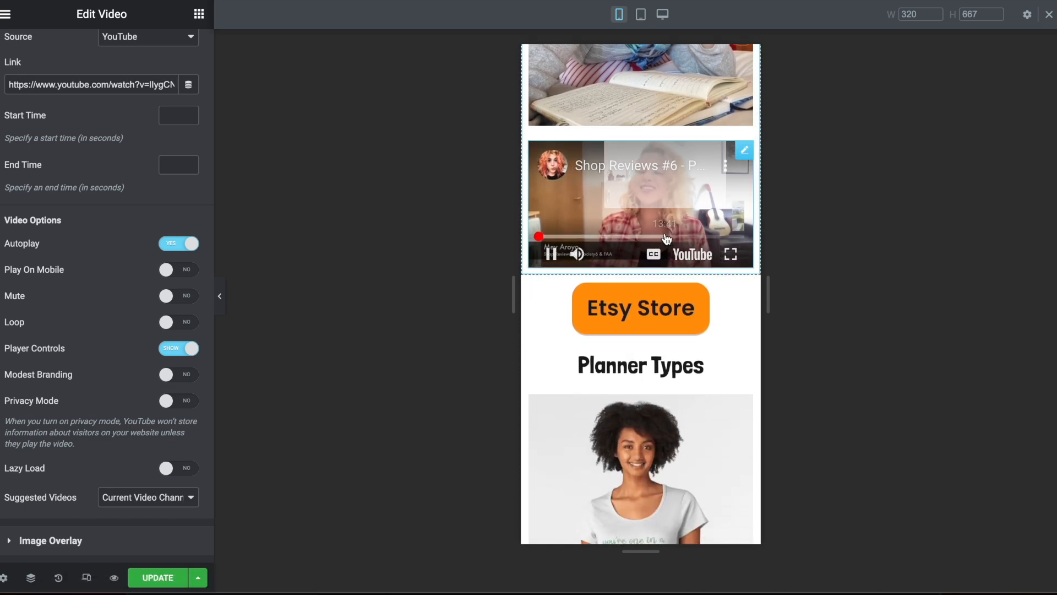
{"action": "scroll", "coordinate": [667, 236], "scroll_direction": "down", "scroll_amount": 2}
{"action": "scroll", "coordinate": [587, 136], "scroll_direction": "up", "scroll_amount": 2}
{"action": "scroll", "coordinate": [586, 136], "scroll_direction": "up", "scroll_amount": 3}
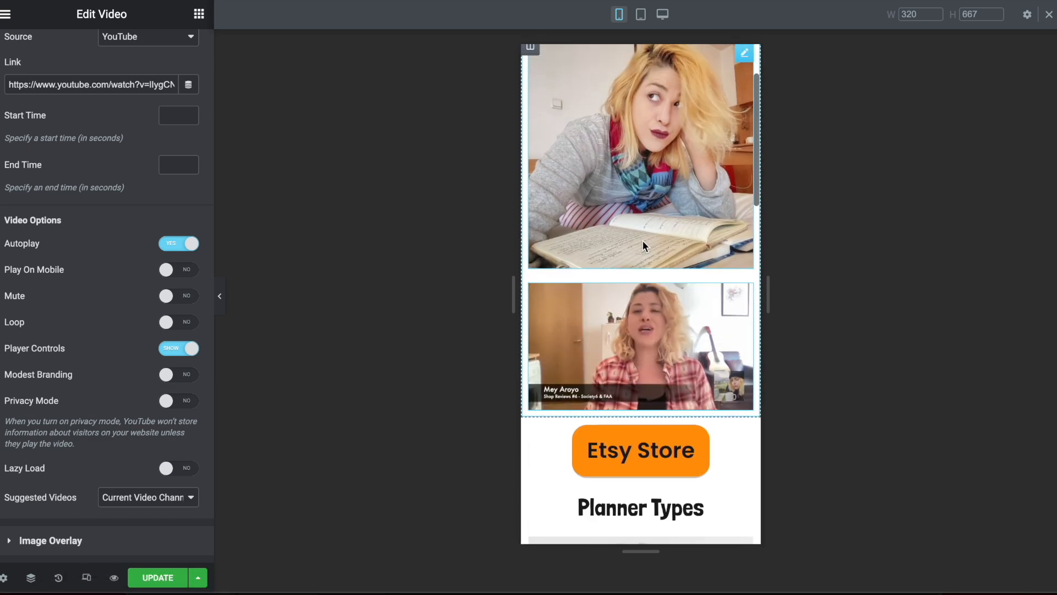
{"action": "left_click", "coordinate": [177, 243]}
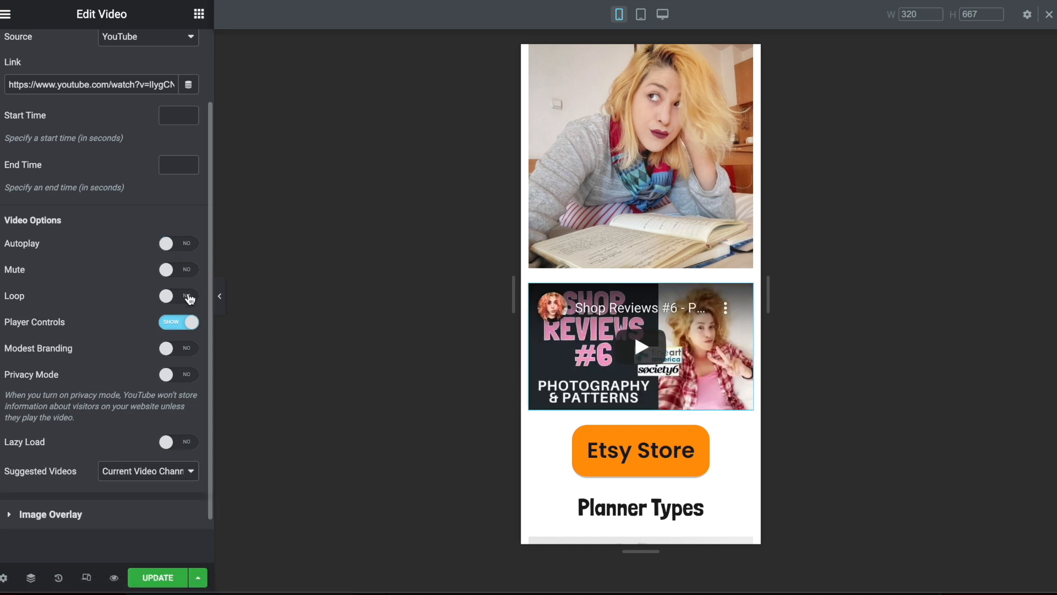
{"action": "scroll", "coordinate": [96, 306], "scroll_direction": "down", "scroll_amount": 1}
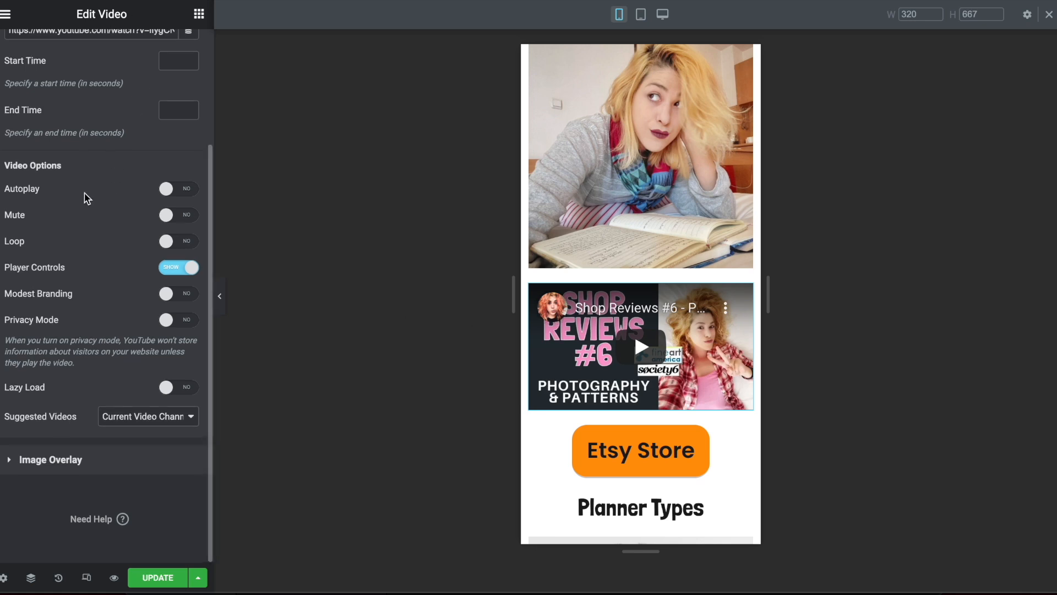
- Add a divider widget between the main photo and the video
{"action": "scroll", "coordinate": [85, 197], "scroll_direction": "up", "scroll_amount": 3}
{"action": "left_click", "coordinate": [196, 15]}
{"action": "scroll", "coordinate": [37, 267], "scroll_direction": "down", "scroll_amount": 3}
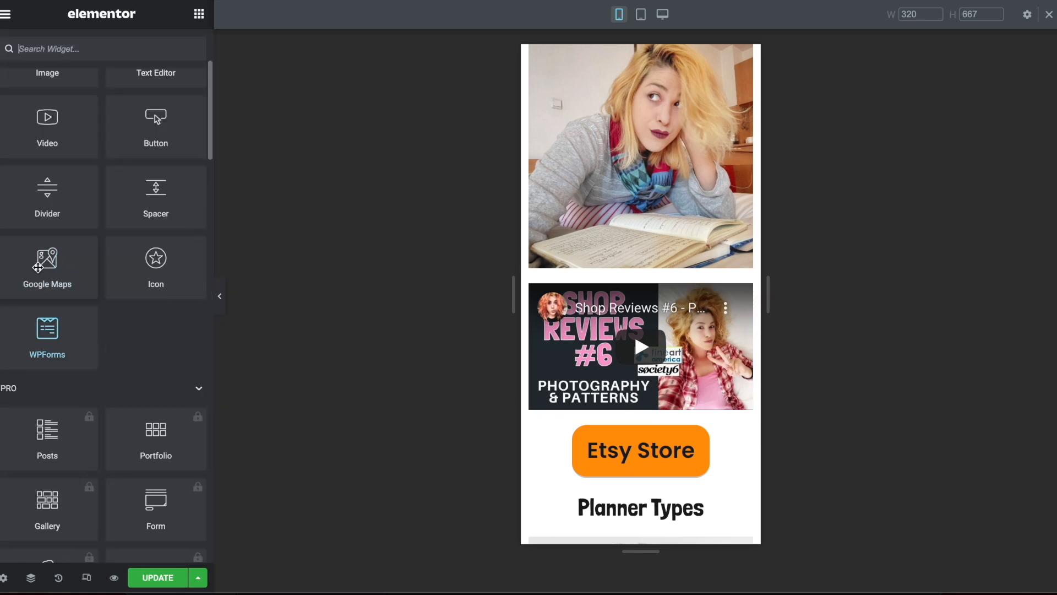
{"action": "scroll", "coordinate": [149, 363], "scroll_direction": "up", "scroll_amount": 2}
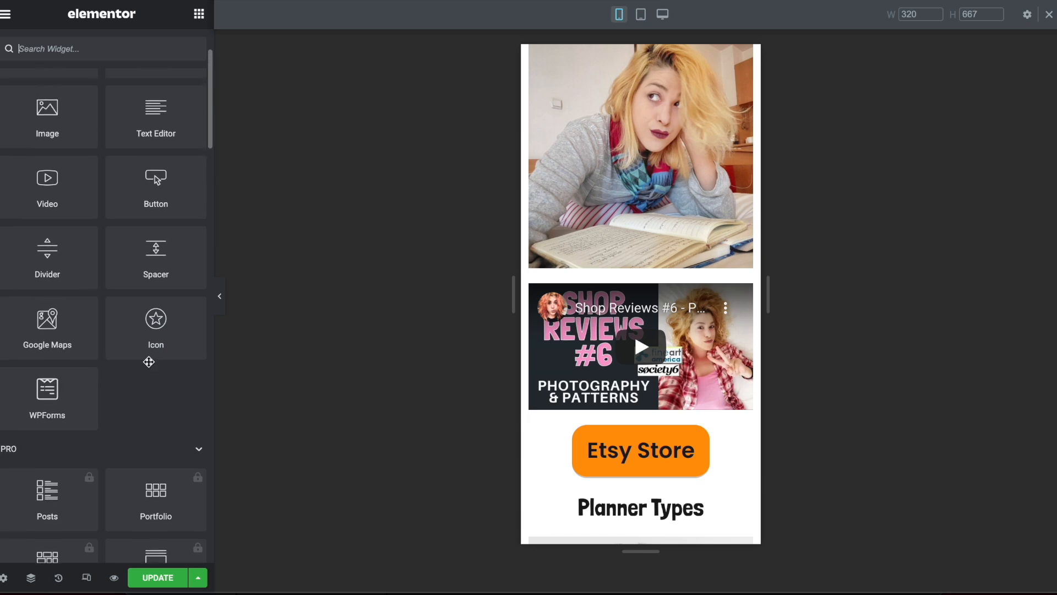
{"action": "left_click_drag", "start_coordinate": [154, 285], "coordinate": [616, 283]}
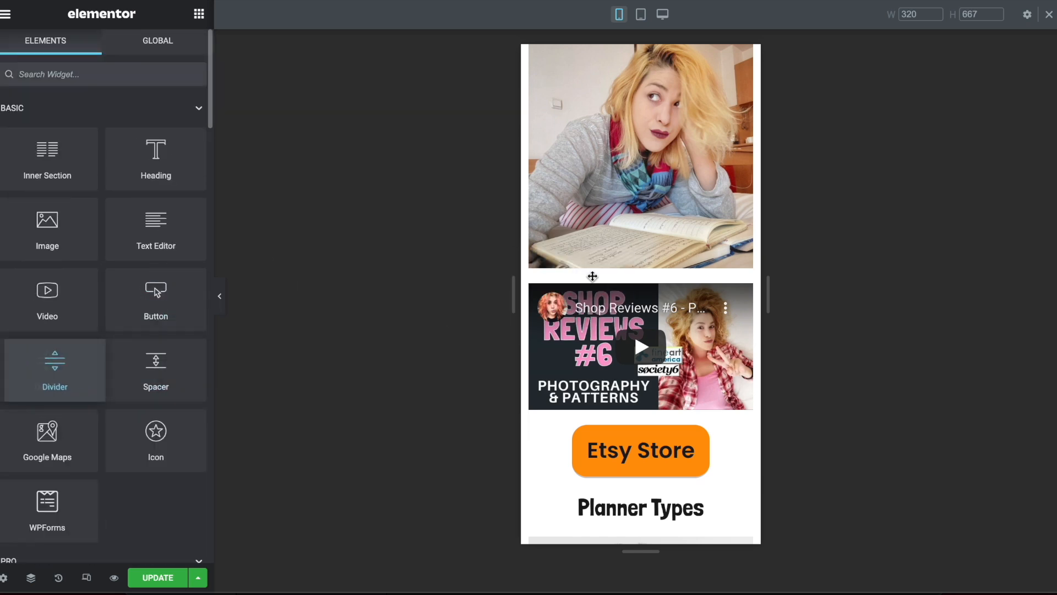
{"action": "left_click_drag", "start_coordinate": [47, 364], "coordinate": [663, 273]}
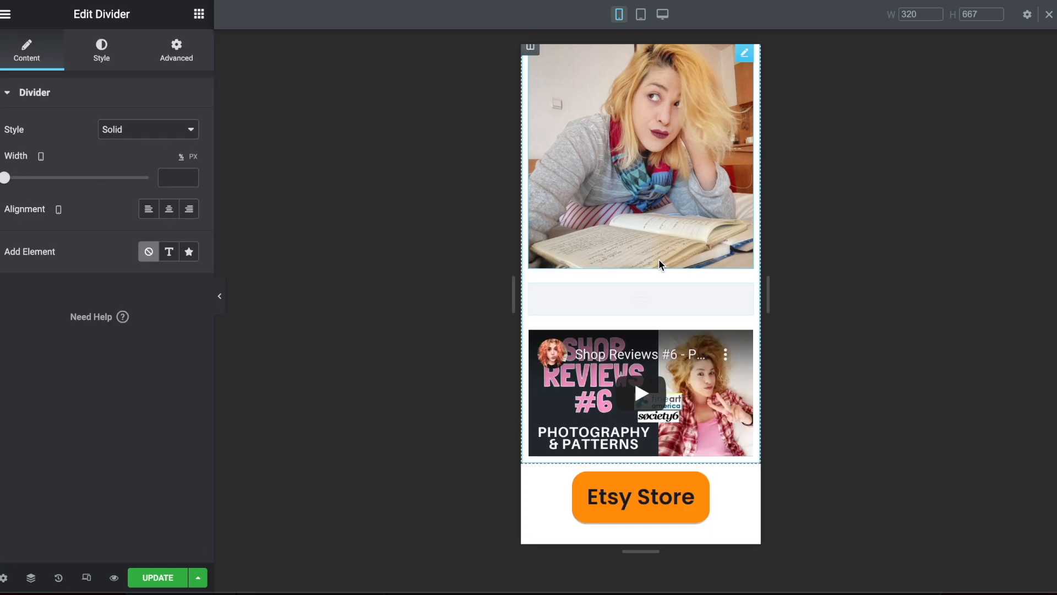
- Center the divider, set its style to Curly and widen it to 100%
{"action": "left_click_drag", "start_coordinate": [15, 180], "coordinate": [98, 178]}
{"action": "left_click", "coordinate": [165, 213]}
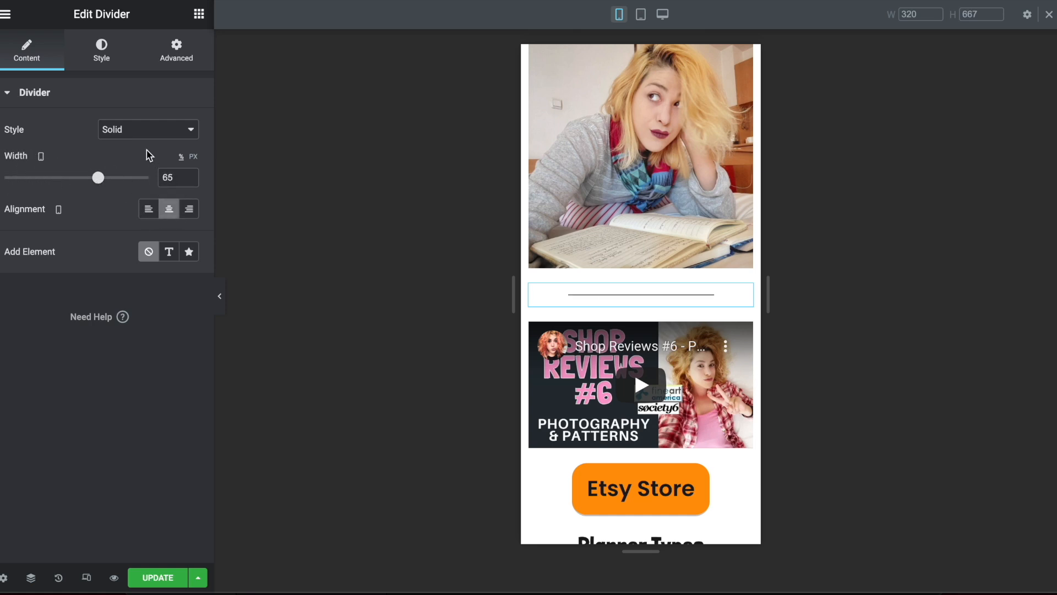
{"action": "left_click", "coordinate": [142, 131]}
{"action": "left_click", "coordinate": [141, 198]}
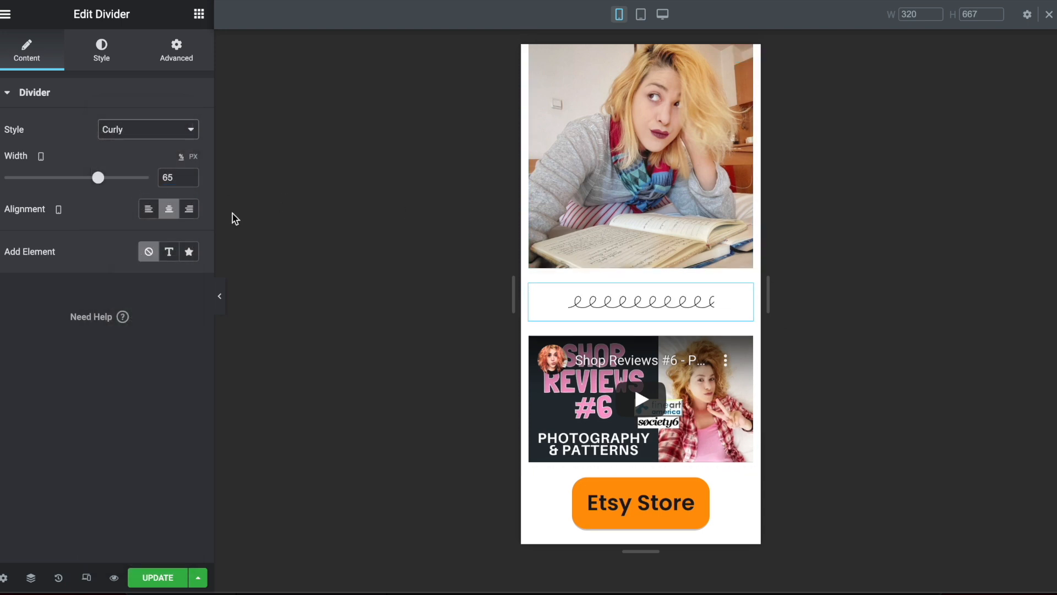
{"action": "left_click_drag", "start_coordinate": [92, 169], "coordinate": [196, 198]}
{"action": "scroll", "coordinate": [600, 310], "scroll_direction": "down", "scroll_amount": 5}
{"action": "scroll", "coordinate": [599, 310], "scroll_direction": "up", "scroll_amount": 7}
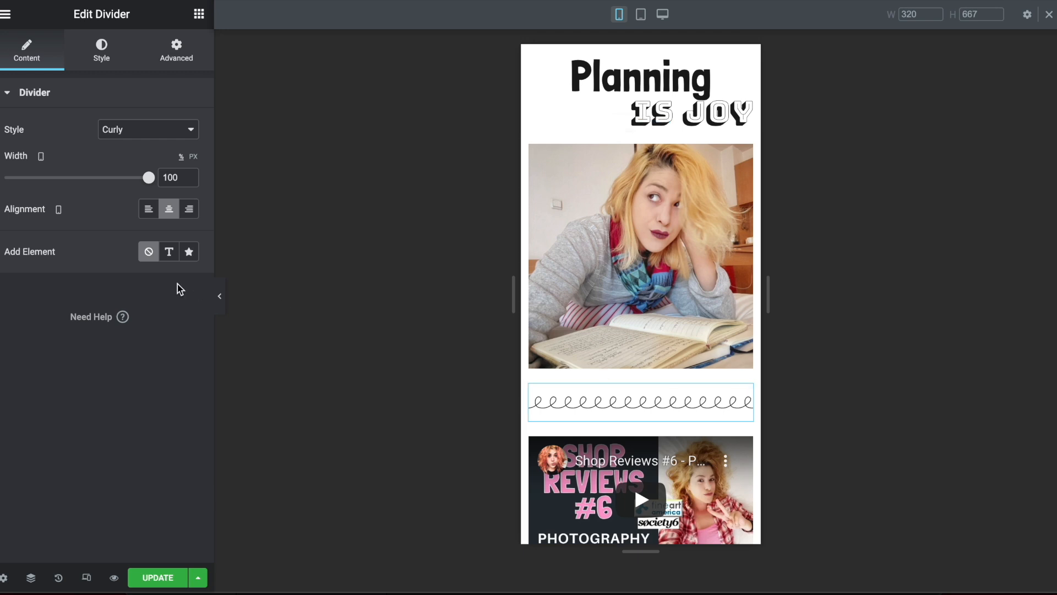
- Add a text element reading "shop" to the curly divider
{"action": "left_click", "coordinate": [169, 252]}
{"action": "double_click", "coordinate": [130, 286]}
{"action": "type", "text": "shop"}
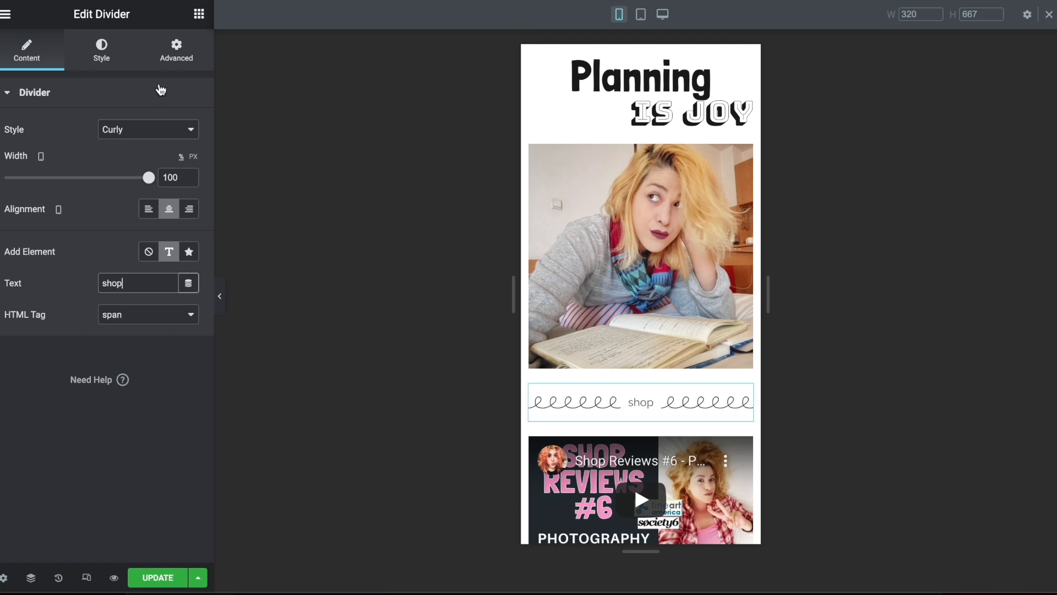
- Review the planner page, and examine the other Links page's arrangement of blue buttons and embedded videos
{"action": "left_click", "coordinate": [199, 14]}
{"action": "scroll", "coordinate": [727, 329], "scroll_direction": "down", "scroll_amount": 15}
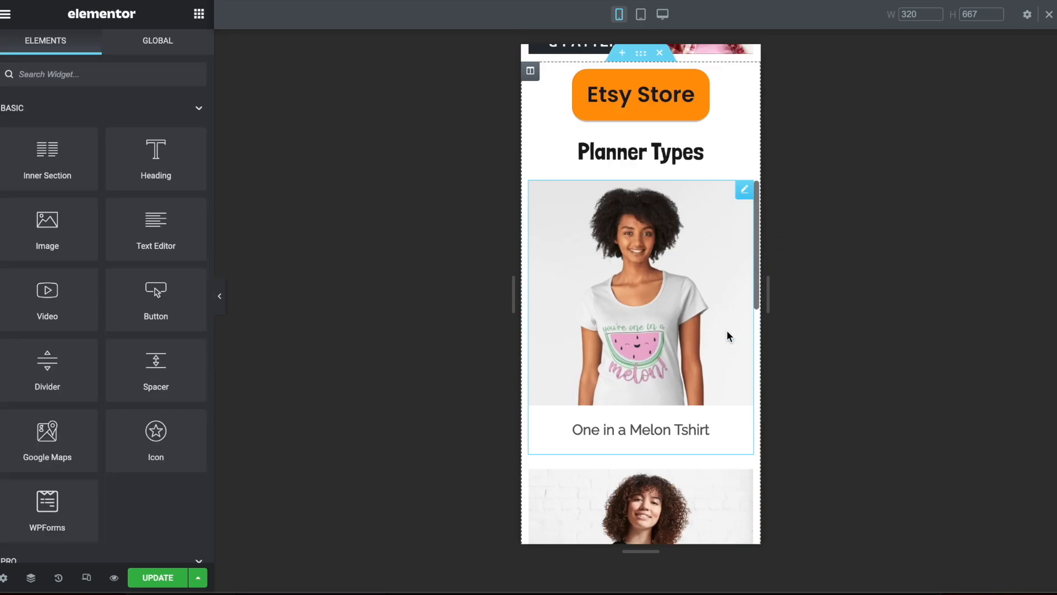
{"action": "scroll", "coordinate": [727, 329], "scroll_direction": "up", "scroll_amount": 15}
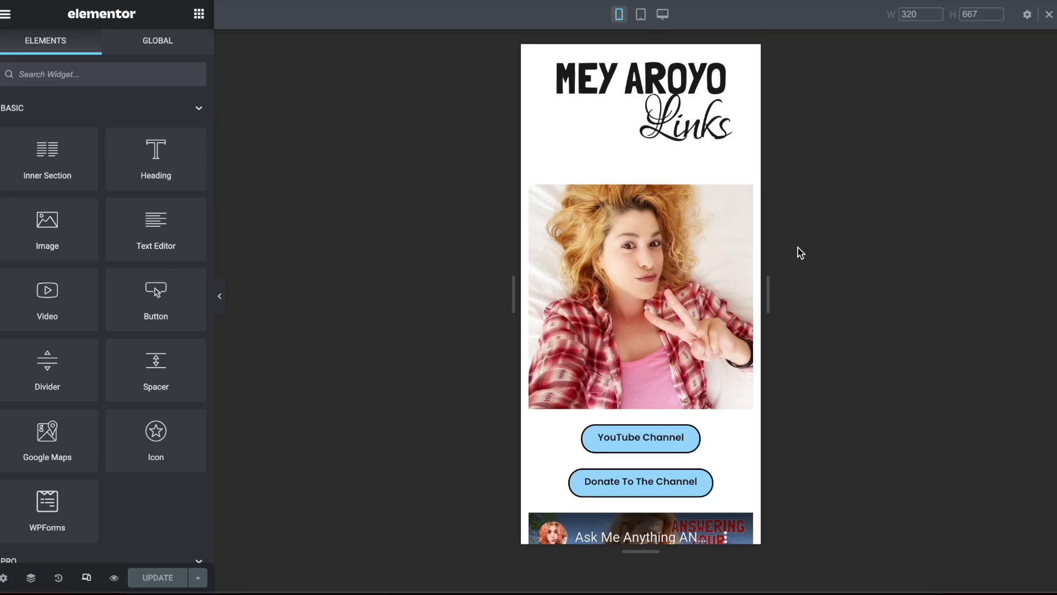
{"action": "scroll", "coordinate": [682, 213], "scroll_direction": "down", "scroll_amount": 15}
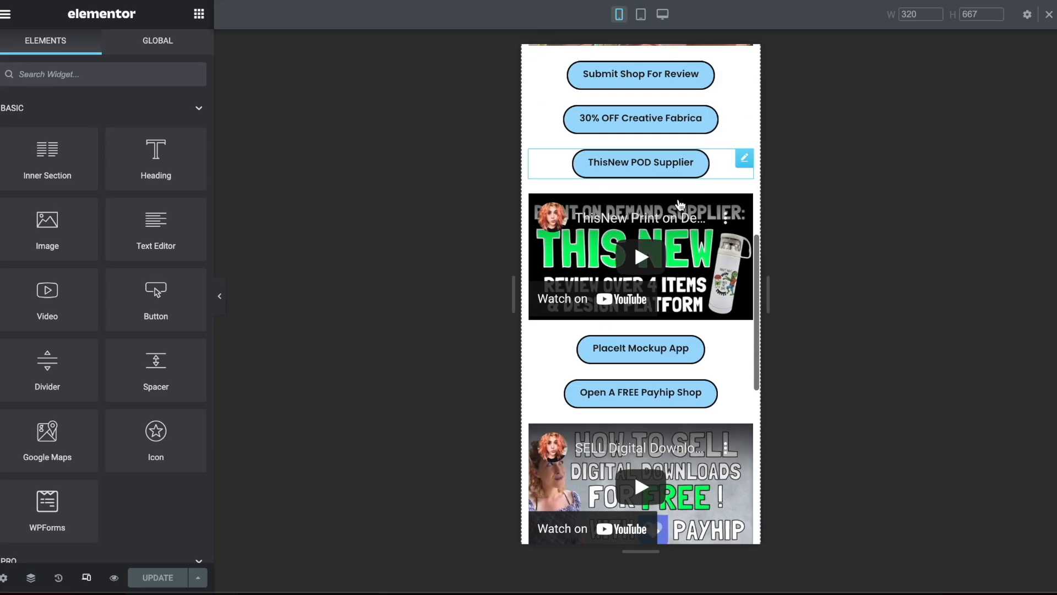
{"action": "scroll", "coordinate": [711, 419], "scroll_direction": "up", "scroll_amount": 15}
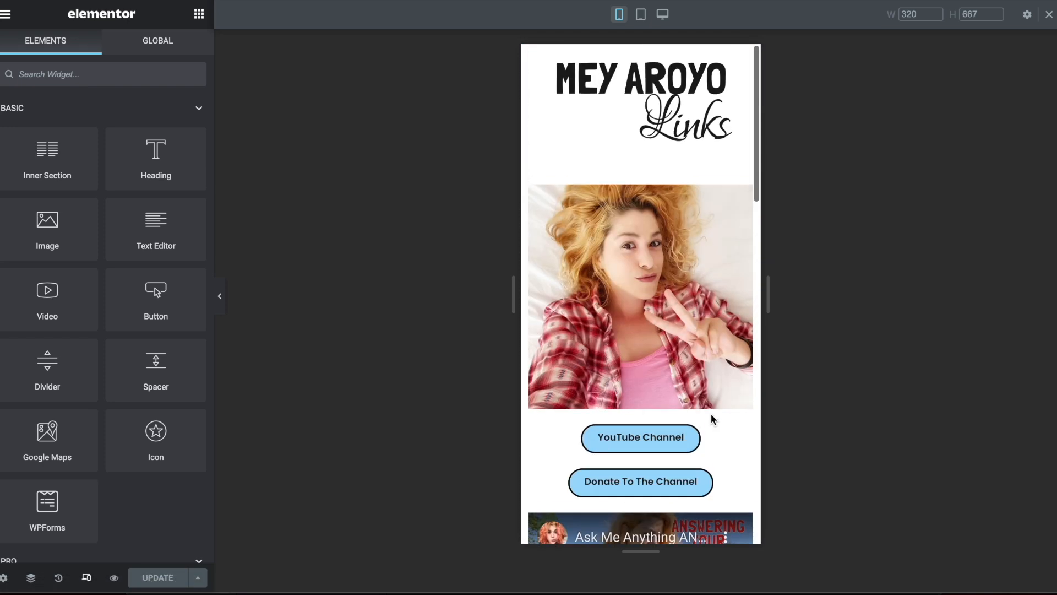
{"action": "scroll", "coordinate": [712, 414], "scroll_direction": "down", "scroll_amount": 7}
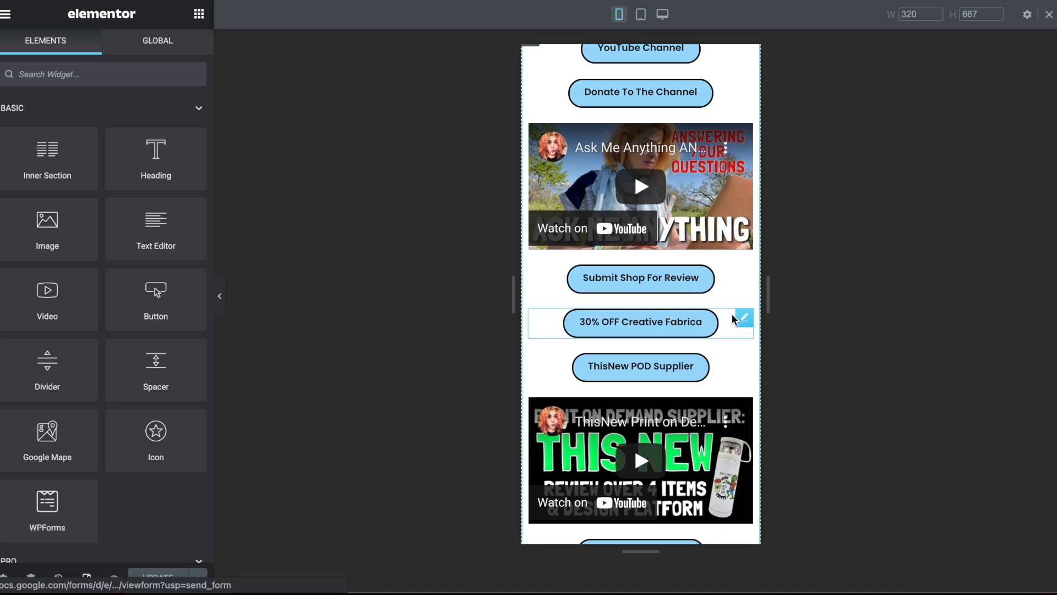
{"action": "scroll", "coordinate": [732, 319], "scroll_direction": "down", "scroll_amount": 1}
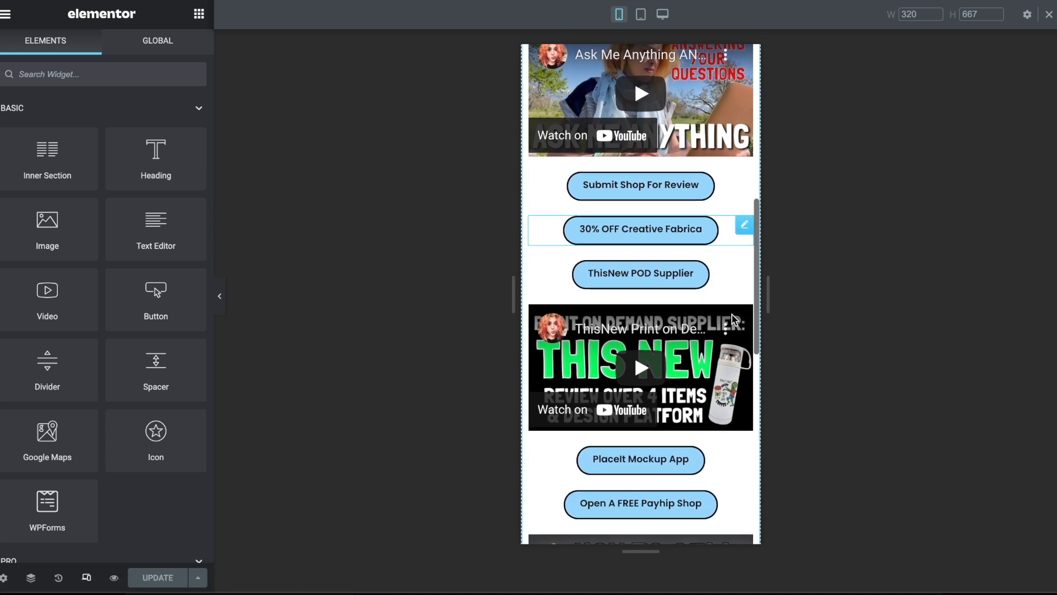
{"action": "scroll", "coordinate": [733, 314], "scroll_direction": "up", "scroll_amount": 10}
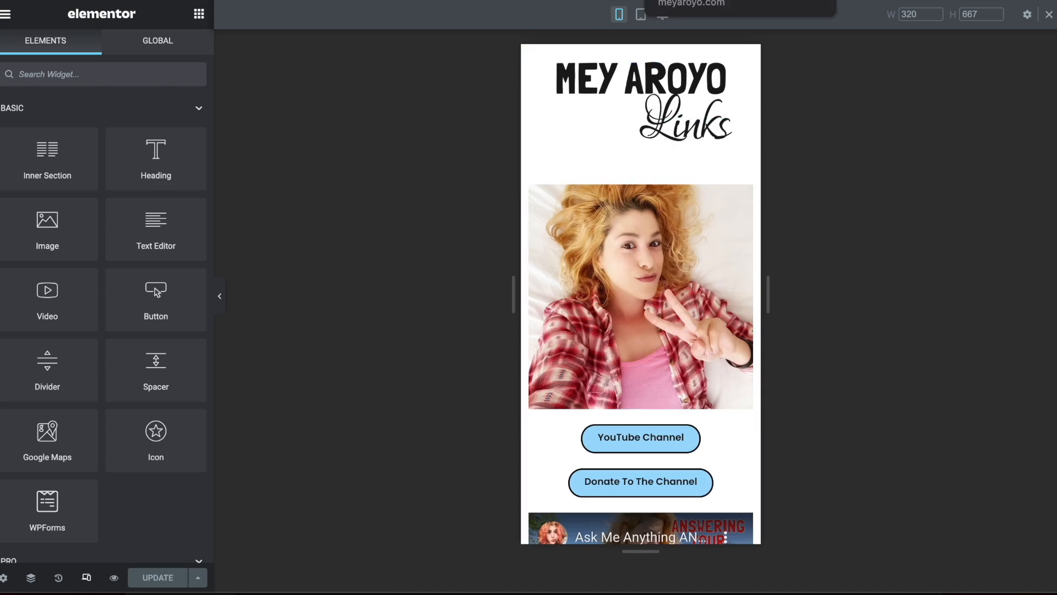
- Look at the published Fun Tshirts page, return to the planner page in the editor and review its full layout
{"action": "left_click", "coordinate": [694, 0]}
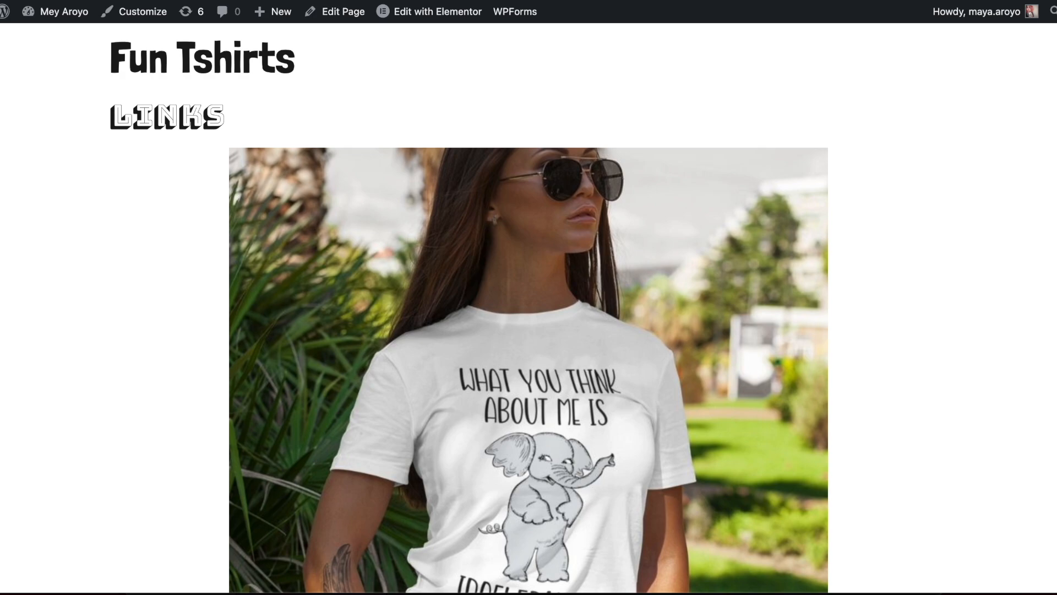
{"action": "left_click", "coordinate": [618, 1]}
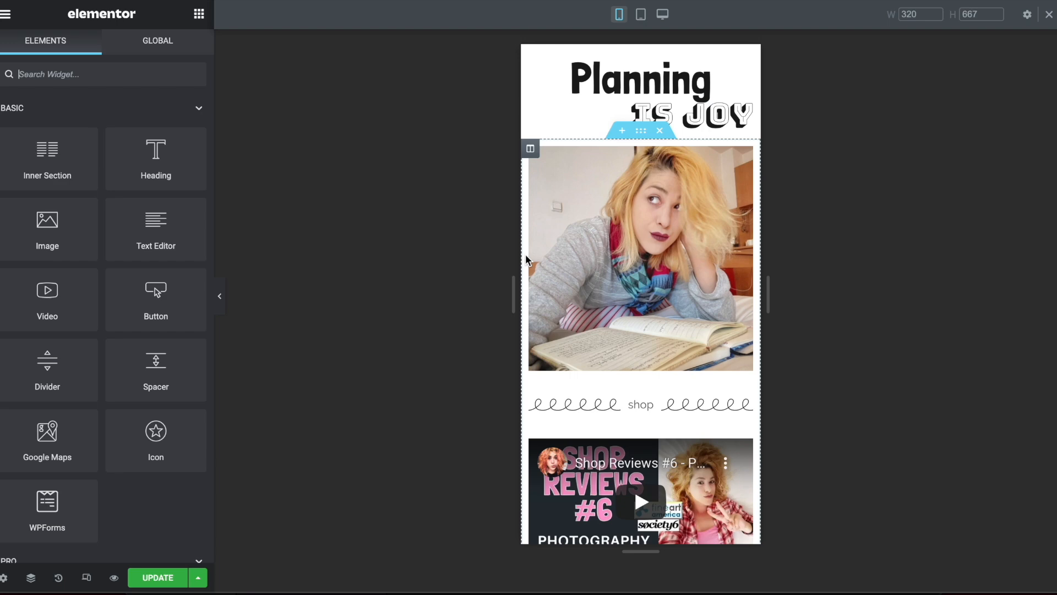
{"action": "scroll", "coordinate": [748, 226], "scroll_direction": "down", "scroll_amount": 10}
{"action": "scroll", "coordinate": [748, 224], "scroll_direction": "down", "scroll_amount": 3}
{"action": "scroll", "coordinate": [748, 212], "scroll_direction": "up", "scroll_amount": 15}
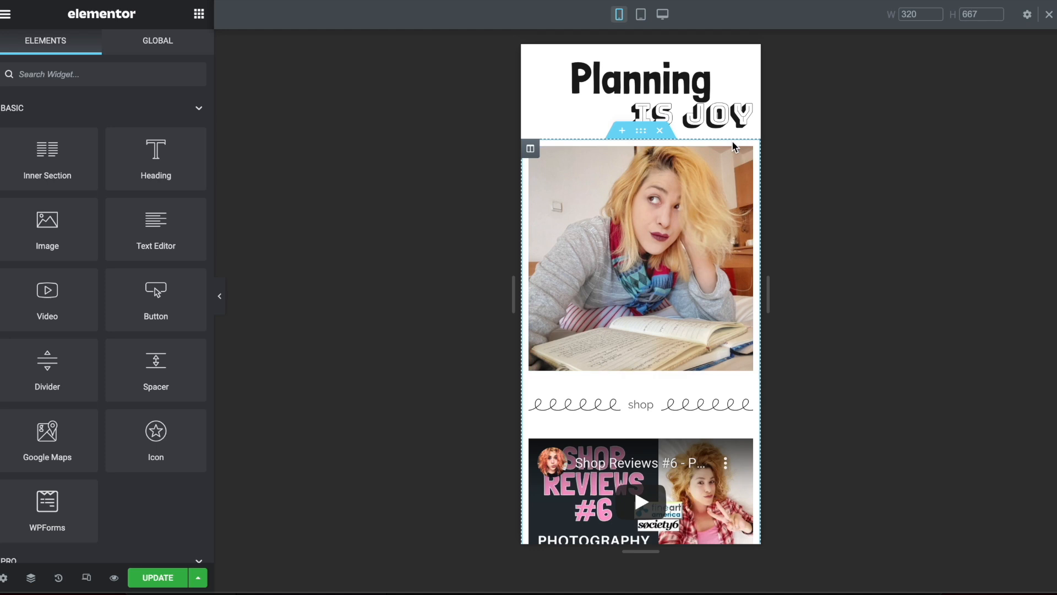
- Round the portrait photo below the Planning Is Joy heading into a circle with a linked border radius of 200 px
{"action": "left_click", "coordinate": [744, 155]}
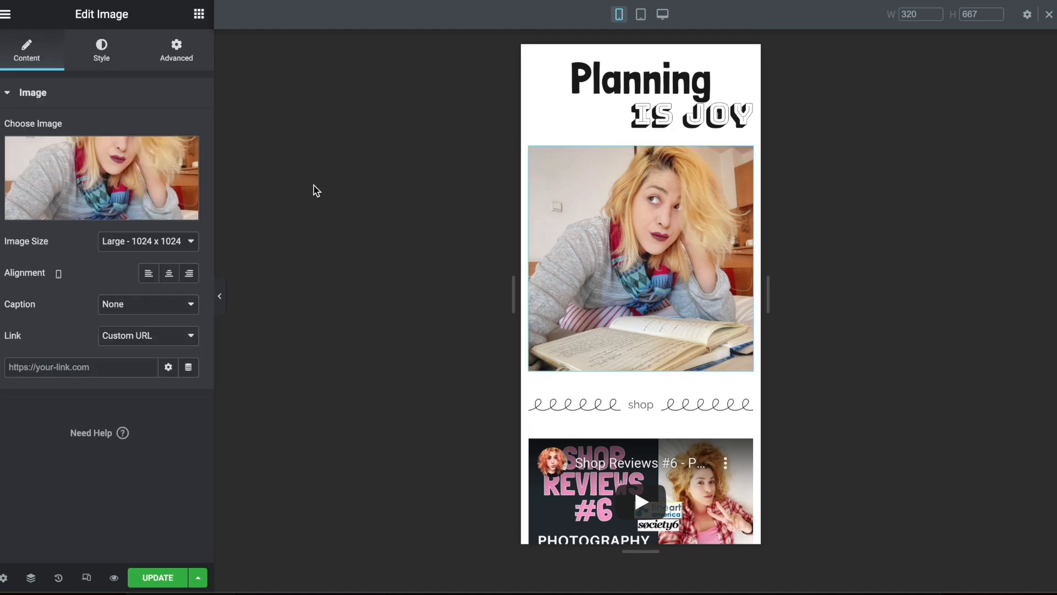
{"action": "left_click", "coordinate": [86, 54]}
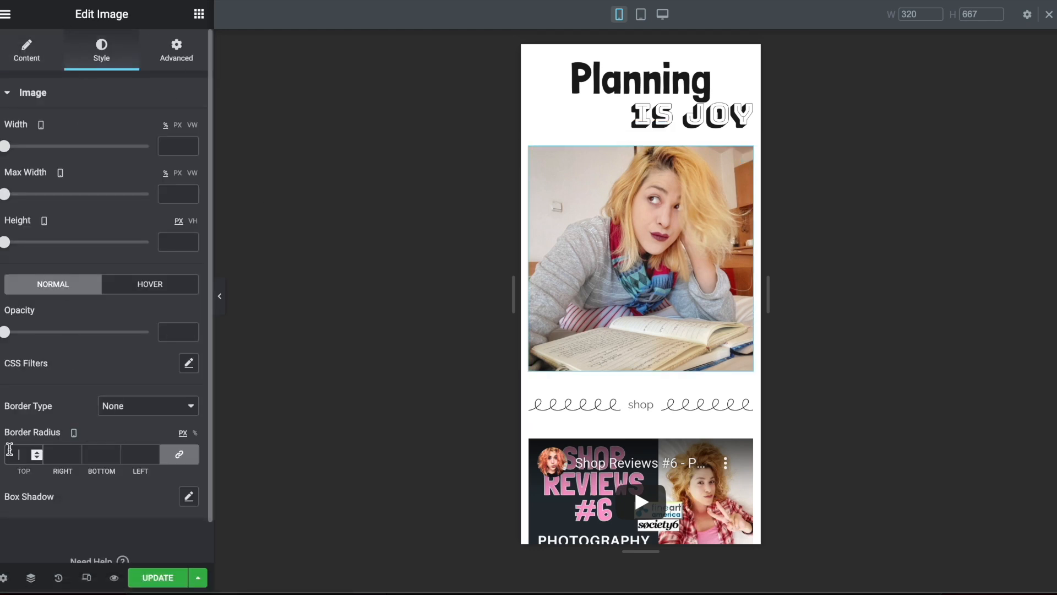
{"action": "type", "text": "60"}
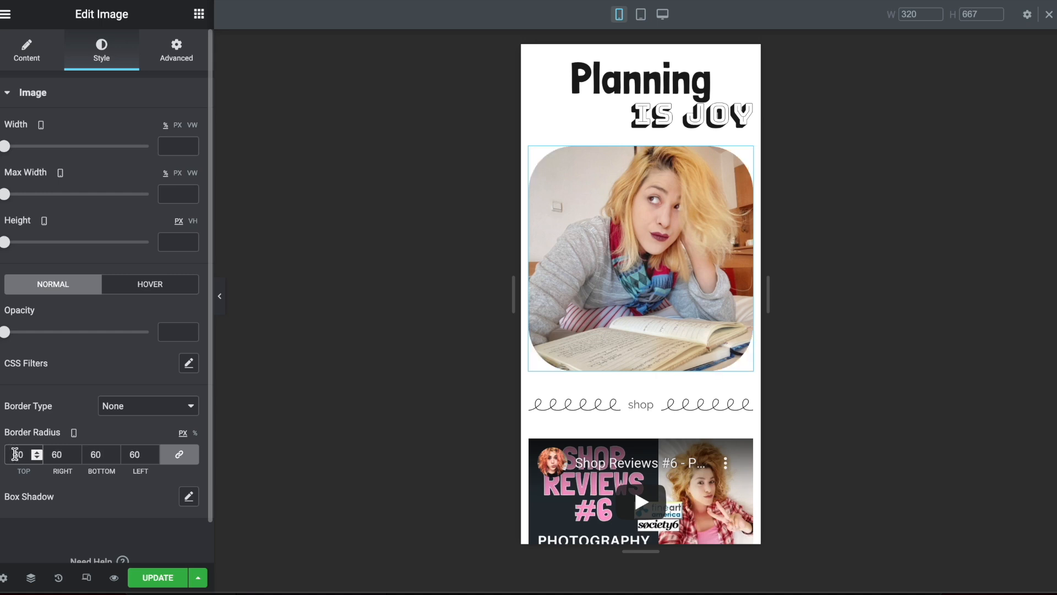
{"action": "type", "text": "100"}
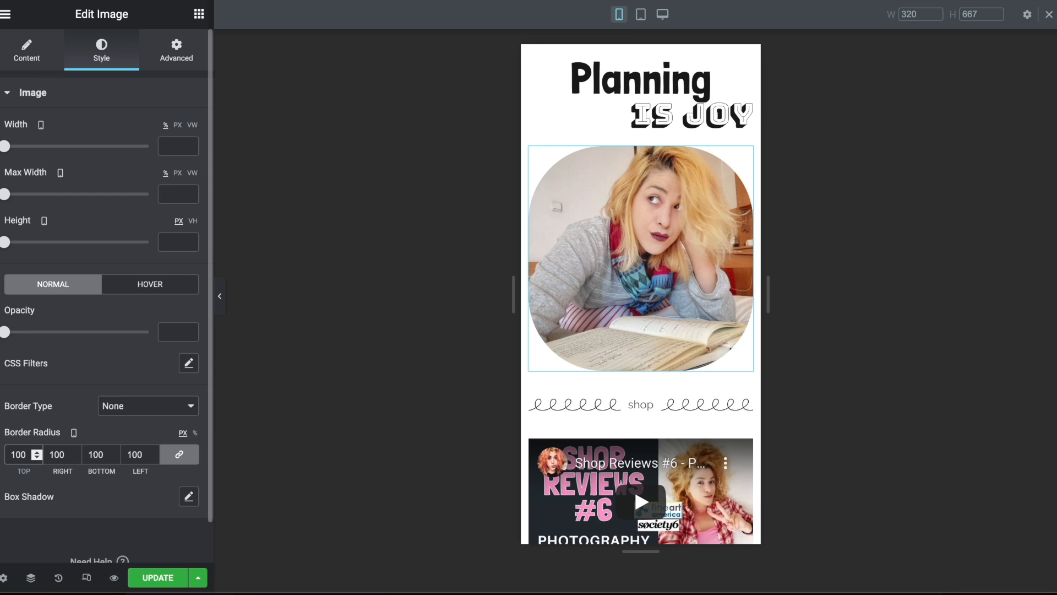
{"action": "type", "text": "200"}
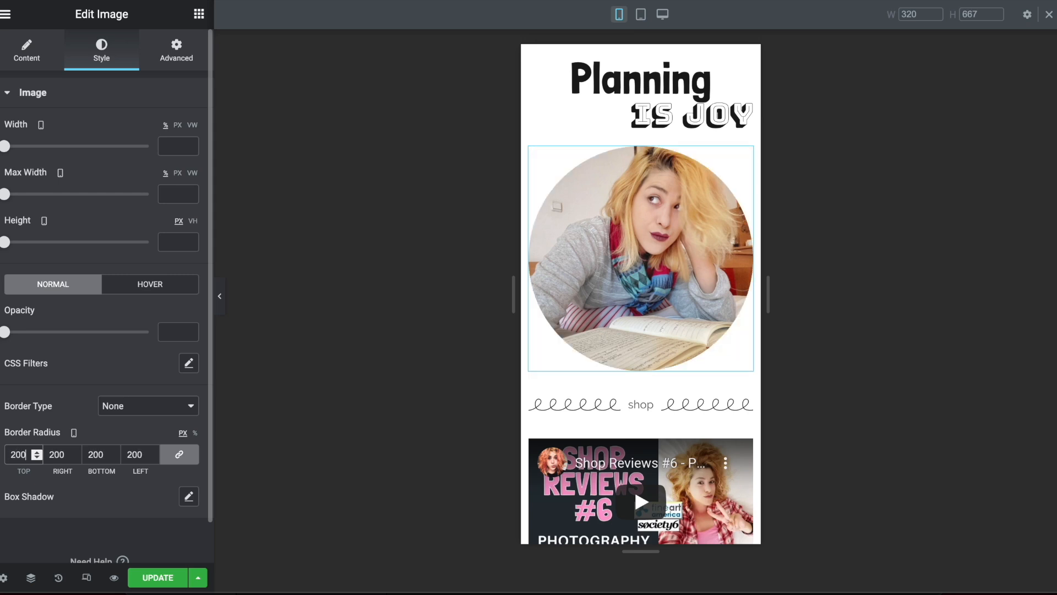
- Review the mobile page layout from the portrait photo through the T-shirt items to the About Me section
{"action": "scroll", "coordinate": [677, 333], "scroll_direction": "down", "scroll_amount": 4}
{"action": "scroll", "coordinate": [677, 334], "scroll_direction": "up", "scroll_amount": 4}
{"action": "scroll", "coordinate": [683, 214], "scroll_direction": "down", "scroll_amount": 5}
{"action": "scroll", "coordinate": [682, 216], "scroll_direction": "down", "scroll_amount": 10}
{"action": "scroll", "coordinate": [666, 135], "scroll_direction": "down", "scroll_amount": 3}
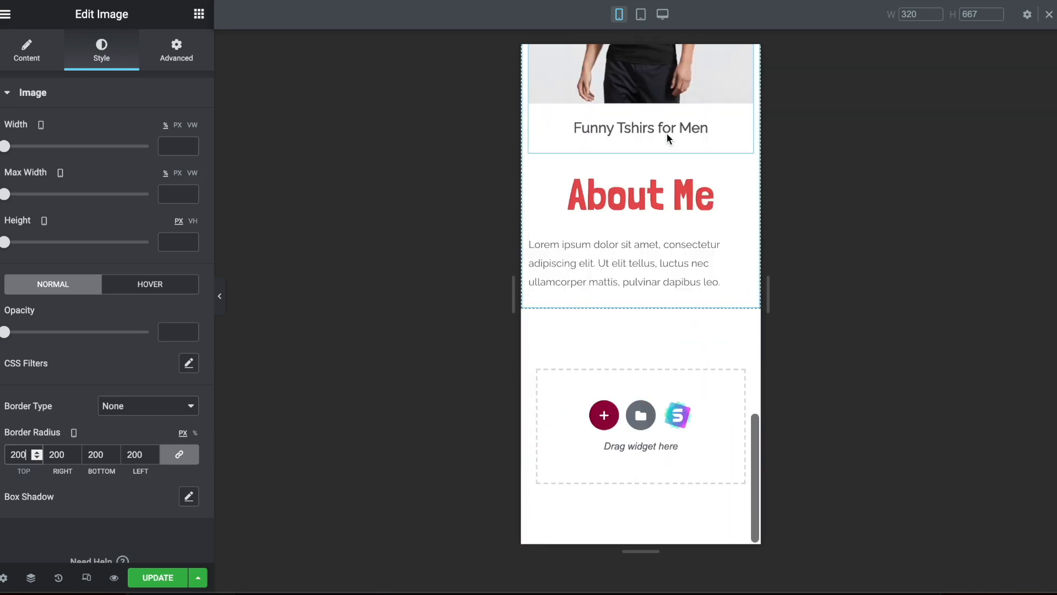
{"action": "scroll", "coordinate": [665, 253], "scroll_direction": "up", "scroll_amount": 8}
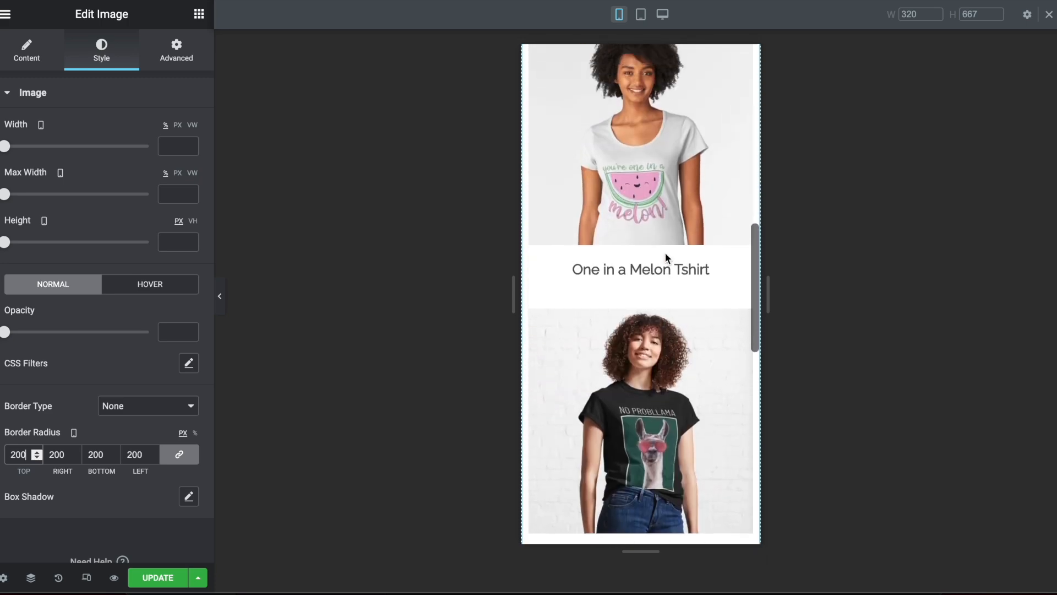
{"action": "scroll", "coordinate": [667, 235], "scroll_direction": "up", "scroll_amount": 8}
{"action": "scroll", "coordinate": [668, 235], "scroll_direction": "down", "scroll_amount": 5}
{"action": "scroll", "coordinate": [668, 236], "scroll_direction": "down", "scroll_amount": 8}
{"action": "scroll", "coordinate": [668, 237], "scroll_direction": "down", "scroll_amount": 1}
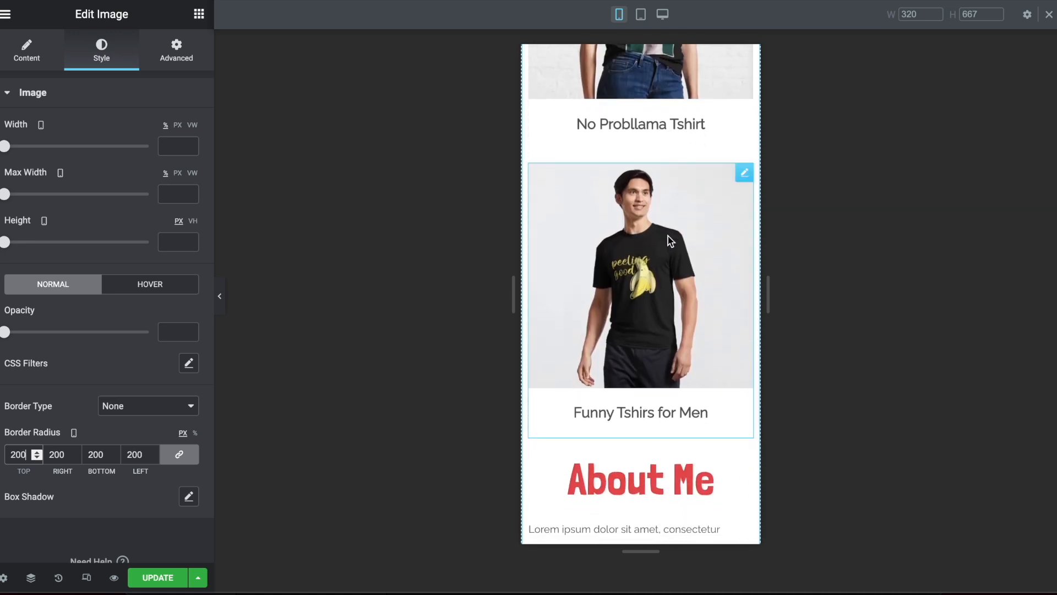